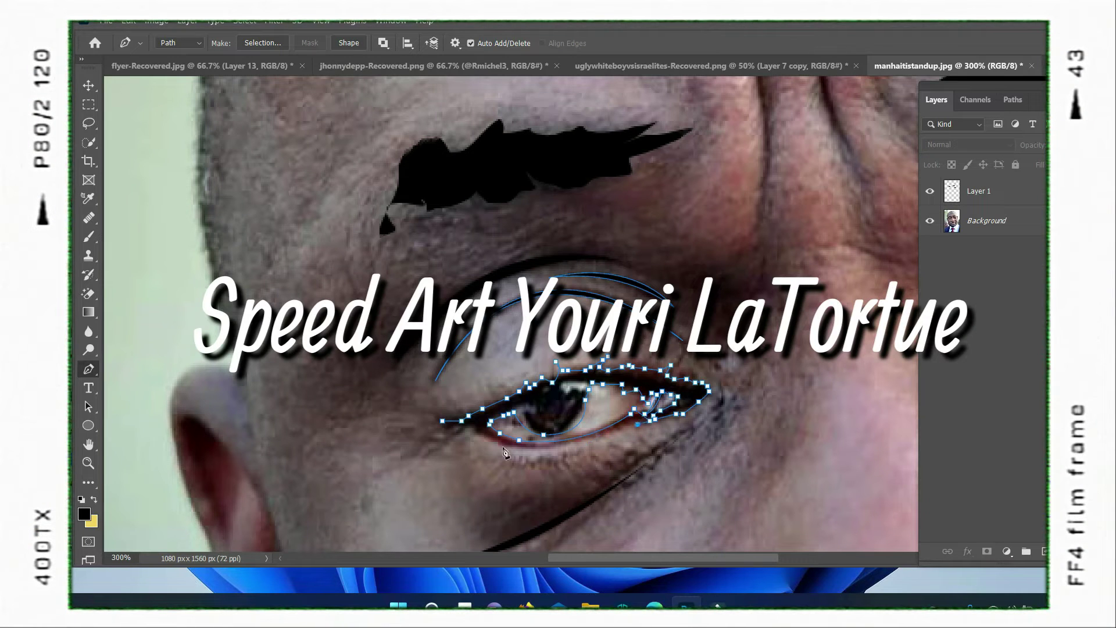
Extend the eye outline path with four more anchors and fill it solid black on Layer 1.
click(431, 447)
click(425, 442)
click(415, 451)
click(406, 454)
right_click(472, 425)
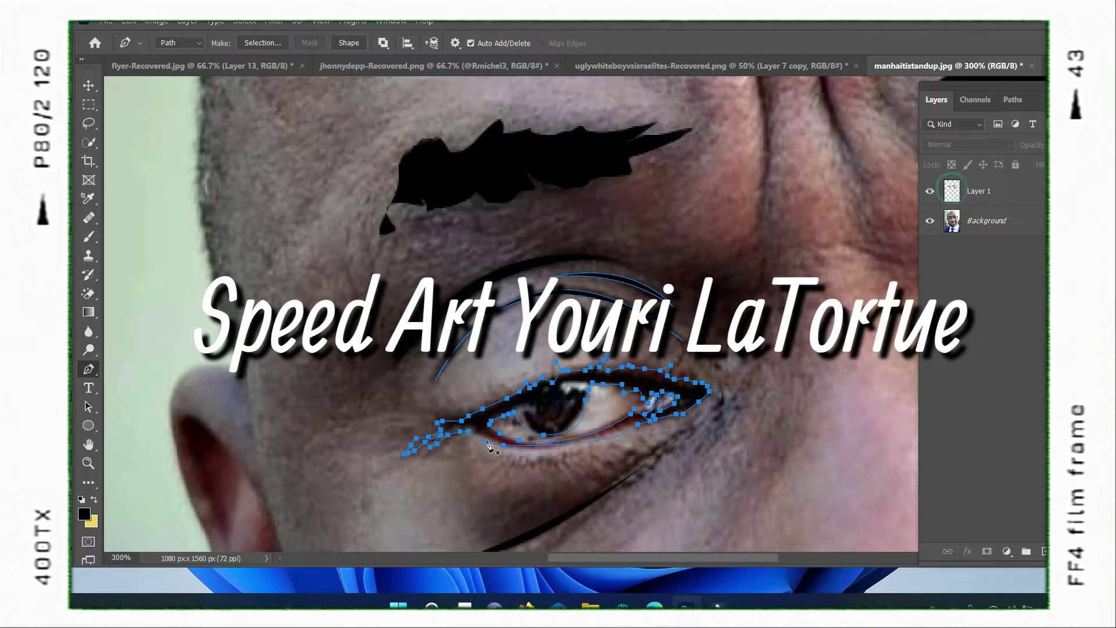
click(514, 187)
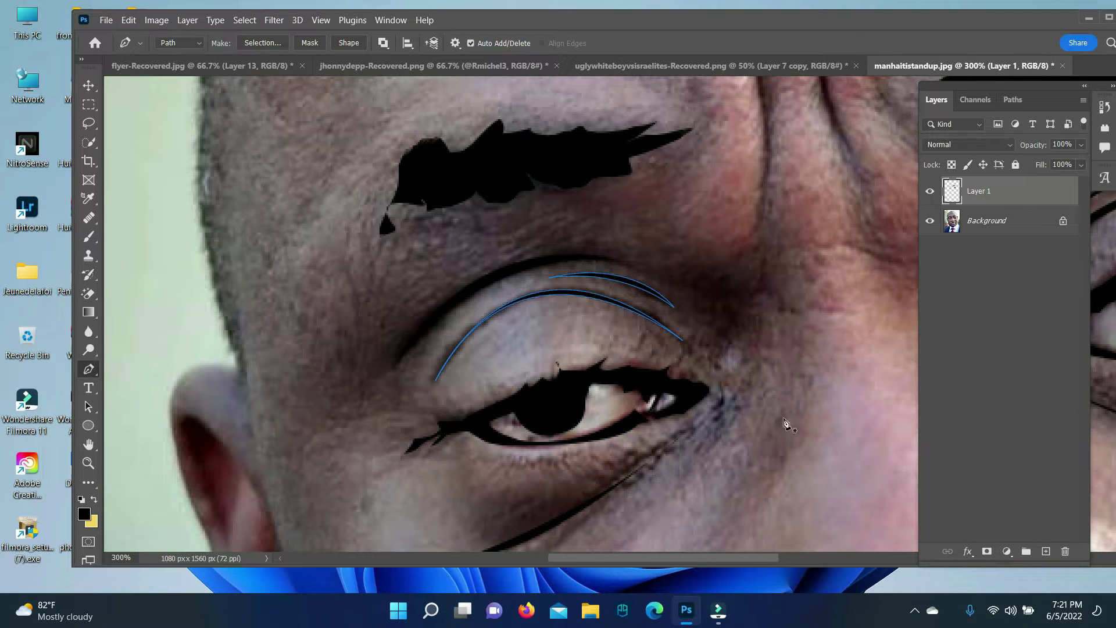
Add a new empty layer above the Background and set the foreground to a near-white colour.
click(129, 20)
key(Escape)
key(a)
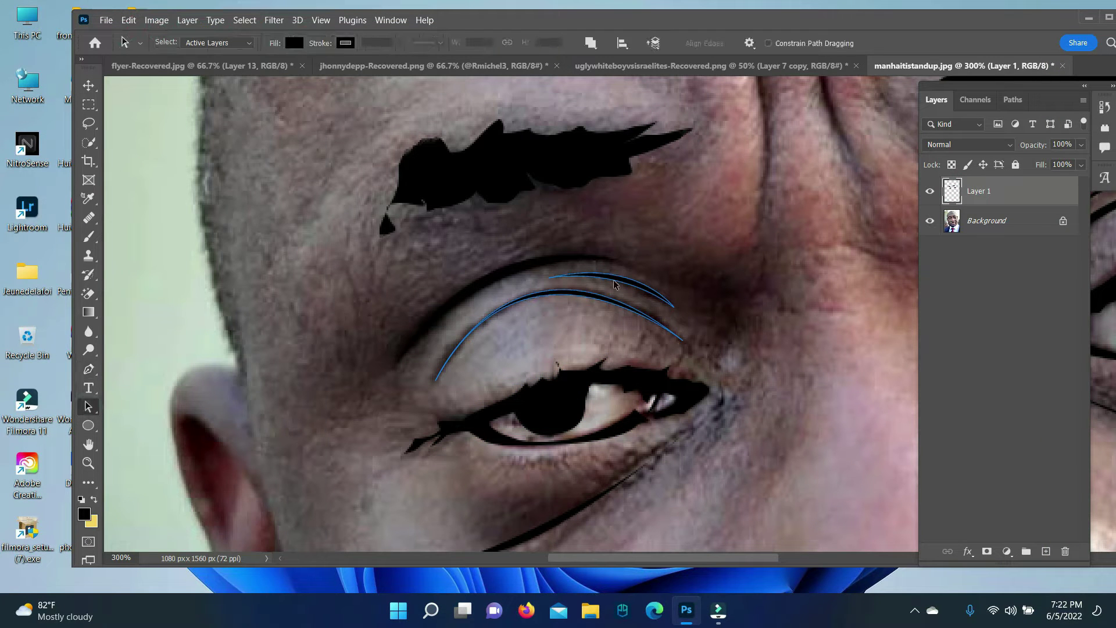
click(957, 220)
click(1046, 551)
click(85, 514)
click(505, 459)
key(Return)
click(84, 514)
click(740, 289)
key(Return)
Close the first eye-white path and fill it with white.
click(88, 371)
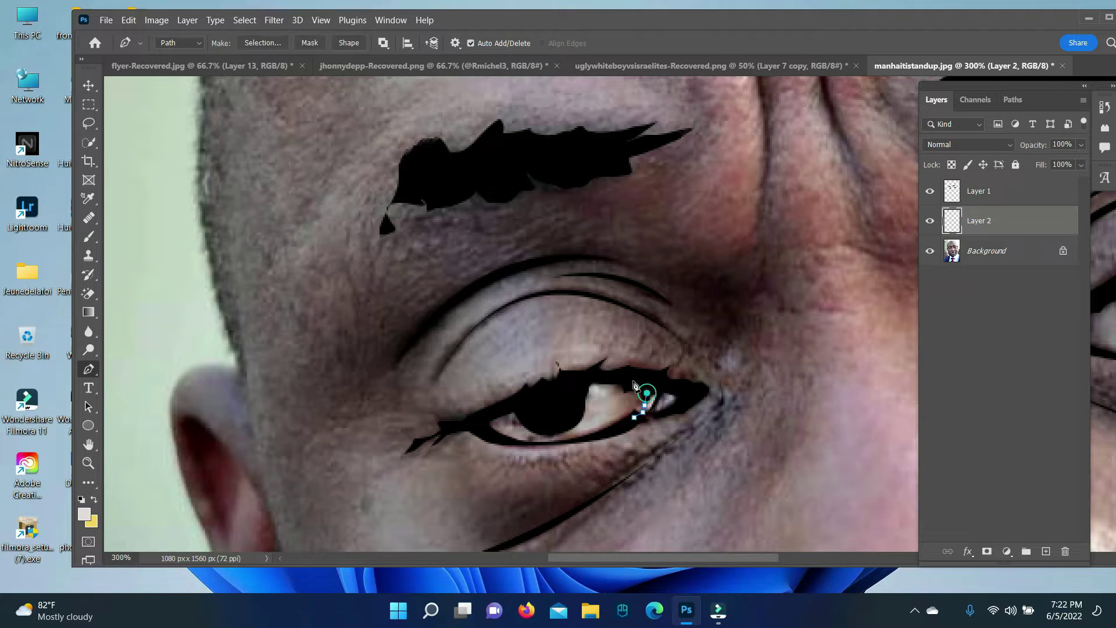
right_click(638, 420)
click(628, 137)
right_click(638, 419)
click(628, 159)
click(541, 281)
click(649, 135)
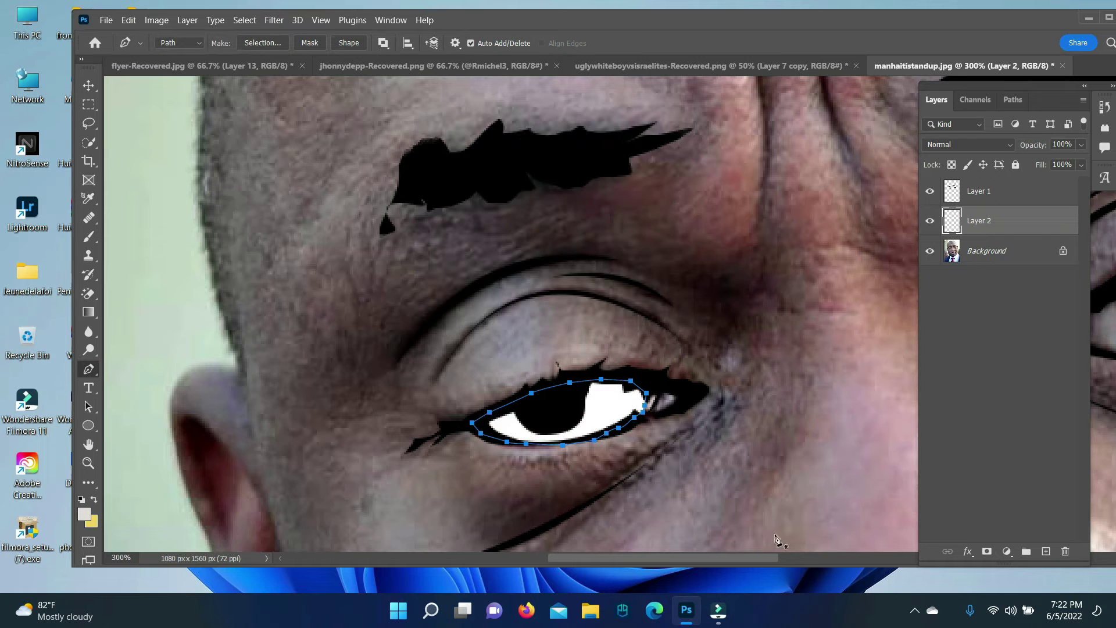
Trace the other eye's white with five anchors and fill it with white.
scroll(855, 546, right, 10)
click(535, 291)
click(507, 309)
click(493, 323)
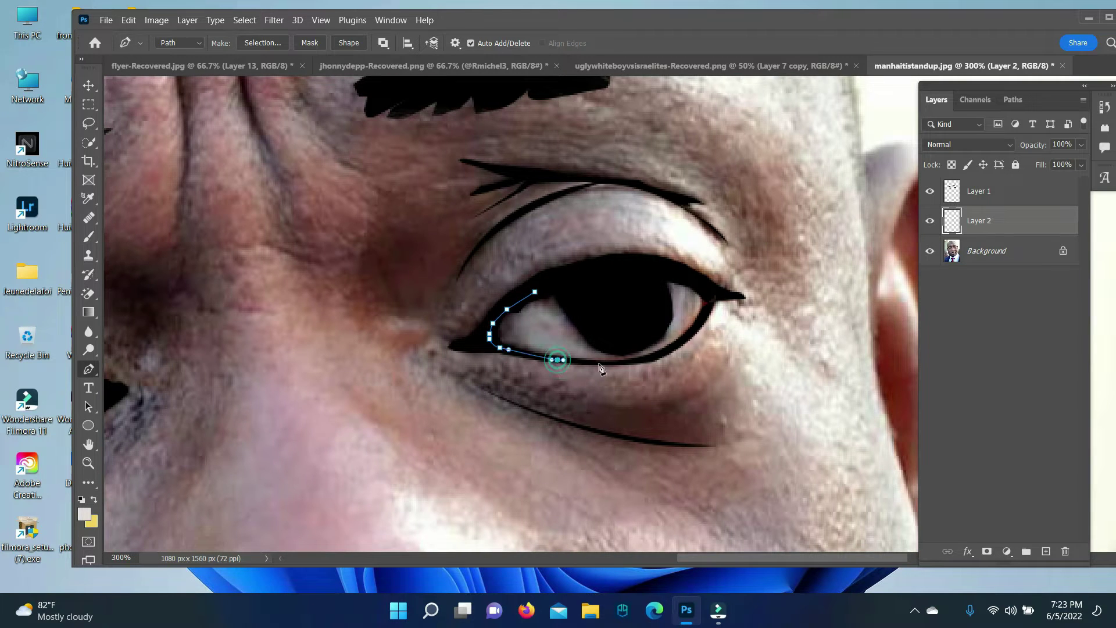
click(704, 305)
click(586, 261)
click(535, 292)
right_click(552, 325)
click(581, 372)
click(643, 132)
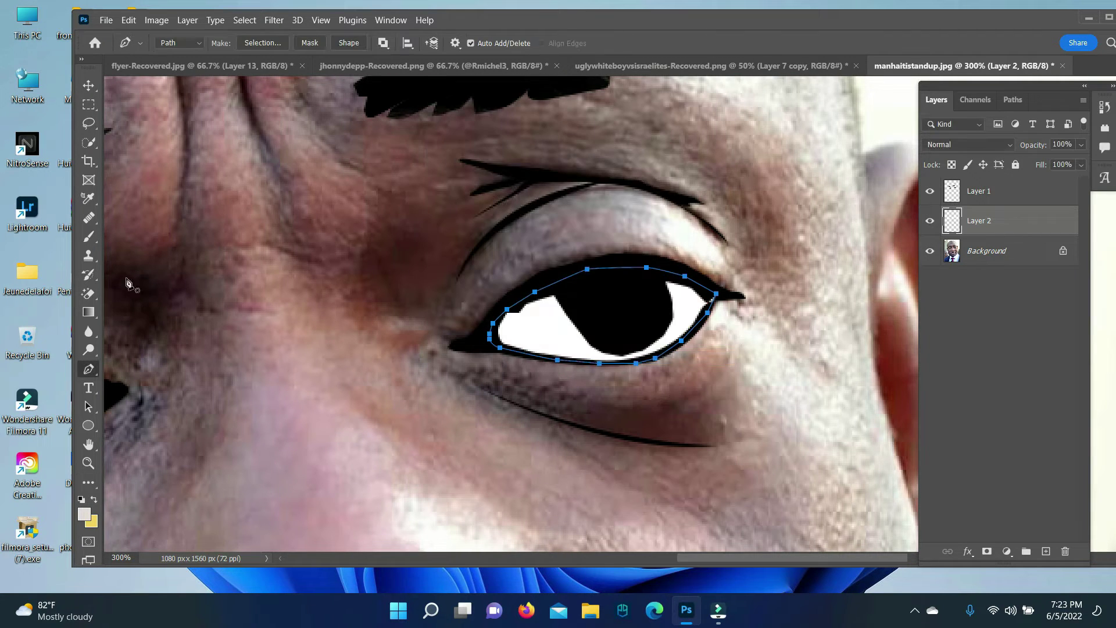
scroll(359, 458, down, 3)
drag(790, 558, 578, 562)
Set the Brush tool to a soft 30 px round tip.
scroll(578, 562, up, 3)
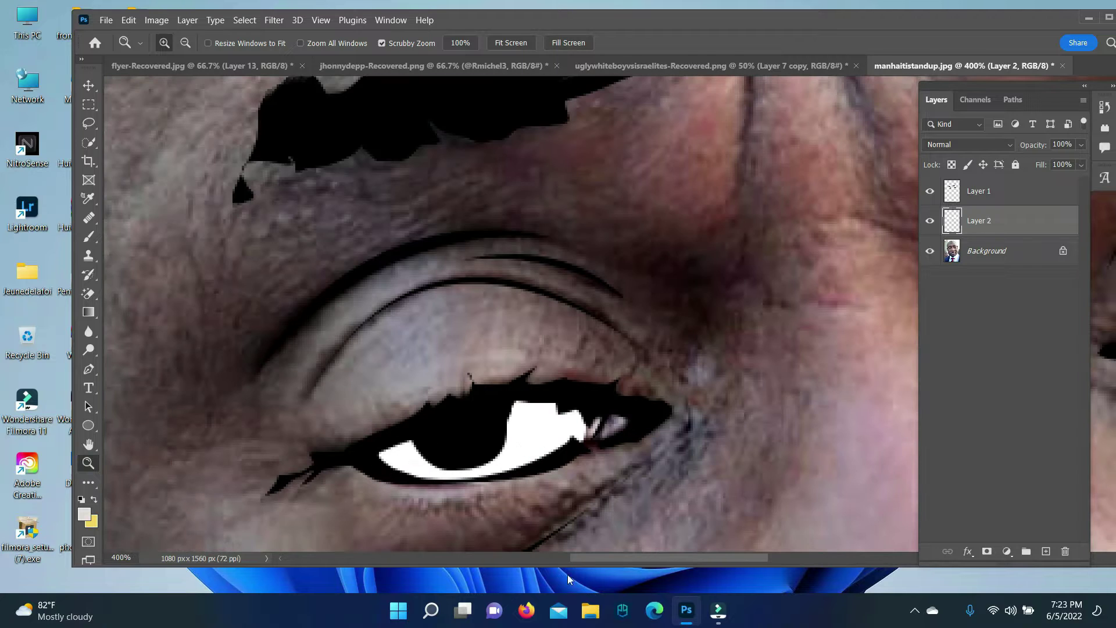
click(88, 239)
click(199, 42)
click(199, 42)
click(544, 124)
click(494, 124)
click(579, 156)
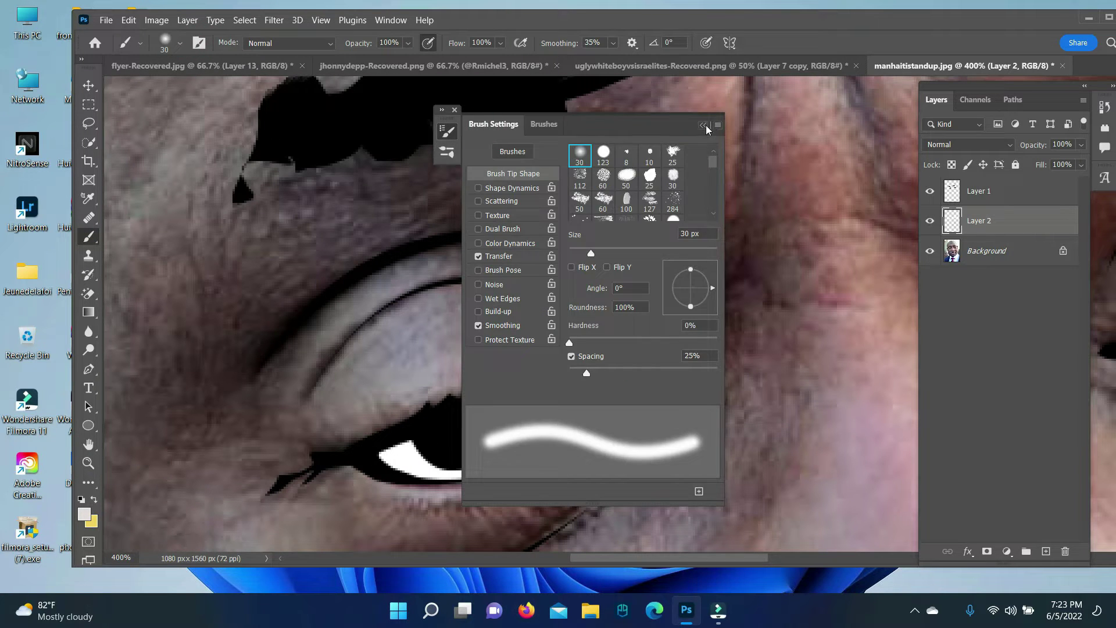
click(622, 560)
Sample a light grey from the eye and brush shading along the eye white's lower edge.
click(84, 514)
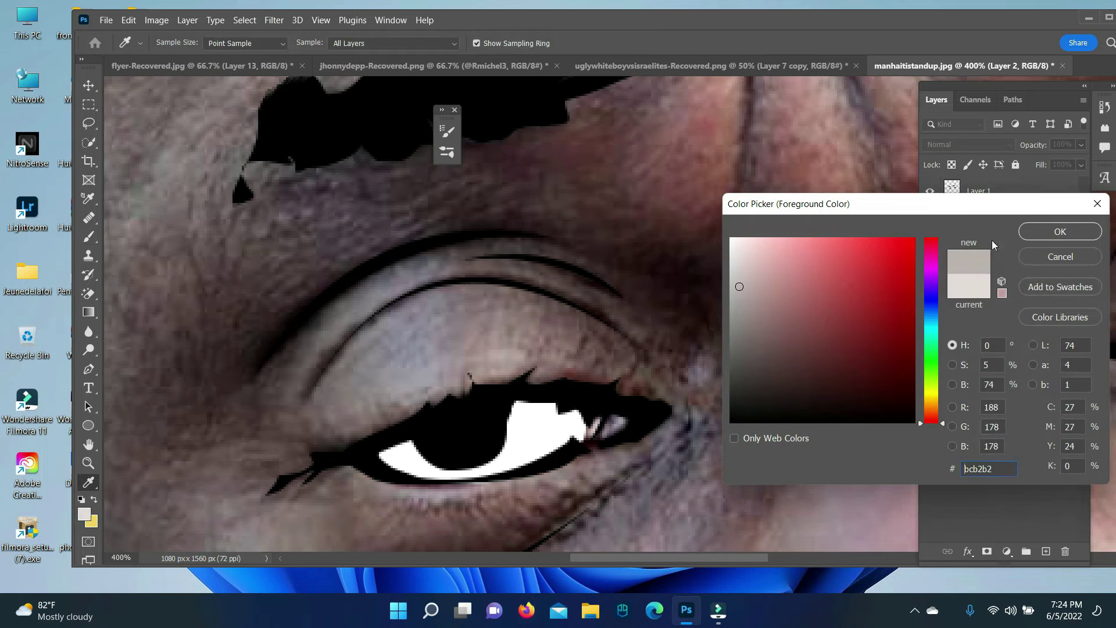
click(1060, 229)
key(bracketleft)
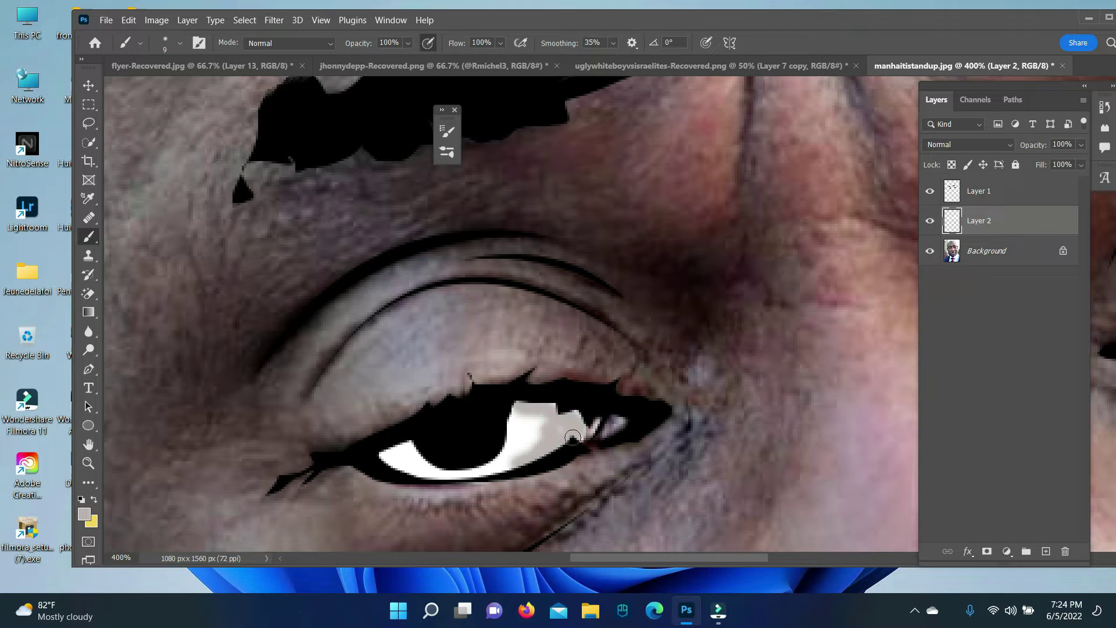
scroll(658, 512, right, 5)
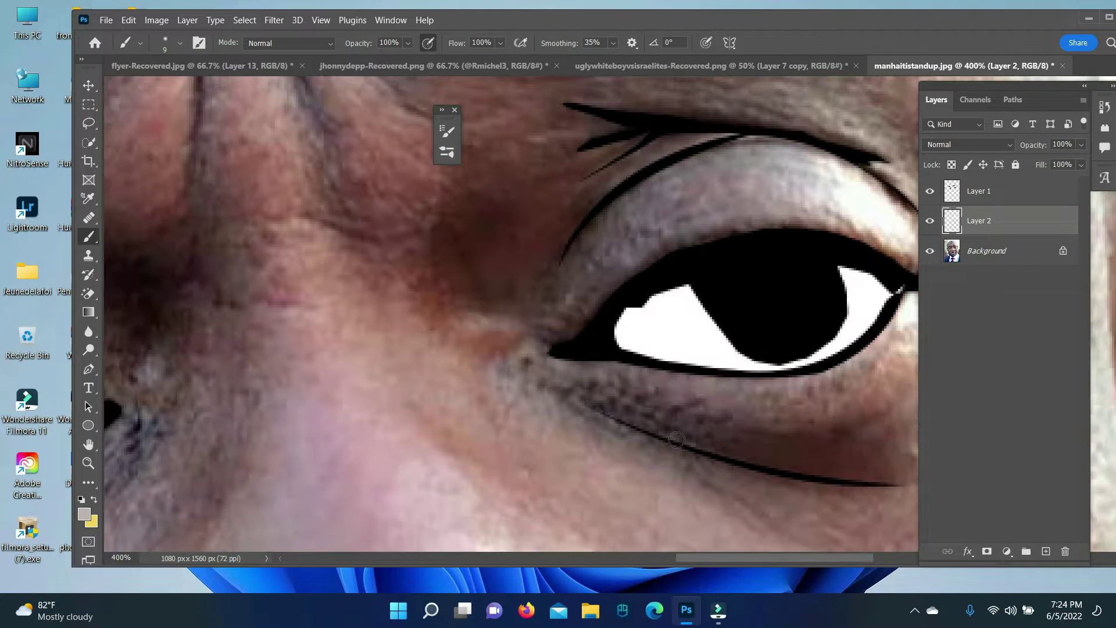
drag(693, 365, 787, 360)
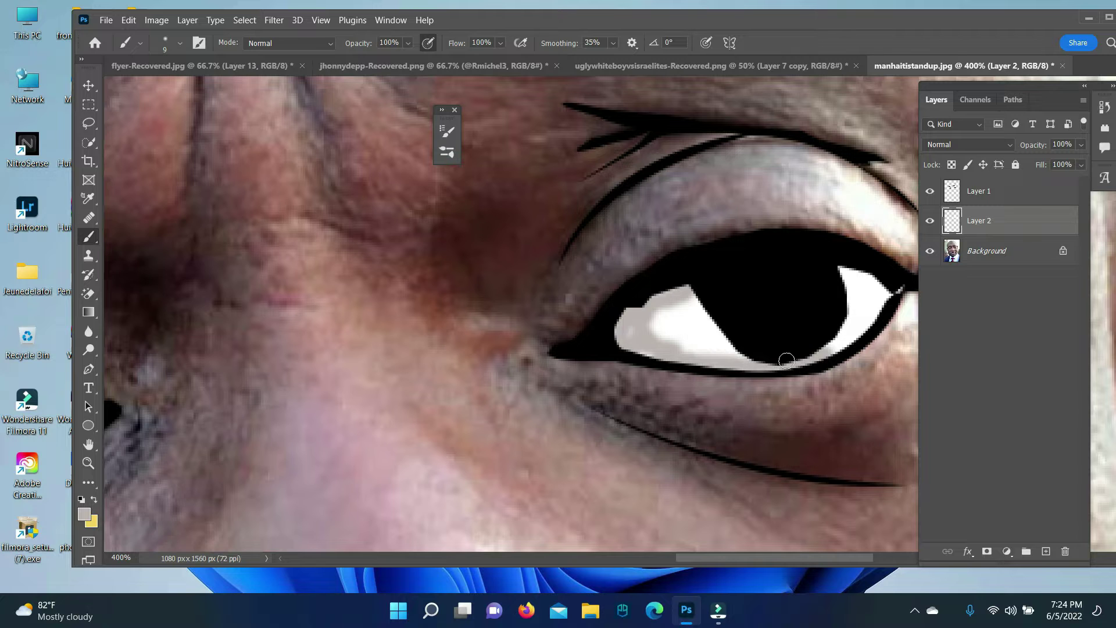
scroll(796, 557, right, 3)
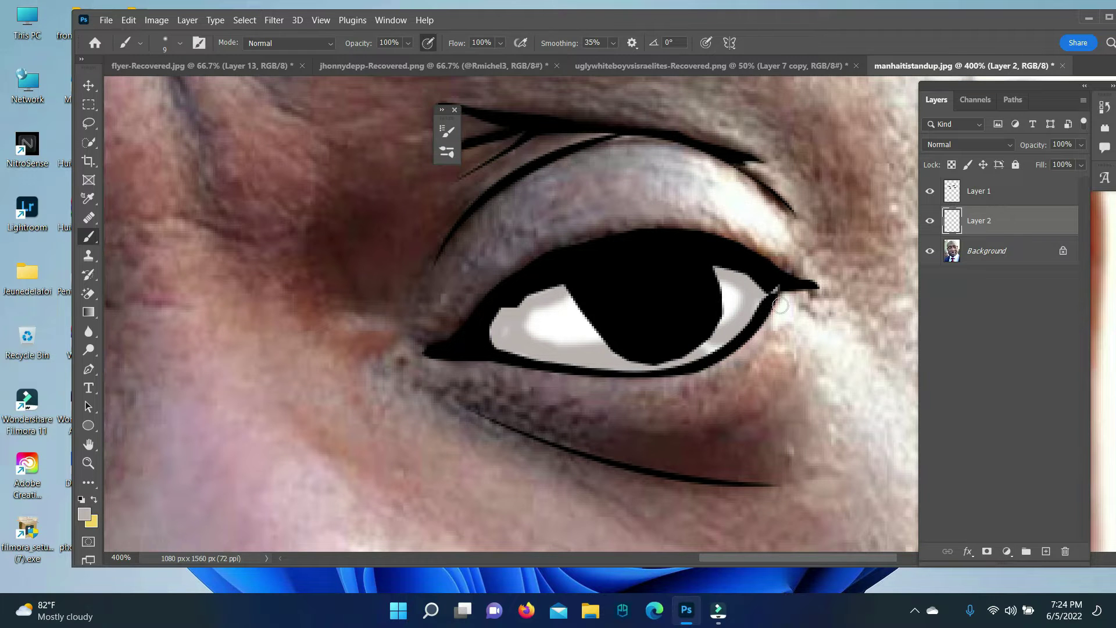
key(z)
alt+click(450, 498)
click(450, 497)
drag(262, 488, 325, 488)
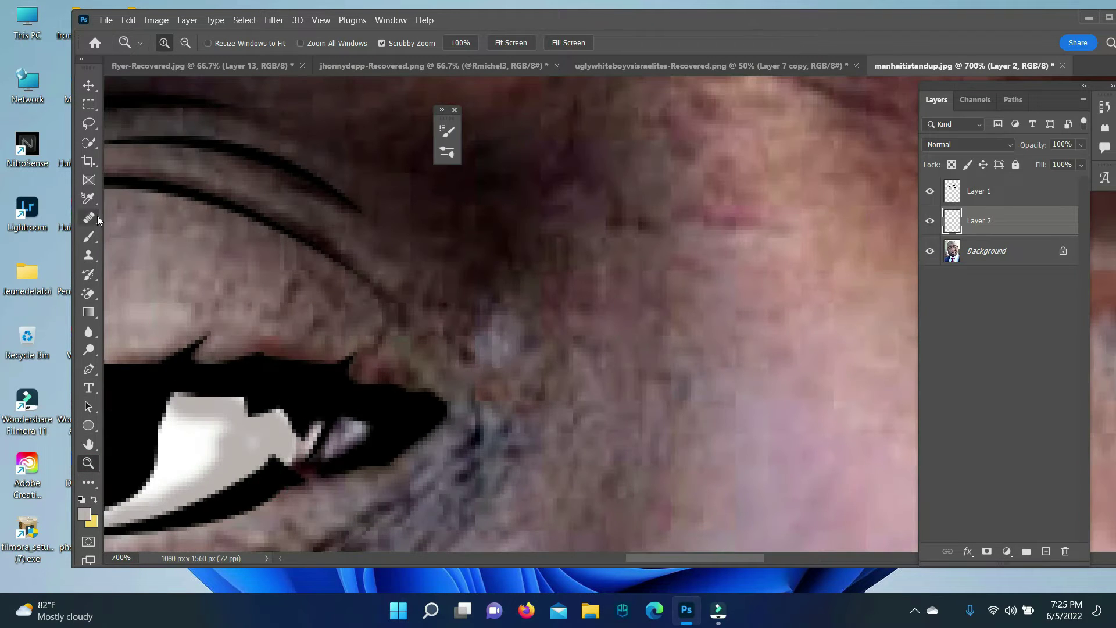
Trace the small inner-corner highlight and fill it white, undoing an accidental layer change.
key(p)
click(316, 462)
click(349, 465)
right_click(318, 458)
click(379, 199)
key(Return)
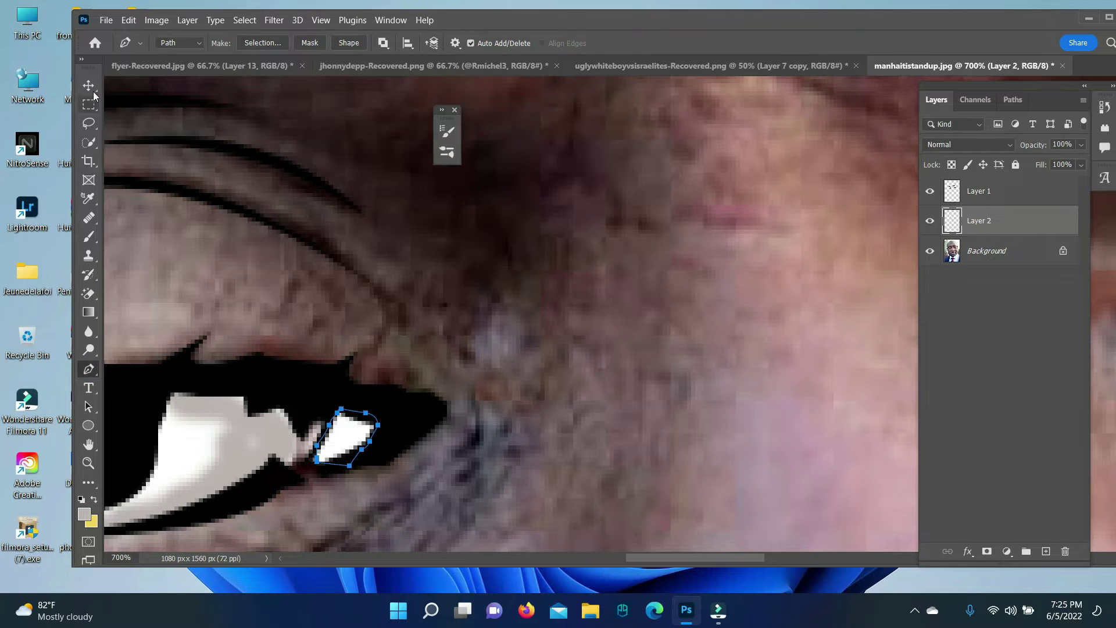
key(v)
click(446, 443)
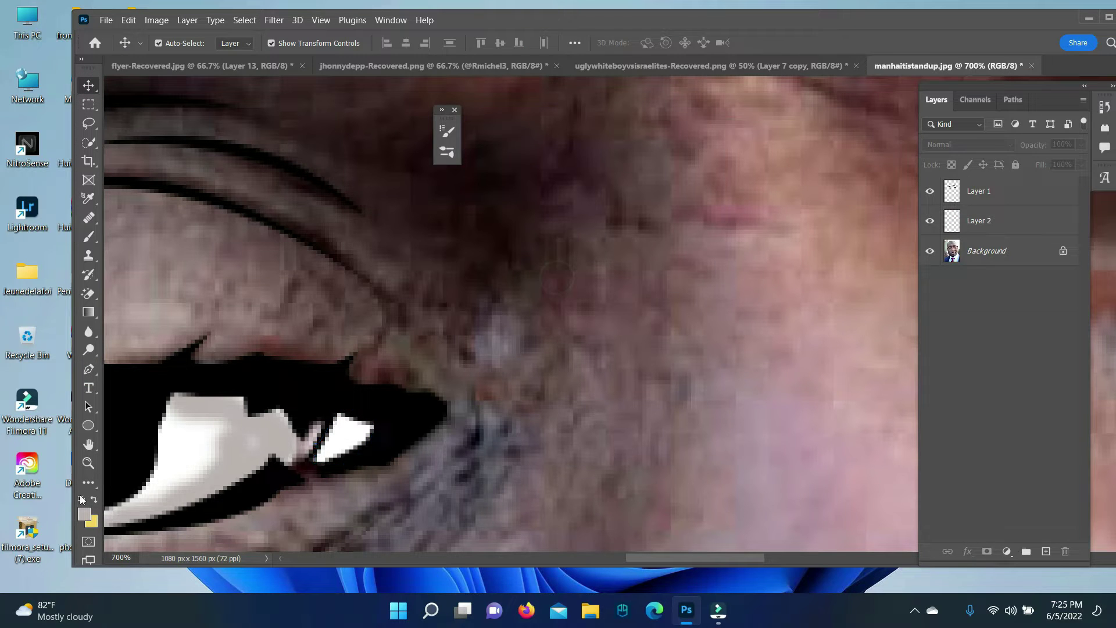
key(b)
key(ctrl+z)
Trace the thin dark line path through the corner highlight.
click(88, 370)
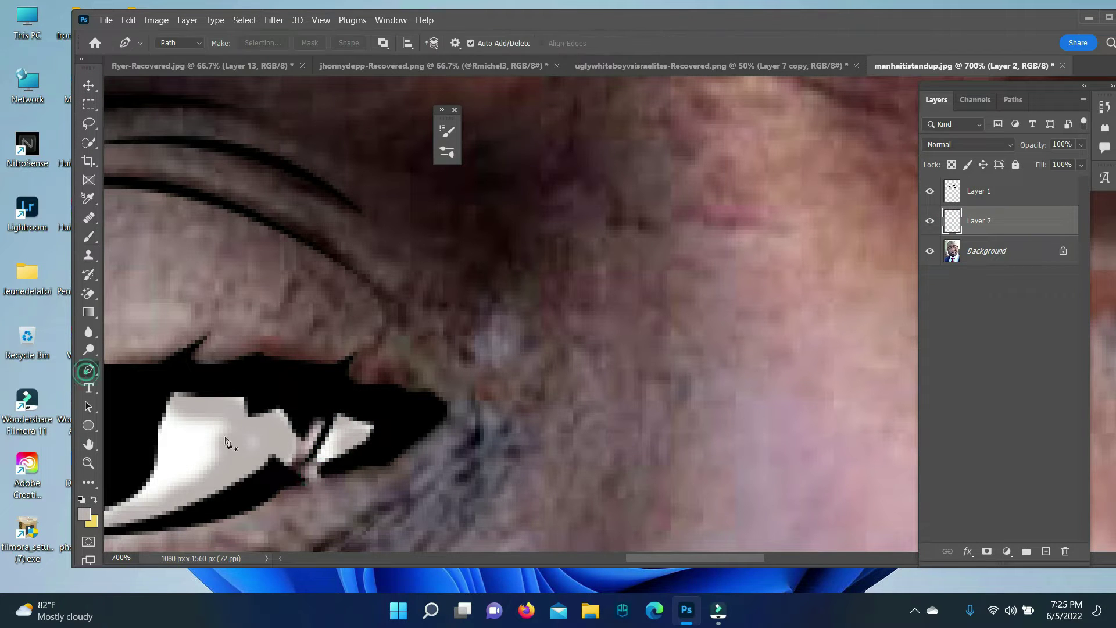
click(275, 481)
right_click(277, 480)
key(Escape)
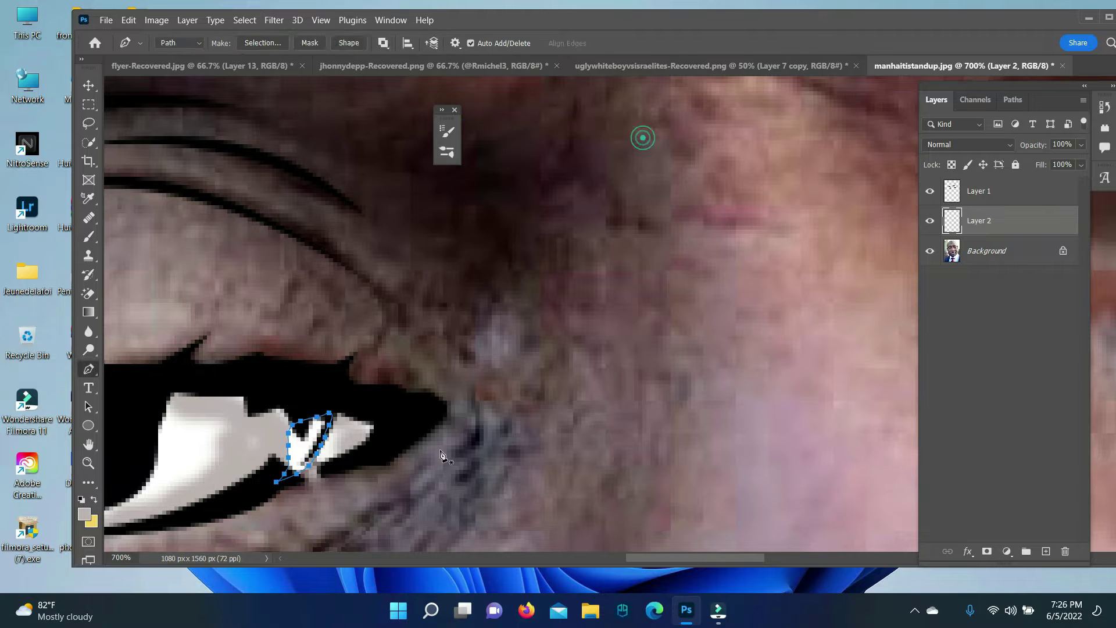
key(v)
click(570, 505)
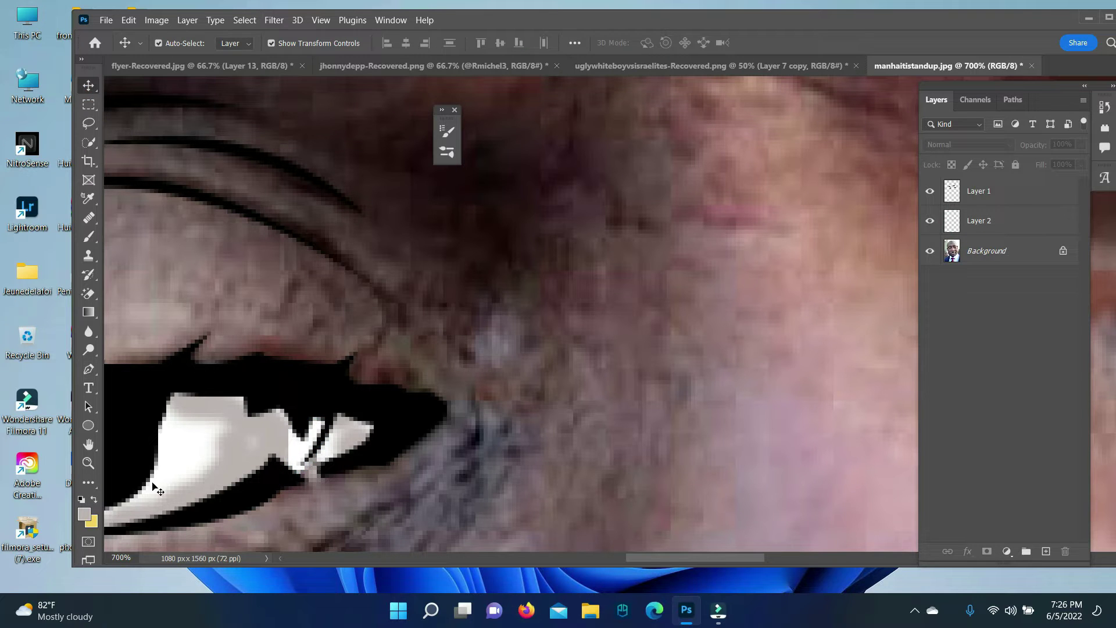
Convert the latest path to a selection, clear it, and zoom out to 300%.
key(p)
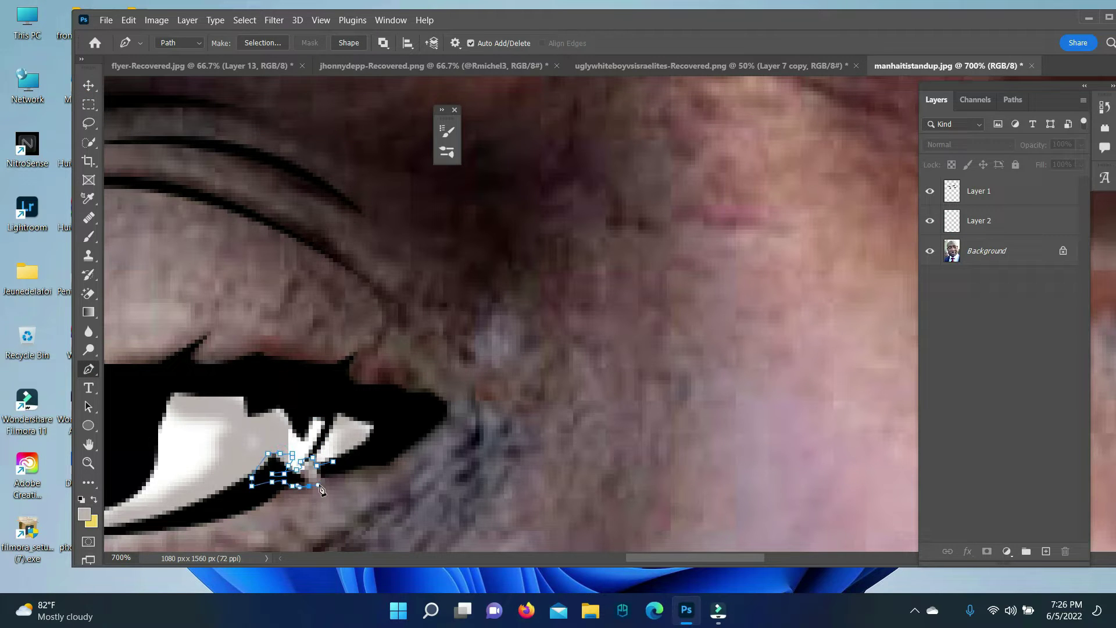
right_click(321, 490)
click(349, 204)
click(952, 220)
key(alt+s)
key(d)
key(z)
scroll(476, 307, down, 2)
On Layer 1, trace the first brow crease and fill its path with black.
scroll(476, 307, down, 2)
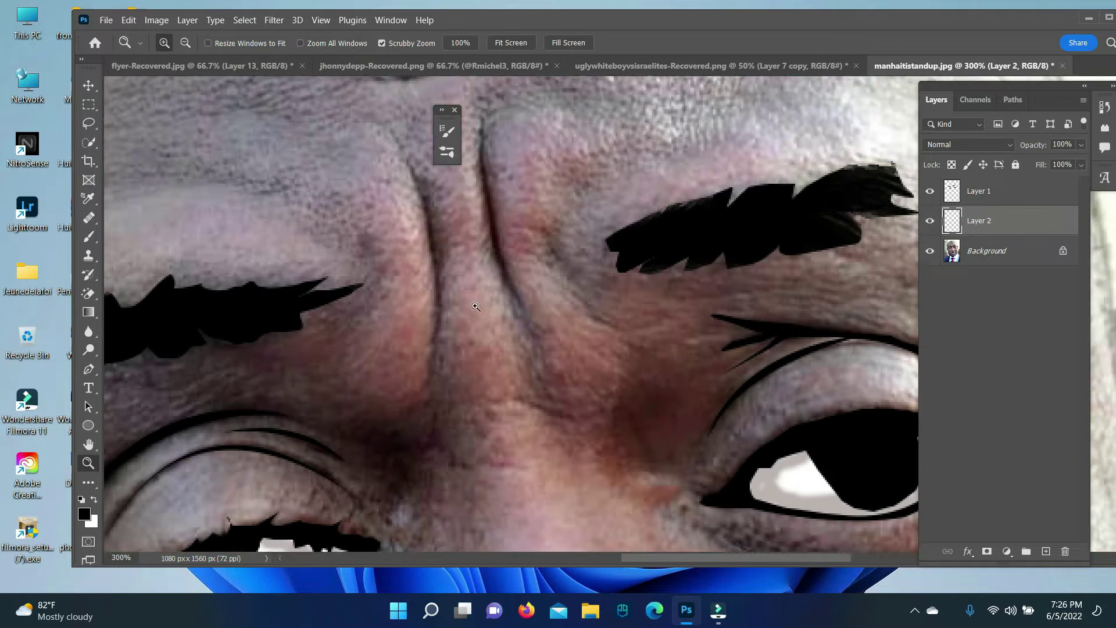
scroll(476, 306, up, 3)
key(alt+bracketright)
click(91, 370)
scroll(446, 451, down, 1)
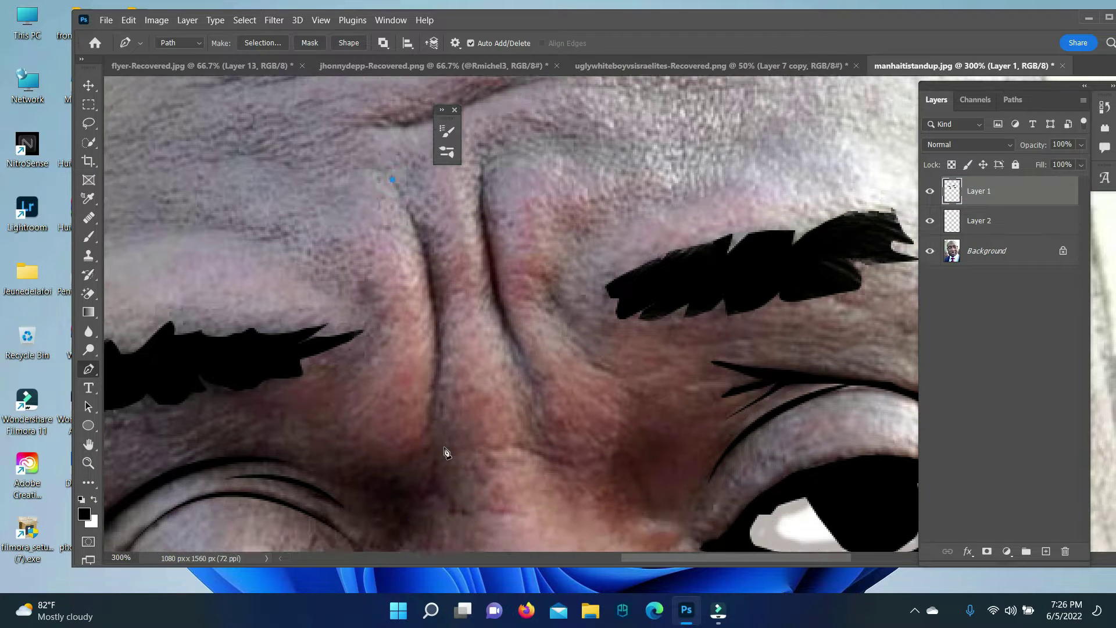
scroll(446, 451, down, 4)
drag(430, 306, 392, 460)
scroll(492, 231, up, 4)
right_click(436, 303)
click(465, 349)
click(582, 132)
click(552, 245)
click(653, 132)
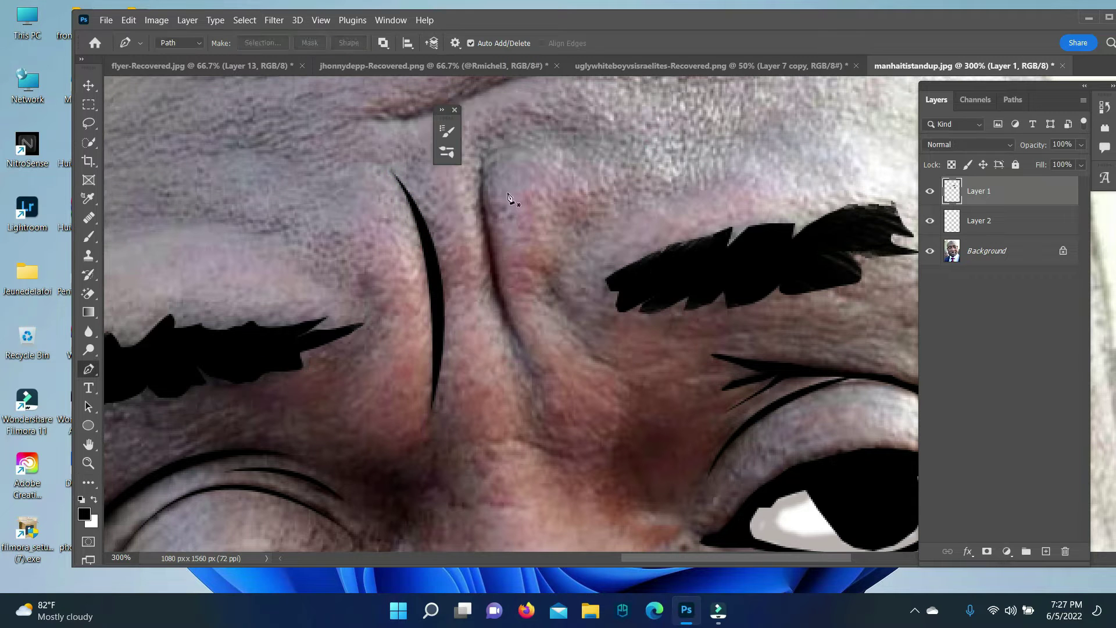
Close the second brow crease path and fill it black.
alt+click(520, 349)
right_click(496, 274)
click(549, 356)
click(653, 132)
Begin a pen path outlining the shadow beside the nose.
scroll(327, 477, down, 8)
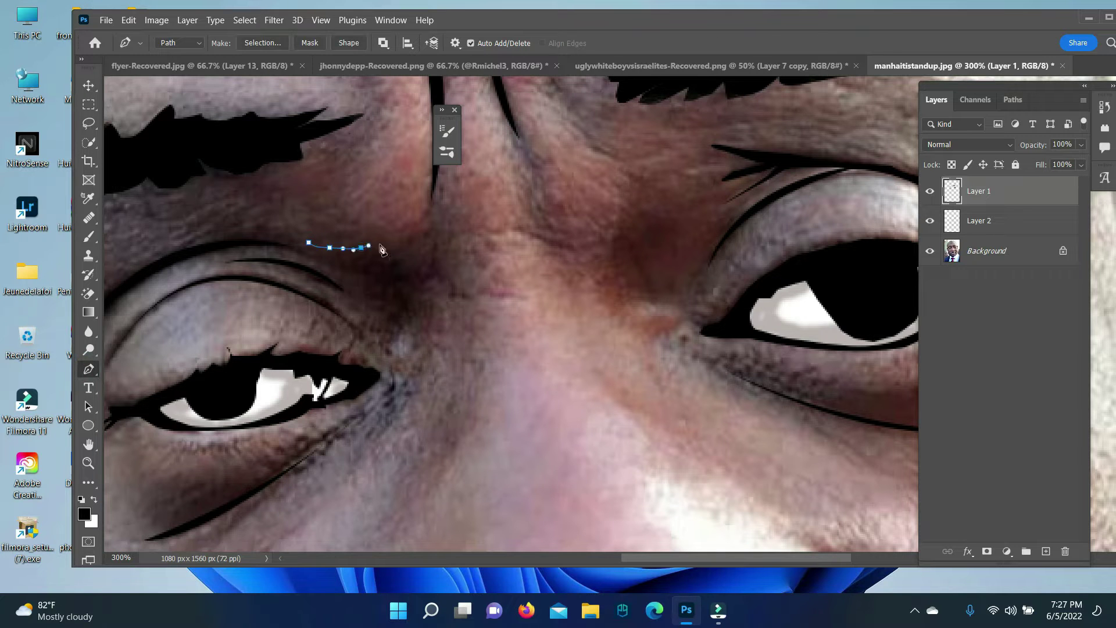
scroll(452, 459, down, 4)
click(444, 357)
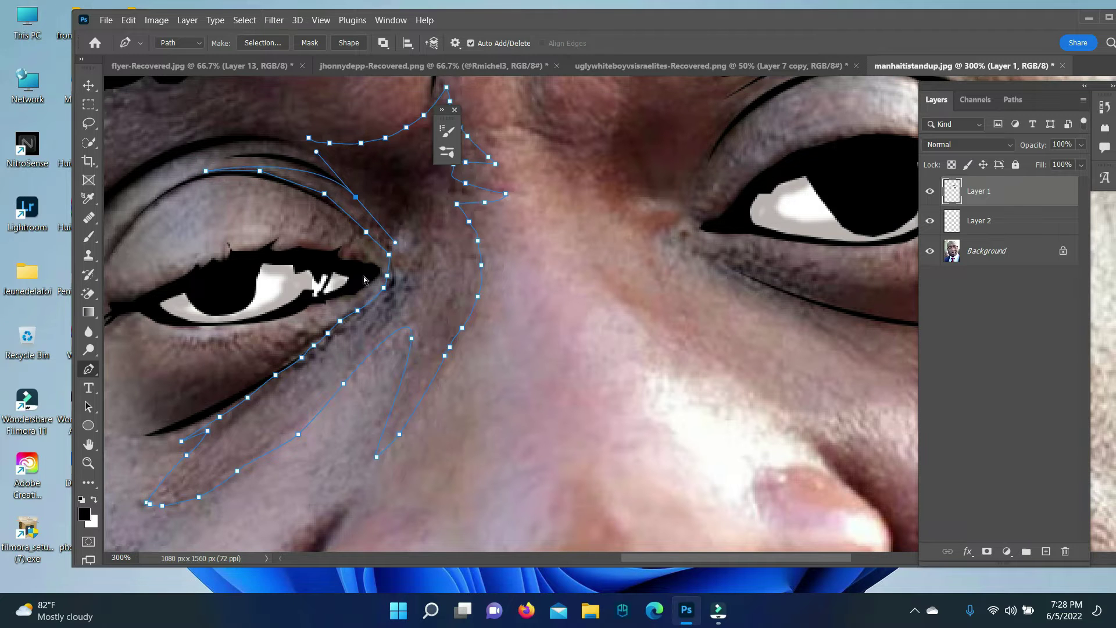
click(129, 19)
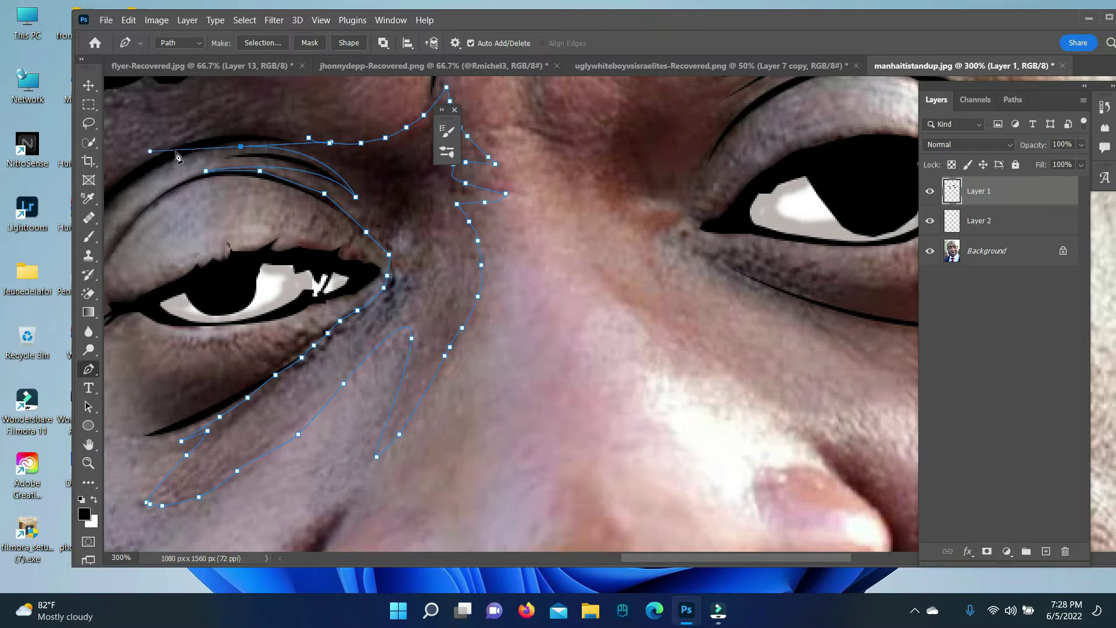
Turn the shadow path into a selection and paint dark brown between the eye and nose bridge.
right_click(413, 157)
click(442, 217)
key(Return)
key(i)
click(84, 514)
click(1049, 232)
click(88, 237)
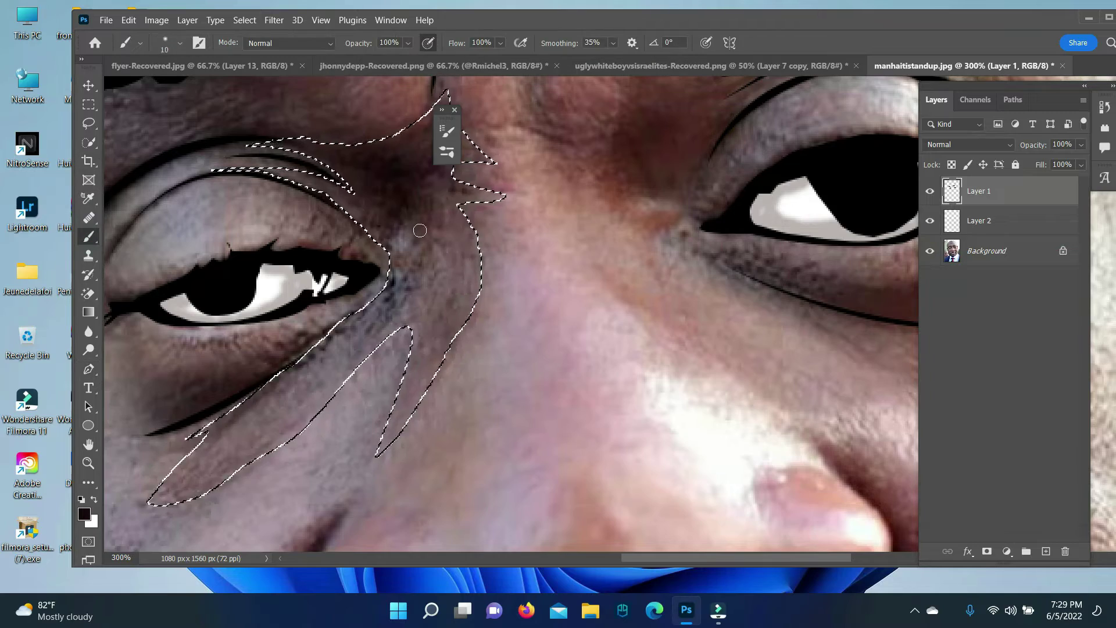
mouse_move(415, 209)
mouse_down()
mouse_move(399, 176)
mouse_move(394, 200)
mouse_move(416, 149)
mouse_move(397, 184)
mouse_up()
On Layer 2, paint a new shadow colour from the nose bridge toward the cheek.
click(988, 221)
click(84, 514)
click(1059, 229)
mouse_move(448, 113)
mouse_down()
mouse_move(429, 249)
mouse_move(454, 262)
mouse_move(483, 331)
mouse_up()
scroll(483, 330, down, 2)
On Layer 1, paint purplish-grey shade near the eye corner.
key(alt+bracketright)
click(84, 514)
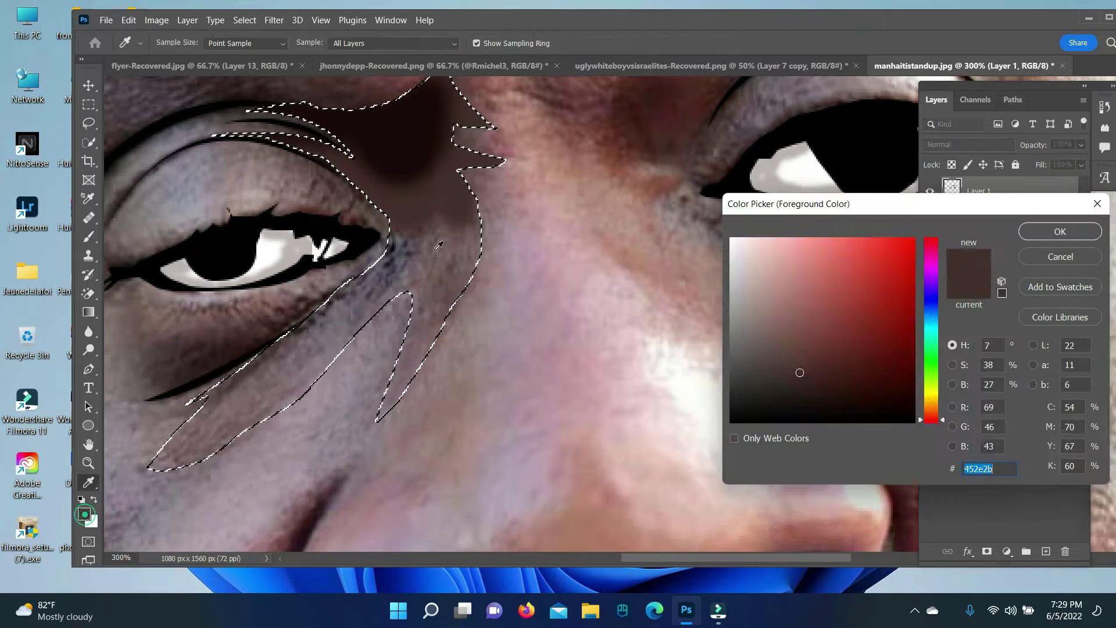
click(1061, 233)
mouse_move(413, 244)
mouse_down()
mouse_move(349, 312)
mouse_move(321, 306)
mouse_up()
On Layer 2, fill the strip under the eye with brown sampled from the cheek.
key(alt+bracketleft)
click(84, 514)
click(435, 214)
key(Return)
mouse_move(432, 264)
mouse_down()
mouse_move(439, 229)
mouse_move(175, 442)
mouse_move(423, 275)
mouse_up()
key(alt+bracketright)
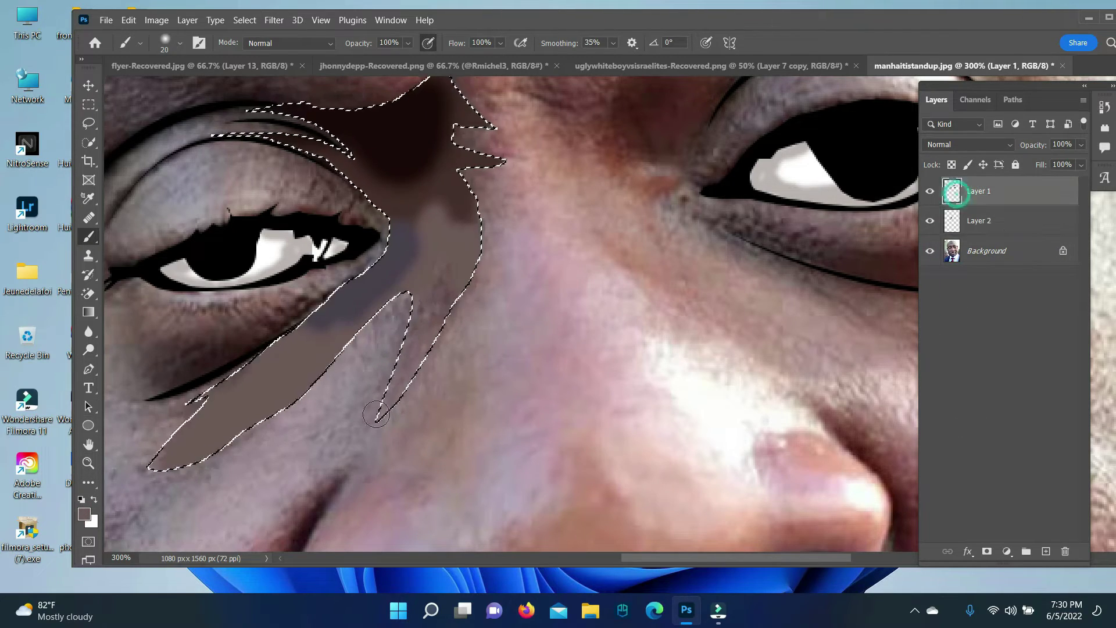
click(85, 514)
key(Return)
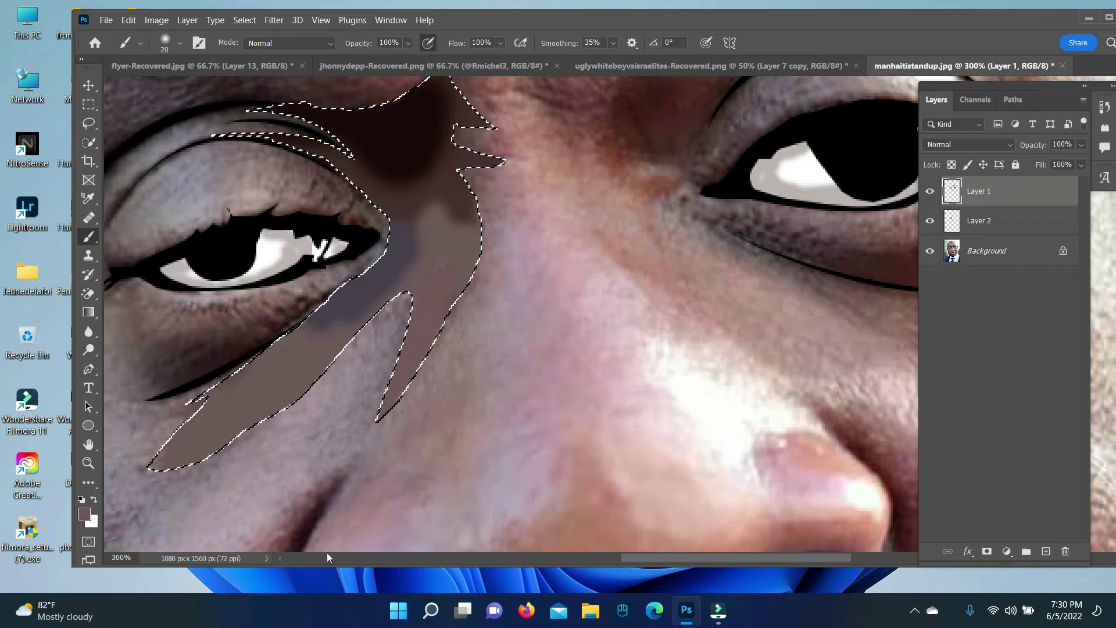
Deselect the shading with Ctrl+D and zoom in close on the right eye.
key(ctrl+d)
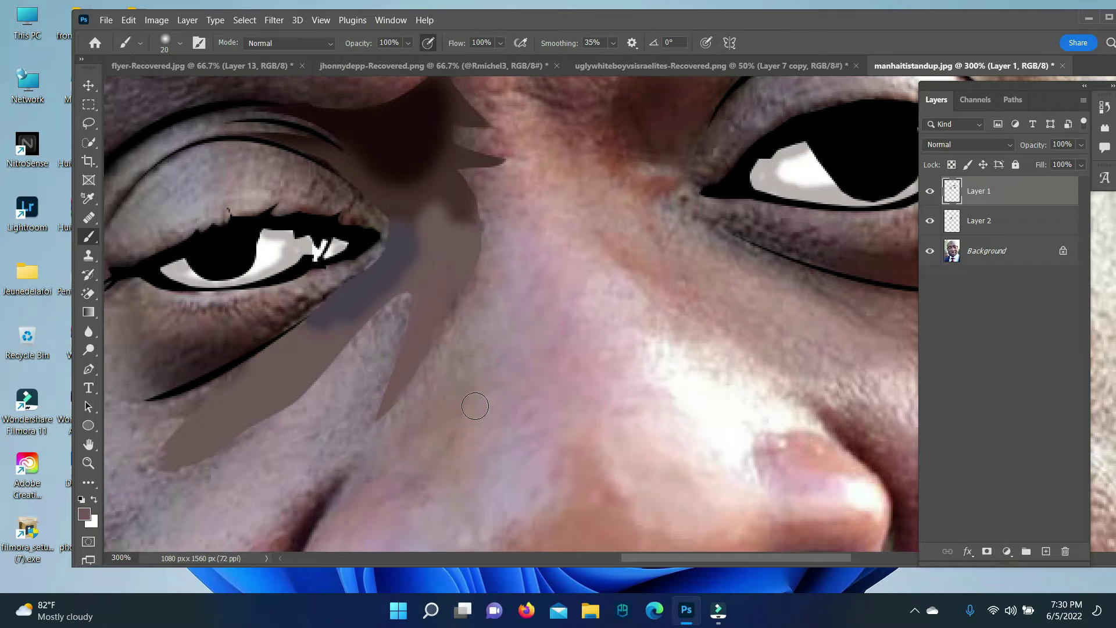
key(z)
key(ctrl+0)
drag(830, 281, 1019, 240)
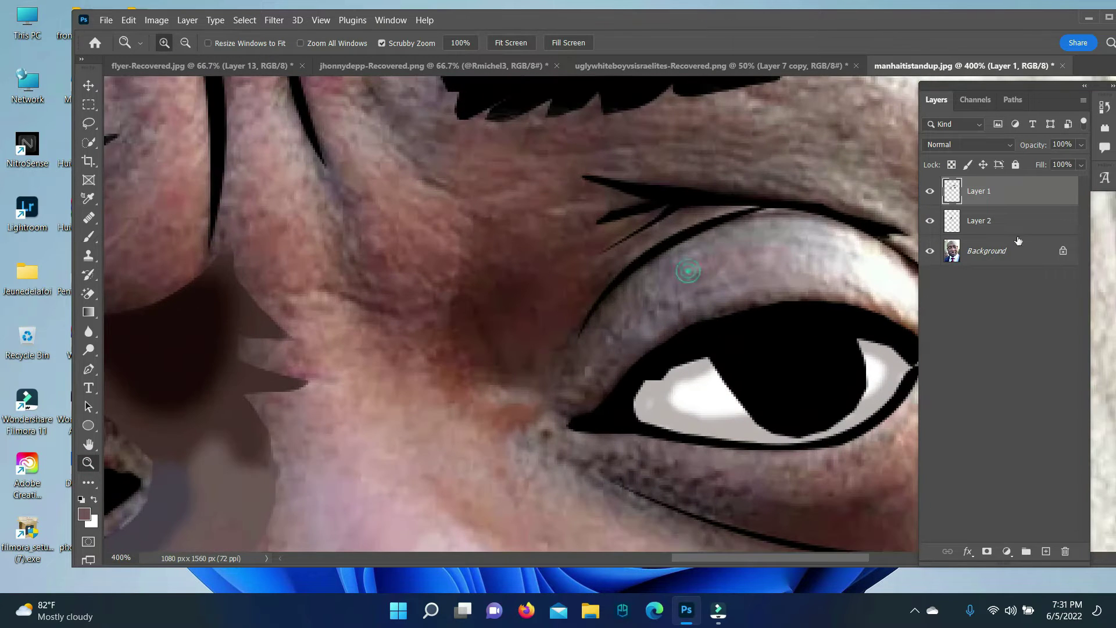
Trace a pen path from the nose bridge along the eye crease and convert it to a selection.
click(88, 370)
click(622, 206)
drag(459, 206, 401, 167)
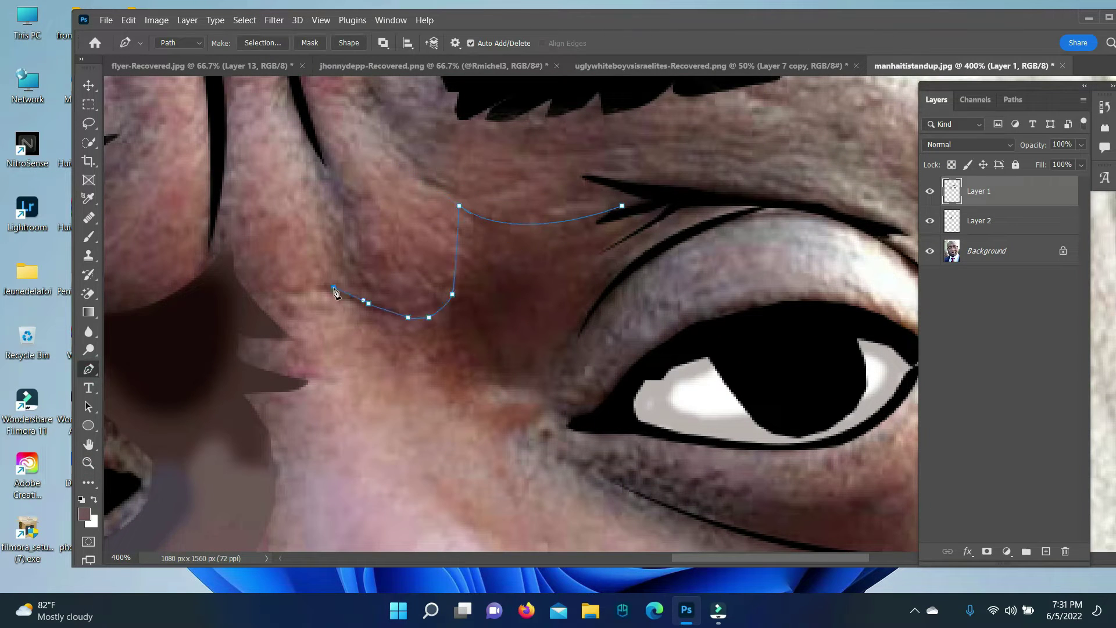
right_click(556, 254)
click(634, 312)
key(Return)
Brush dark brown inside the nose-side selection on Layer 2.
key(b)
click(84, 514)
key(Return)
mouse_move(496, 285)
mouse_down()
mouse_move(461, 331)
mouse_move(481, 304)
mouse_move(511, 381)
mouse_move(481, 244)
mouse_move(469, 313)
mouse_move(531, 219)
mouse_up()
key(alt+bracketleft)
click(85, 514)
key(Return)
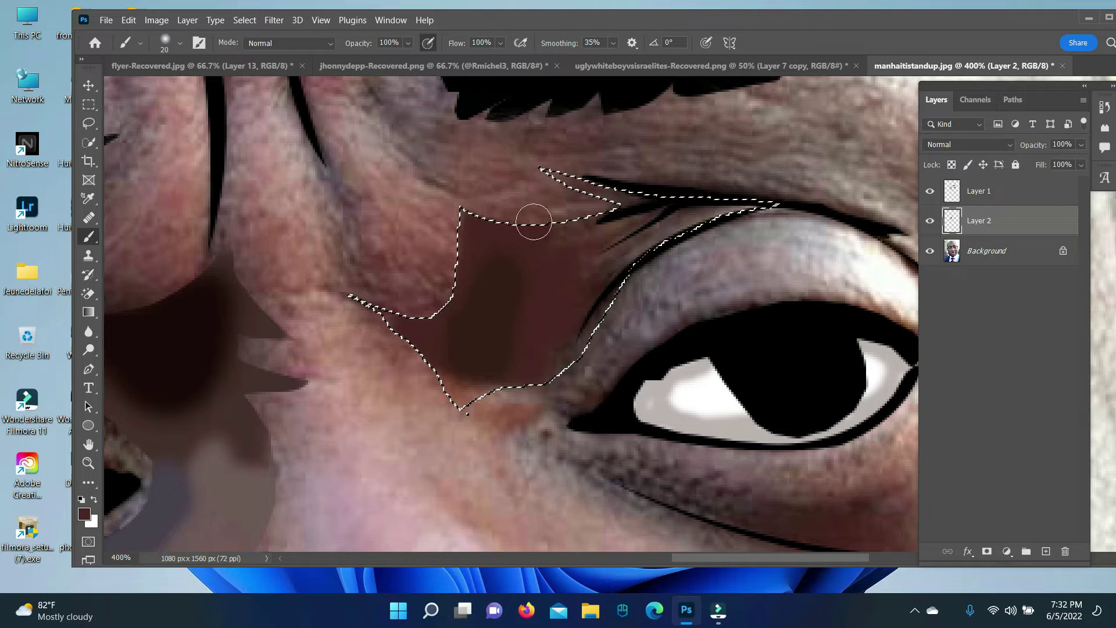
Paint photo-sampled lighter brown at the selection's bottom and darker brown near the inner eye corner.
click(84, 514)
click(456, 392)
key(Return)
drag(456, 378, 504, 403)
click(84, 514)
click(390, 327)
click(1045, 229)
drag(582, 250, 614, 295)
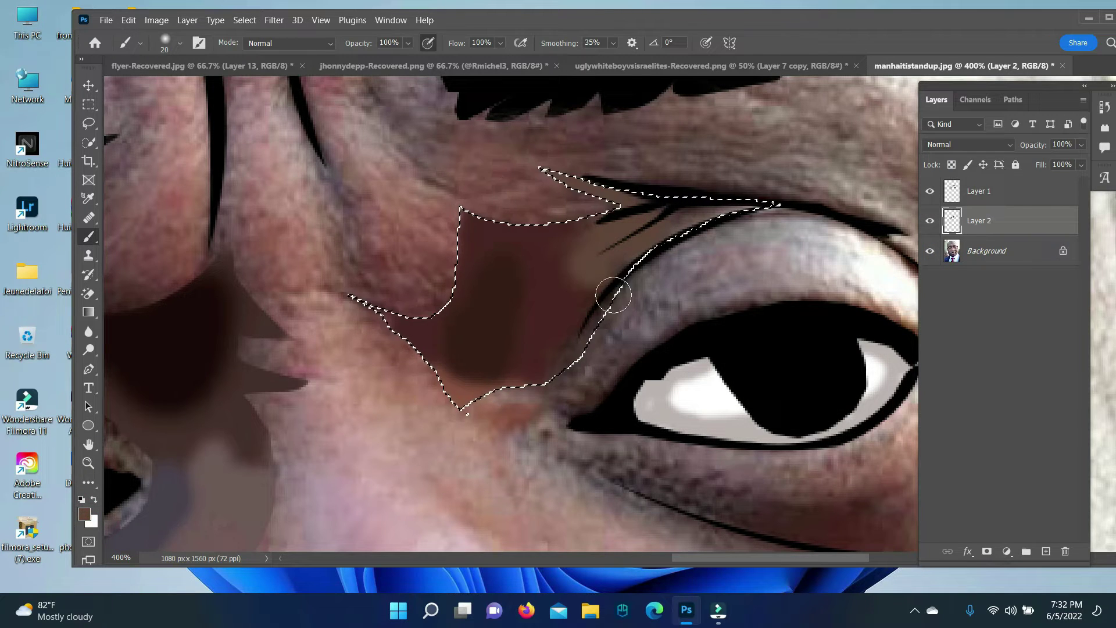
Switch briefly to Layer 1, return to Layer 2, and clear the shading selection.
key(alt+bracketright)
click(85, 514)
key(Return)
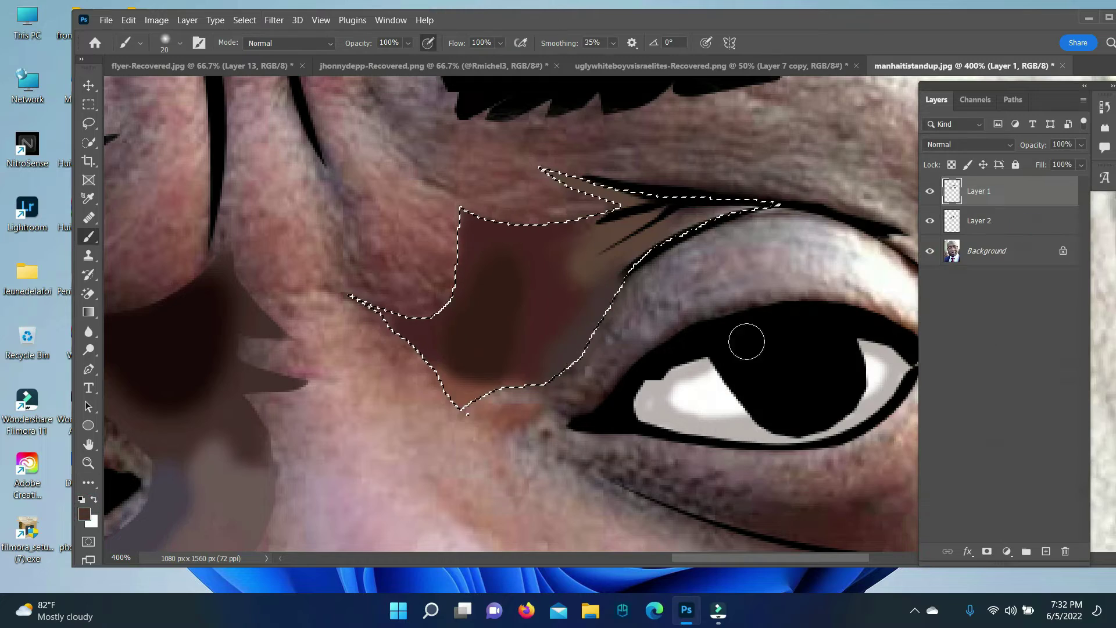
key(alt+bracketleft)
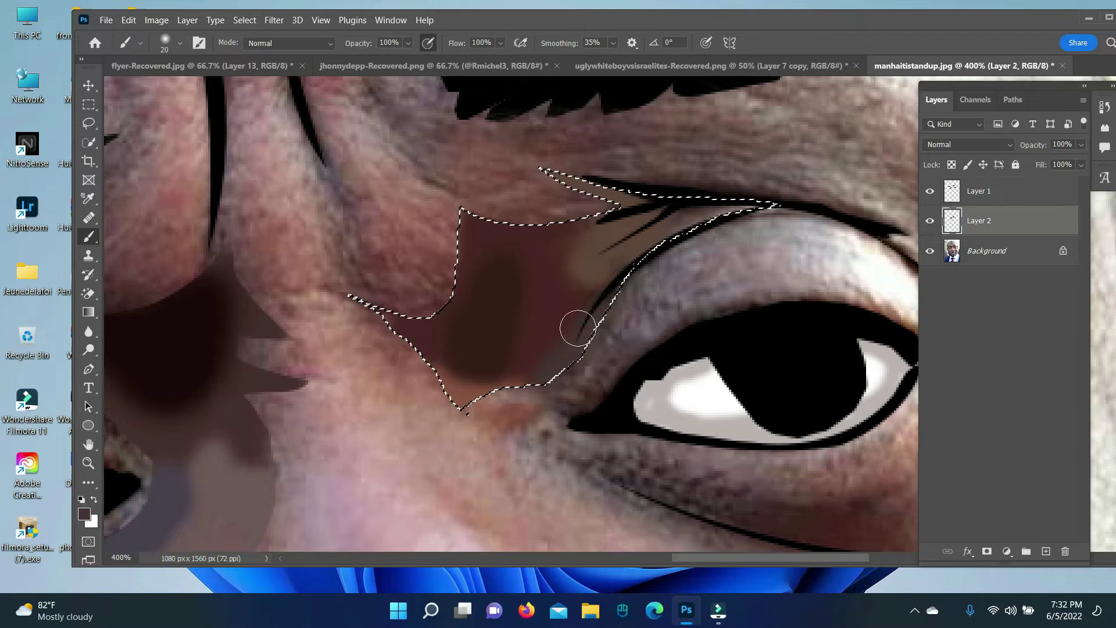
key(ctrl+d)
Hide the photo to check the painted shapes, add empty Layer 3, then show the photo again.
click(930, 251)
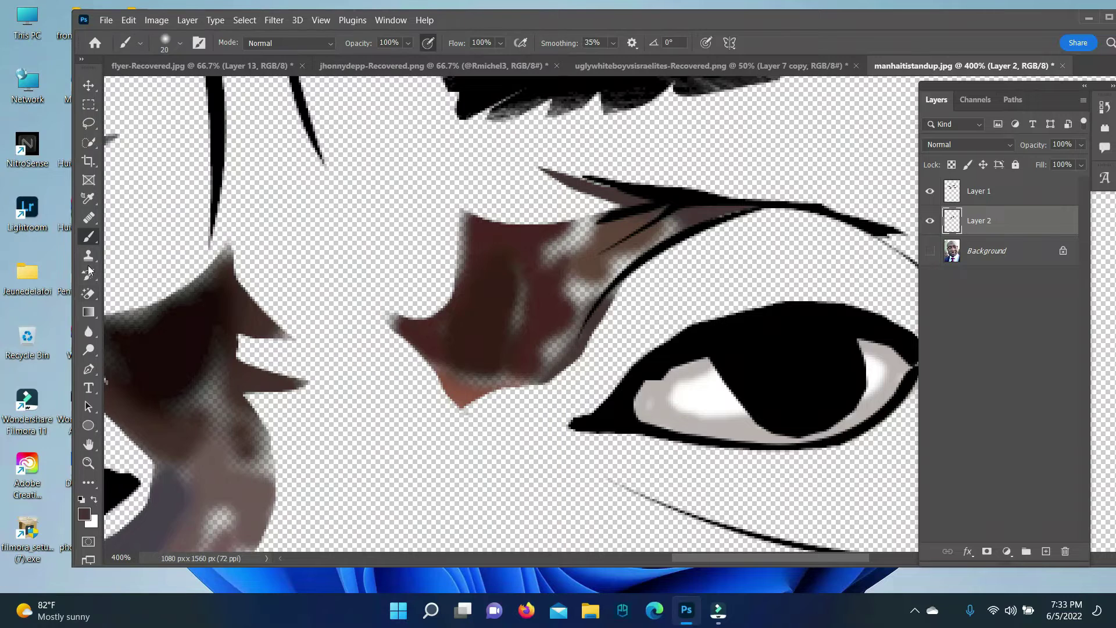
key(p)
key(ctrl+shift+alt+n)
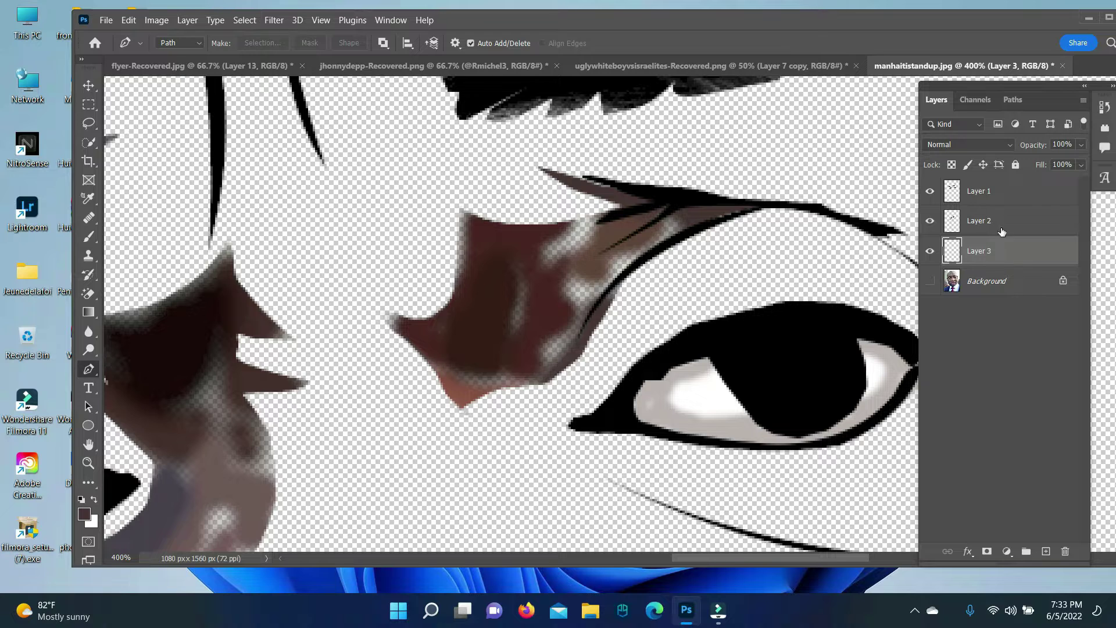
click(931, 281)
click(1002, 221)
scroll(451, 449, down, 1)
scroll(741, 565, right, 5)
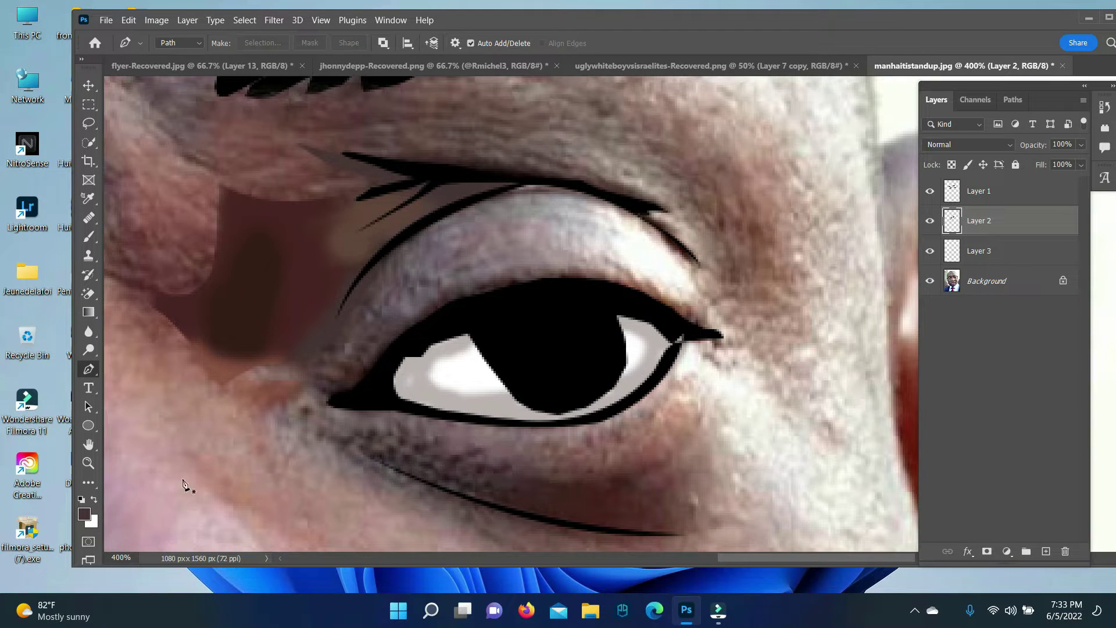
scroll(723, 452, up, 3)
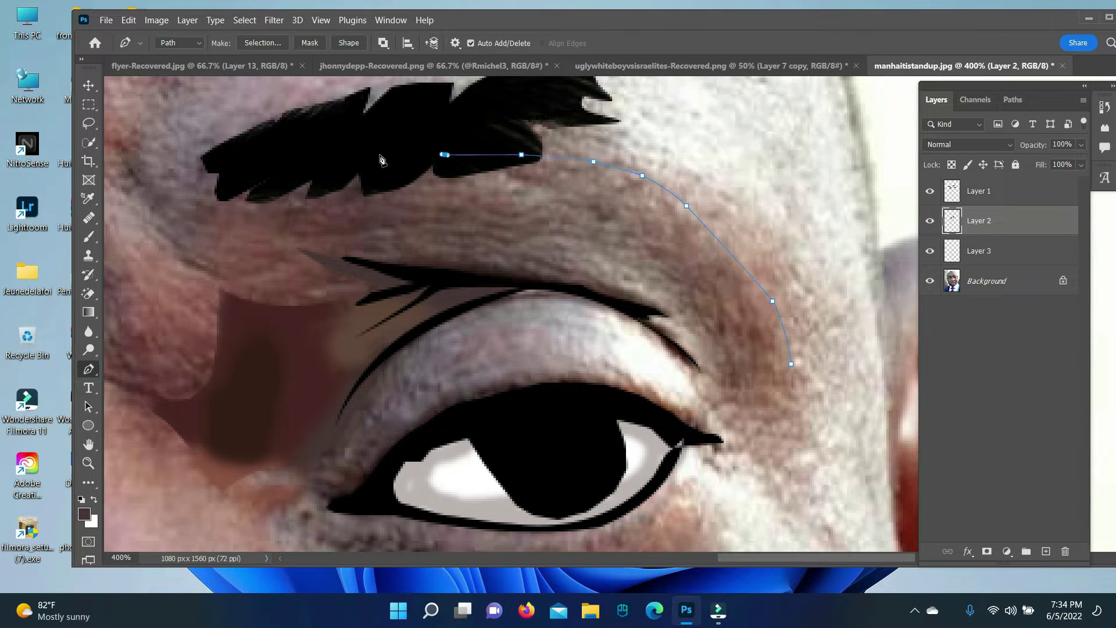
Convert the brow path to a selection and paint darker brown above the eyelid on Layer 3.
right_click(800, 459)
click(708, 308)
key(Return)
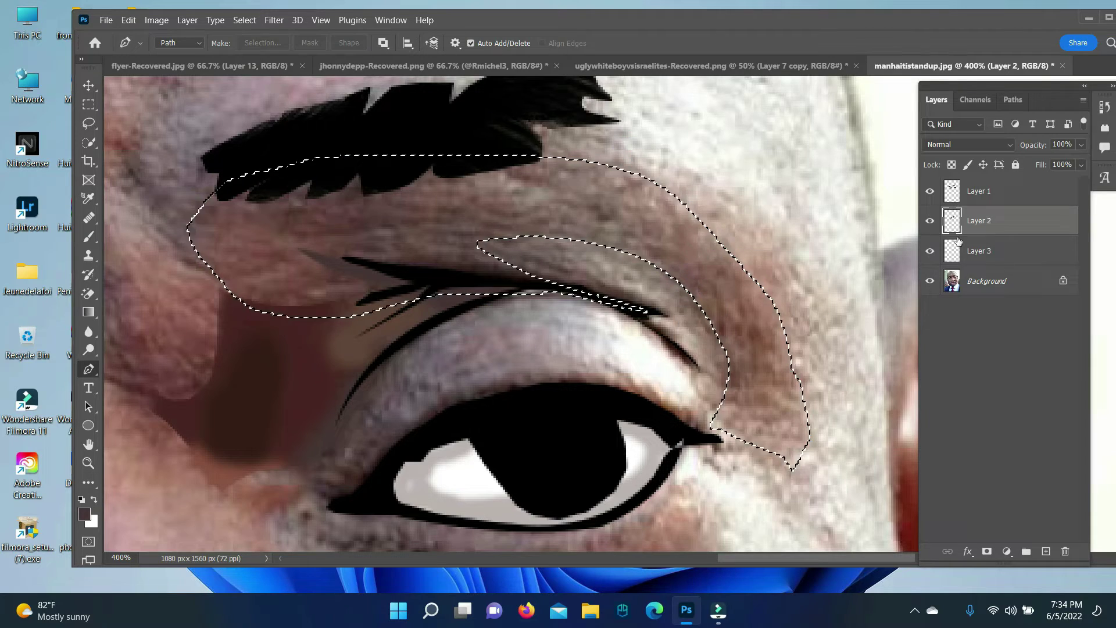
click(959, 244)
key(b)
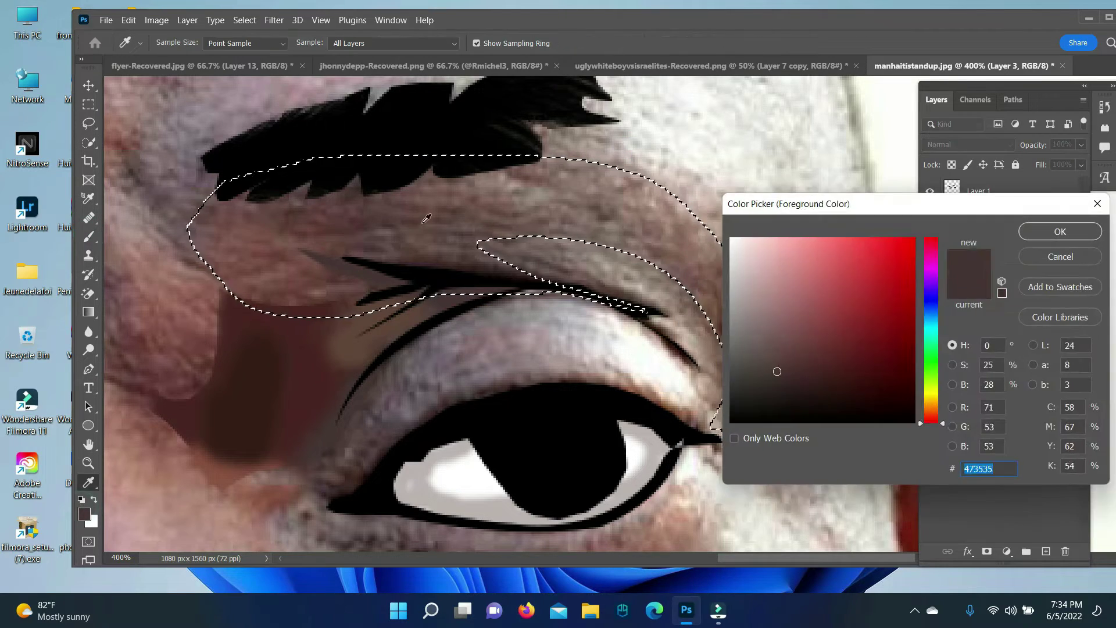
click(84, 515)
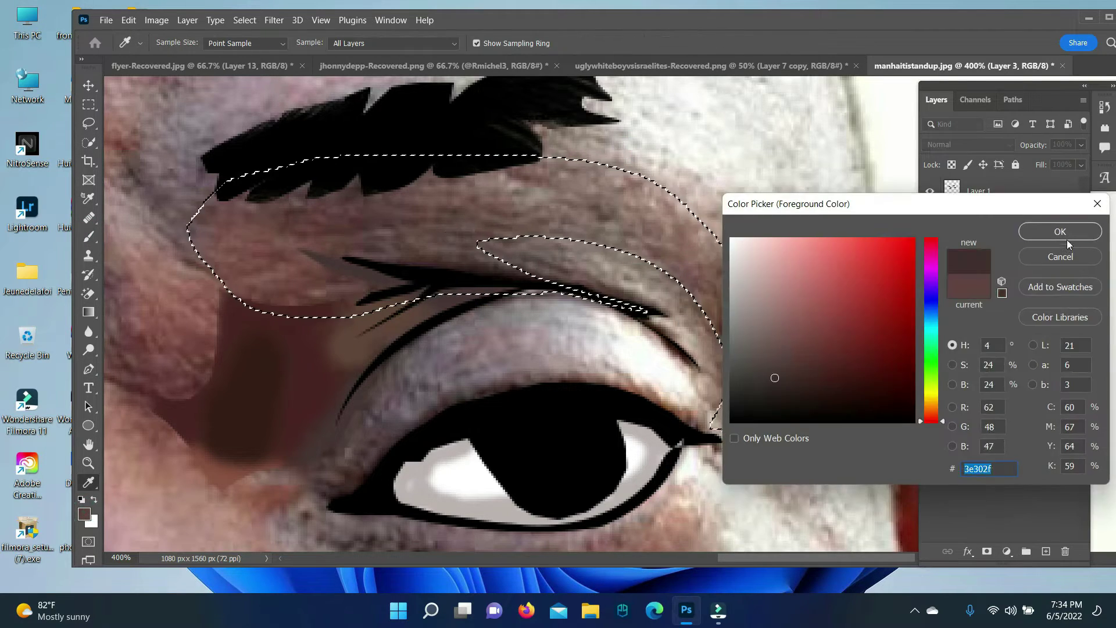
click(1067, 229)
drag(465, 250, 361, 250)
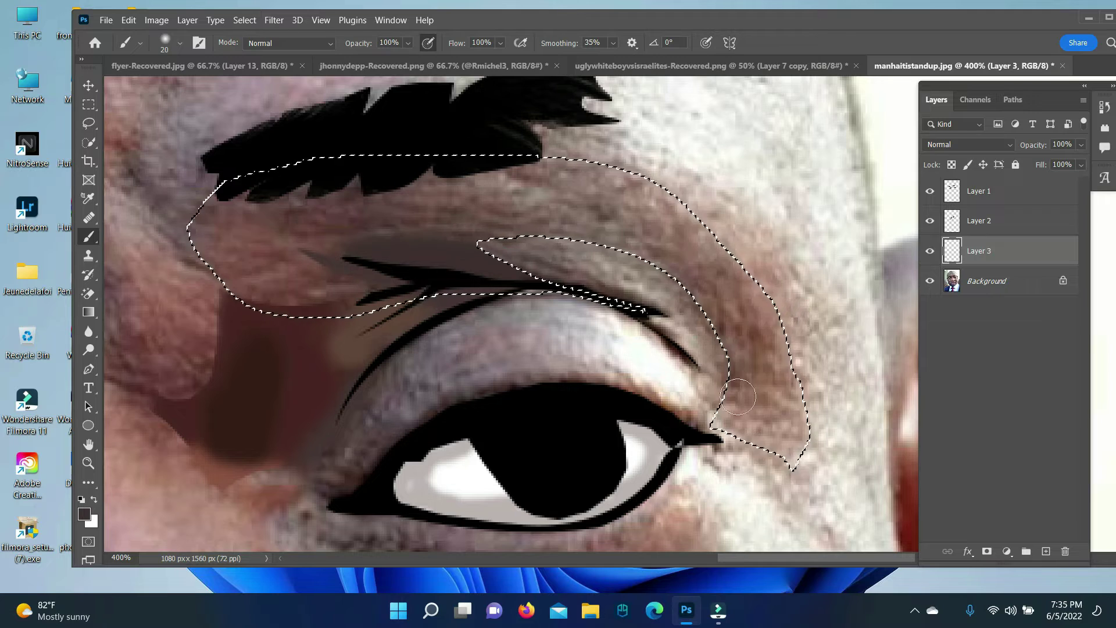
Fill the brow with a photo-sampled brown and add lighter brown along its edge.
click(128, 20)
click(84, 514)
click(733, 331)
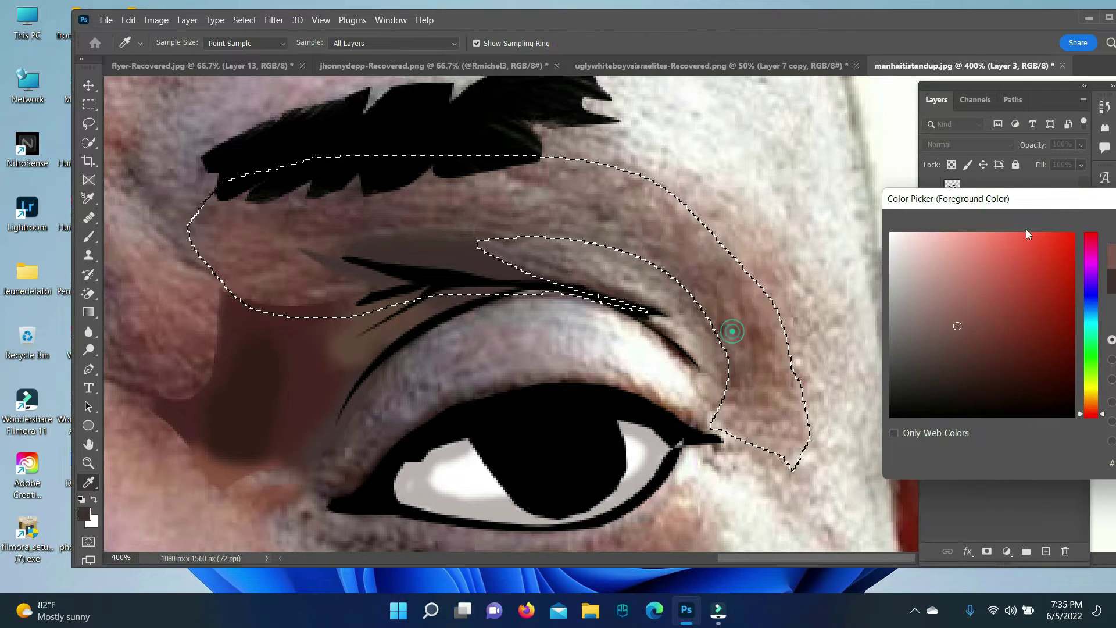
click(948, 264)
key(b)
mouse_move(740, 382)
mouse_down()
mouse_move(599, 190)
mouse_move(655, 229)
mouse_move(765, 366)
mouse_move(682, 450)
mouse_up()
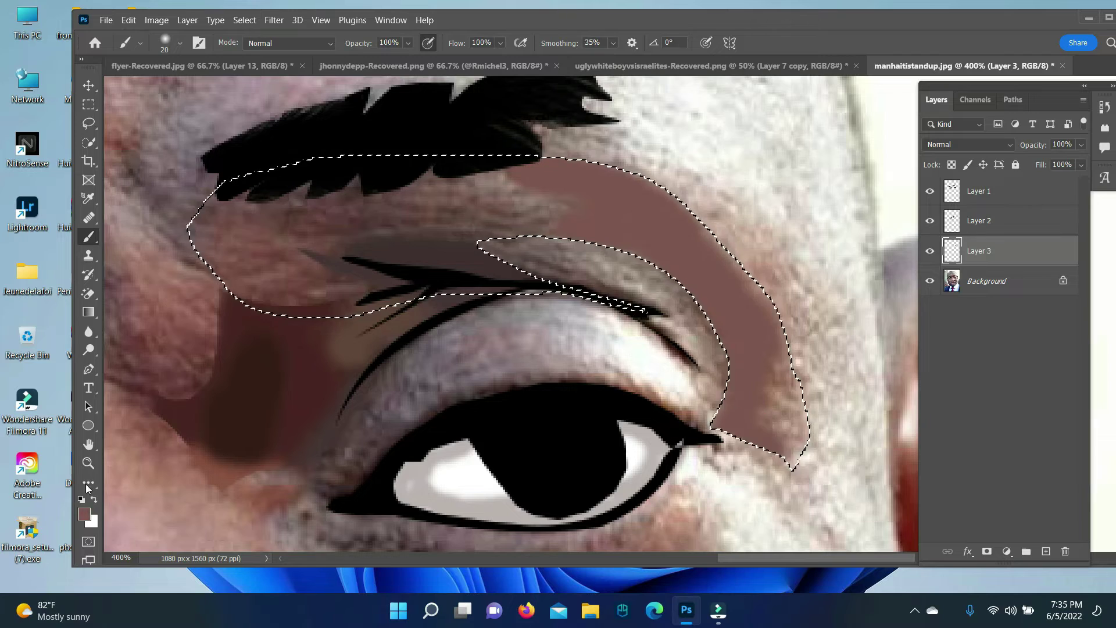
click(84, 514)
click(741, 265)
click(1064, 264)
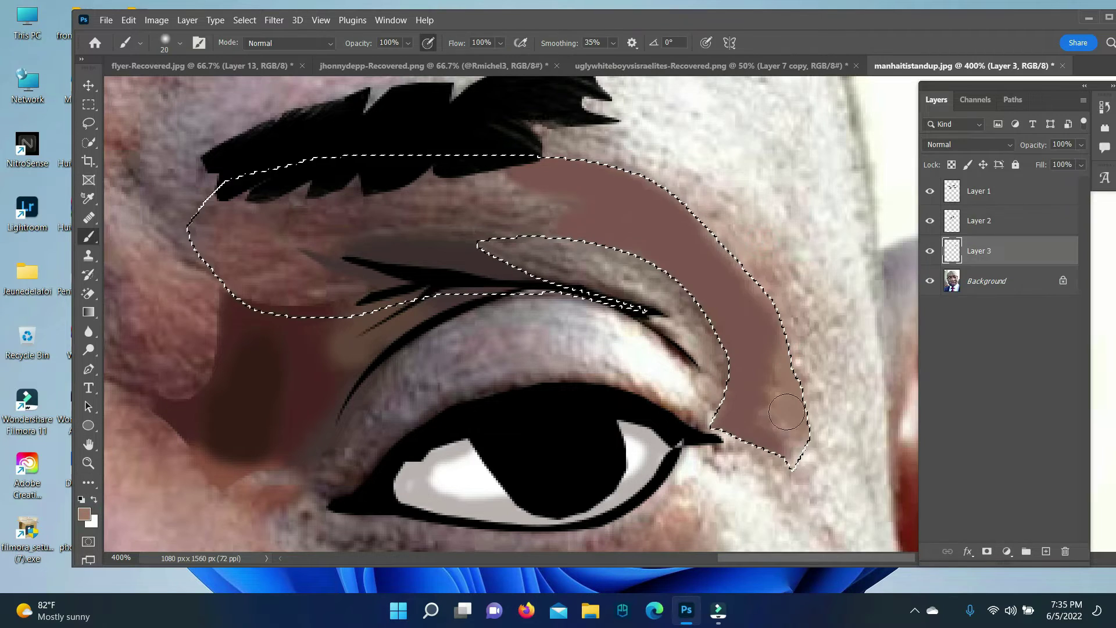
drag(797, 386, 794, 367)
Add Layer 4 above the photo and sample darker and lighter browns from the brow.
click(84, 514)
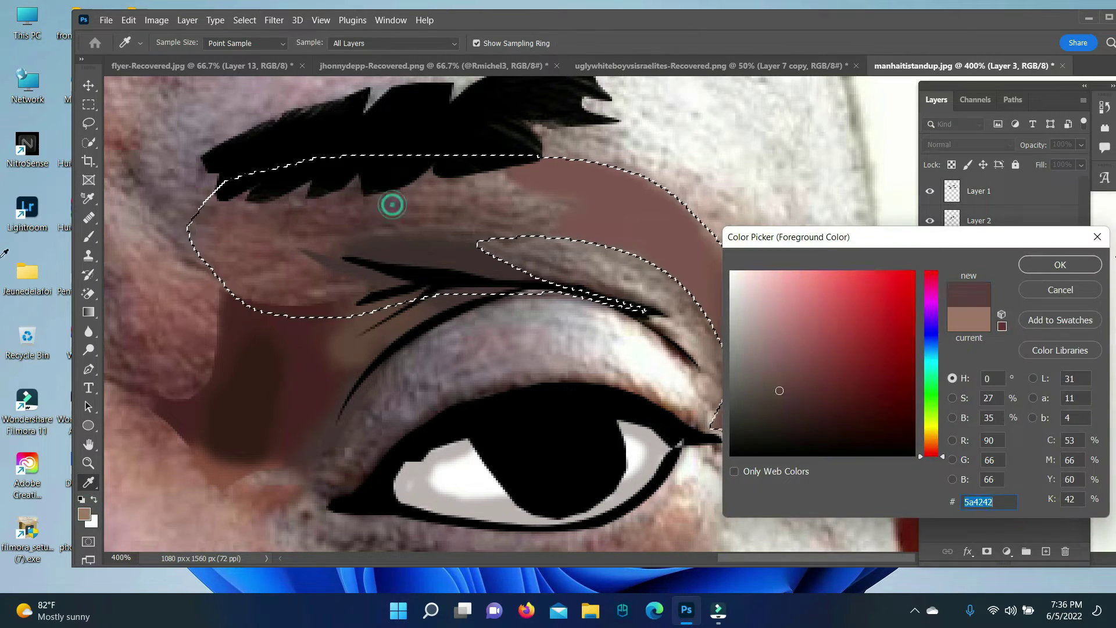
click(391, 205)
click(1064, 264)
click(989, 281)
click(1046, 552)
click(84, 514)
click(545, 212)
key(Return)
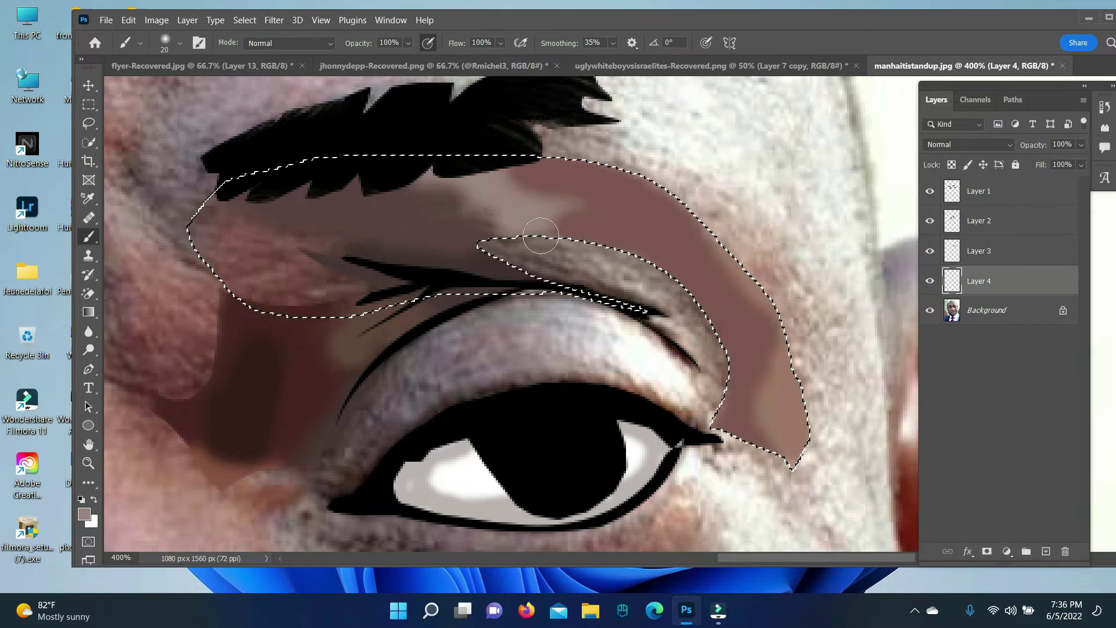
Paint darker brown over the brow's left part and clear the brow selection.
click(84, 514)
click(348, 285)
key(Return)
mouse_move(257, 283)
mouse_down()
mouse_move(199, 237)
mouse_move(286, 194)
mouse_up()
key(ctrl+d)
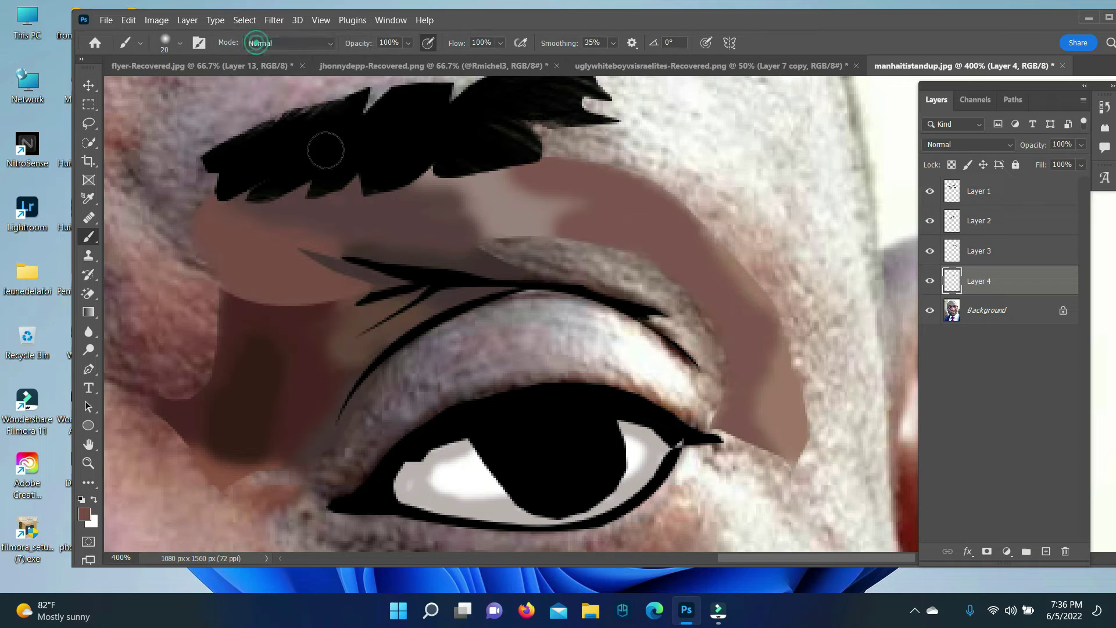
click(88, 370)
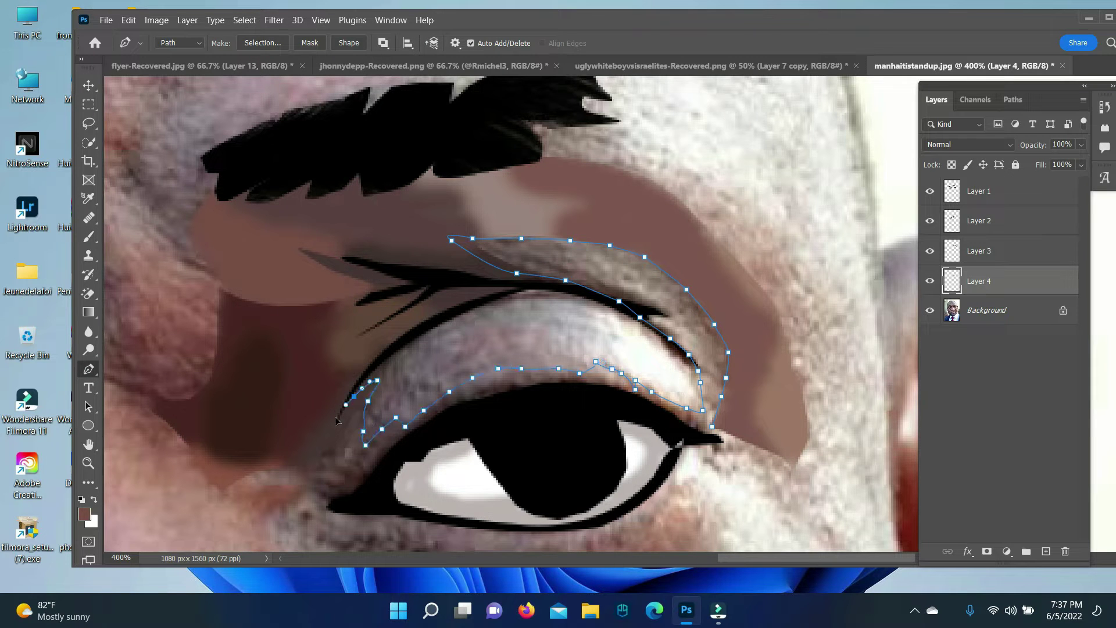
Convert the eyelid pen path into a selection and get the brush ready.
right_click(711, 447)
click(738, 69)
key(Return)
click(84, 514)
key(Return)
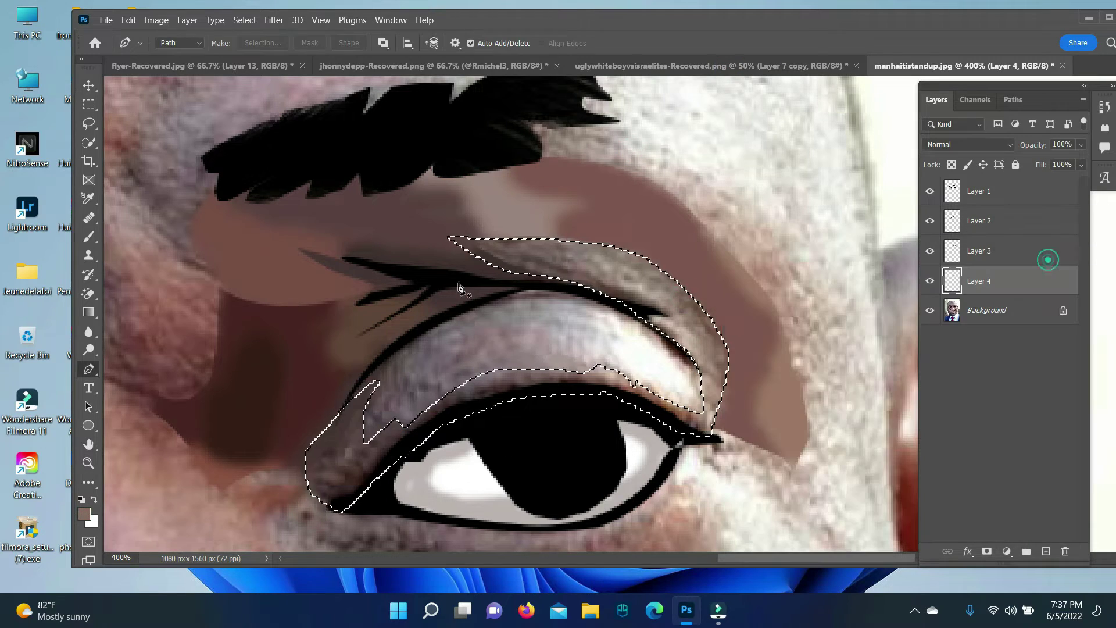
click(89, 237)
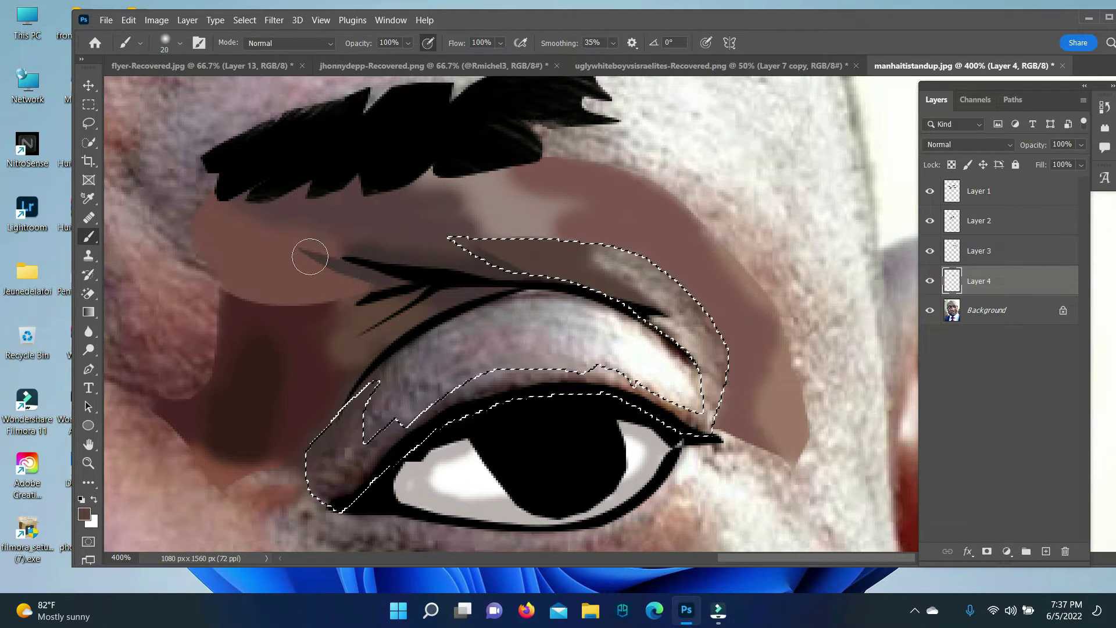
Add Layers 5 and 6 and paint photo-sampled tan-brown over the eyelid band.
key(ctrl+shift+alt+n)
click(84, 515)
click(656, 279)
key(Return)
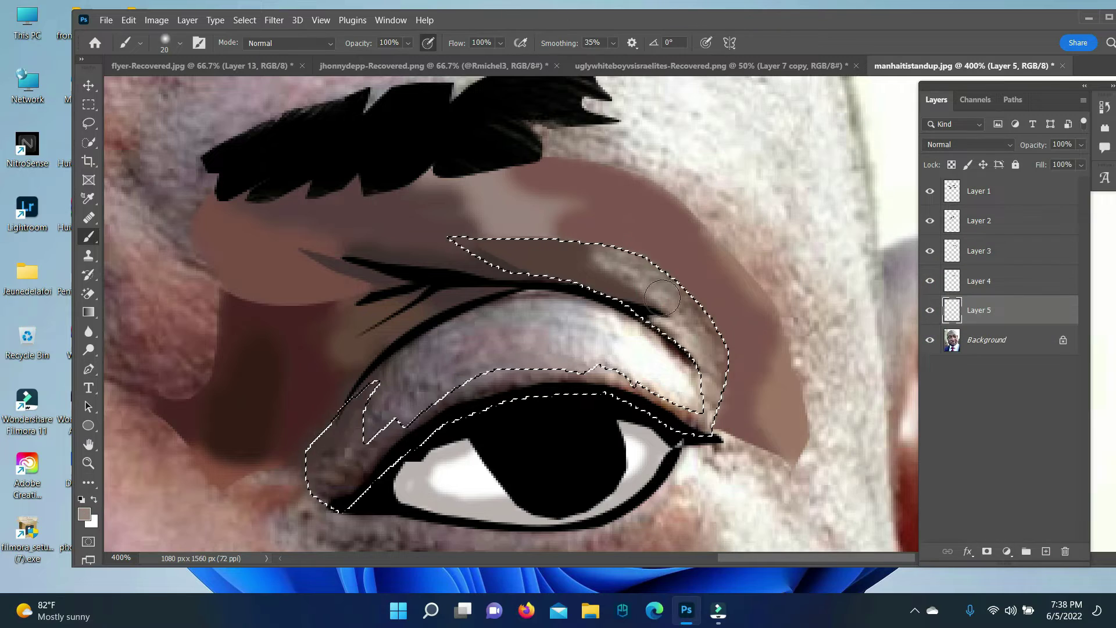
click(84, 514)
click(692, 304)
key(Return)
click(1046, 551)
mouse_move(698, 407)
mouse_down()
mouse_move(590, 386)
mouse_move(461, 399)
mouse_move(392, 457)
mouse_move(359, 459)
mouse_up()
Choose a darker brown, clear the eyelid selection, and group Layers 1–5 into Group 1.
click(84, 514)
click(1045, 269)
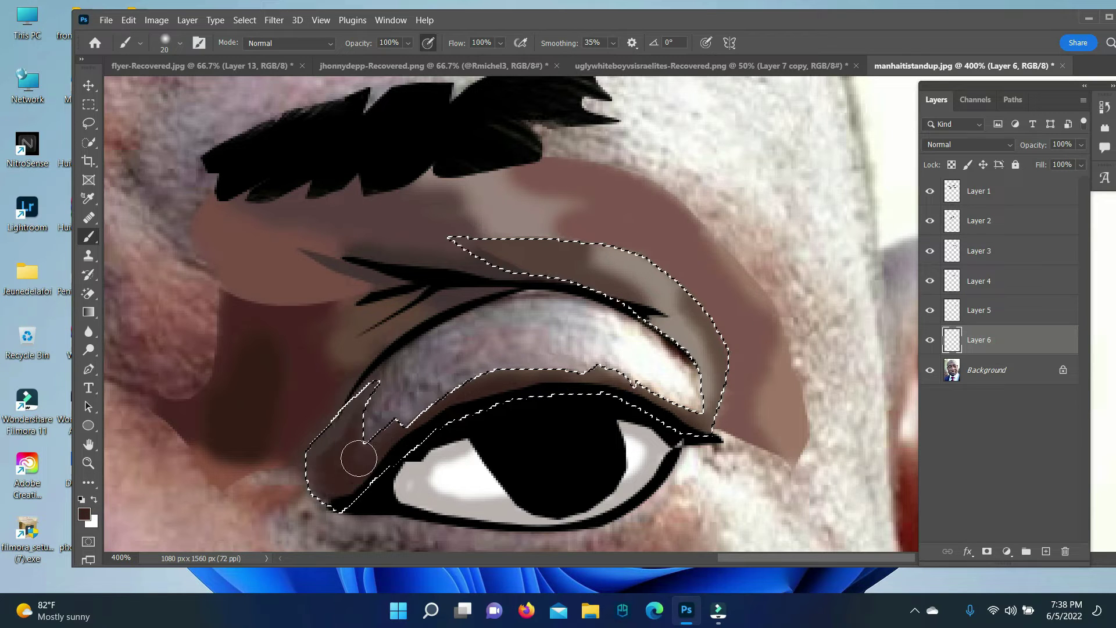
key(ctrl+d)
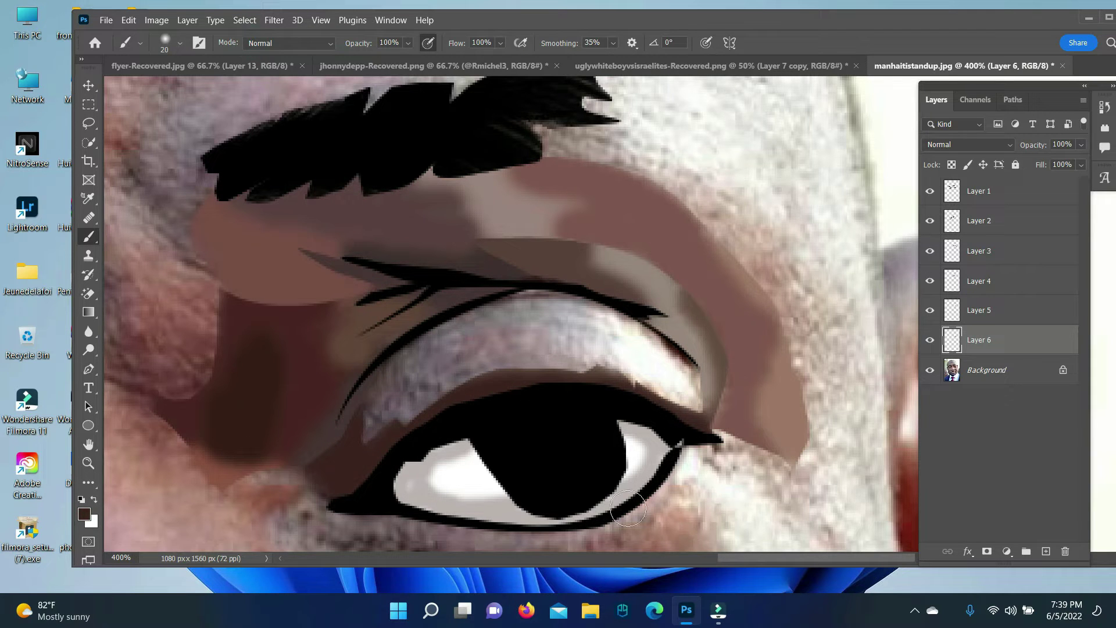
click(1002, 190)
shift+click(982, 314)
key(ctrl+g)
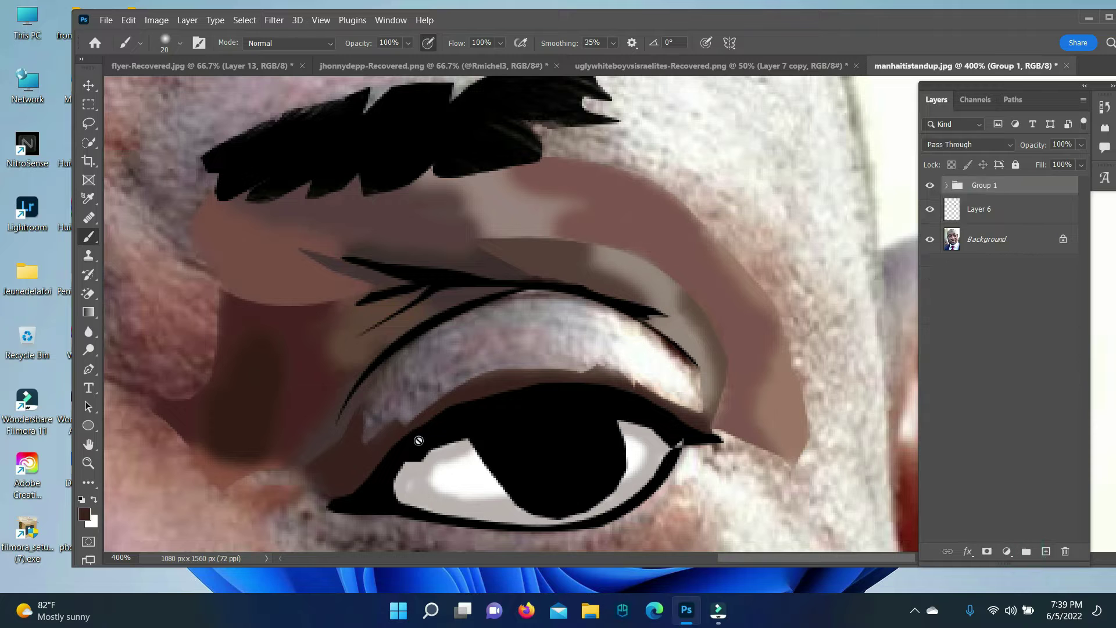
Add empty Layer 7, close the eyelid-crease path, and sample a lighter brown.
click(88, 369)
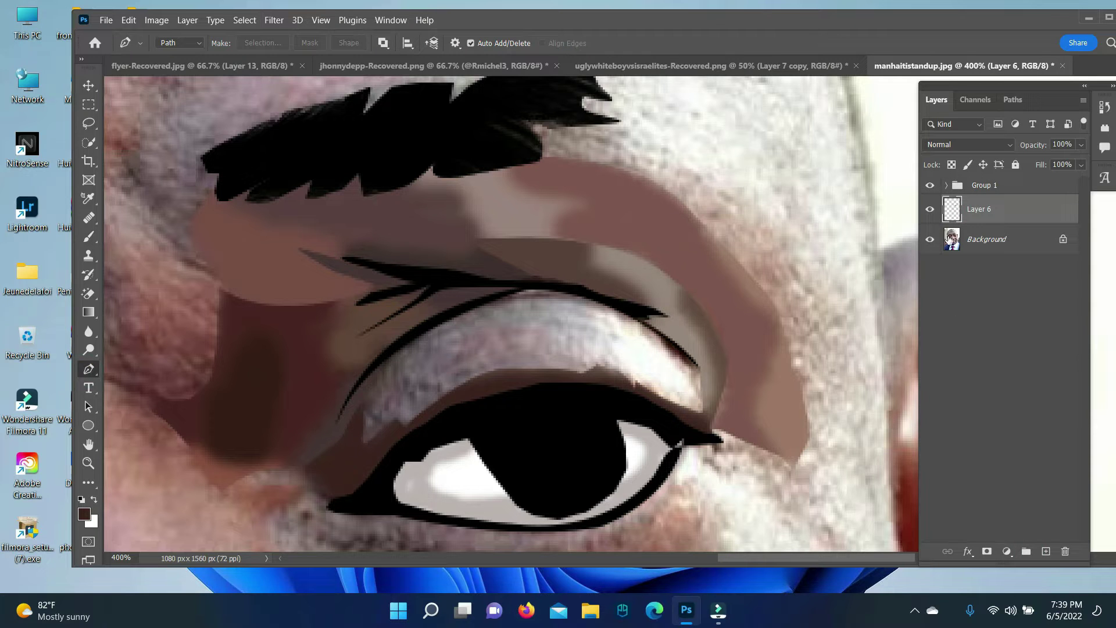
click(950, 238)
key(ctrl+shift+alt+n)
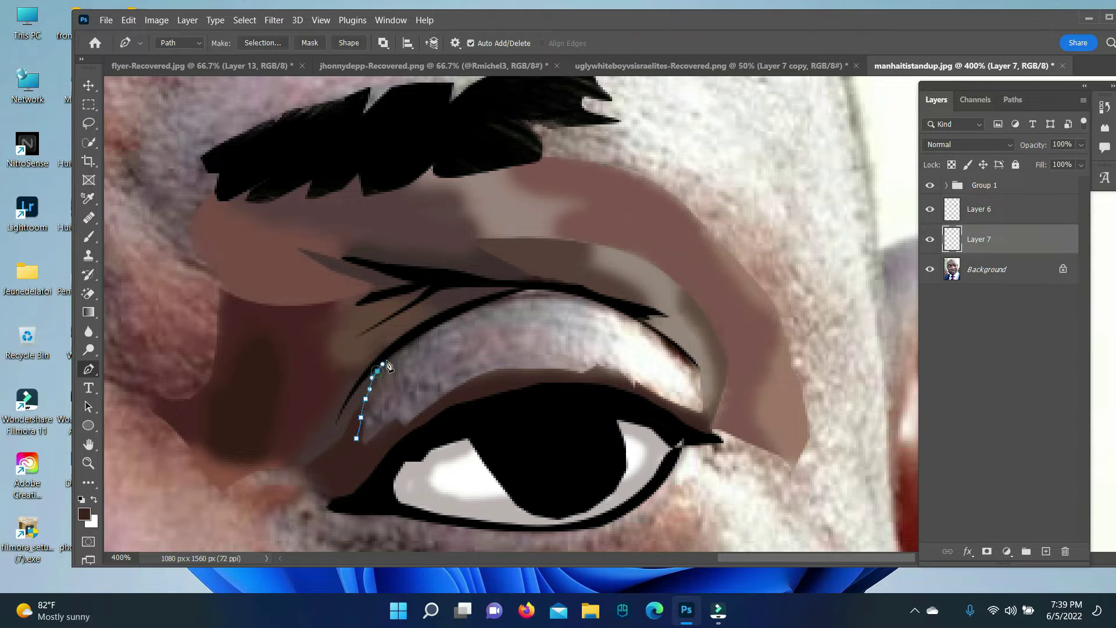
click(357, 442)
click(84, 514)
key(Return)
key(b)
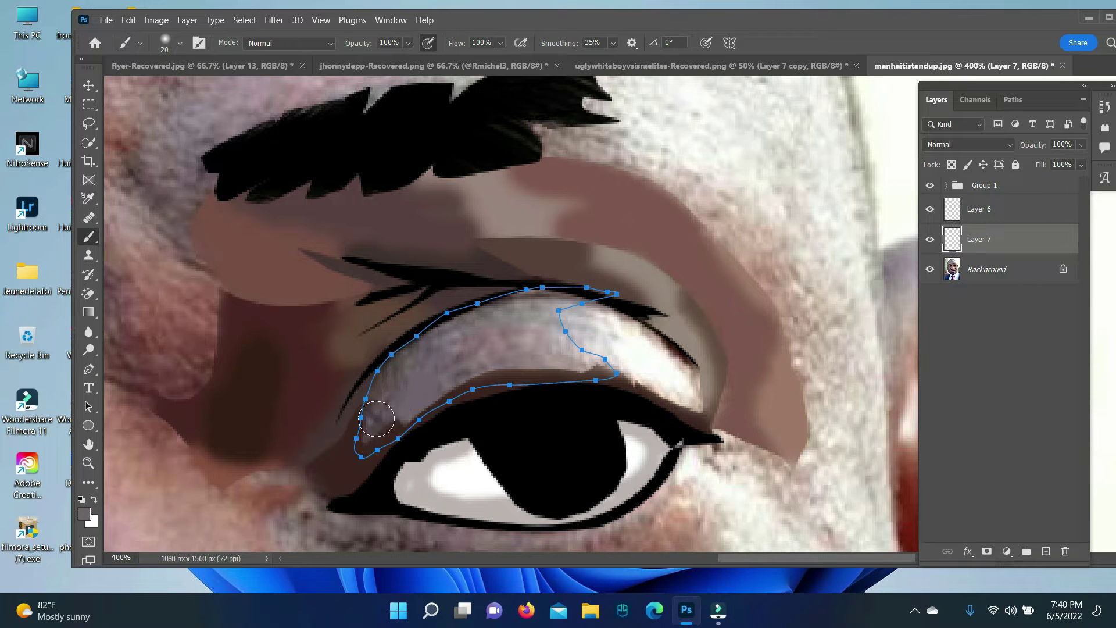
Paint shading inside the eyelid, then undo that brush stroke.
click(84, 514)
click(1064, 262)
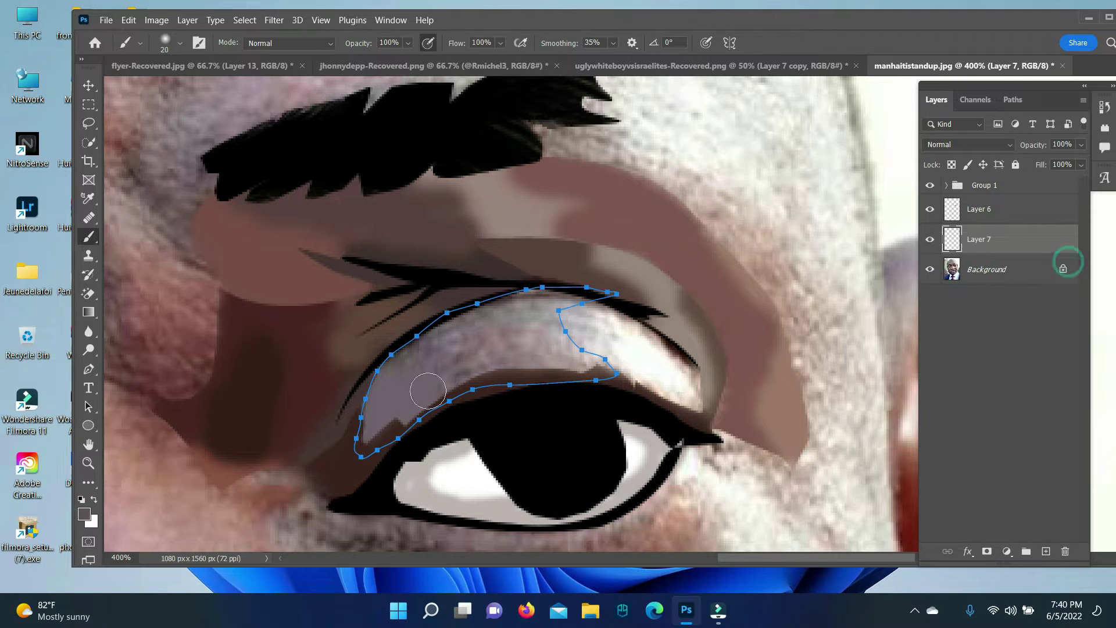
drag(377, 424, 560, 357)
click(129, 20)
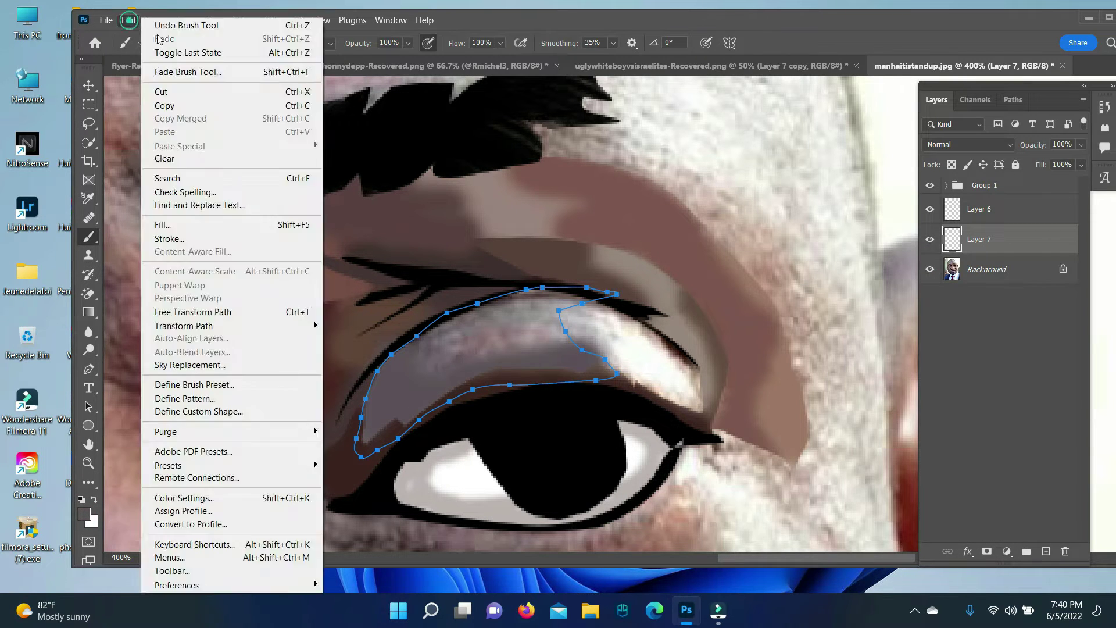
key(v)
Reconvert the eyelid path to a selection and paint a grey-mauve tone inside it.
right_click(491, 333)
click(477, 306)
key(p)
key(ctrl+Return)
key(b)
mouse_move(374, 431)
mouse_down()
mouse_move(548, 281)
mouse_move(568, 320)
mouse_move(381, 433)
mouse_up()
Add a new layer and paint a second shading colour inside the eyelid selection.
click(987, 269)
click(1046, 551)
click(85, 514)
click(1055, 264)
mouse_move(512, 361)
mouse_down()
mouse_move(385, 374)
mouse_move(616, 351)
mouse_move(478, 357)
mouse_up()
Deselect via the Select menu and delete the leftover eyelid path.
click(245, 20)
click(265, 46)
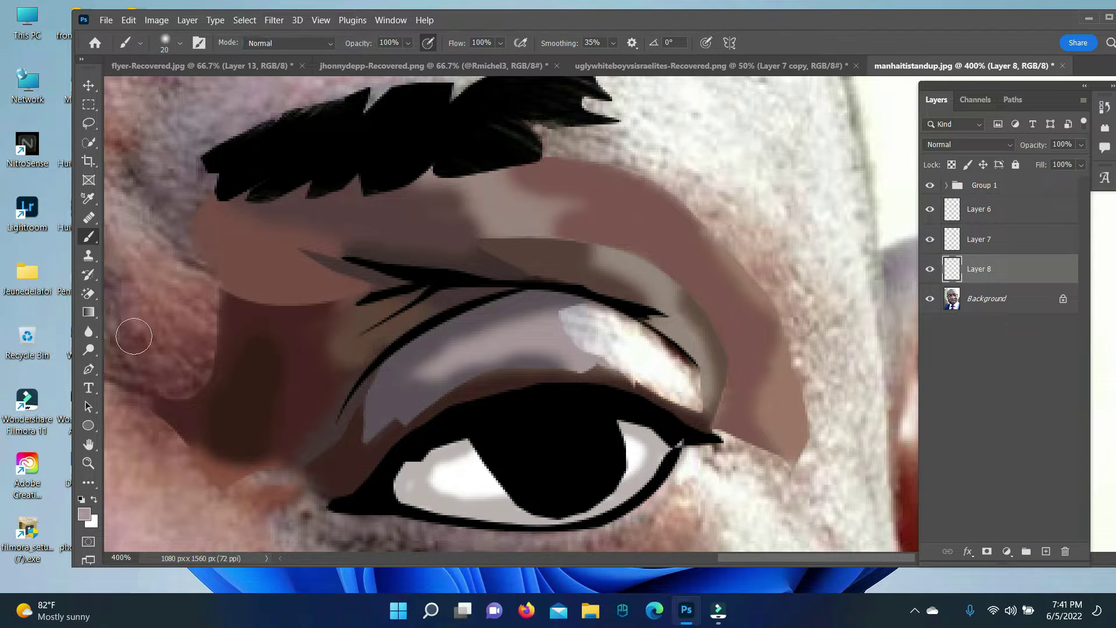
key(p)
key(Delete)
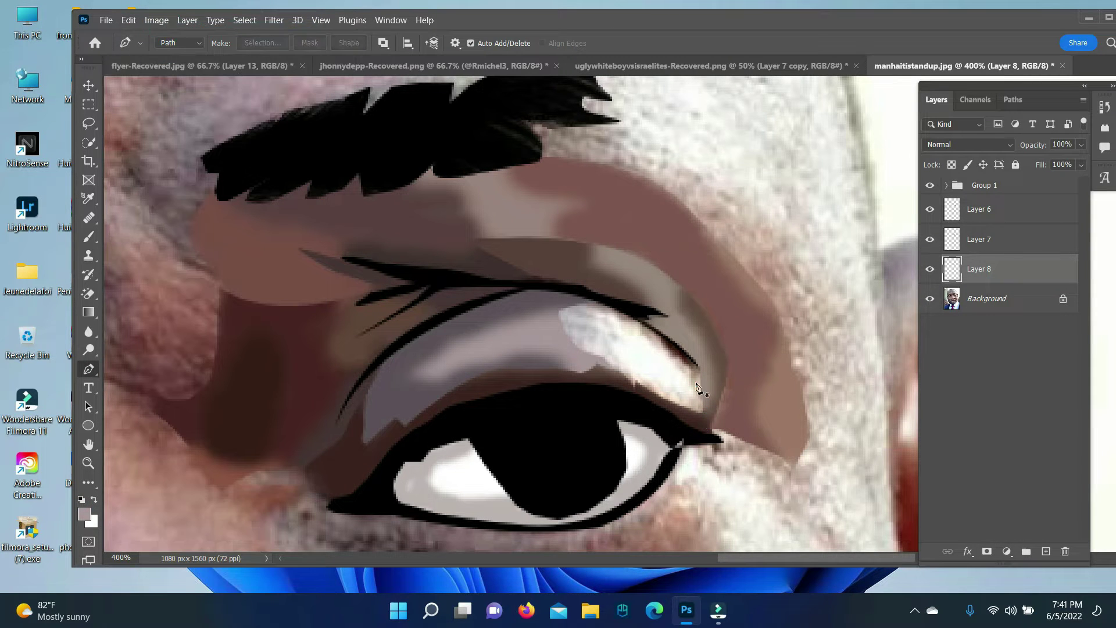
Convert the current pen path to a selection and set black as the brush colour.
right_click(708, 378)
click(727, 96)
key(Return)
click(84, 514)
key(Return)
key(b)
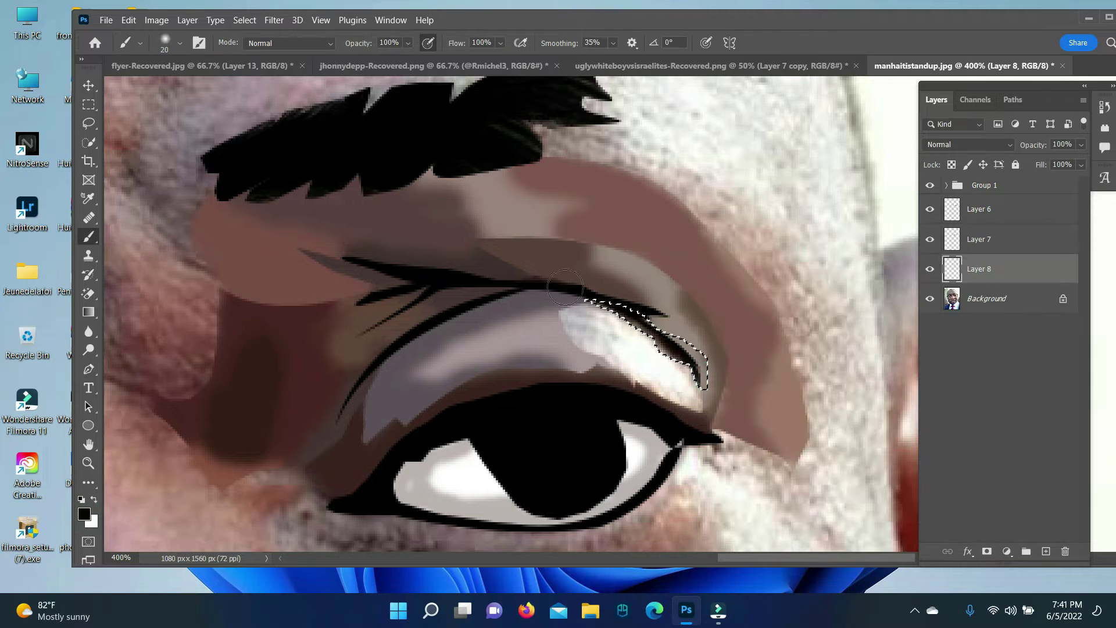
Add Layer 9 and turn the upper-lid highlight path into a selection.
click(956, 299)
key(ctrl+shift+alt+n)
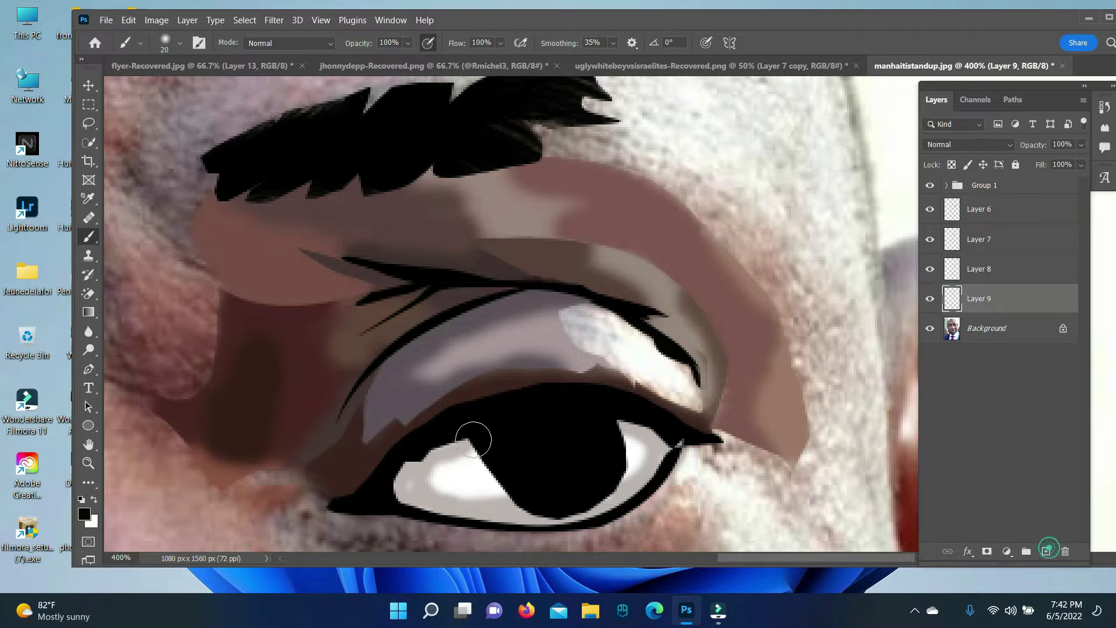
key(p)
right_click(712, 414)
click(727, 109)
key(Return)
Set white as the foreground colour and make the lid highlight path a selection.
click(84, 514)
click(736, 273)
key(Return)
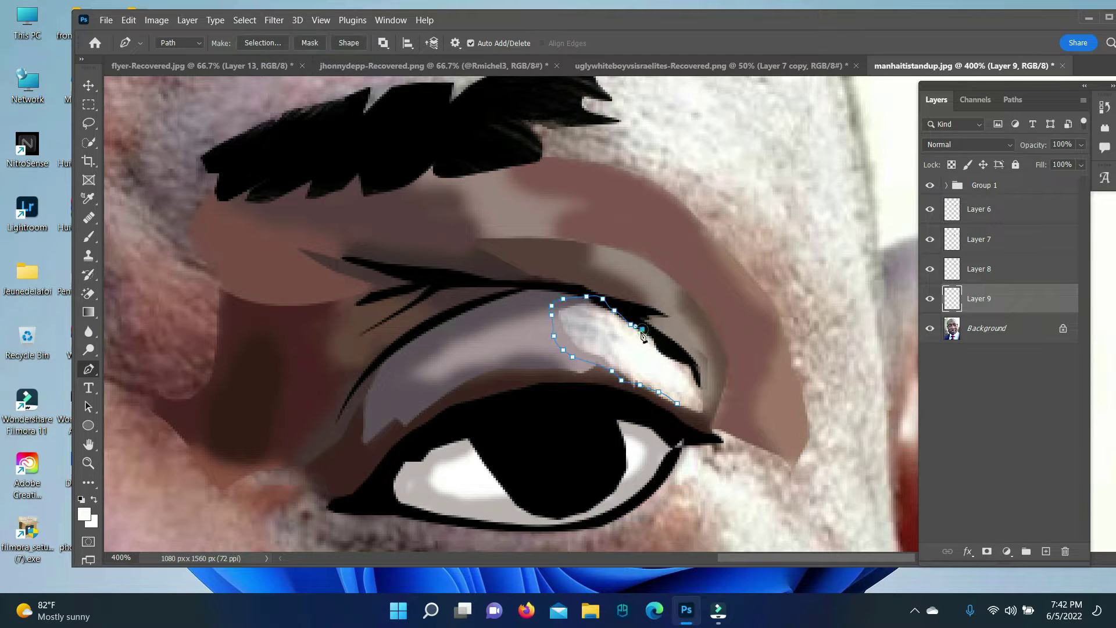
right_click(584, 330)
click(619, 149)
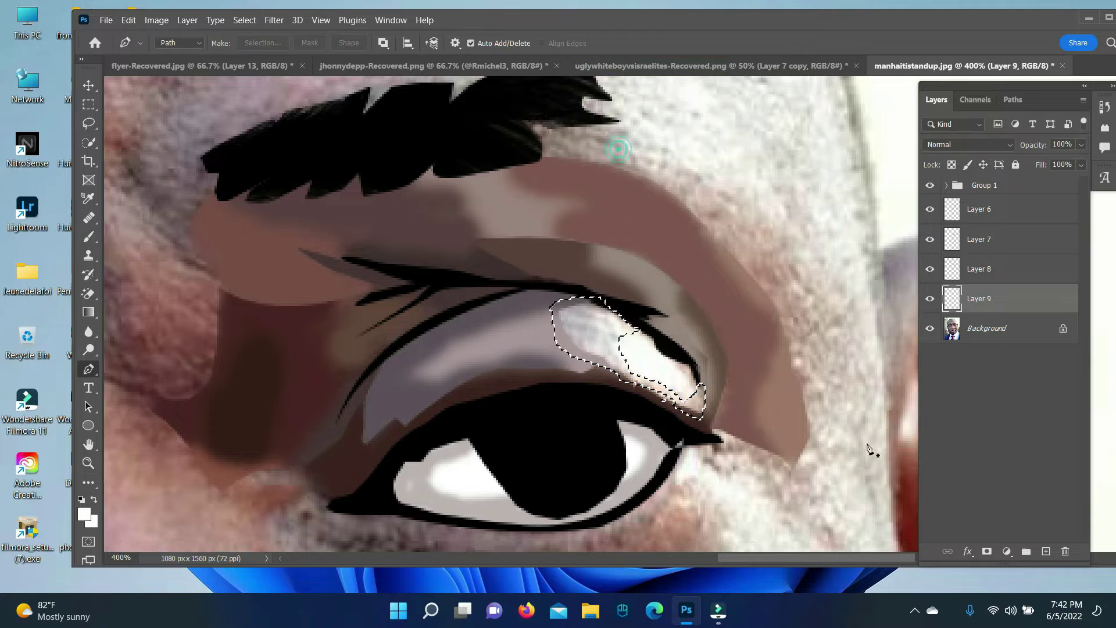
On Layer 9, paint light grey over the left part of the lid highlight.
click(85, 514)
click(1045, 266)
click(1023, 268)
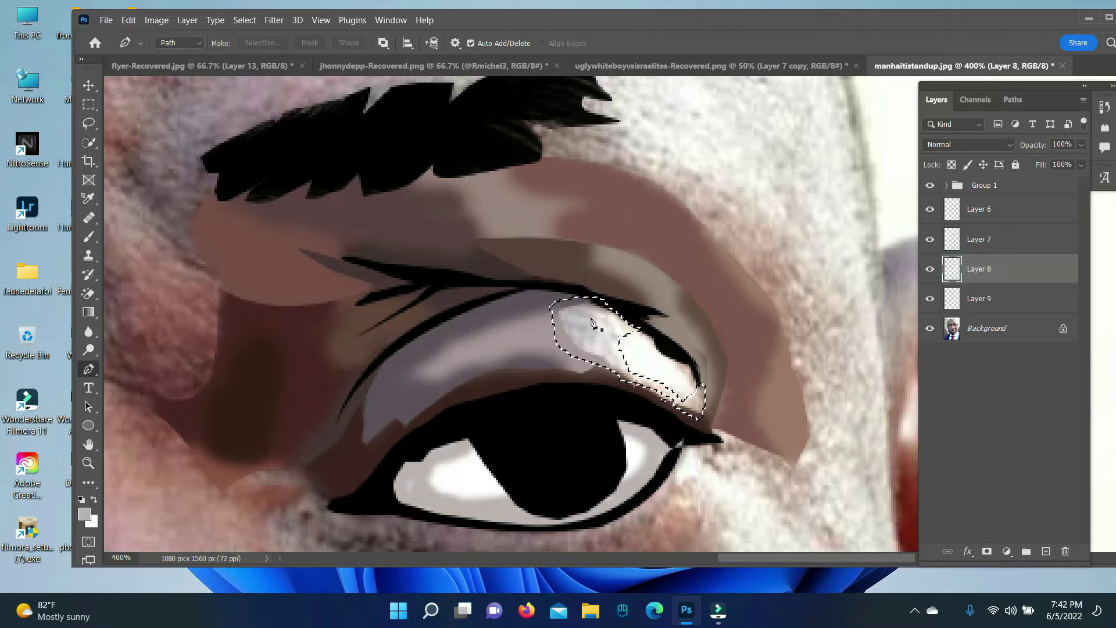
click(945, 293)
click(84, 514)
key(Return)
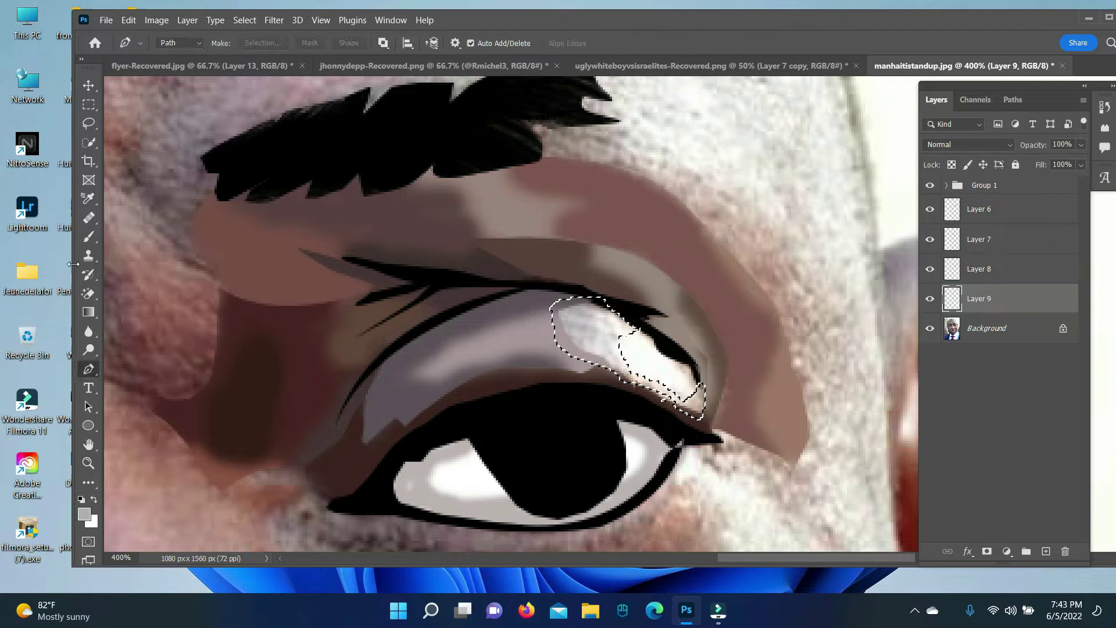
click(89, 236)
drag(582, 329, 614, 379)
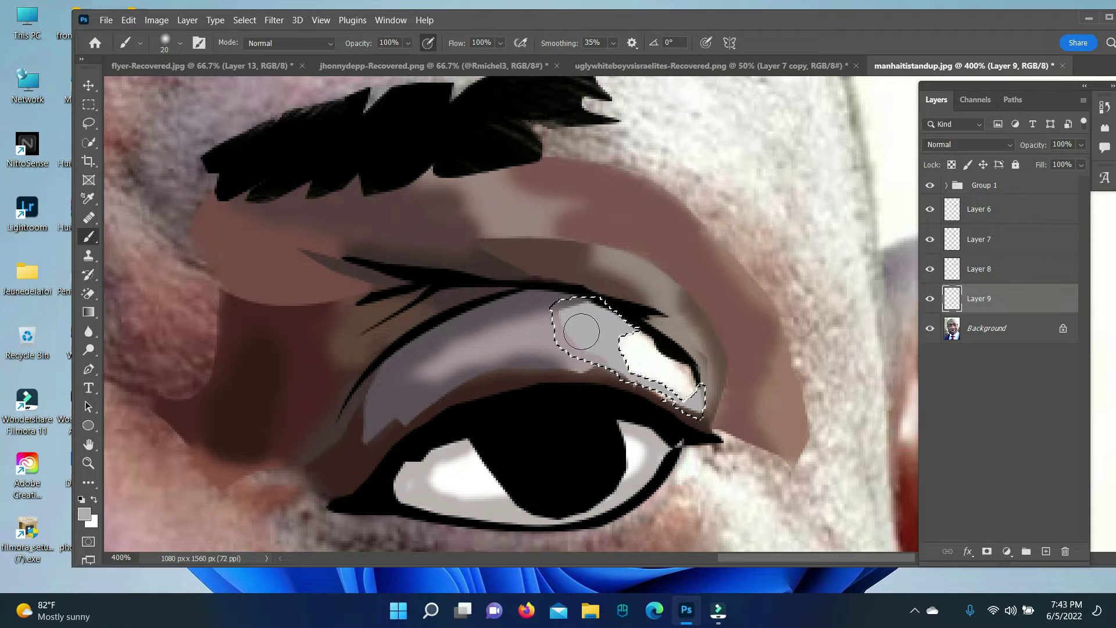
Deselect, then make the outer highlight path a selection and pick white for it.
click(244, 19)
click(259, 47)
key(p)
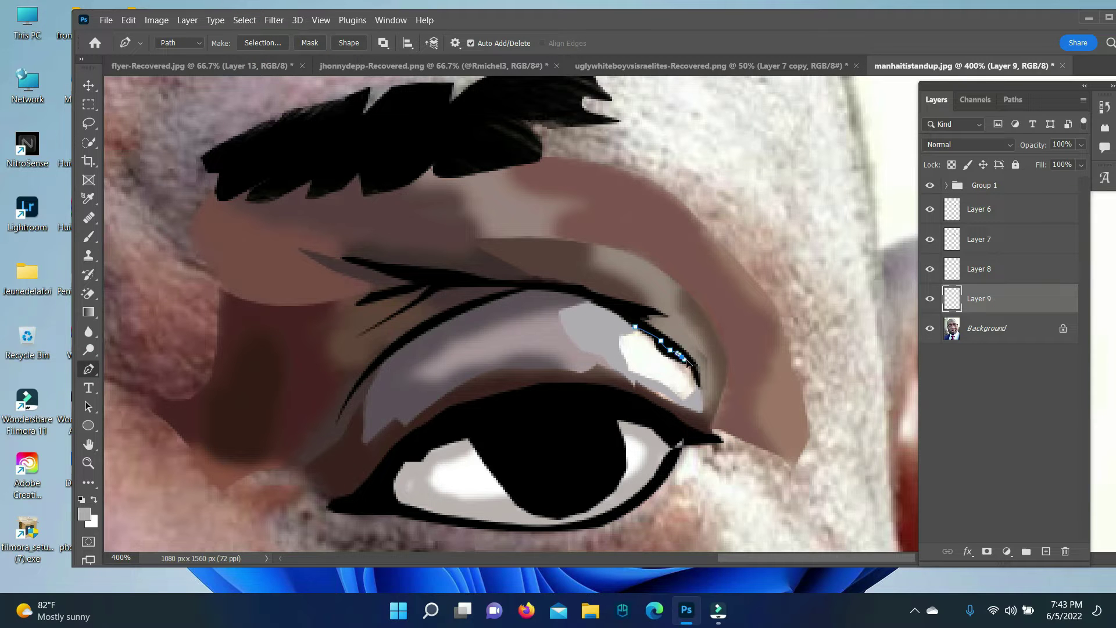
right_click(629, 337)
click(686, 102)
key(Return)
click(85, 514)
key(Return)
click(84, 236)
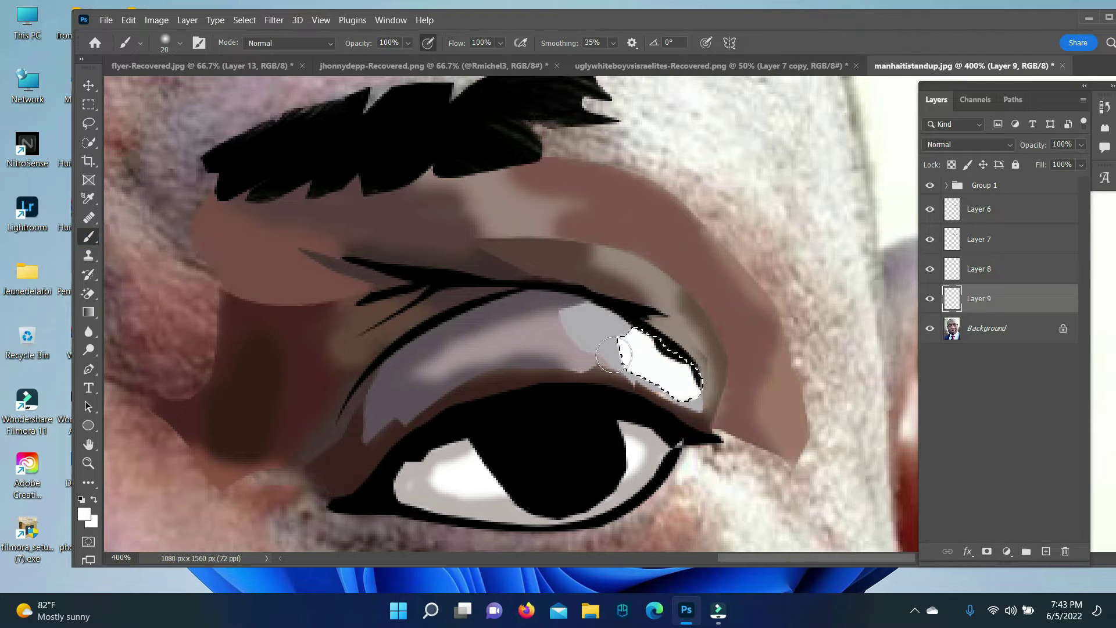
scroll(407, 407, down, 3)
Select the under-eye path below the lower lid and sample a mauve colour.
key(p)
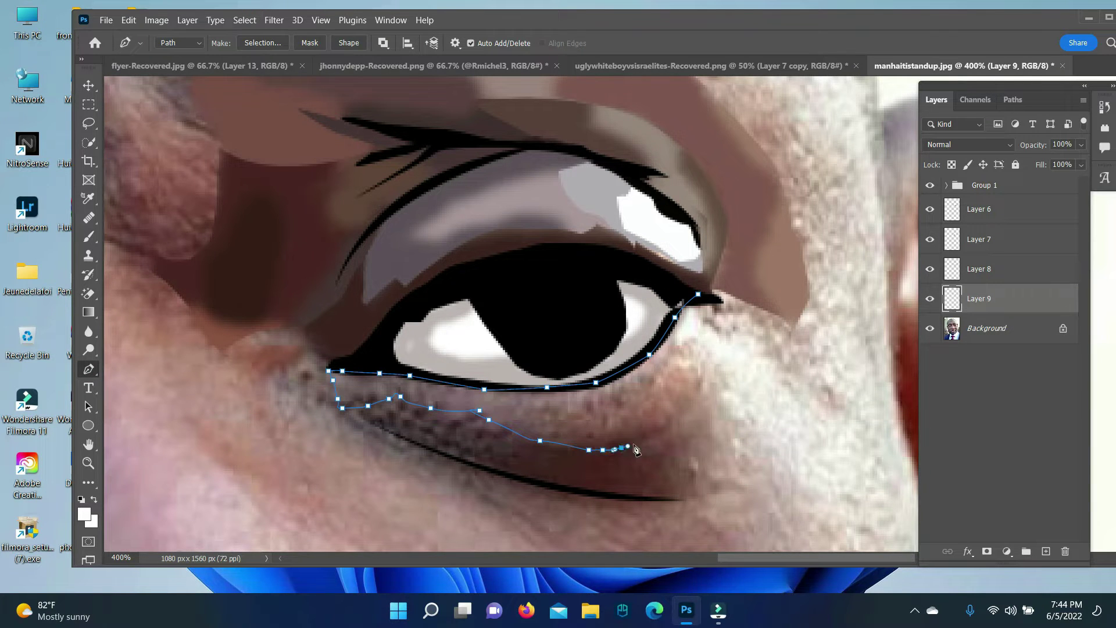
right_click(702, 300)
click(652, 145)
key(Return)
click(84, 514)
key(Return)
key(b)
key(ctrl+d)
Restore the under-eye selection, pick a darker maroon shade, then deselect.
click(169, 27)
click(85, 512)
click(591, 437)
key(Return)
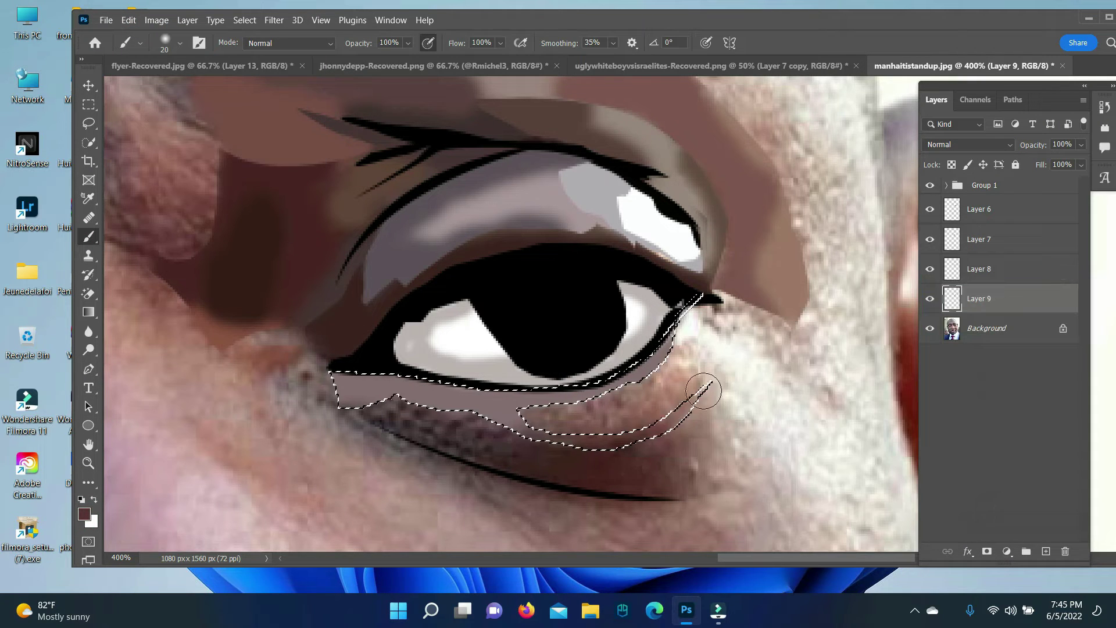
click(244, 20)
click(250, 47)
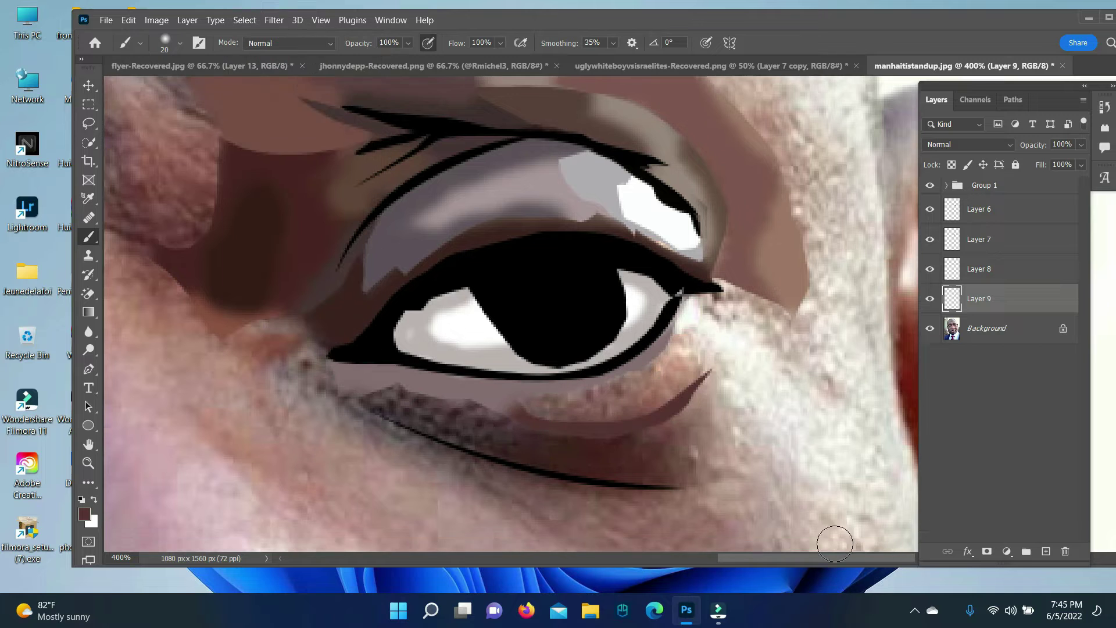
Trace the under-eye crease along the lower lid and paint it a lighter brown.
click(89, 369)
drag(665, 317, 640, 333)
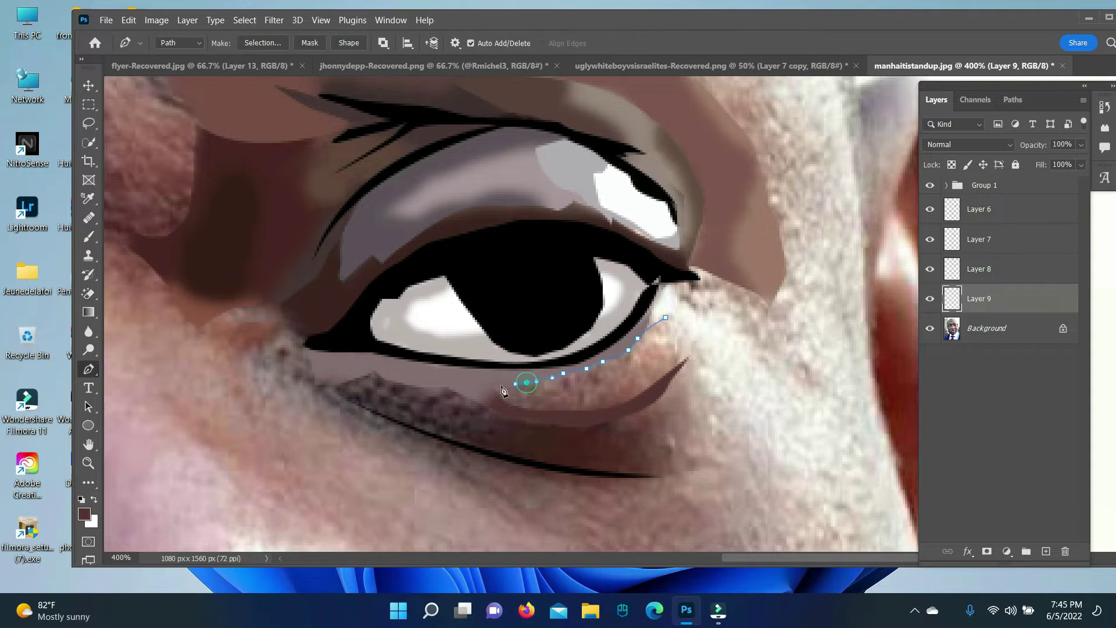
right_click(700, 349)
click(697, 90)
click(85, 514)
click(349, 464)
key(Return)
key(b)
drag(668, 349, 515, 394)
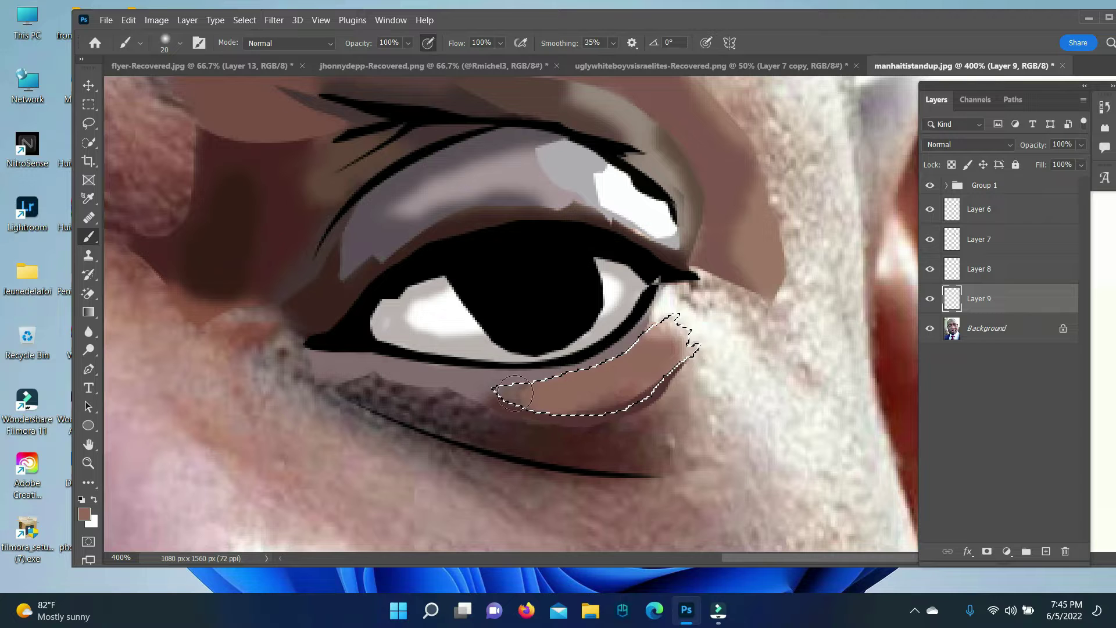
click(244, 19)
click(259, 47)
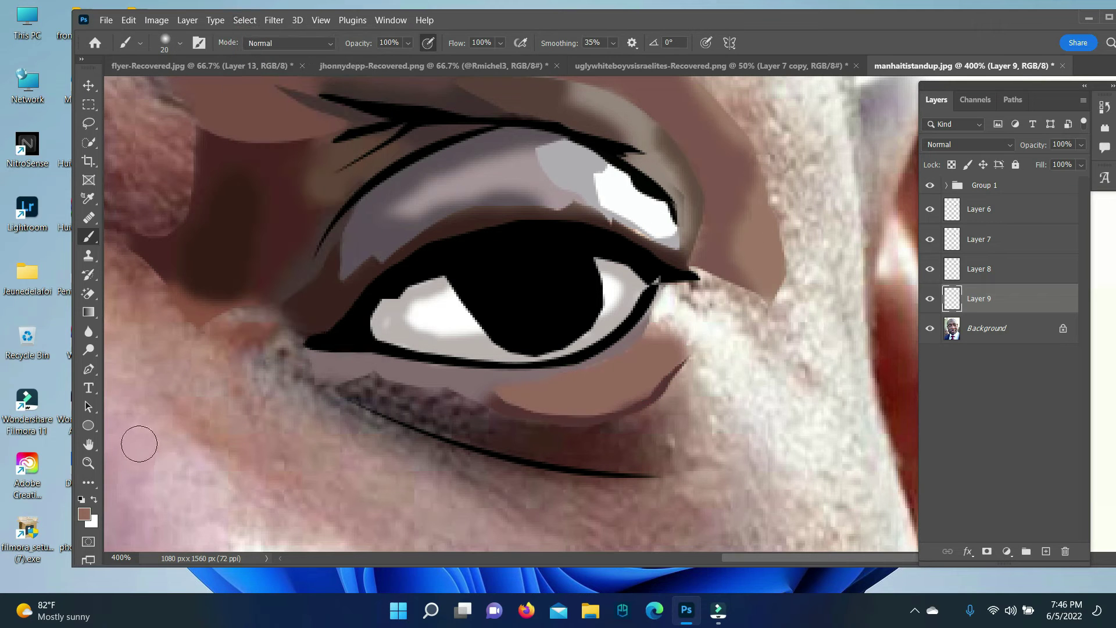
Paint the outer eye-corner path selection light beige, then clear the selection.
click(89, 369)
right_click(703, 354)
click(697, 70)
click(85, 514)
click(750, 279)
click(1064, 264)
key(b)
drag(657, 322, 683, 343)
click(244, 20)
click(259, 44)
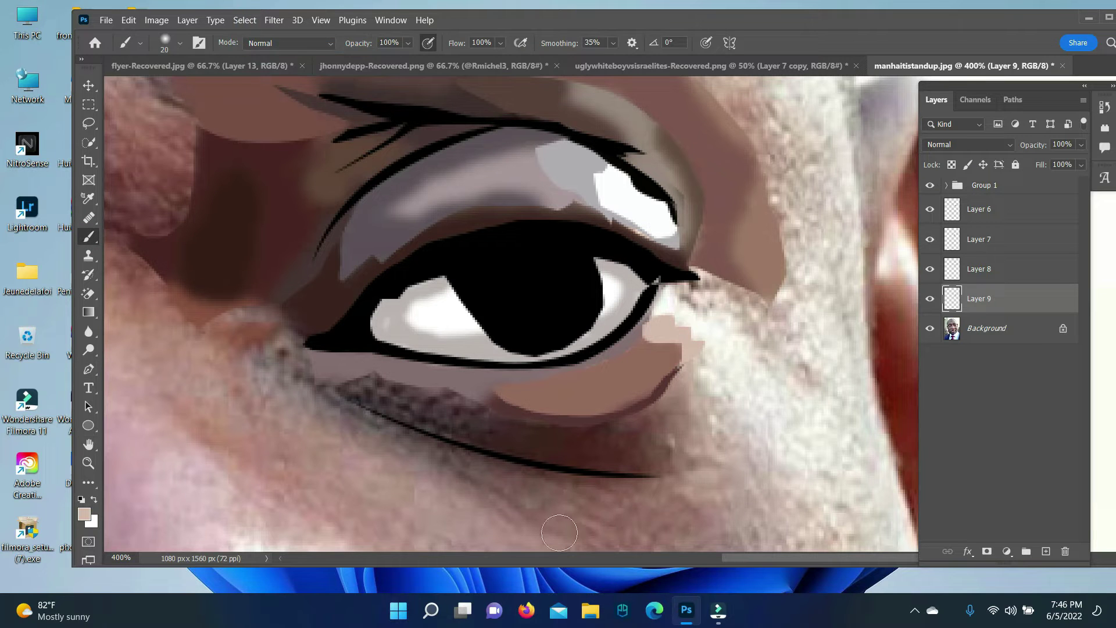
click(89, 368)
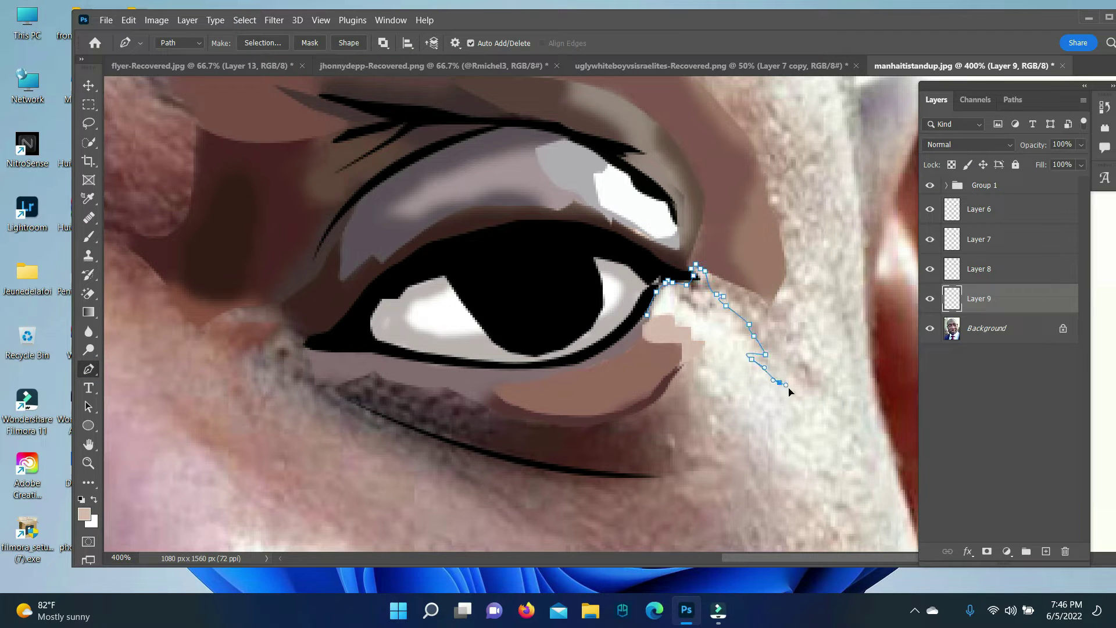
Select the path beside the eye corner and dab a lighter skin tone into it.
right_click(656, 327)
click(750, 75)
click(631, 219)
click(84, 514)
click(1053, 264)
key(b)
click(679, 305)
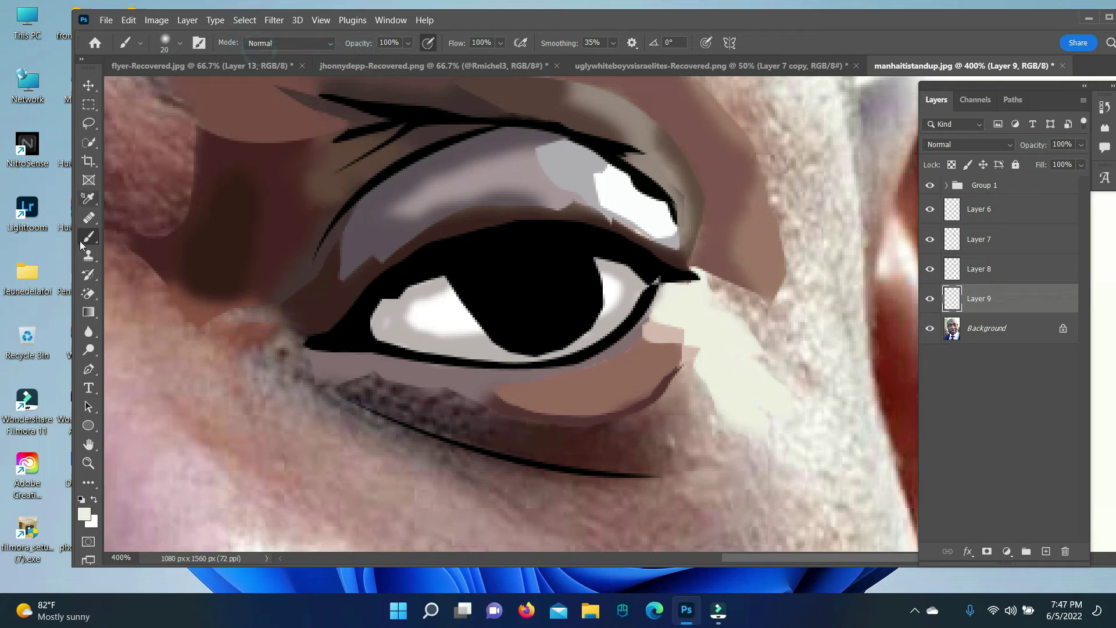
Start a brow-ridge path at the outer eye corner and run it up to the eyebrow tip.
click(86, 369)
click(690, 258)
scroll(777, 284, up, 5)
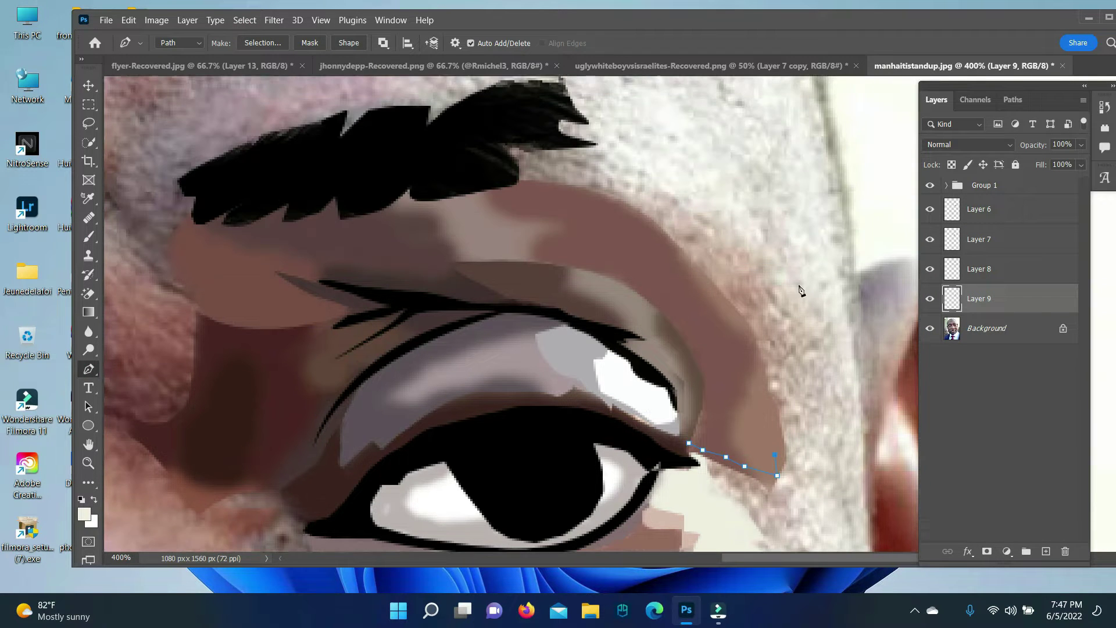
click(775, 478)
click(756, 408)
click(740, 357)
click(724, 336)
click(701, 301)
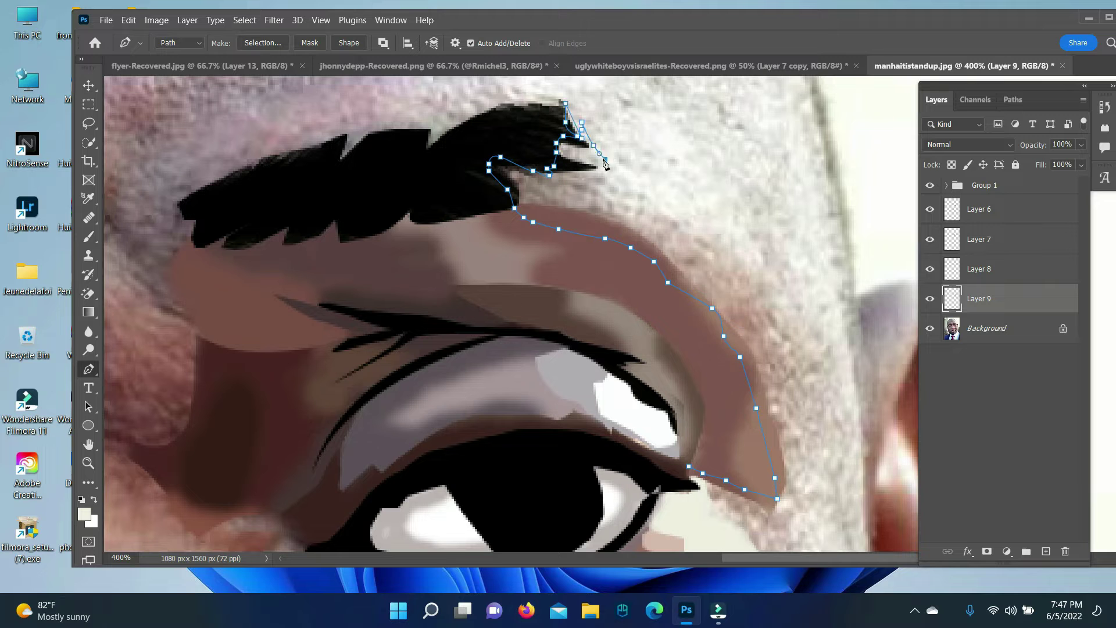
Continue the brow path down the outer brow edge and convert it to a selection.
click(821, 368)
click(817, 449)
scroll(814, 407, down, 2)
scroll(814, 407, down, 2)
click(812, 426)
click(836, 466)
right_click(691, 332)
click(844, 124)
key(Return)
Sample a brown and brush it along the brow-ridge selection.
key(i)
click(84, 514)
drag(1062, 245, 928, 263)
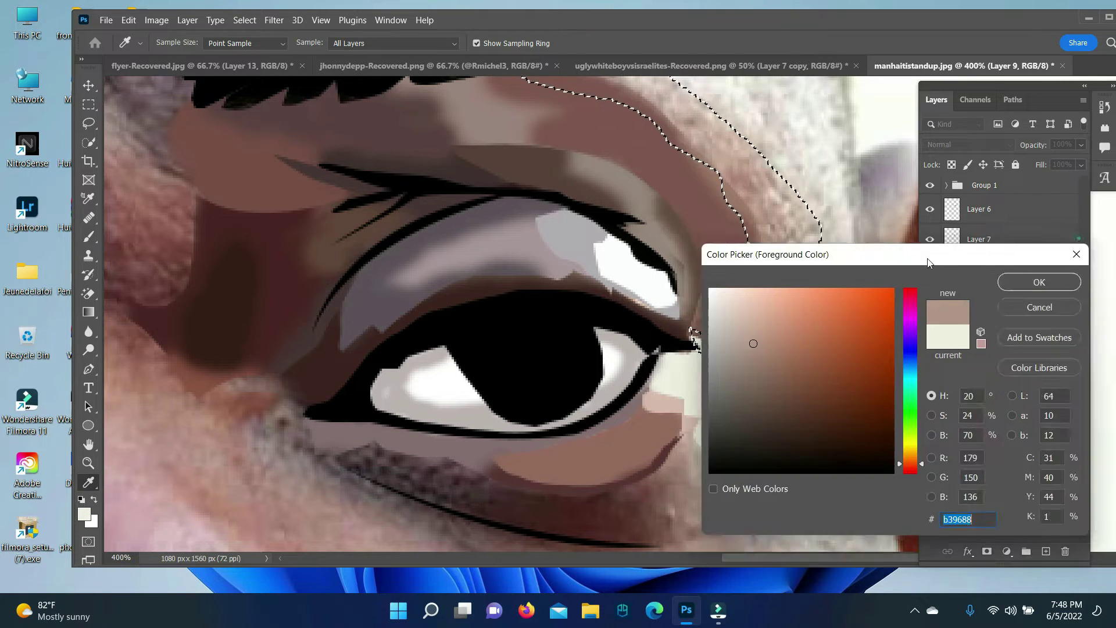
key(Return)
key(b)
scroll(784, 410, up, 2)
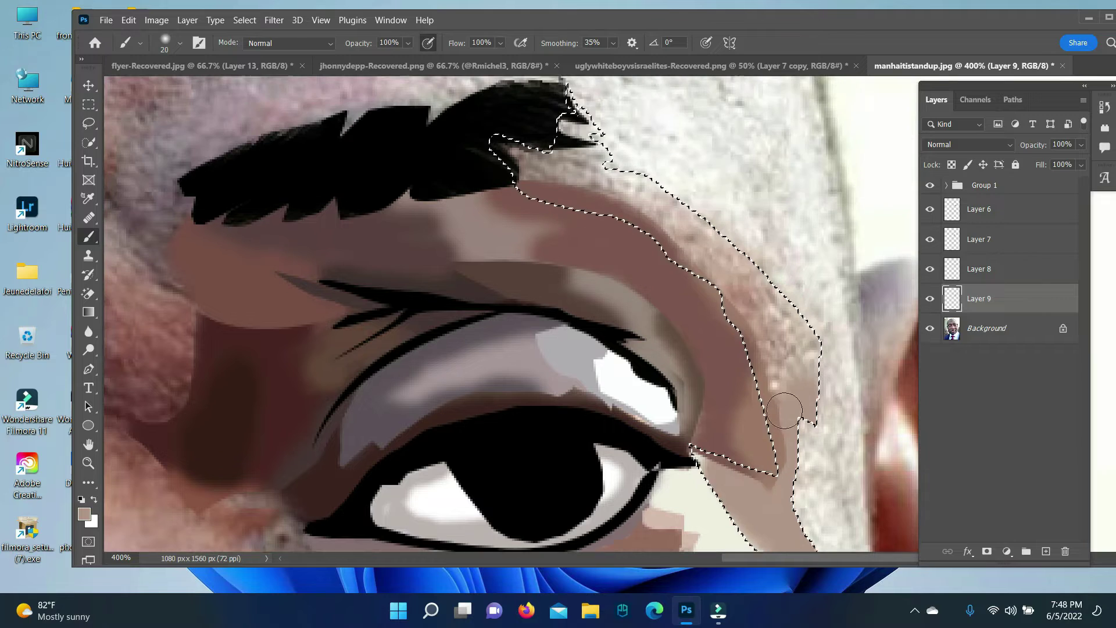
scroll(784, 411, up, 1)
mouse_move(785, 445)
mouse_down()
mouse_move(738, 326)
mouse_move(662, 258)
mouse_up()
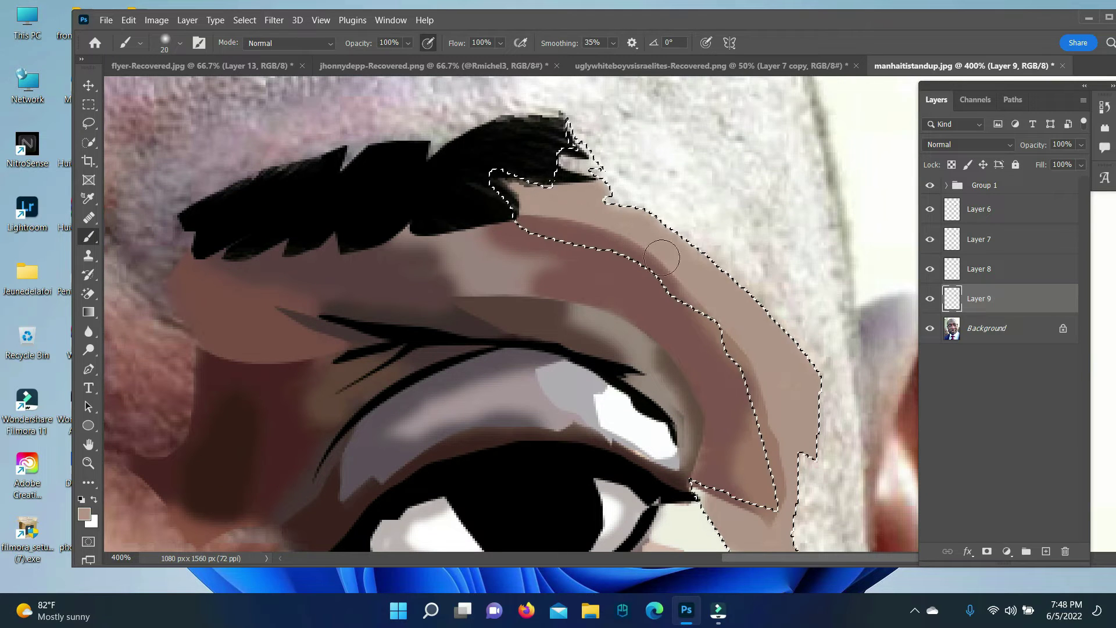
Pick a lighter beige, deselect the brow, and zoom out to view the whole face.
click(84, 514)
click(992, 286)
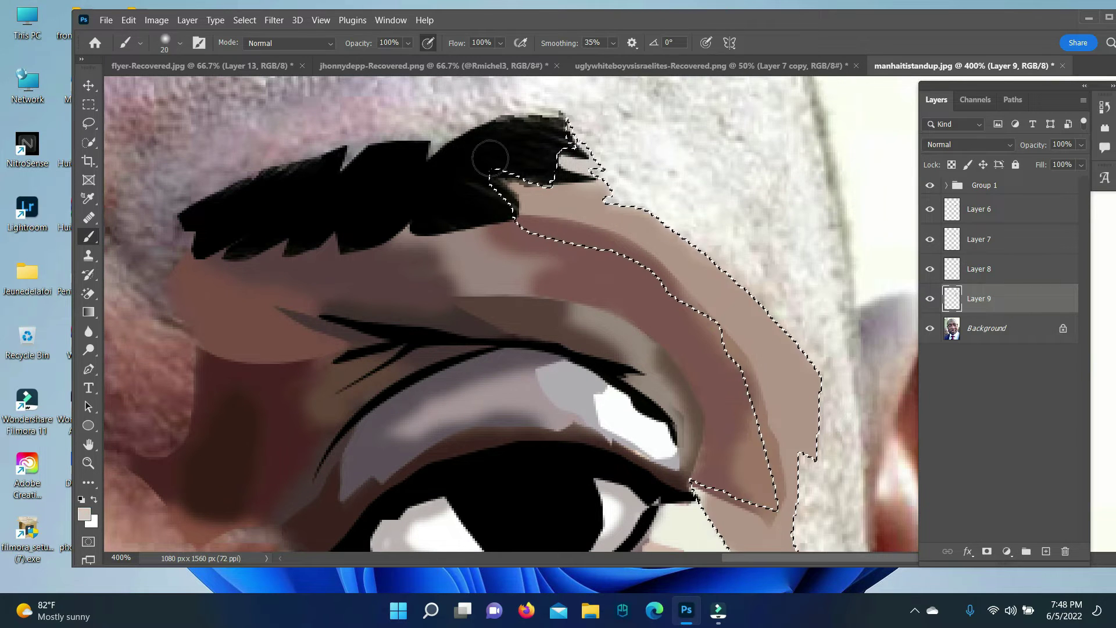
click(250, 19)
click(259, 47)
click(88, 463)
alt+click(559, 471)
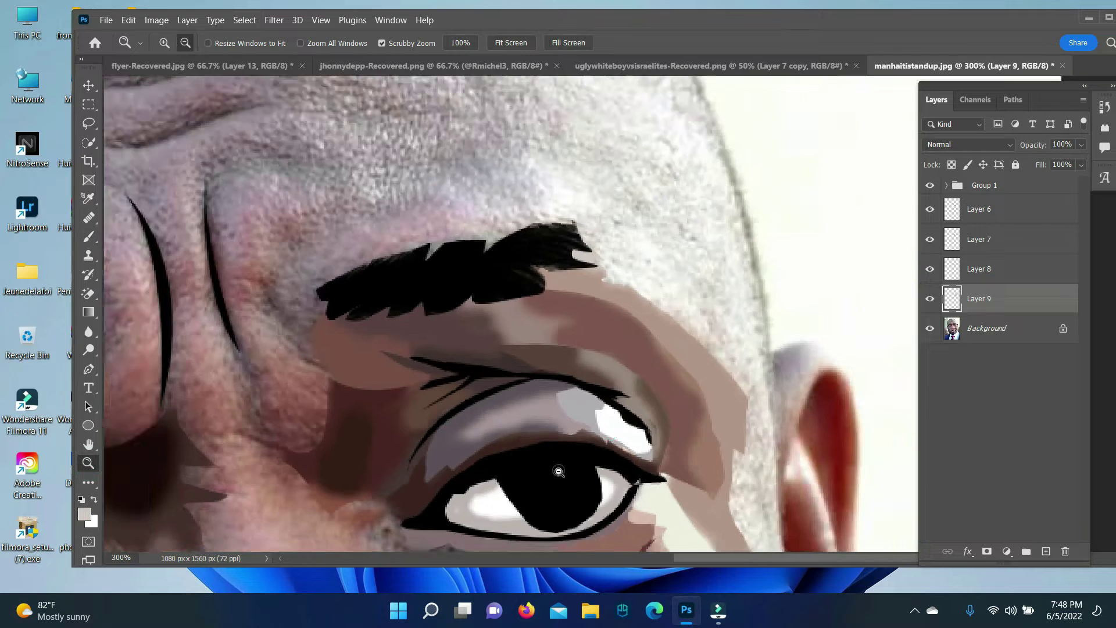
drag(559, 471, 454, 468)
Close the path beside the nose bridge, select it, and paint it brown.
click(931, 329)
click(930, 330)
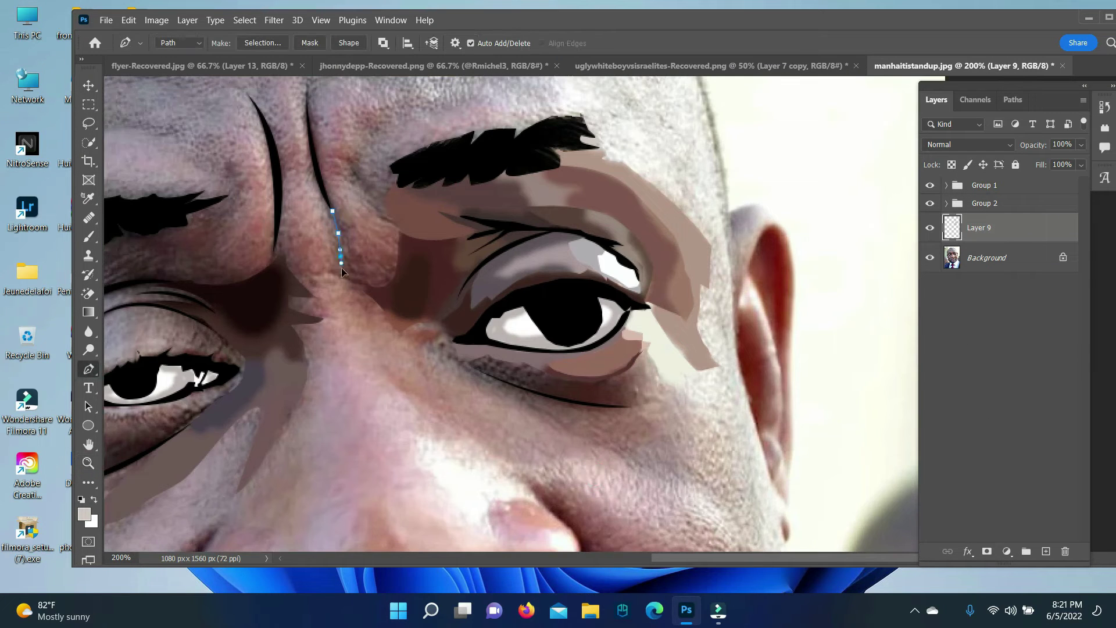
click(331, 169)
click(263, 43)
click(630, 150)
click(84, 514)
click(989, 287)
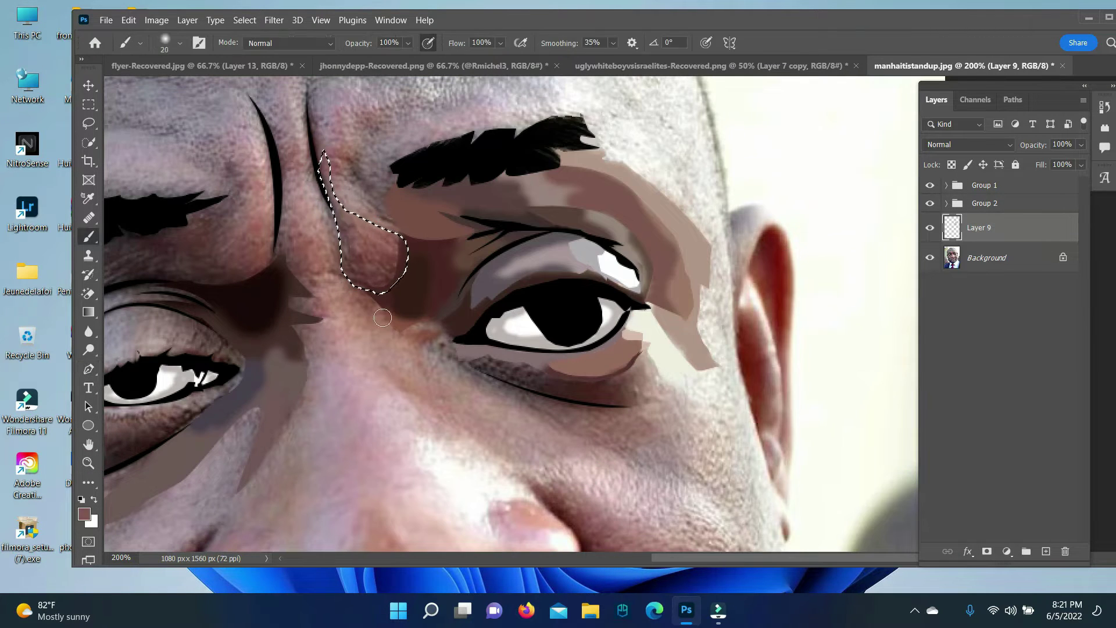
drag(360, 256, 323, 208)
Trace the inner-brow eye socket with the Pen tool and brush brown inside it.
click(88, 369)
click(401, 232)
click(398, 258)
click(390, 283)
click(379, 287)
click(360, 289)
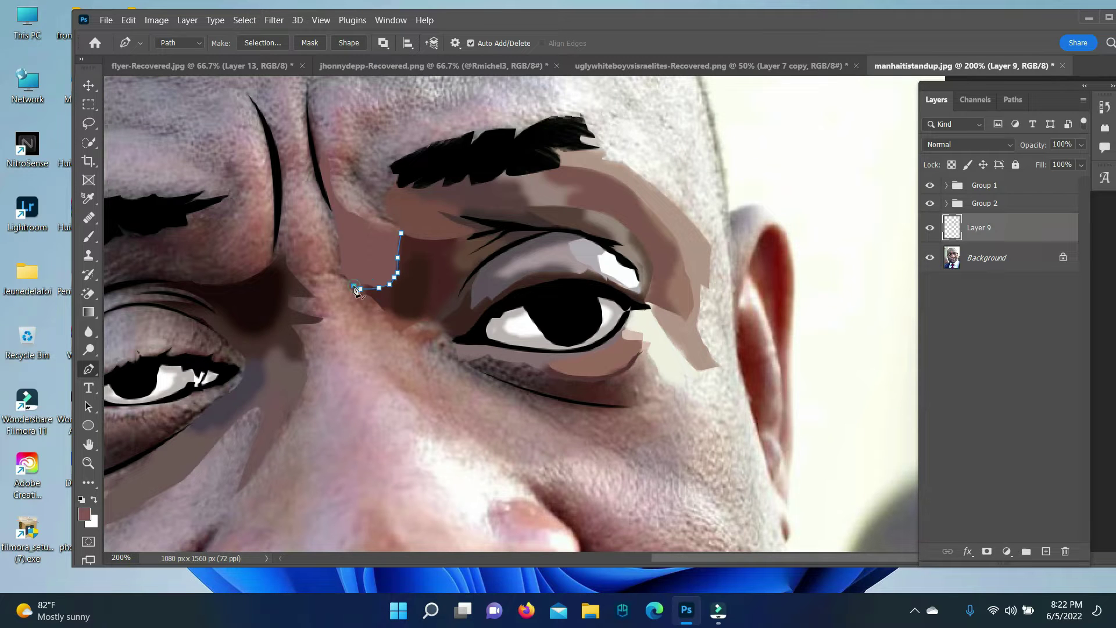
click(402, 231)
key(ctrl+Return)
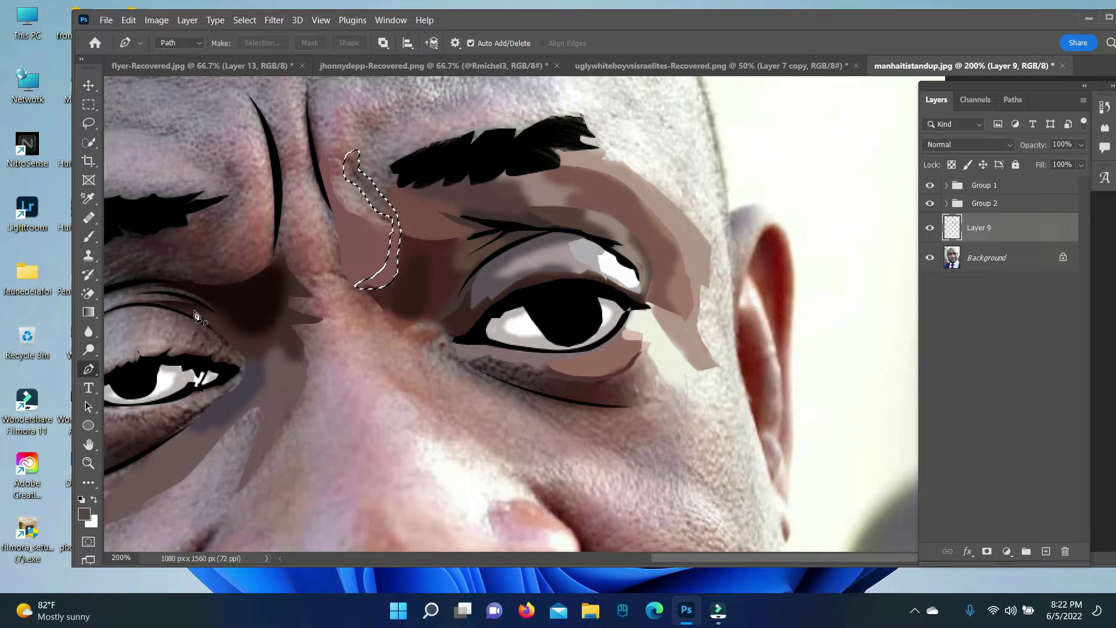
key(b)
drag(352, 160, 392, 283)
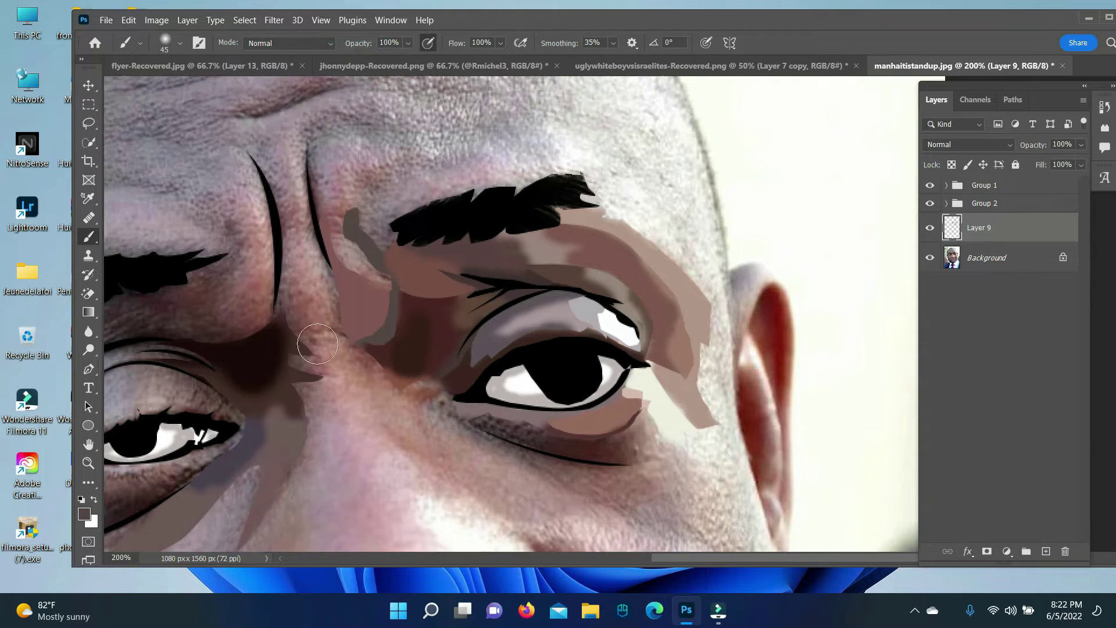
Make the eye-socket path a selection on a new layer and sample a skin tone.
key(p)
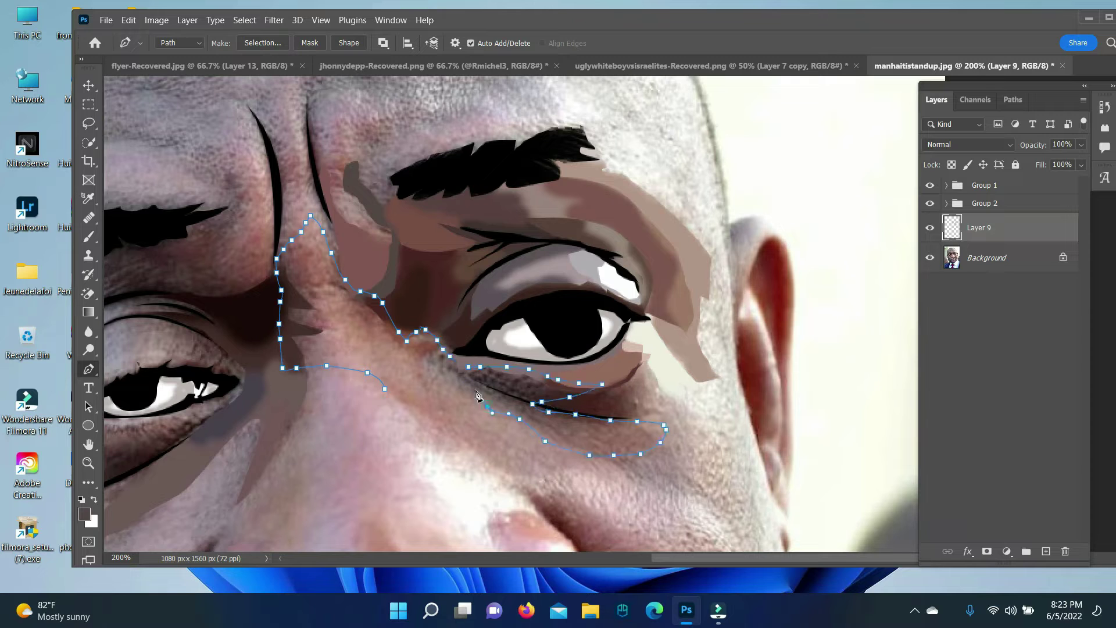
right_click(406, 399)
click(632, 149)
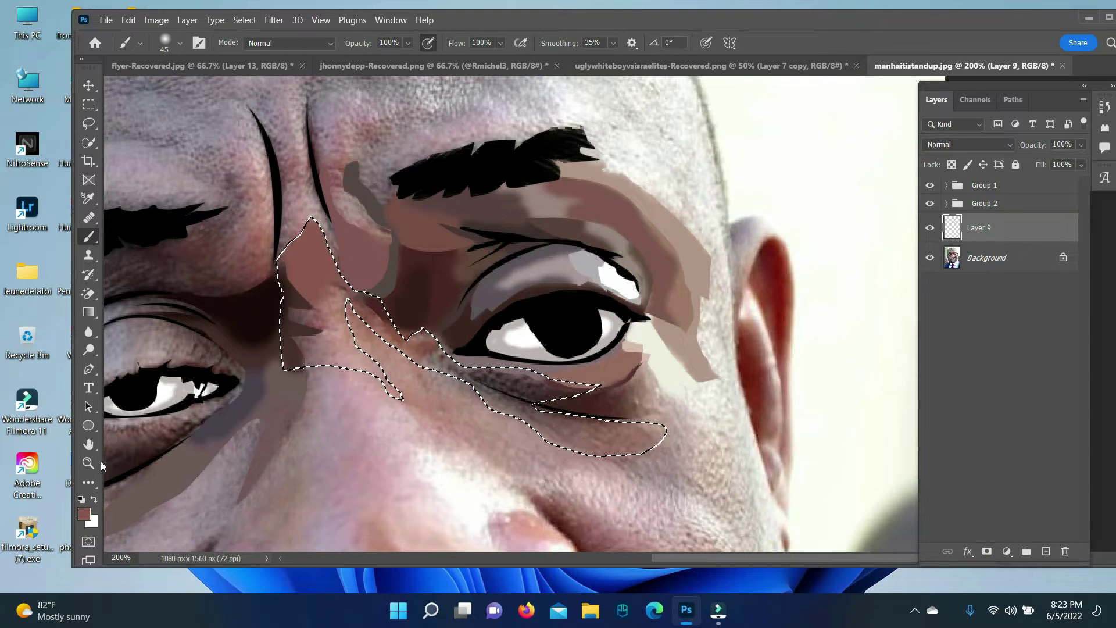
click(1046, 551)
click(88, 483)
click(84, 514)
click(994, 287)
click(85, 514)
key(Return)
key(b)
Pick a darker shadow shade, add another new layer, and deselect.
click(84, 514)
key(Return)
click(85, 514)
key(Return)
key(ctrl+shift+alt+n)
click(85, 514)
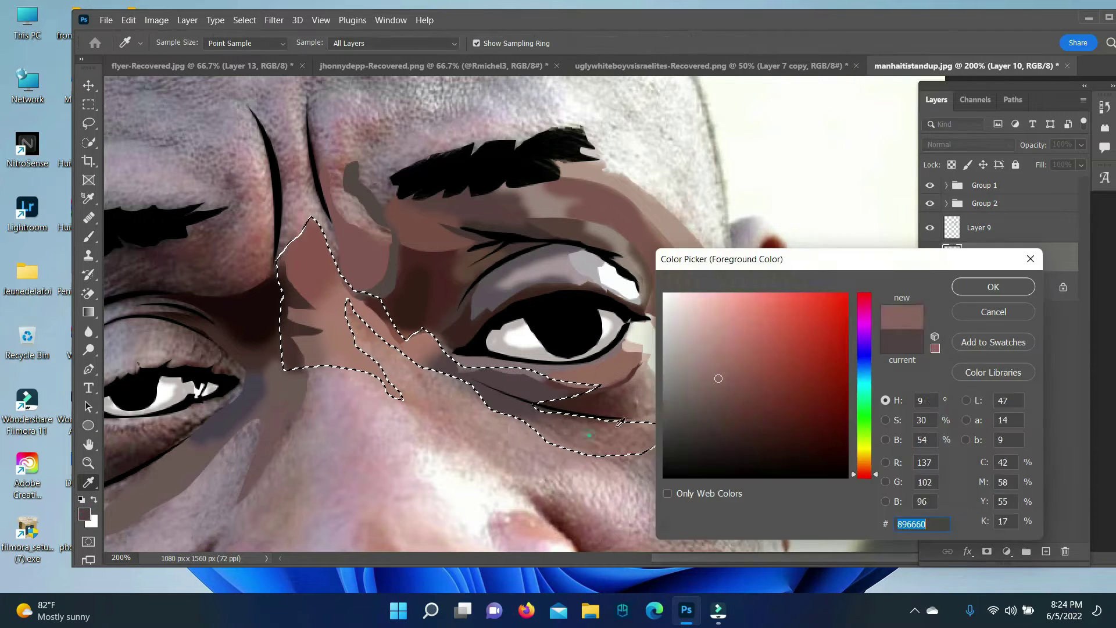
key(Return)
key(ctrl+d)
Turn the under-eye path into a selection, brush it, and deselect.
key(p)
key(ctrl+Return)
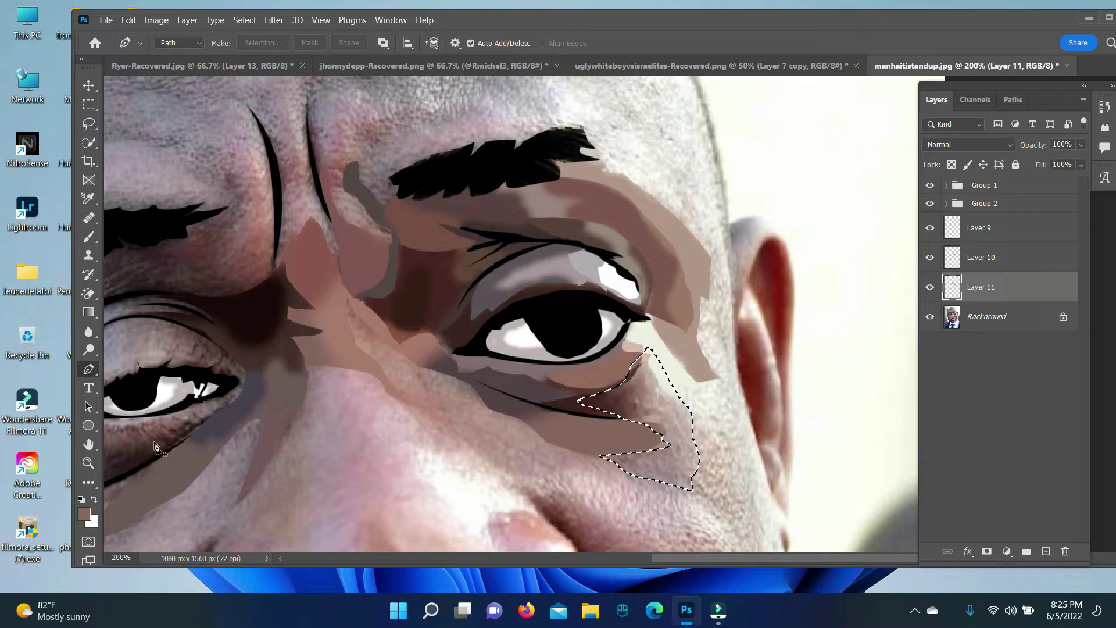
key(b)
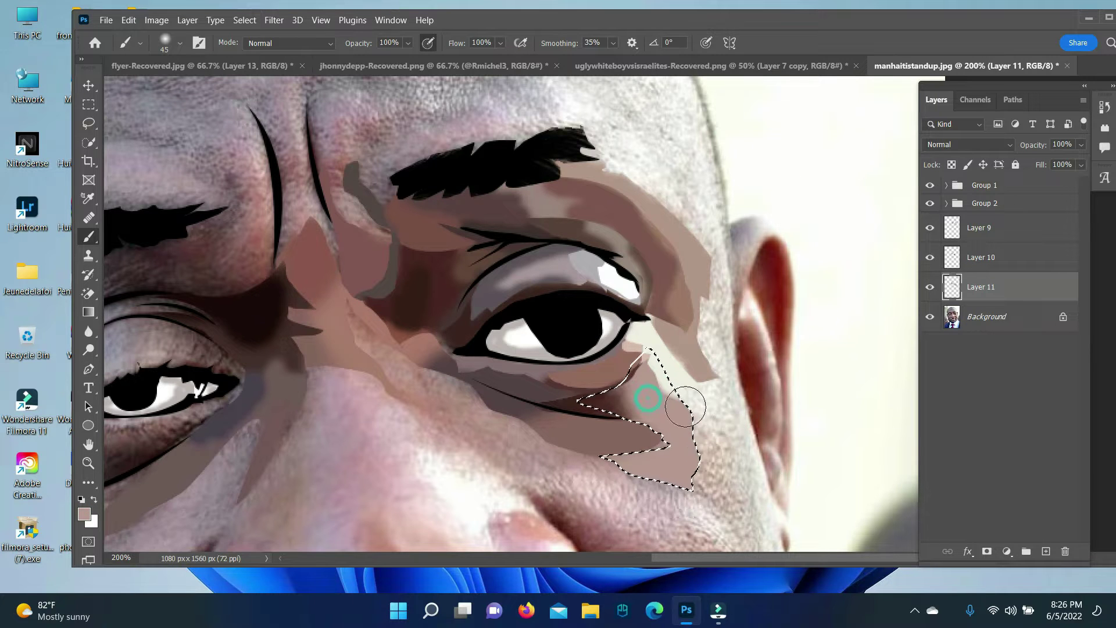
key(ctrl+d)
click(88, 369)
scroll(378, 204, down, 5)
Select the path below the eye and paint darker brown shadow beside the eye.
right_click(407, 224)
click(486, 281)
key(Return)
click(84, 514)
click(996, 286)
key(b)
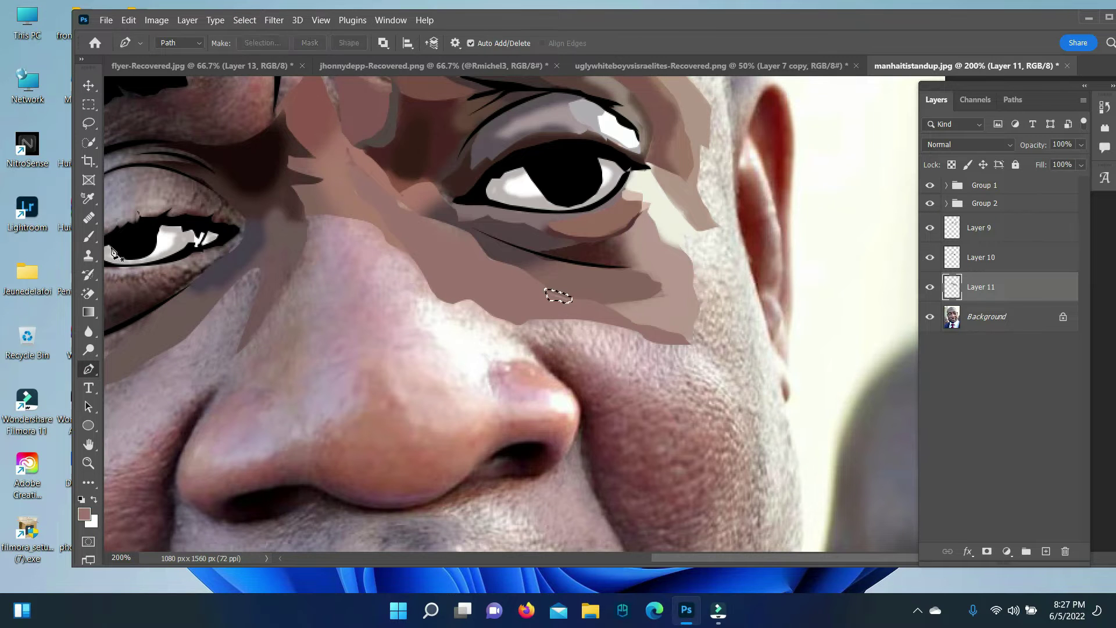
drag(407, 200, 419, 218)
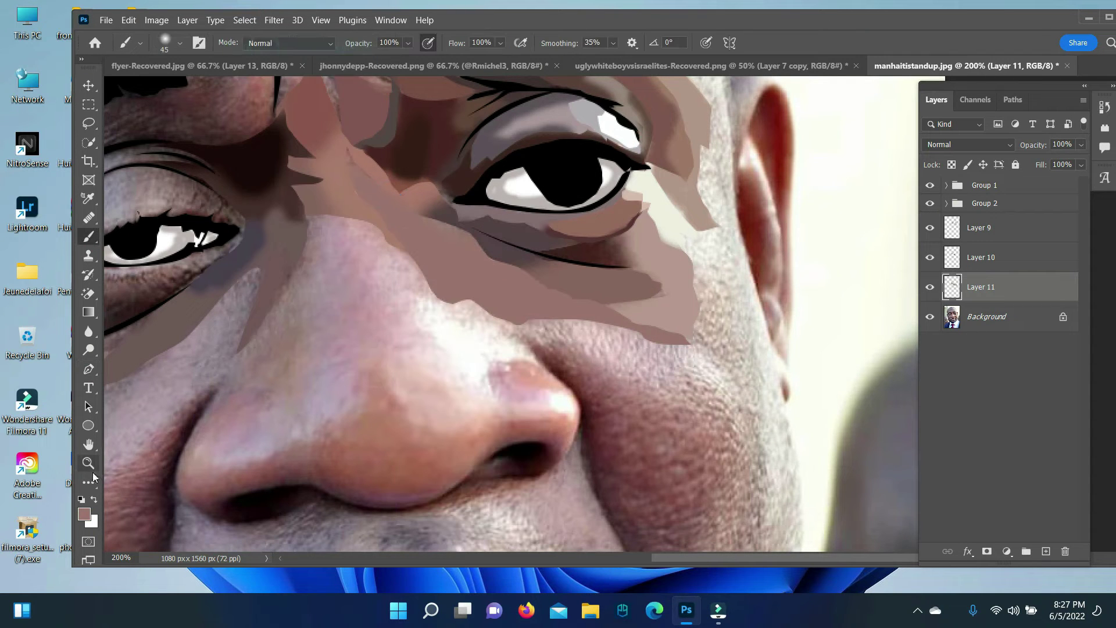
scroll(407, 314, down, 3)
click(88, 369)
Fill and stroke the nostril path in black.
drag(537, 282, 547, 298)
click(988, 185)
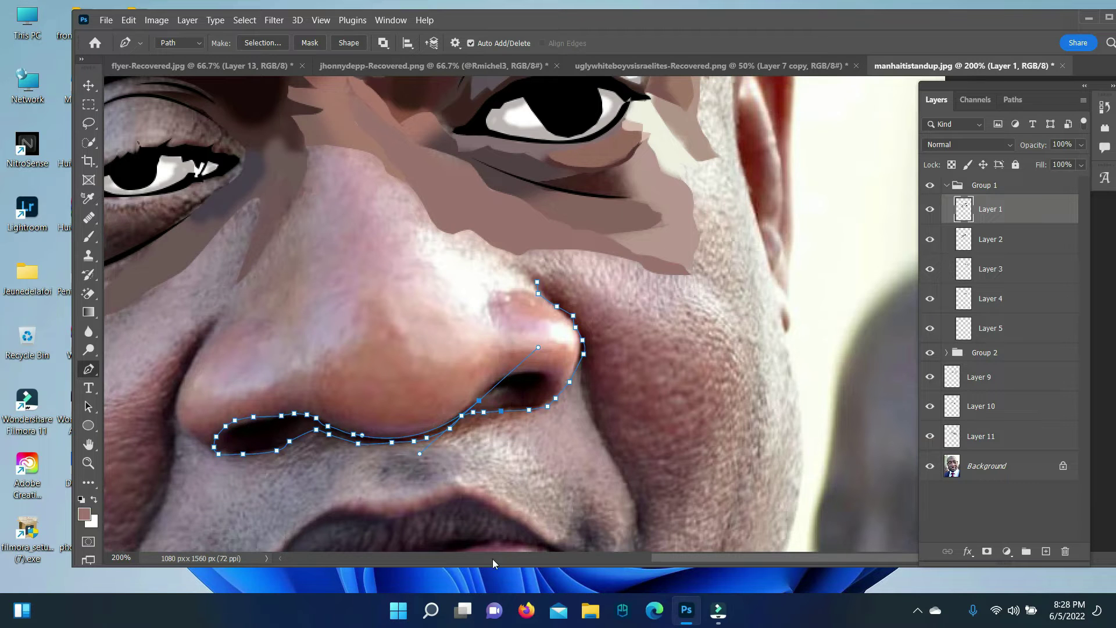
right_click(551, 310)
click(408, 233)
click(947, 185)
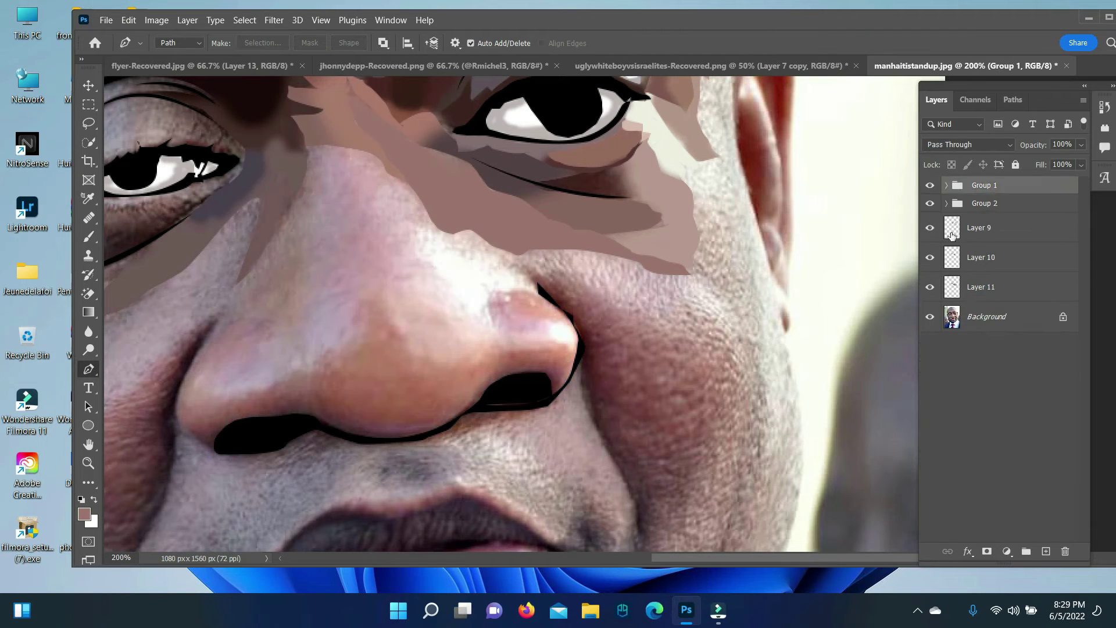
Select the cheek-fold path and brush it maroon on Layers 9, 10 and 11.
click(952, 235)
scroll(625, 493, down, 5)
click(84, 514)
click(979, 284)
key(ctrl+Return)
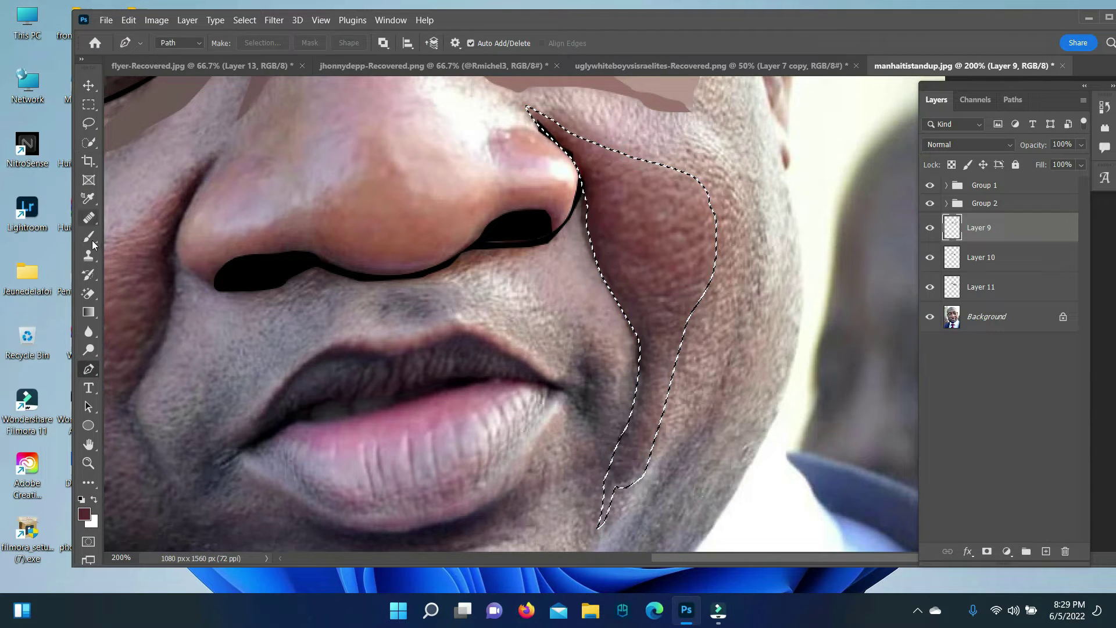
click(88, 237)
drag(581, 145, 628, 407)
click(981, 257)
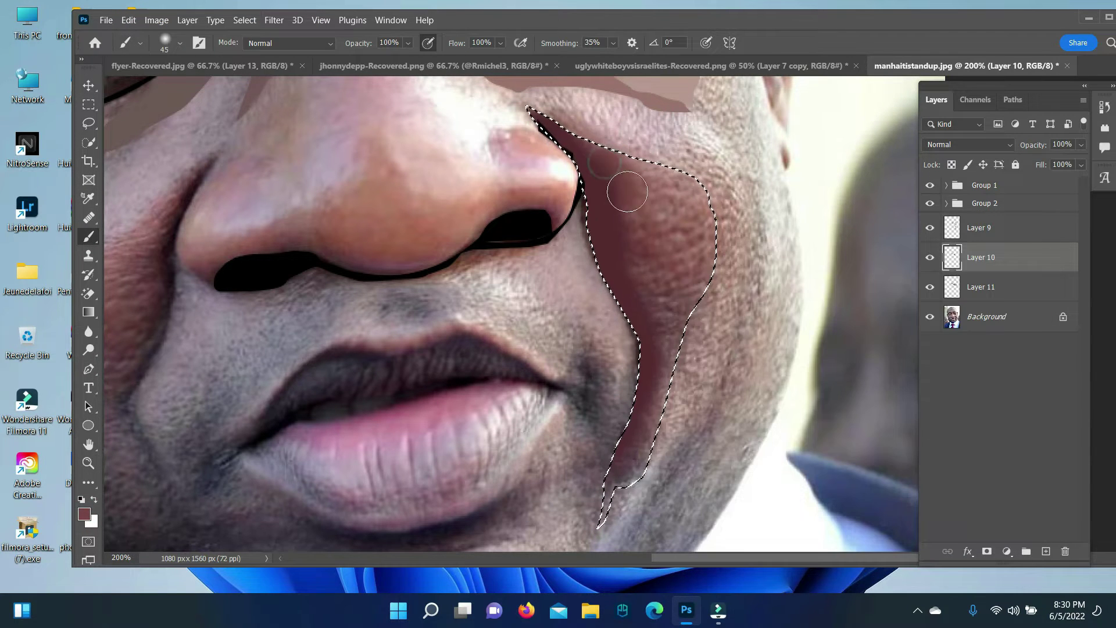
click(981, 286)
drag(686, 273, 648, 209)
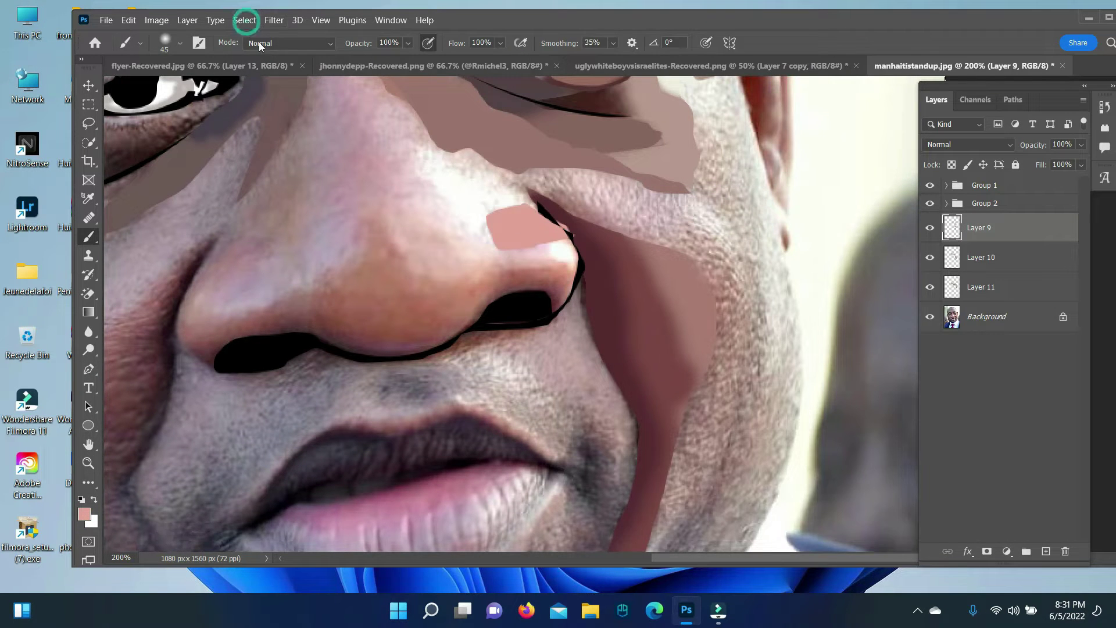
Select the lower-nose path and set a pinkish-brown colour on Layer 10.
key(p)
scroll(243, 431, up, 2)
click(207, 412)
key(ctrl+Return)
key(b)
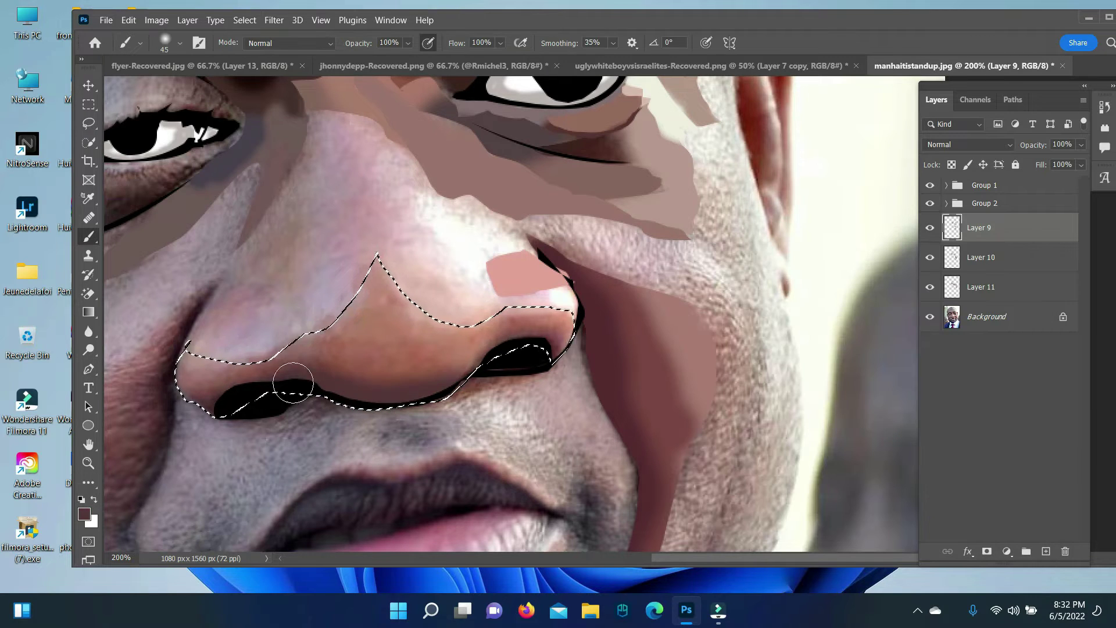
key(alt+bracketleft)
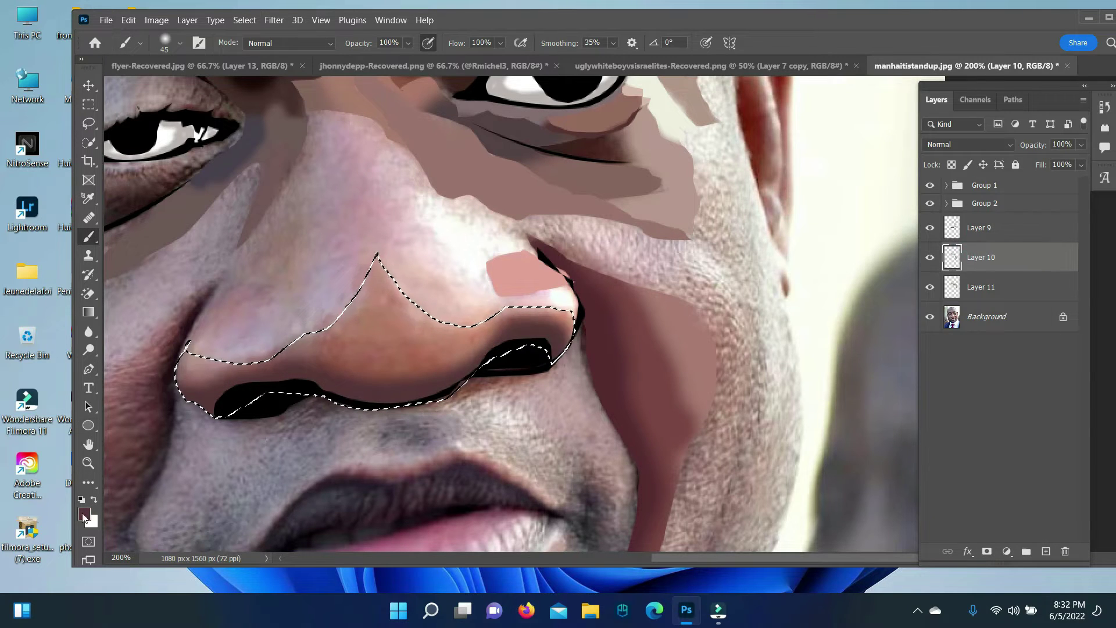
click(84, 514)
click(186, 361)
key(Return)
Sample a nose colour from the photo with the eyedropper for brushing.
click(84, 514)
key(Return)
key(alt+bracketleft)
key(i)
click(84, 514)
key(Return)
key(b)
scroll(620, 546, up, 3)
key(alt+bracketright)
key(alt+bracketright)
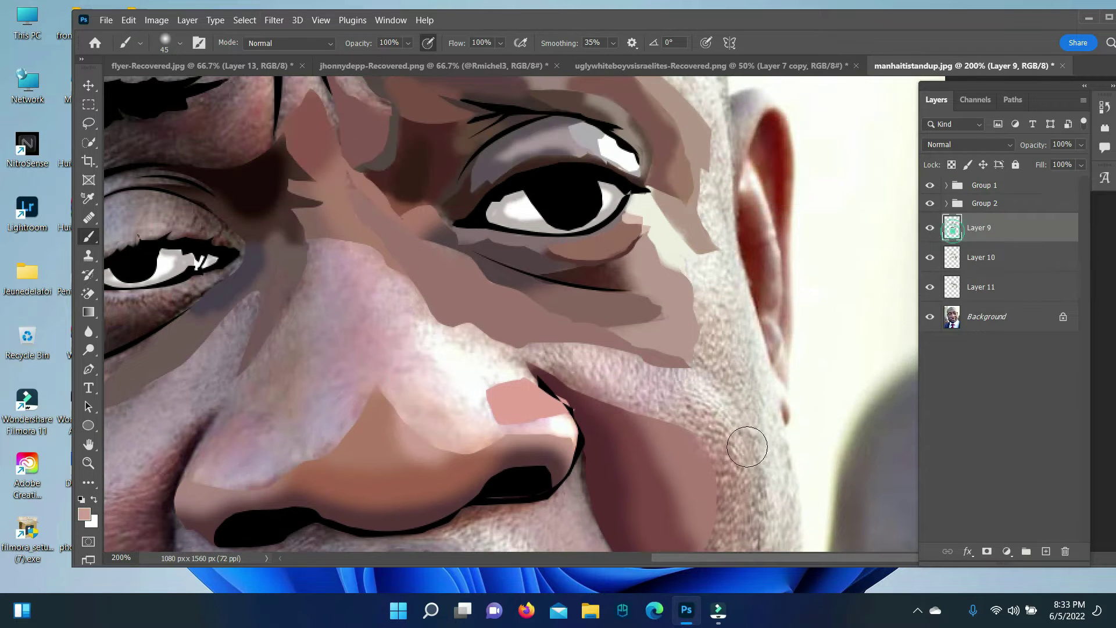
Brush the nose path selection on Layer 9, then deselect.
key(p)
right_click(479, 453)
click(526, 175)
click(83, 514)
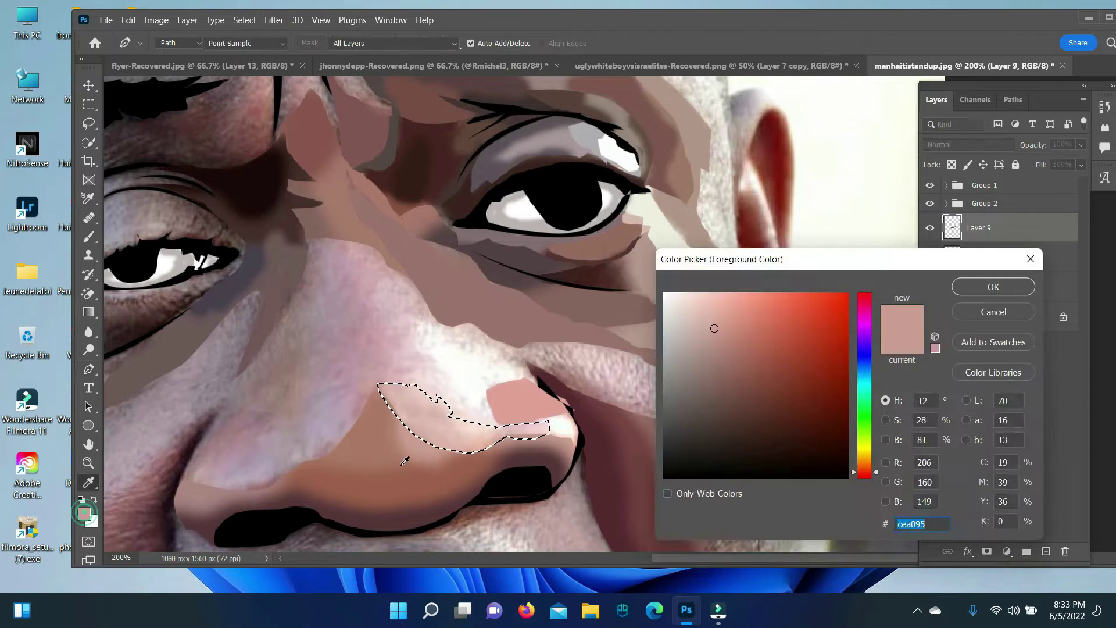
key(Return)
key(b)
click(245, 20)
click(260, 48)
Paint a white highlight along the nose bridge on Layer 10, then deselect.
key(alt+bracketleft)
key(p)
right_click(505, 418)
click(547, 145)
click(83, 514)
key(Return)
key(b)
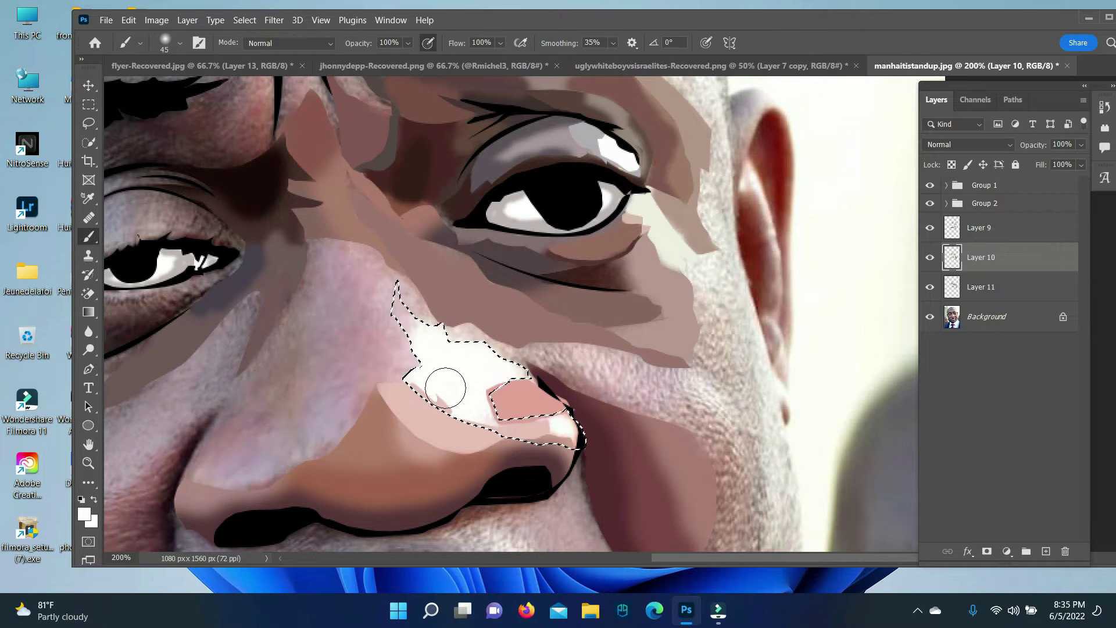
click(244, 19)
click(260, 48)
Trace the plane beside the nose and fill it pale pink, then deselect.
key(alt+bracketright)
click(88, 369)
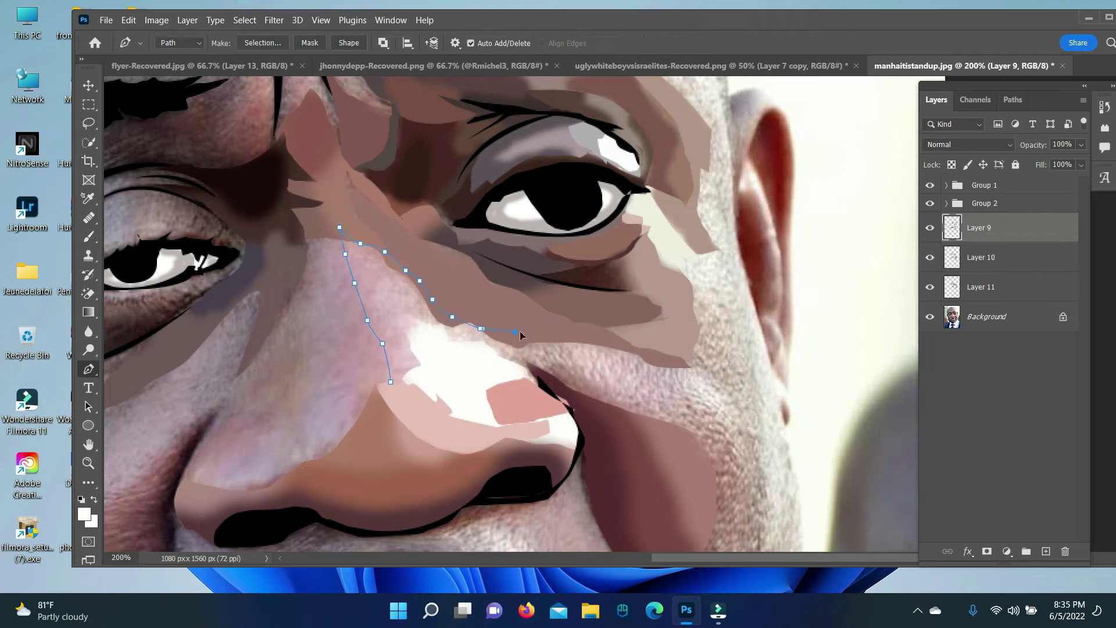
right_click(394, 385)
click(431, 145)
key(b)
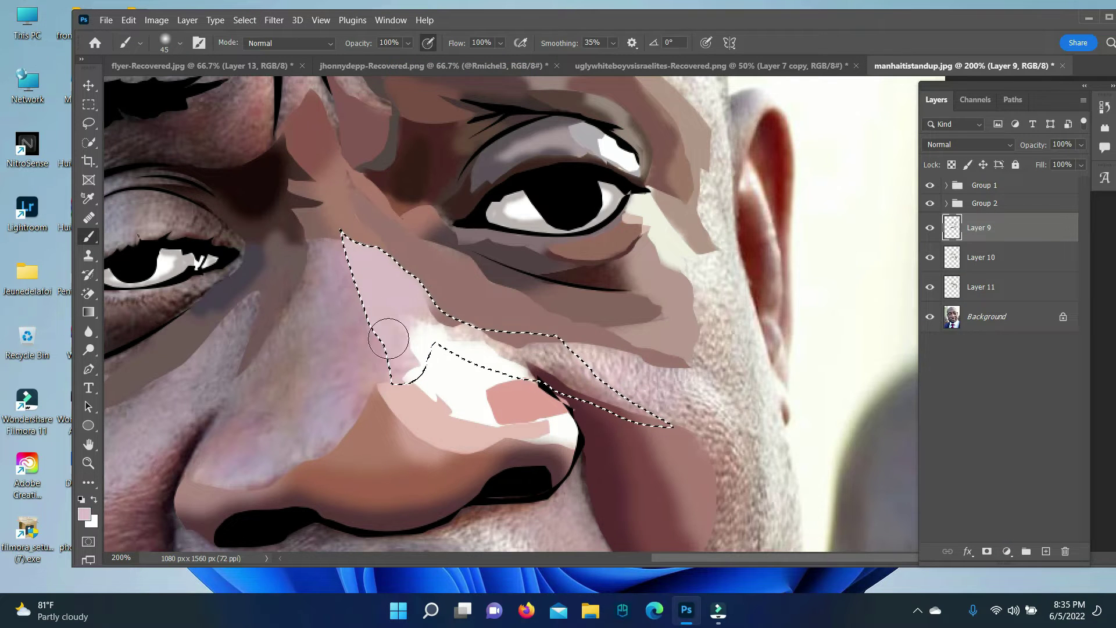
click(84, 514)
click(995, 289)
key(alt+bracketleft)
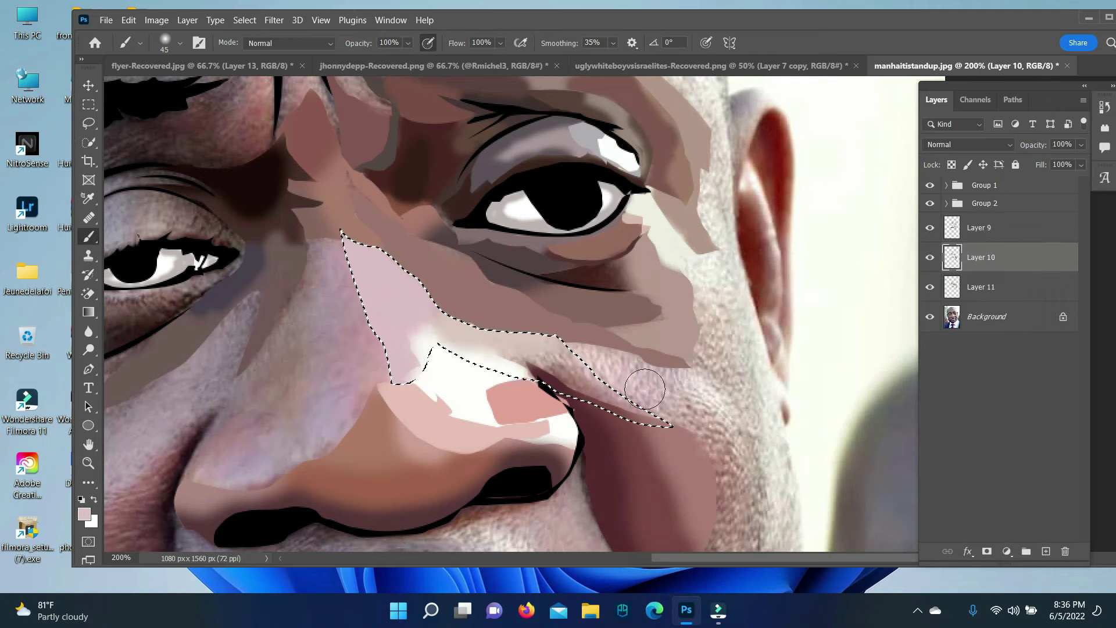
key(ctrl+d)
scroll(265, 280, down, 3)
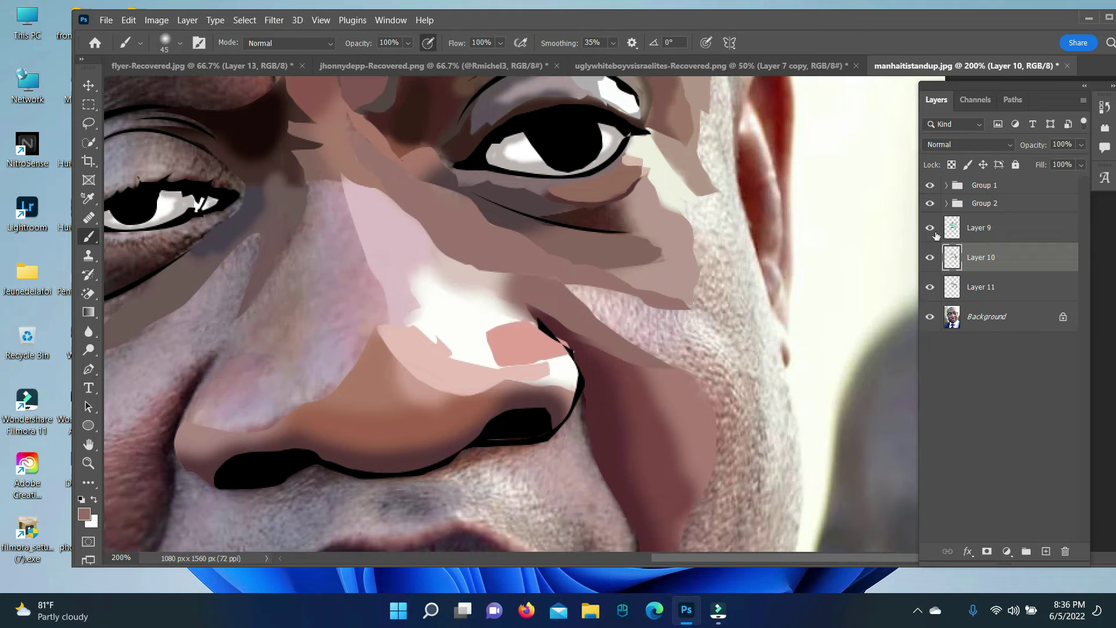
key(alt+bracketright)
Fill the nose bridge area with brown and clear the selection.
key(p)
key(alt+BackSpace)
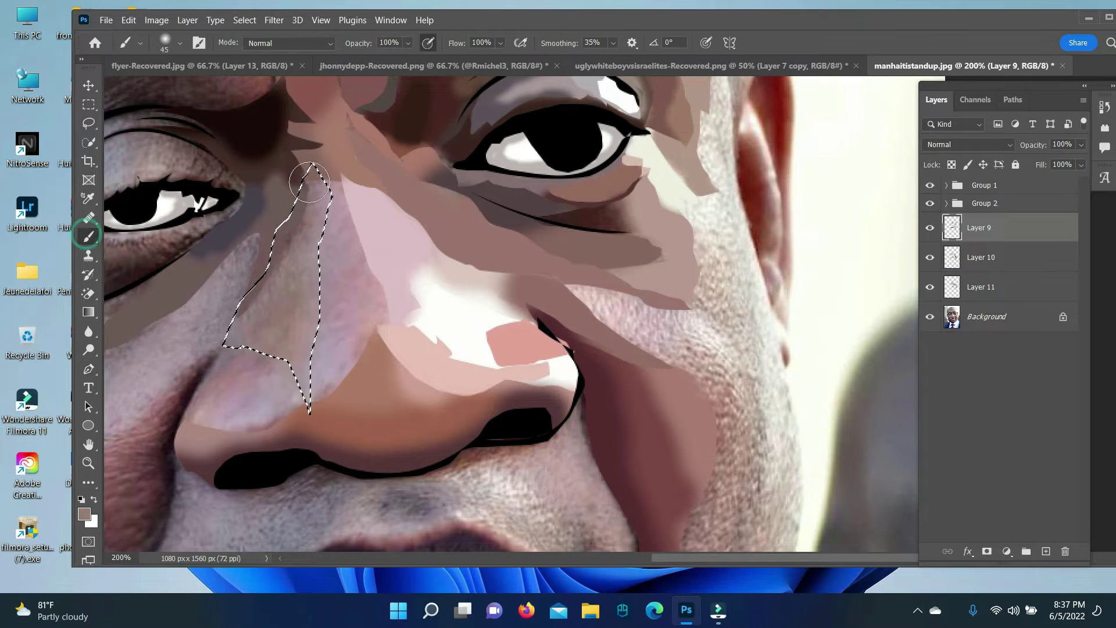
key(ctrl+d)
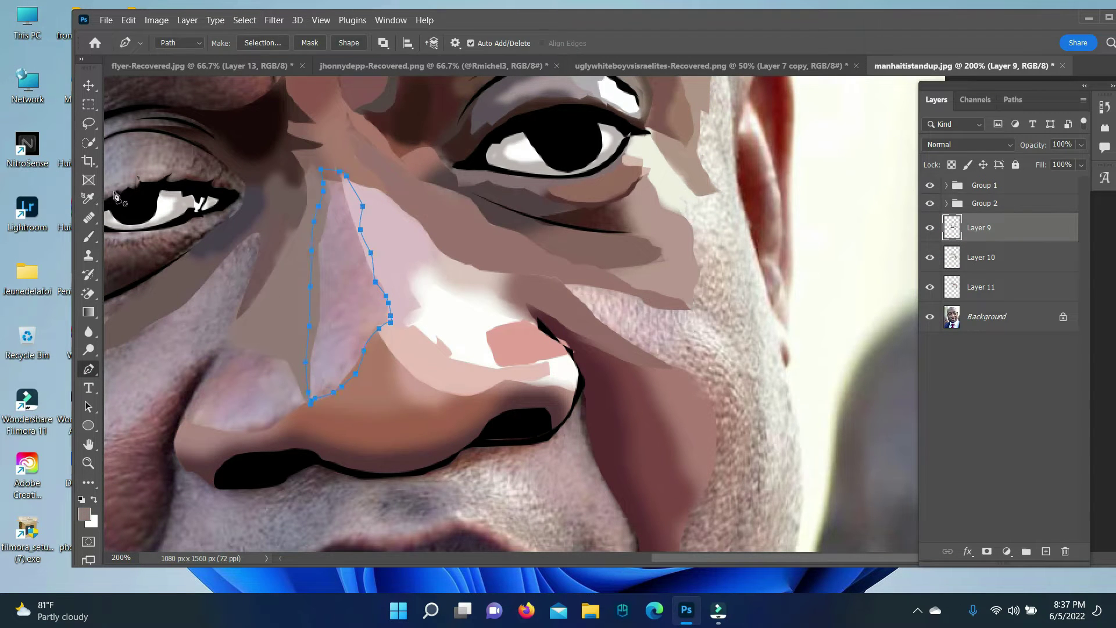
Fill the traced left nose side with pink on Layer 11.
key(ctrl+Return)
key(alt+bracketleft)
key(alt+bracketleft)
key(b)
key(alt+BackSpace)
key(ctrl+d)
Trace the nose tip with a closed path and paint it a new colour.
key(p)
click(297, 376)
click(248, 345)
click(217, 352)
click(205, 379)
key(ctrl+Return)
click(84, 514)
click(997, 298)
key(b)
key(ctrl+d)
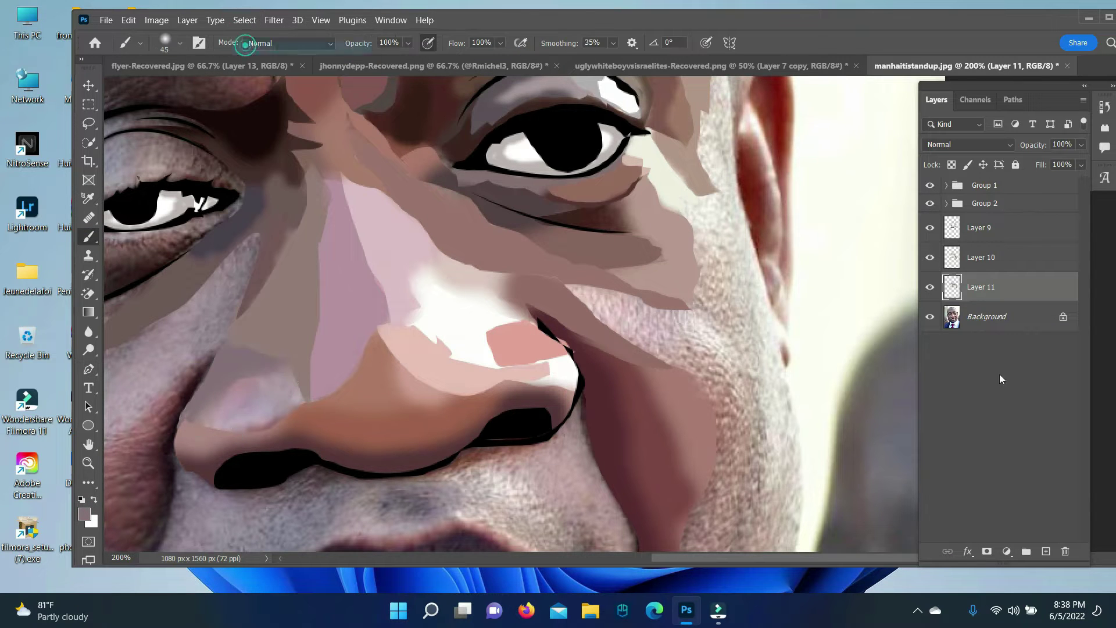
Curve a path along the nose and brush the selection in.
key(p)
drag(285, 367, 199, 410)
key(ctrl+Return)
key(b)
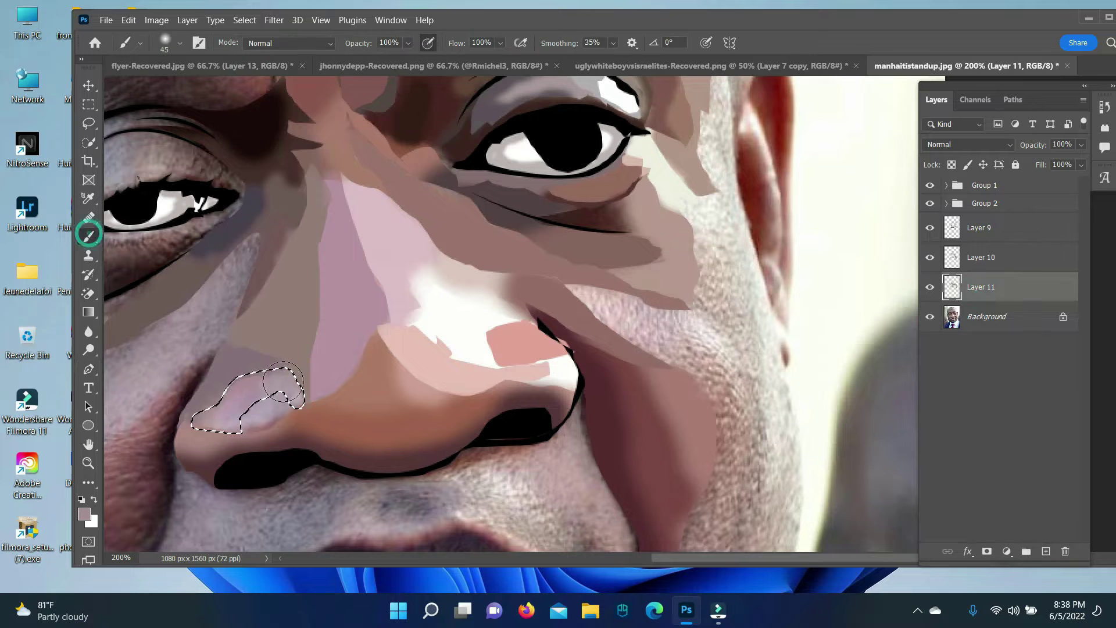
key(ctrl+d)
Brush in the nostril-wing selection, then deselect it from the Select menu.
key(p)
key(ctrl+Return)
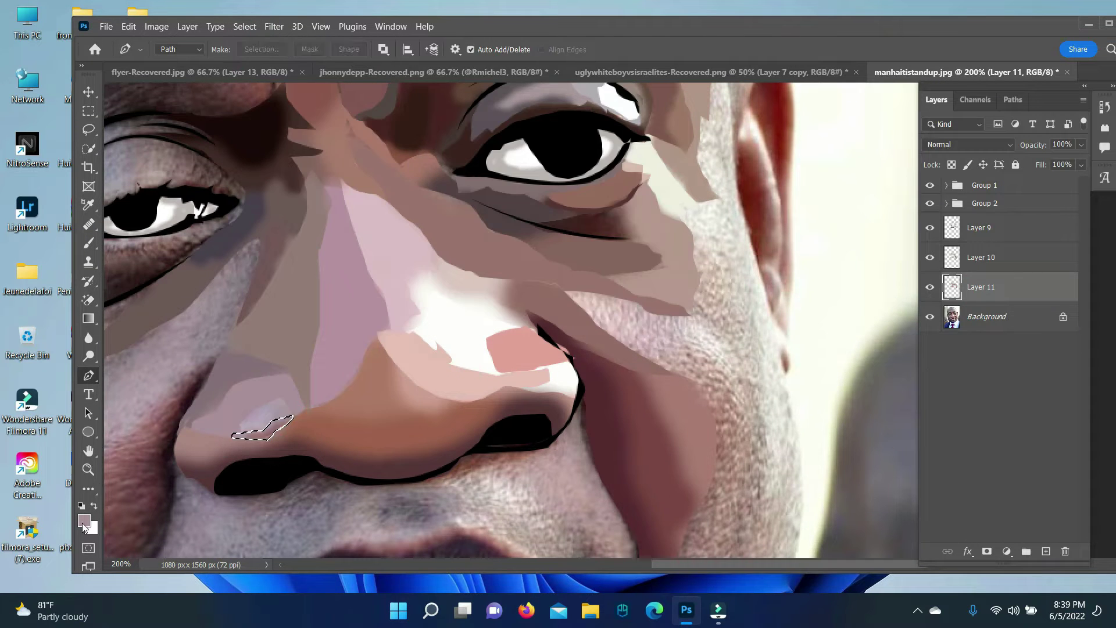
scroll(274, 430, up, 2)
key(b)
click(245, 26)
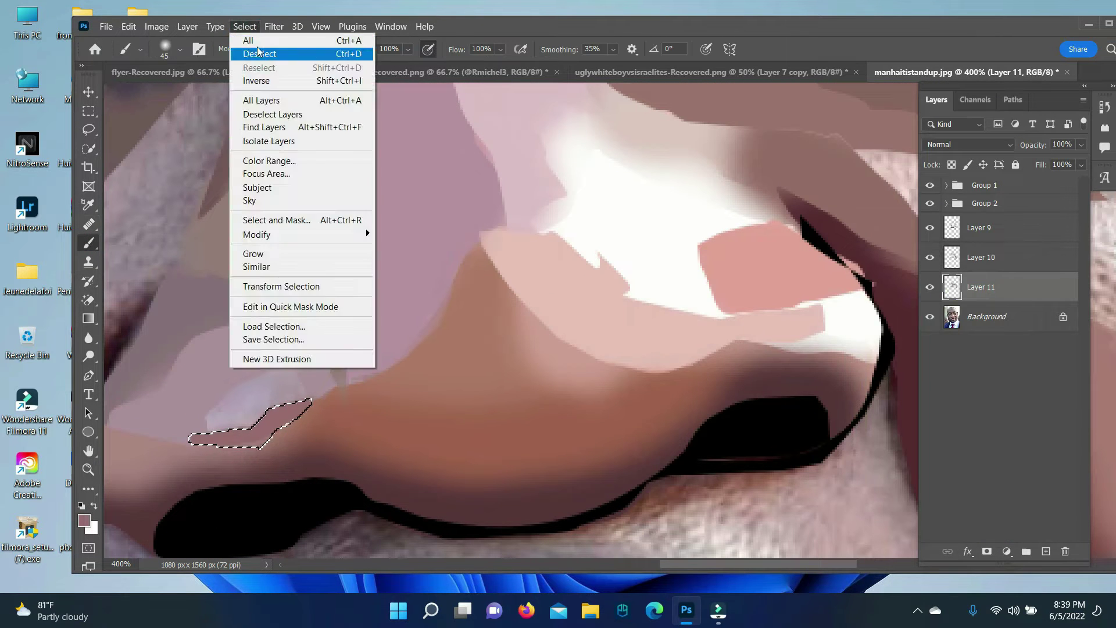
click(262, 50)
Paint a small lavender highlight on the left nostril wing.
key(p)
right_click(285, 389)
click(314, 114)
click(85, 520)
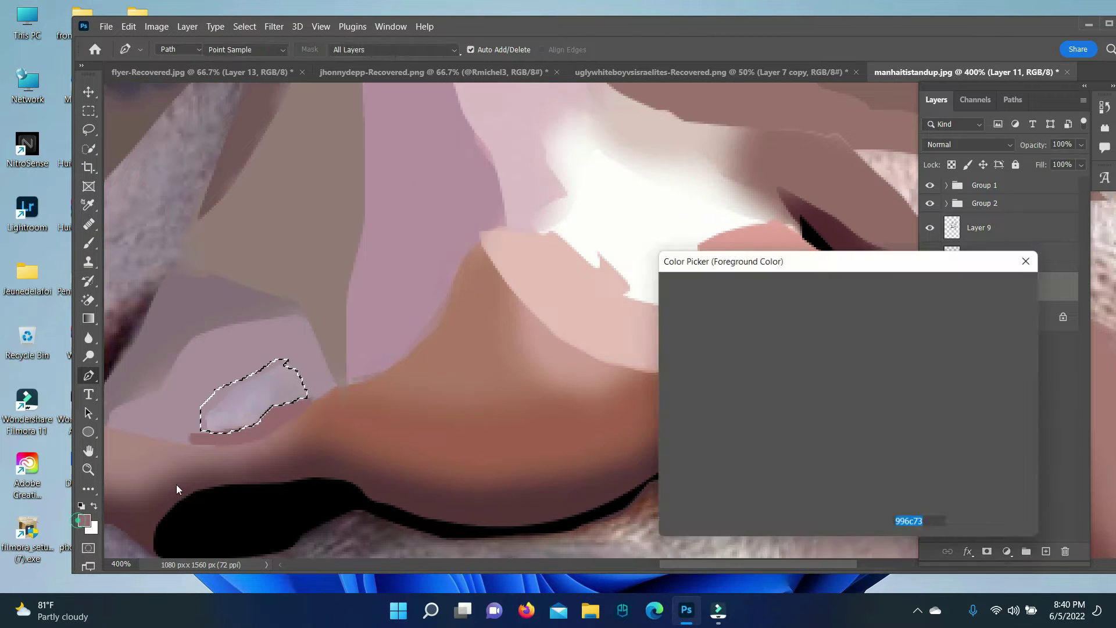
key(Return)
drag(224, 418, 279, 378)
key(ctrl+d)
Make Layer 9 the working layer for tracing the left eyelid.
scroll(154, 498, down, 5)
scroll(348, 285, up, 5)
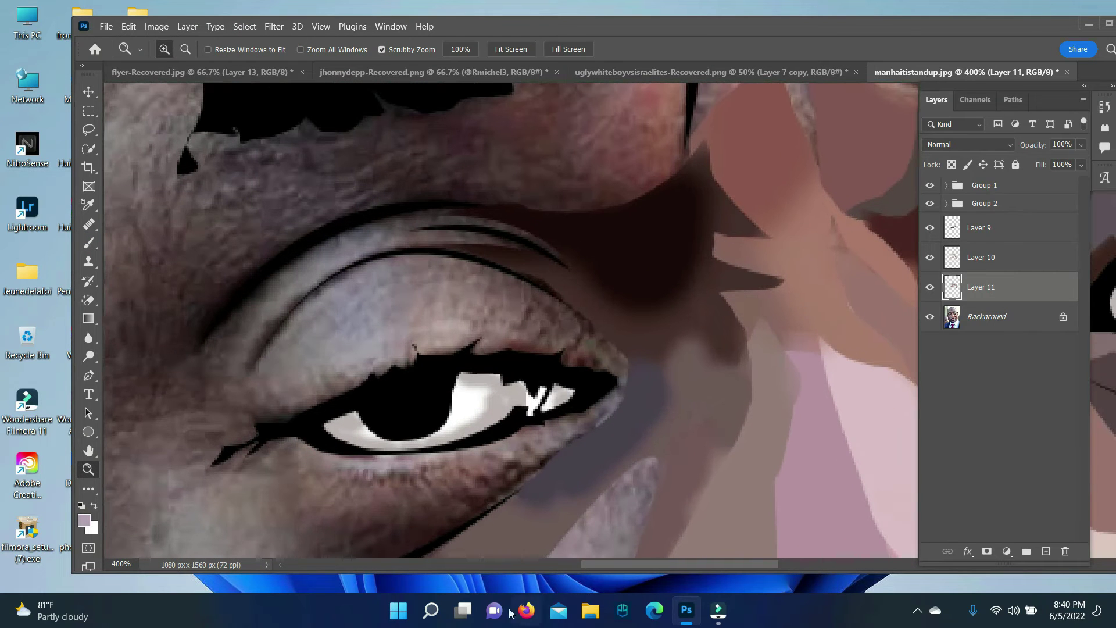
click(979, 228)
key(p)
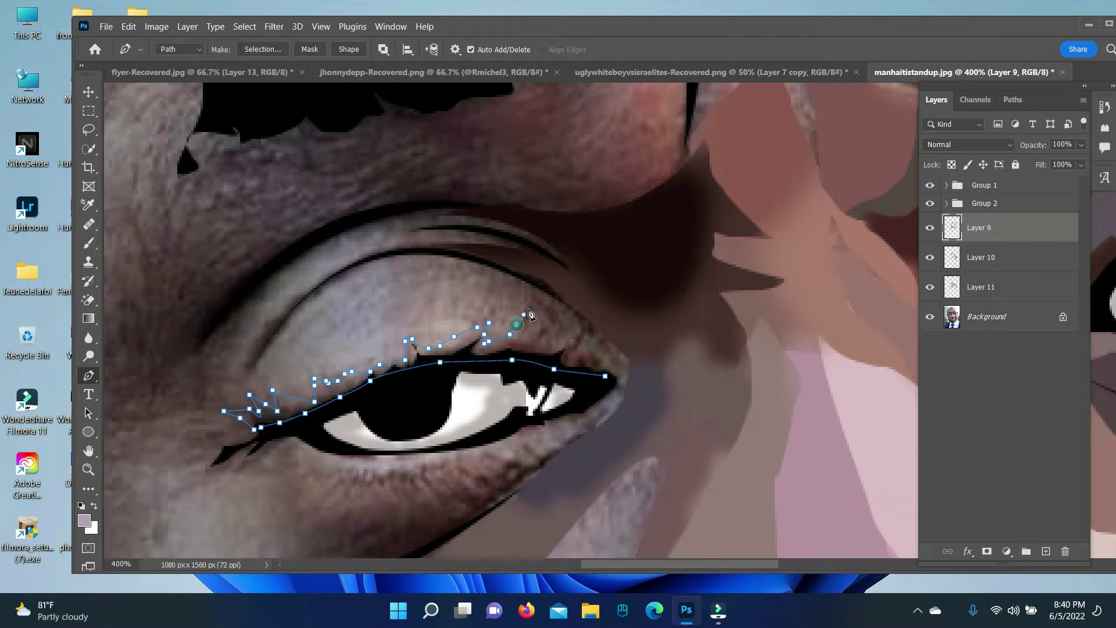
Brush in the selection made from the eyelid path.
key(ctrl+Return)
key(b)
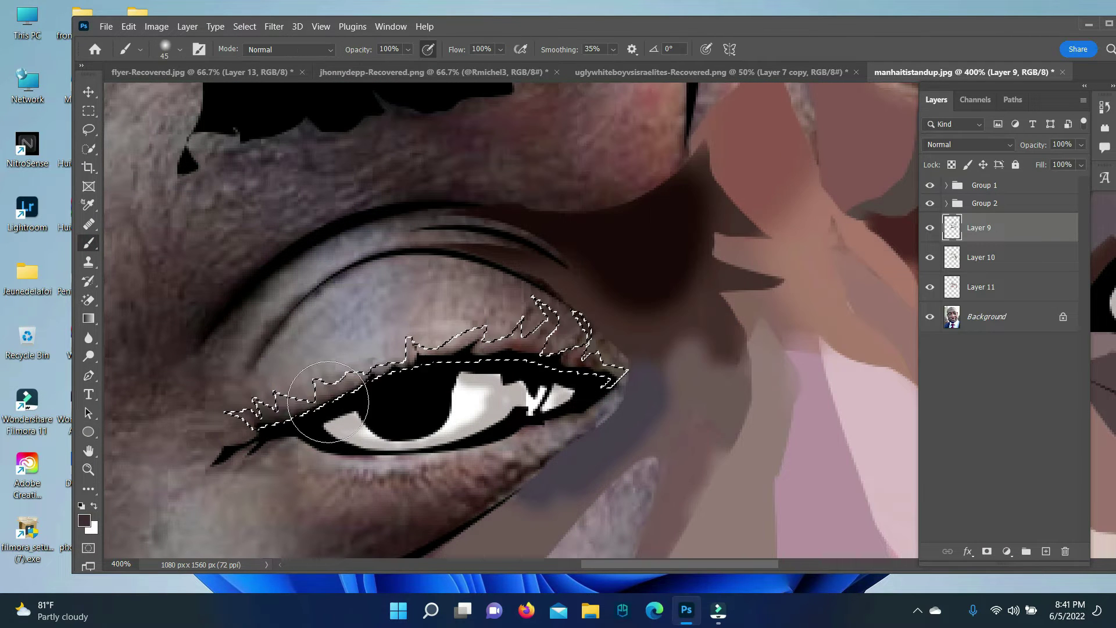
key(p)
Trace a pen path along the brow.
click(494, 337)
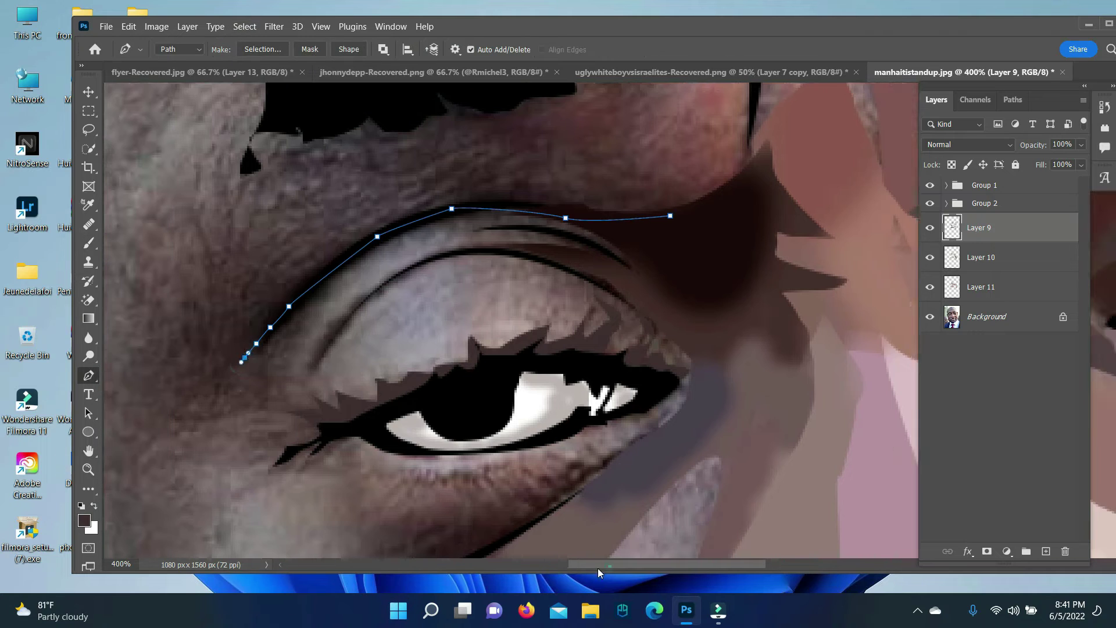
click(284, 494)
click(298, 266)
scroll(326, 289, up, 2)
click(323, 335)
click(346, 411)
click(456, 422)
click(544, 388)
drag(495, 300, 512, 306)
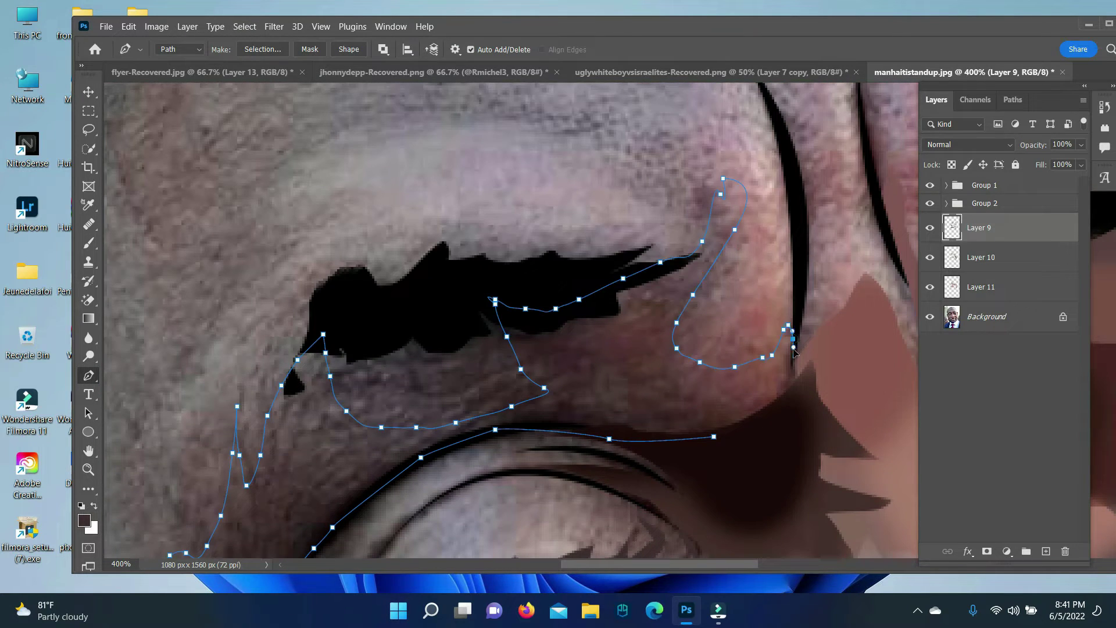
Paint the brow selection with a dark brown sampled from the photo.
click(263, 49)
key(Return)
scroll(408, 291, down, 4)
key(b)
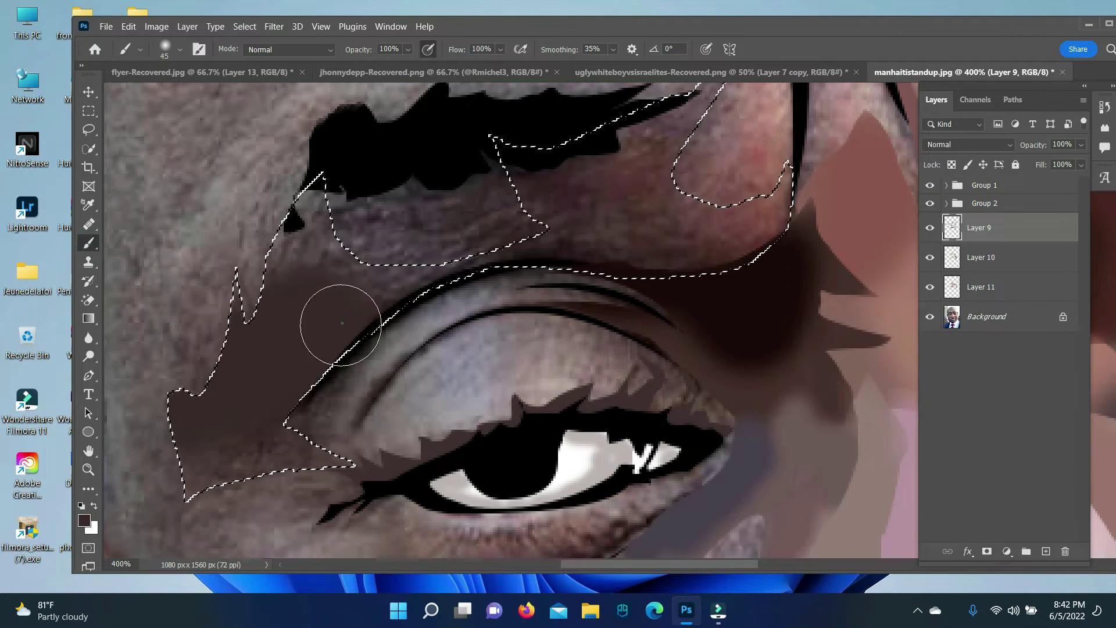
click(982, 257)
click(84, 520)
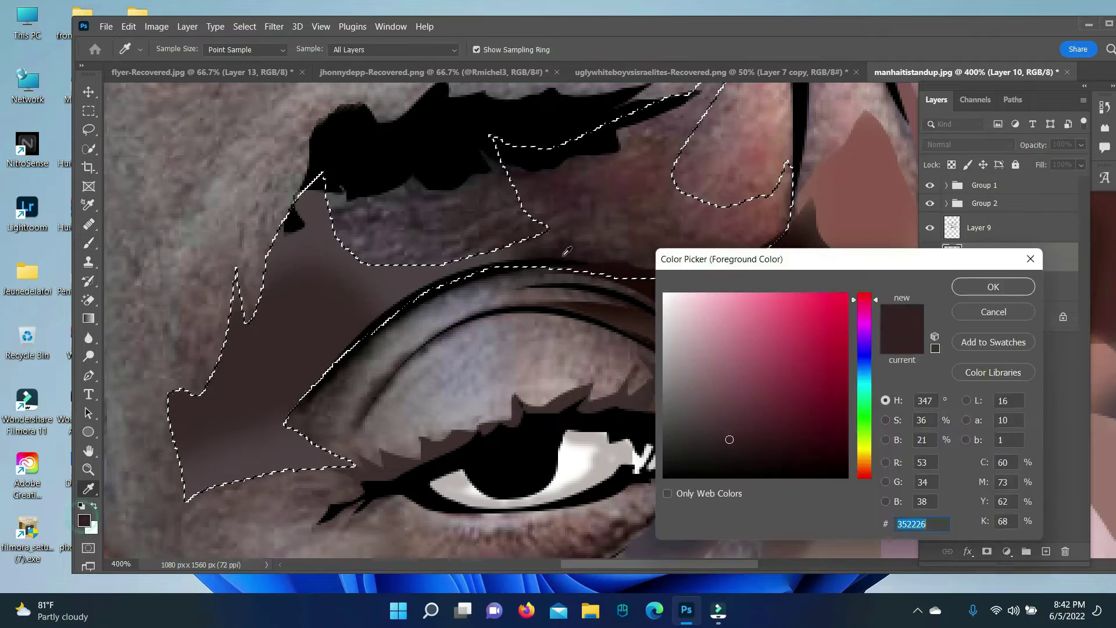
key(Return)
scroll(693, 269, up, 3)
drag(706, 298, 569, 289)
key(ctrl+d)
Paint the patch under the brow with a sampled dark mauve on the next layer.
click(262, 49)
click(630, 159)
click(84, 520)
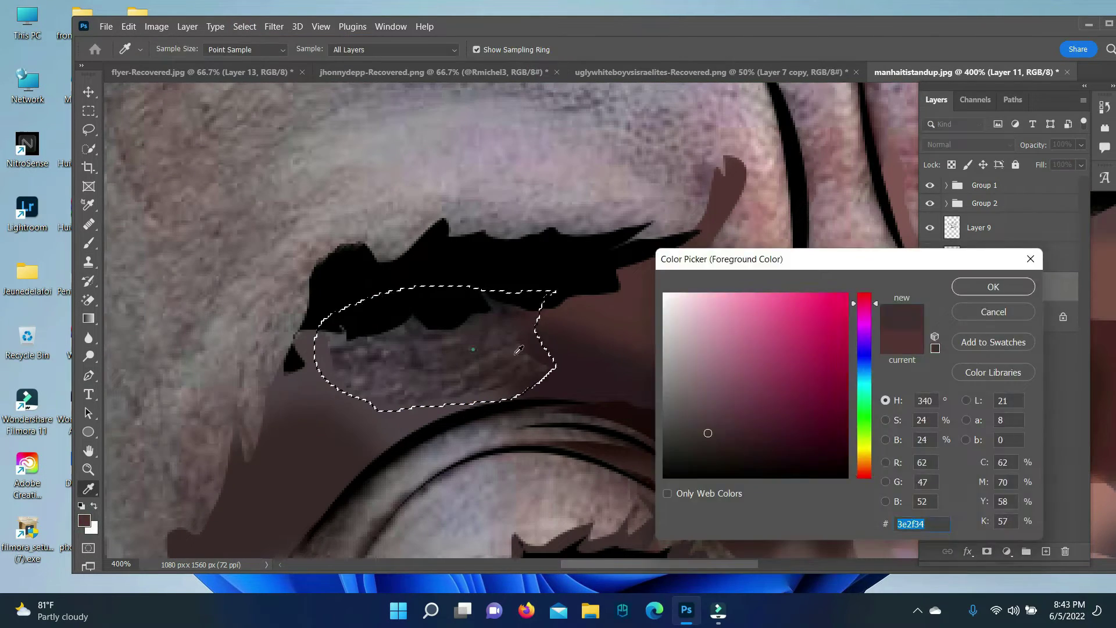
key(Return)
key(b)
key(alt+bracketright)
drag(386, 349, 485, 306)
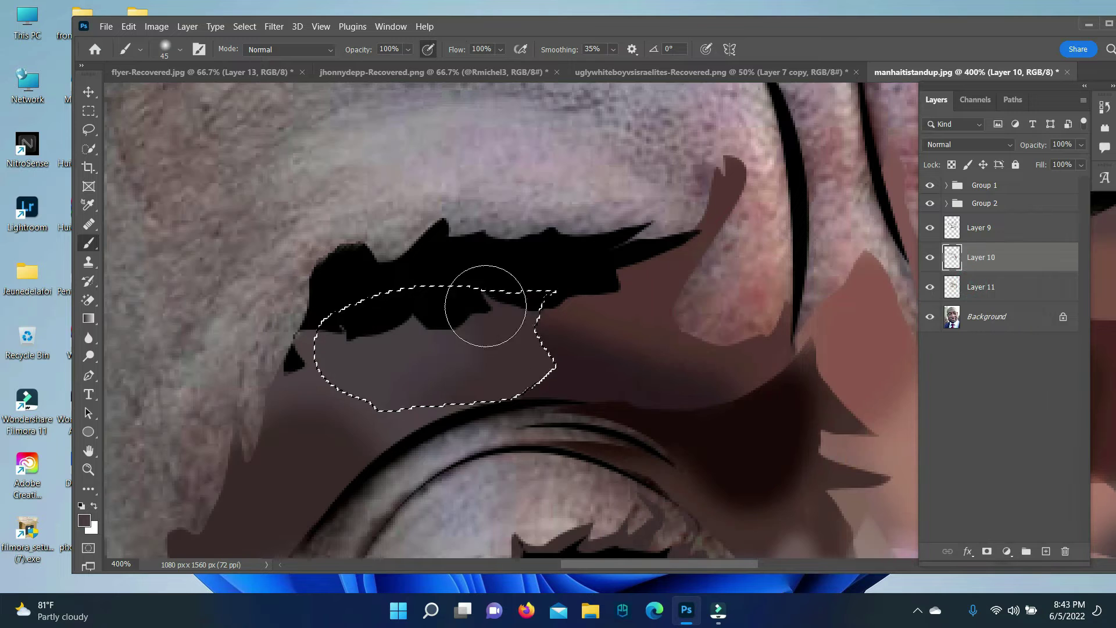
key(ctrl+d)
scroll(679, 454, down, 5)
scroll(581, 378, up, 6)
click(88, 375)
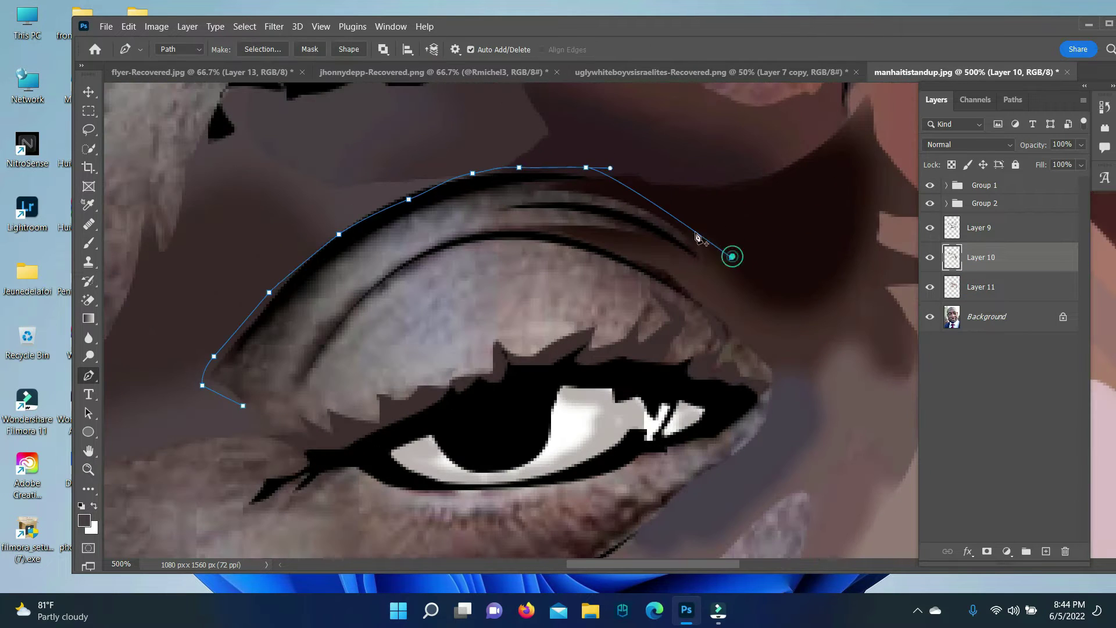
Select the upper eyelid crease path for shading on the next layer up.
click(262, 49)
key(Return)
key(alt+bracketright)
key(b)
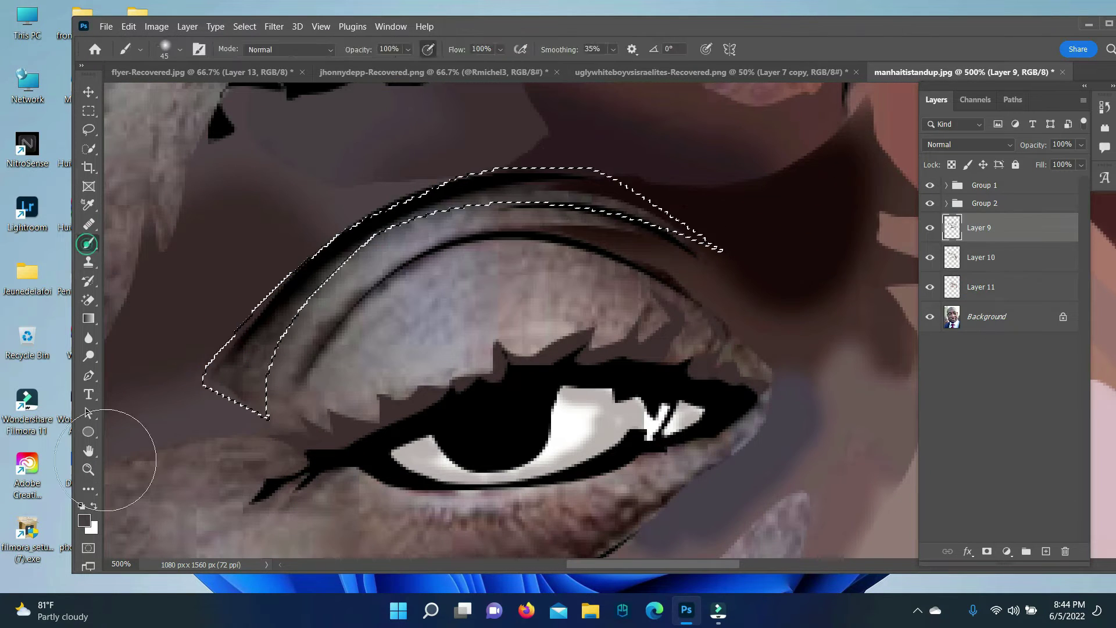
Trace a closed path around the eye socket and make it a selection.
click(981, 257)
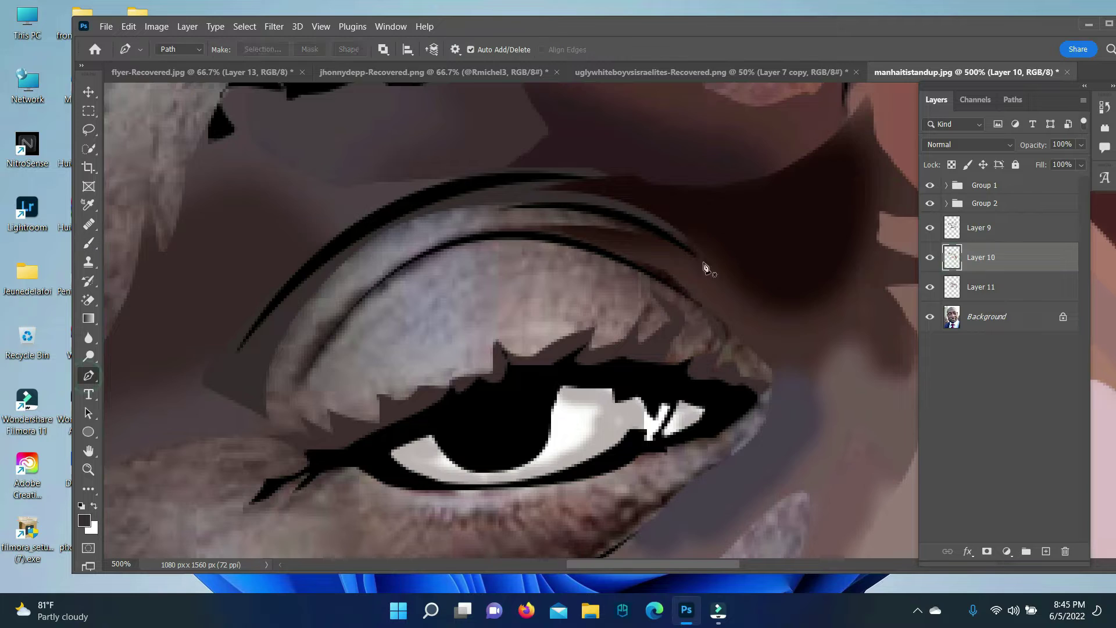
key(p)
drag(514, 313, 319, 541)
drag(488, 409, 487, 435)
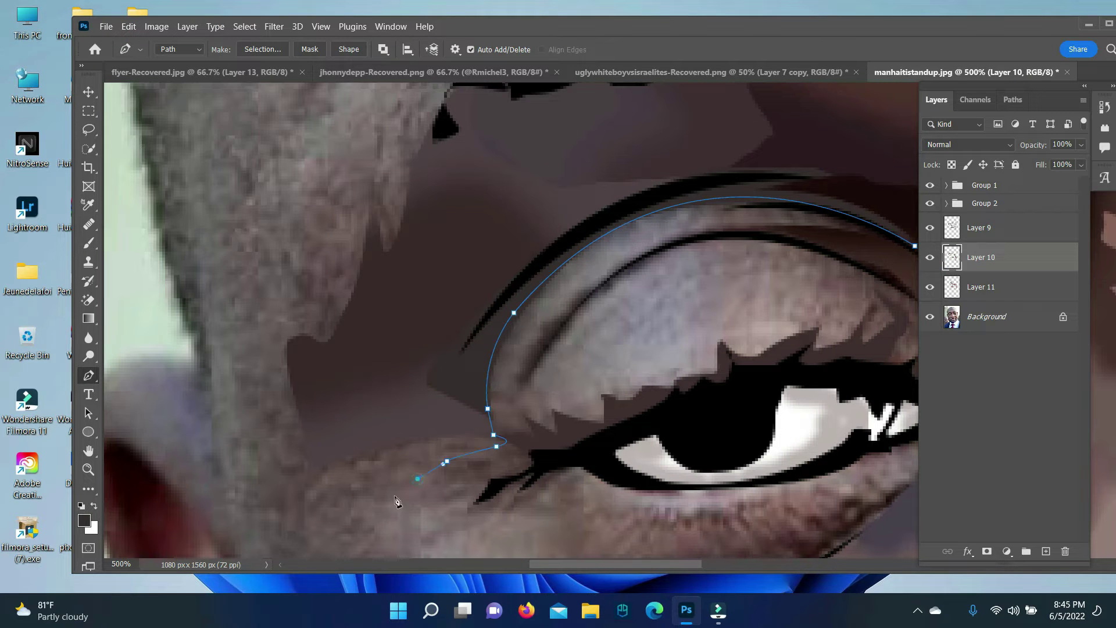
scroll(637, 268, right, 5)
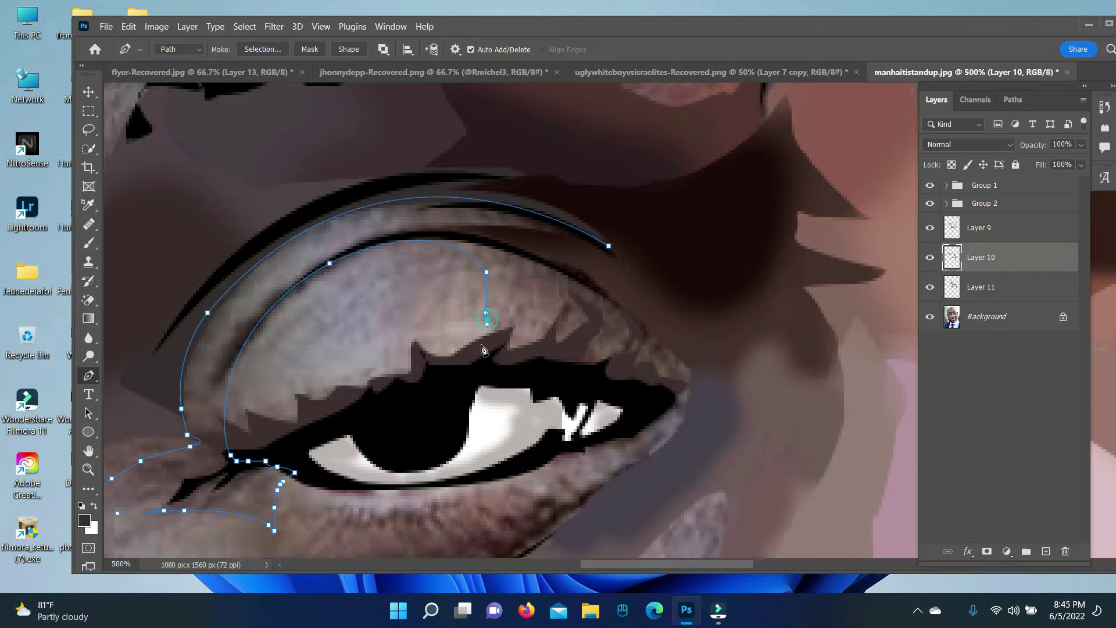
click(612, 278)
right_click(612, 278)
click(611, 342)
click(84, 519)
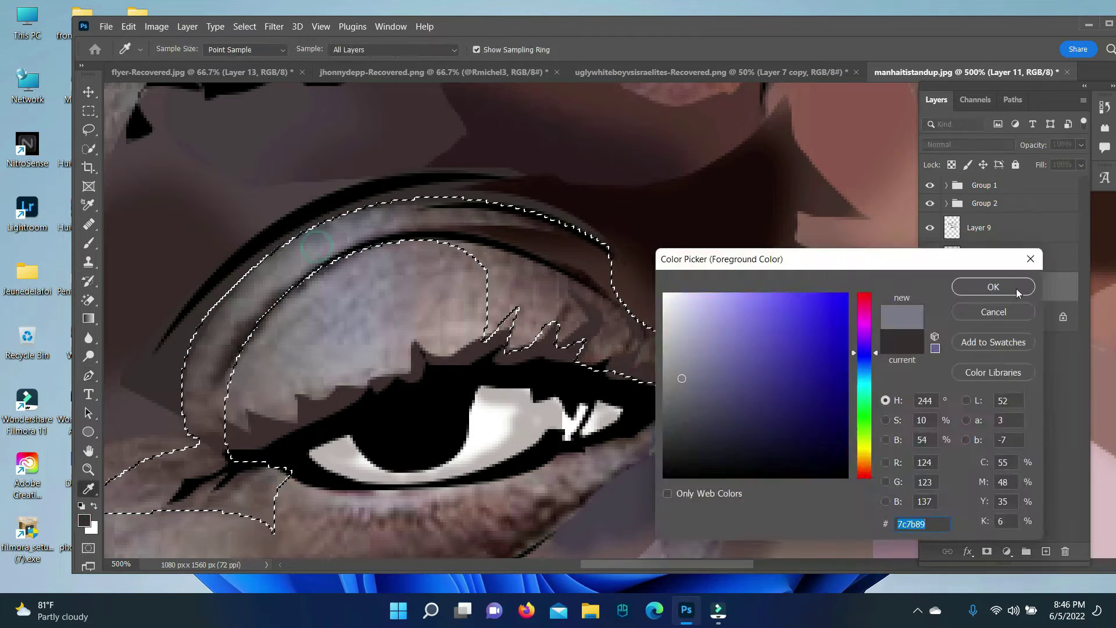
key(Return)
Choose a grey for the eyelid and the layer for the eyelid shading.
click(84, 519)
key(Escape)
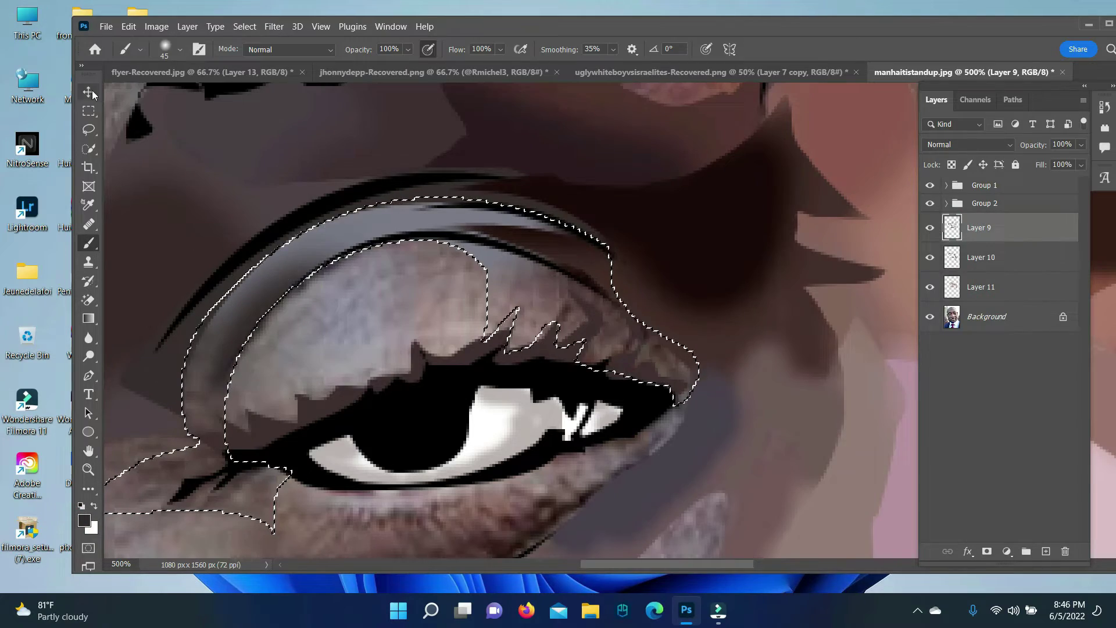
key(v)
scroll(524, 320, down, 3)
click(930, 287)
click(981, 257)
key(b)
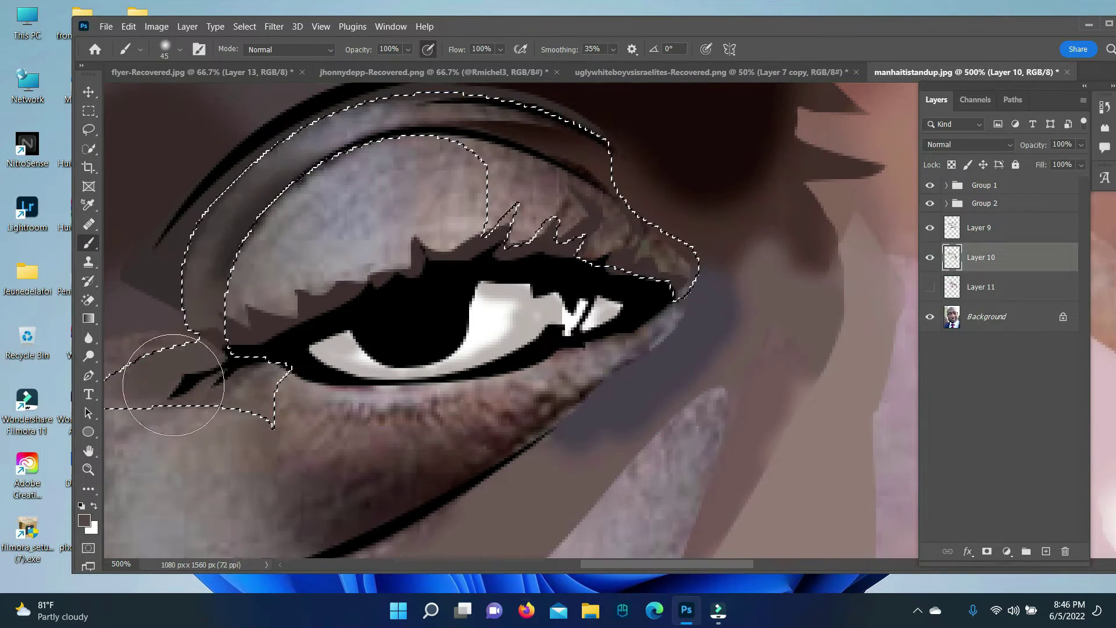
scroll(407, 349, left, 3)
key(i)
Paint the eyelid a darker mauve-brown sampled from the eye, then work on Layer 11.
click(84, 519)
key(Escape)
click(84, 519)
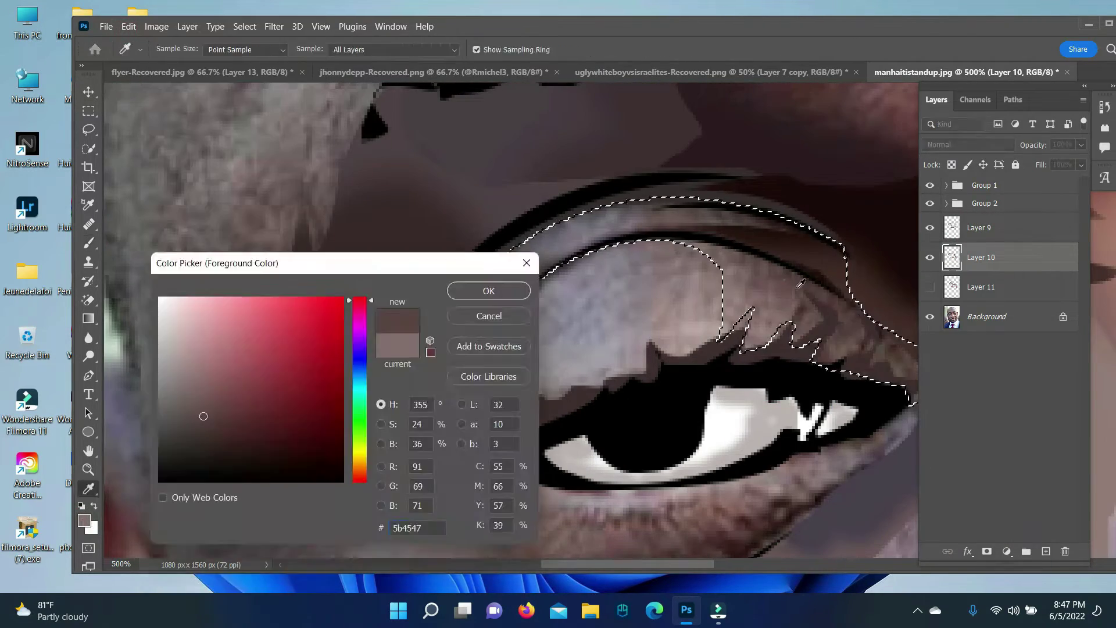
key(Escape)
scroll(407, 349, right, 5)
key(ctrl+d)
scroll(735, 473, down, 1)
click(962, 291)
Fill a new traced eye area with a lighter grey.
key(p)
click(417, 203)
click(315, 237)
click(263, 49)
key(Return)
key(b)
click(84, 521)
click(491, 436)
key(ctrl+d)
key(p)
Close the next eyelid path, select it and paint it in.
click(260, 286)
click(263, 48)
key(Return)
key(b)
drag(285, 233, 372, 326)
Close the last eyelid path, fill it with a darker grey, and deselect.
key(ctrl+d)
key(p)
scroll(316, 333, down, 3)
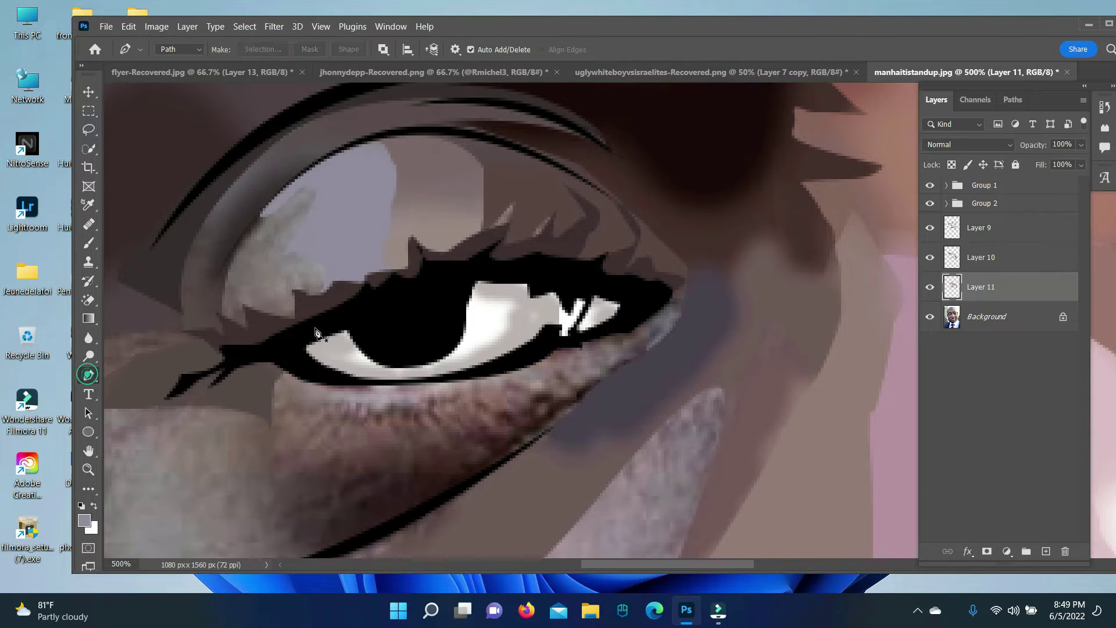
click(222, 284)
click(263, 49)
key(Return)
key(b)
click(294, 219)
key(ctrl+d)
Trace the cheek below the eye with a pen path and turn it into a selection.
key(ctrl+minus)
key(ctrl+minus)
key(ctrl+minus)
key(p)
click(490, 200)
click(450, 250)
click(468, 312)
click(487, 356)
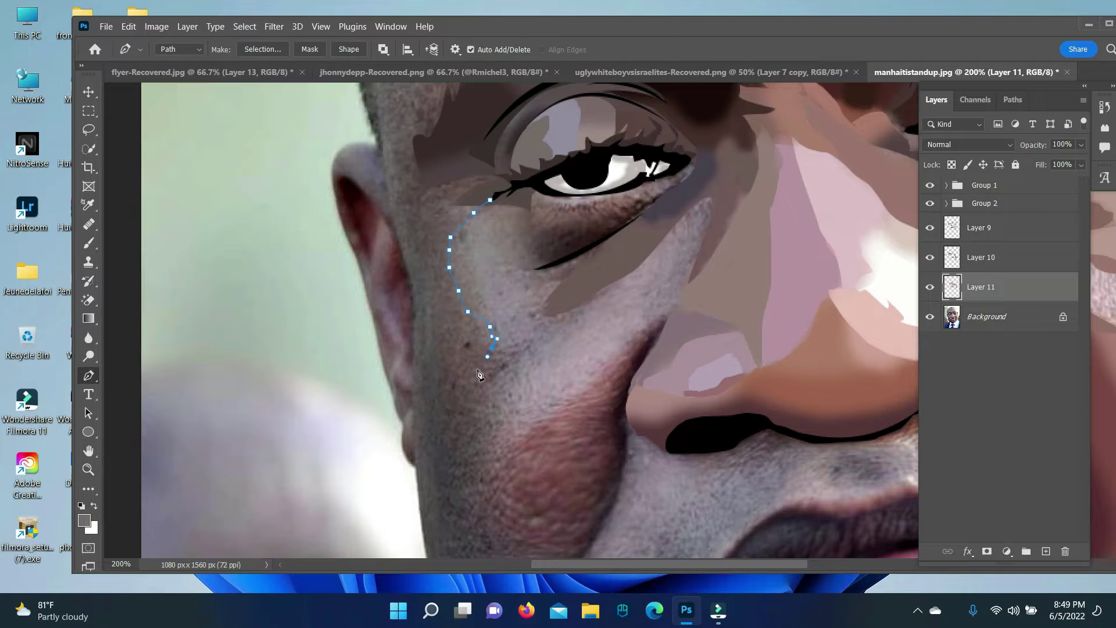
click(513, 196)
key(ctrl+Return)
Sample the grey skin tone from the cheek and set it as the cheek shade.
click(981, 257)
click(84, 520)
click(491, 334)
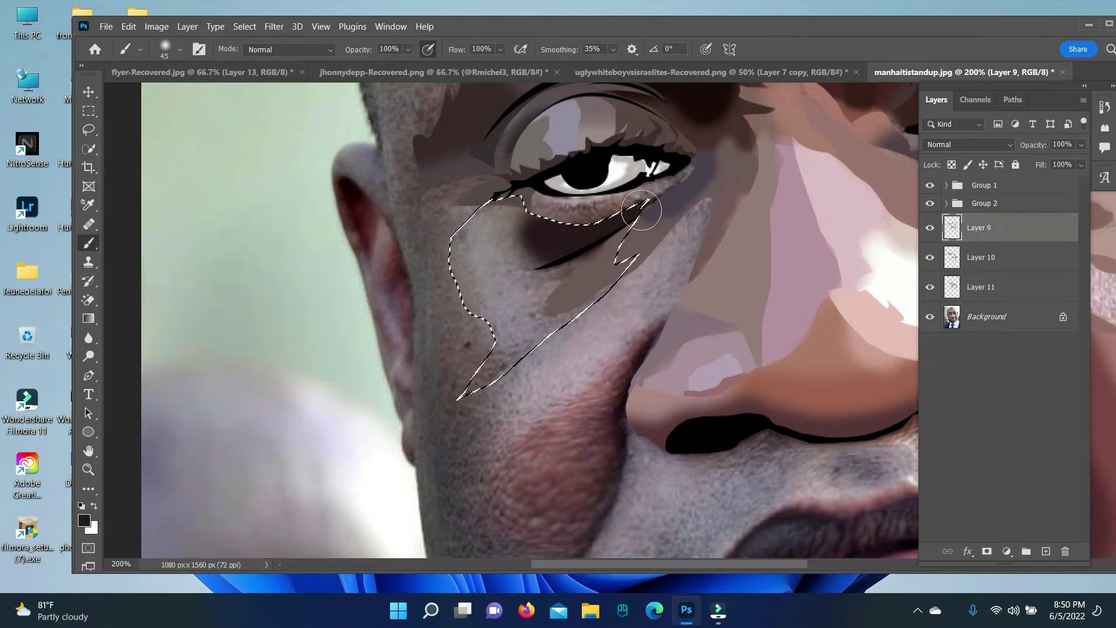
click(84, 520)
drag(563, 266, 486, 281)
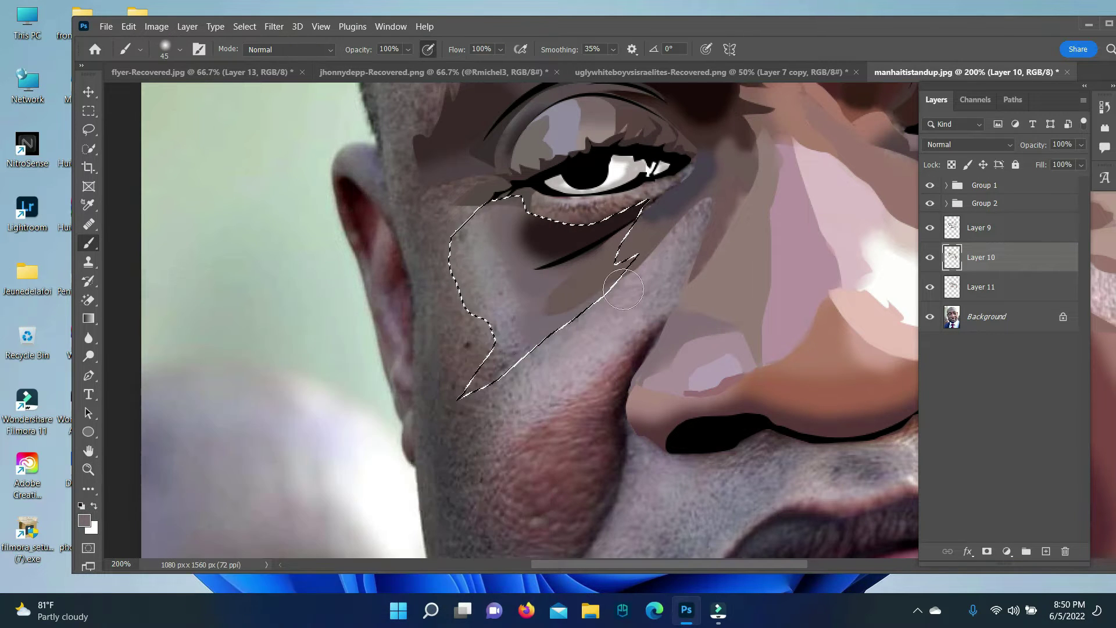
key(alt+bracketleft)
click(490, 334)
click(85, 521)
click(490, 334)
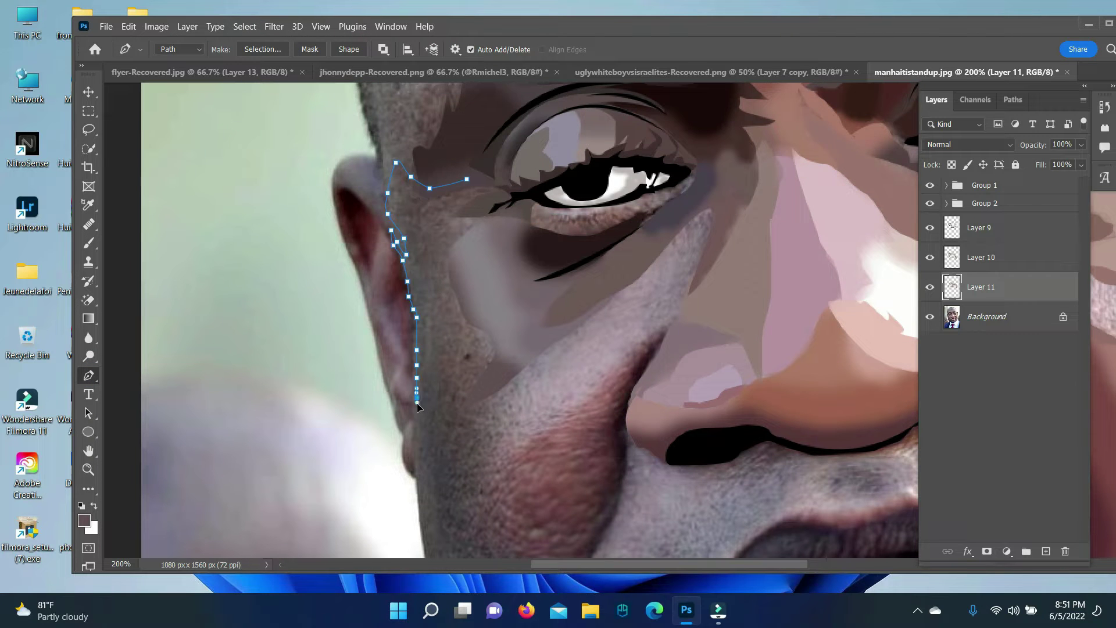
Trace the jaw edge, make it a selection, and set the jaw shading colour.
scroll(417, 404, down, 3)
click(440, 445)
scroll(491, 217, up, 3)
right_click(443, 200)
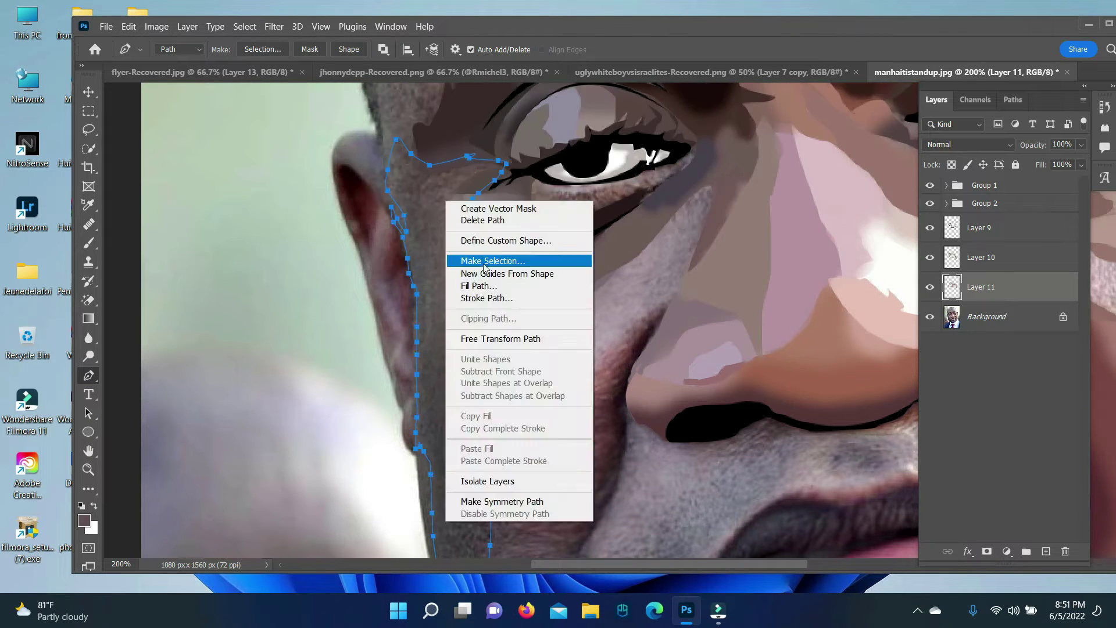
click(498, 256)
click(979, 227)
click(84, 520)
click(386, 332)
Shade the face side brownish grey on Layer 11 and clear the selection.
scroll(427, 213, down, 4)
drag(433, 169, 448, 262)
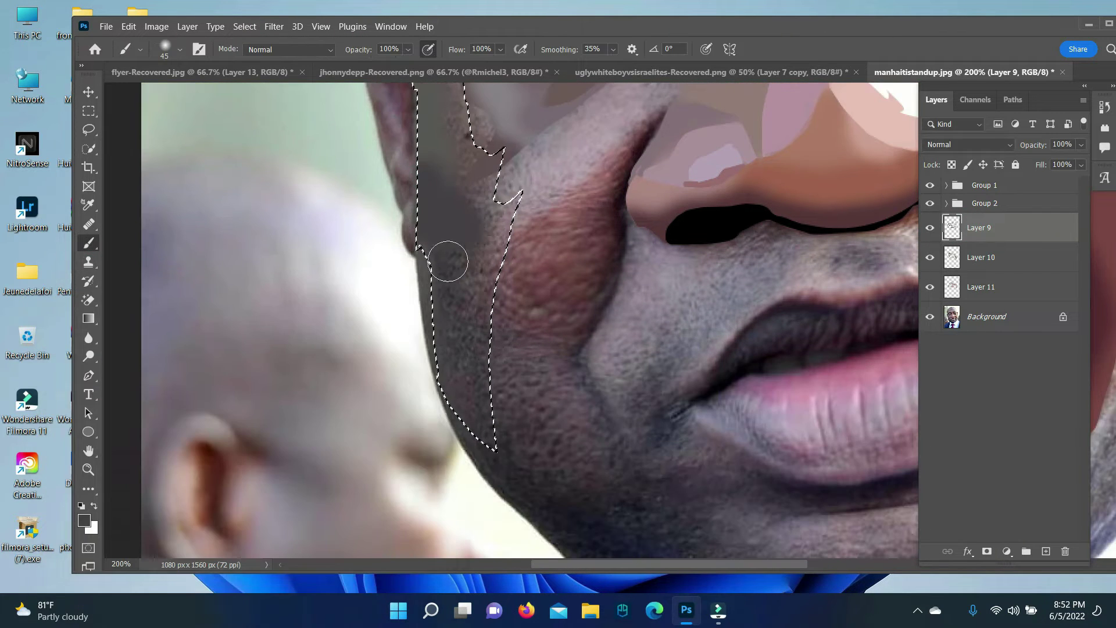
scroll(390, 332, up, 4)
key(alt+bracketleft)
alt+click(486, 324)
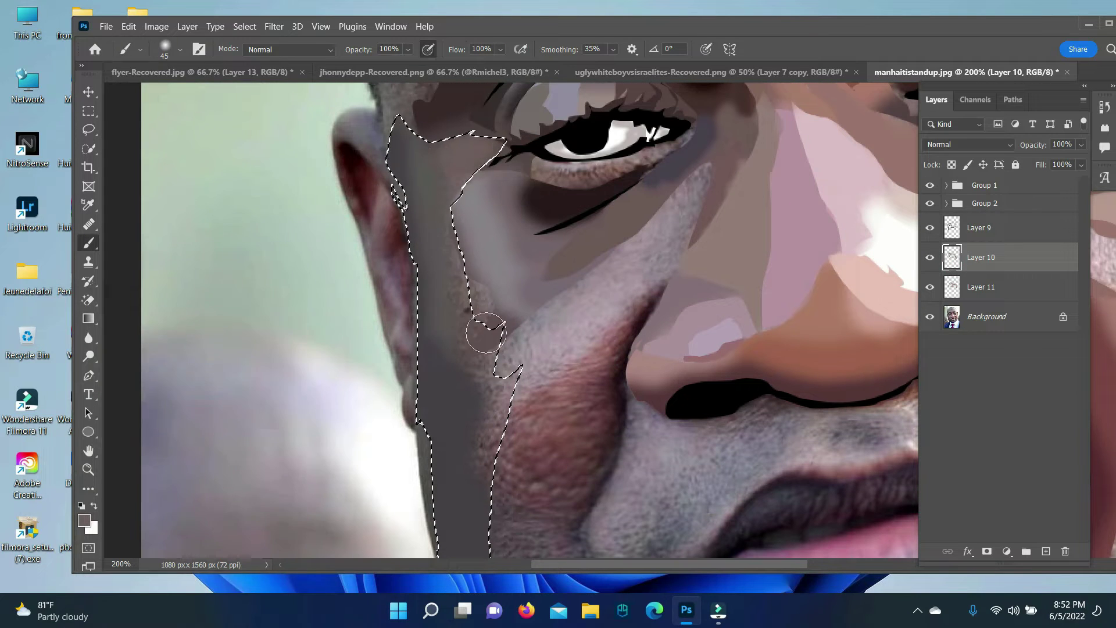
key(alt+bracketleft)
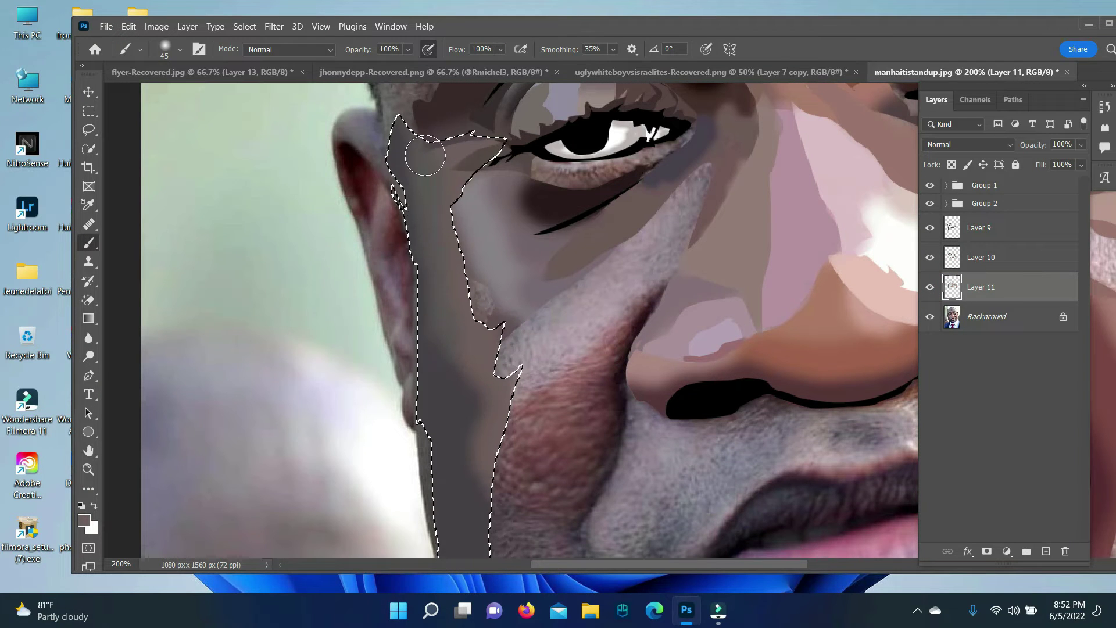
key(ctrl+d)
Turn the new path into a selection and paint the small patch light grey.
right_click(494, 312)
key(Return)
key(b)
drag(480, 285, 495, 336)
click(84, 521)
key(Return)
key(ctrl+d)
Make a selection from the path beside the nose and fill the strip grey.
scroll(199, 270, down, 2)
key(p)
right_click(685, 156)
key(Return)
click(85, 521)
key(Return)
key(b)
click(244, 26)
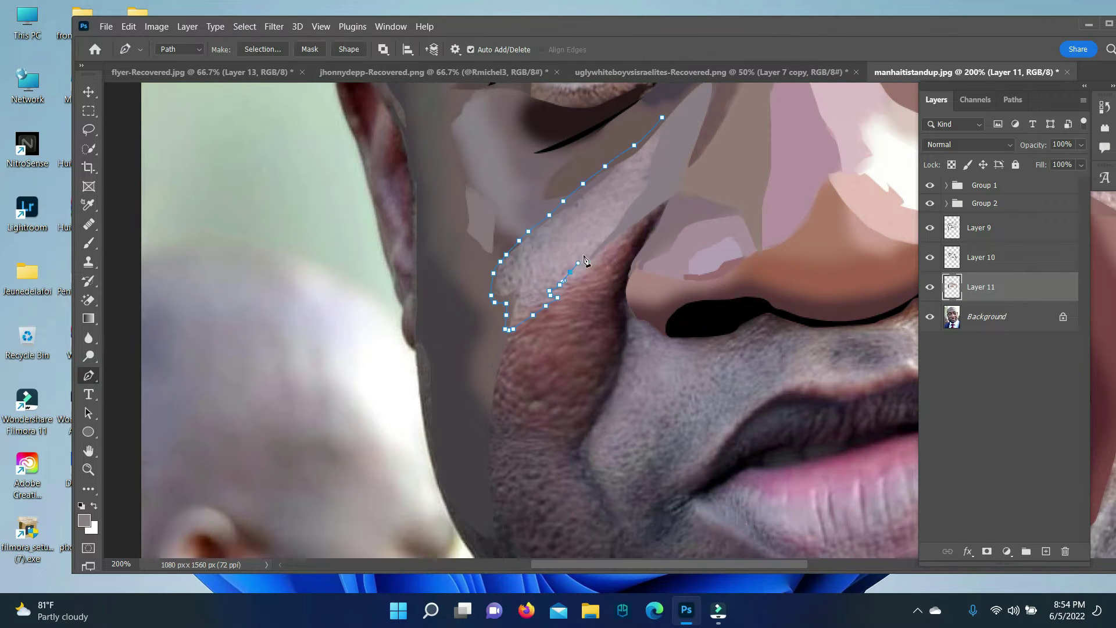
Fill the cheek-strip path selection with the foreground grey.
right_click(585, 260)
key(Return)
key(b)
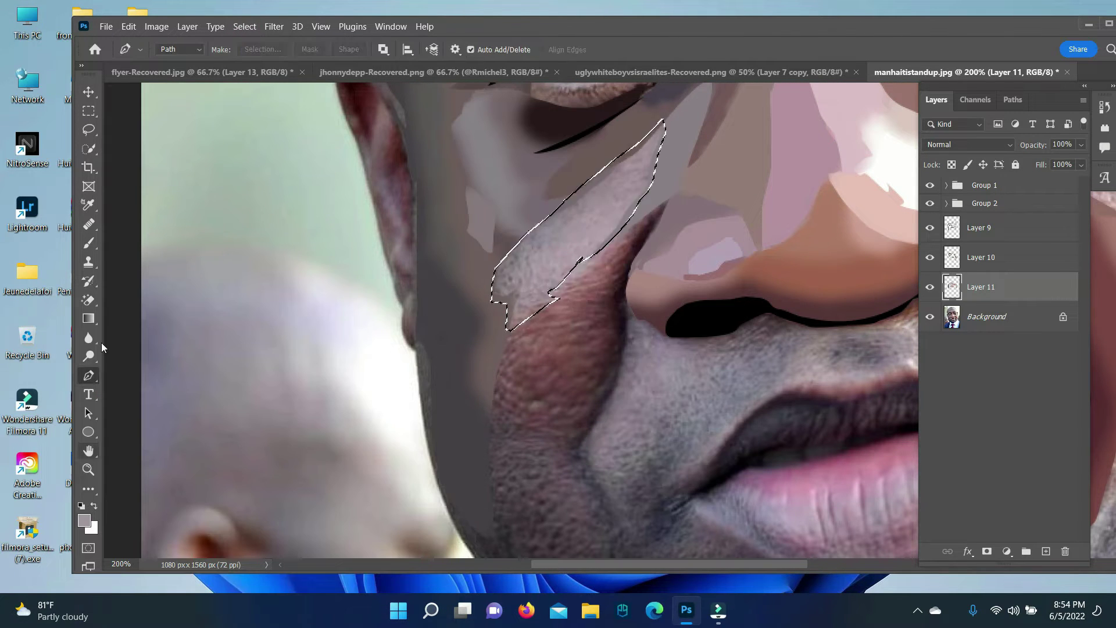
key(alt+BackSpace)
click(245, 26)
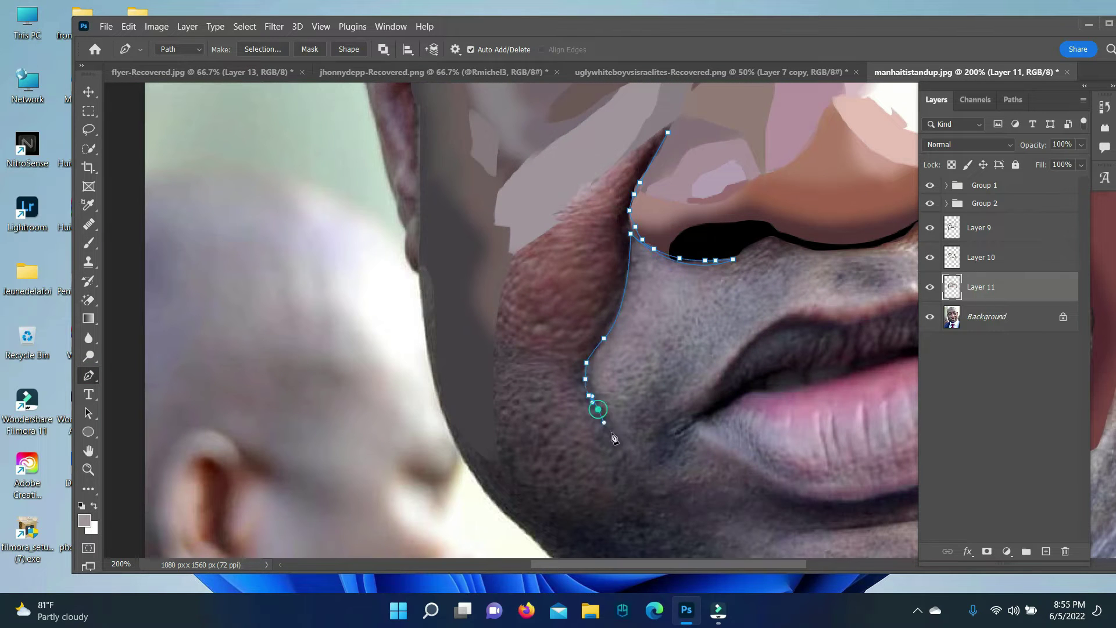
Fill the nose-fold path selection with the dark colour.
right_click(633, 238)
key(Return)
key(b)
key(alt+BackSpace)
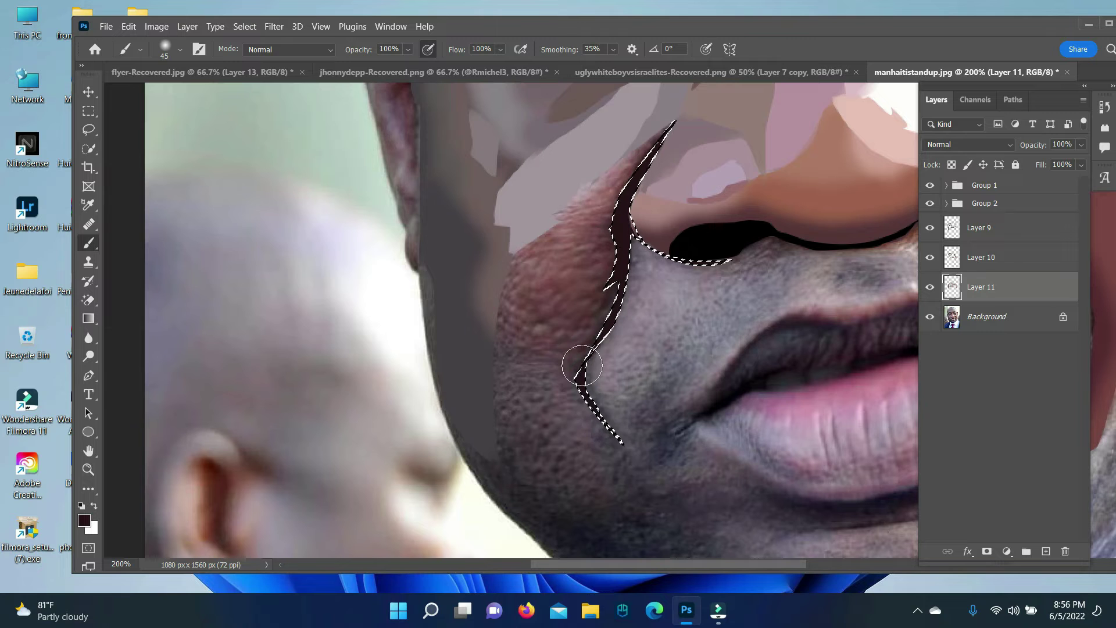
Shade the mouth-corner patch grey on a new layer and deselect.
key(p)
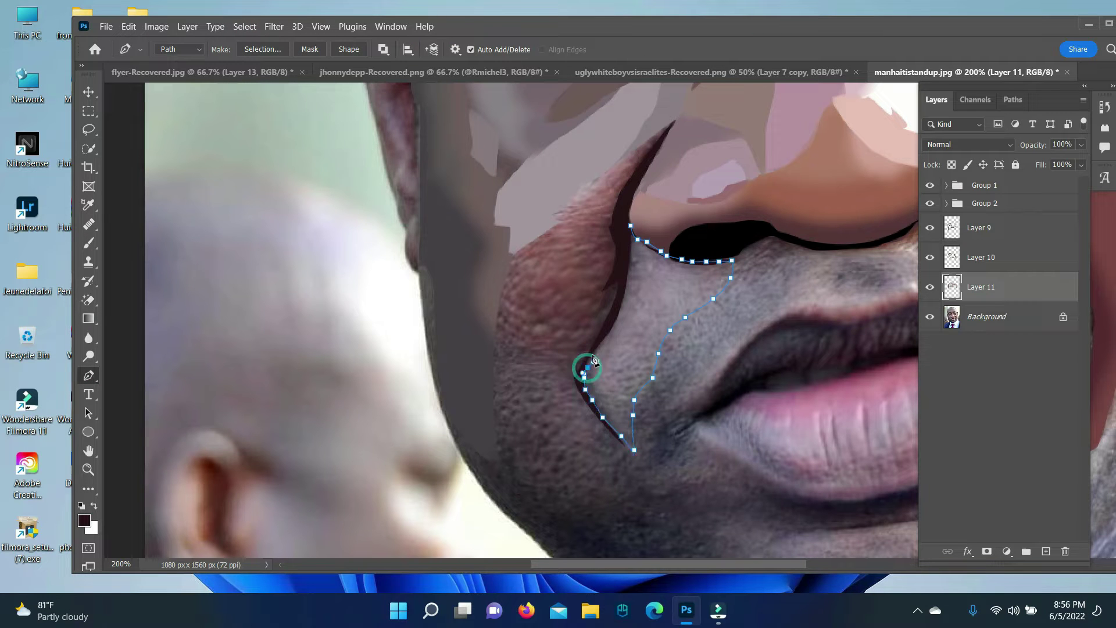
key(ctrl+Return)
ctrl+click(1046, 551)
click(85, 521)
click(387, 332)
key(b)
key(alt+BackSpace)
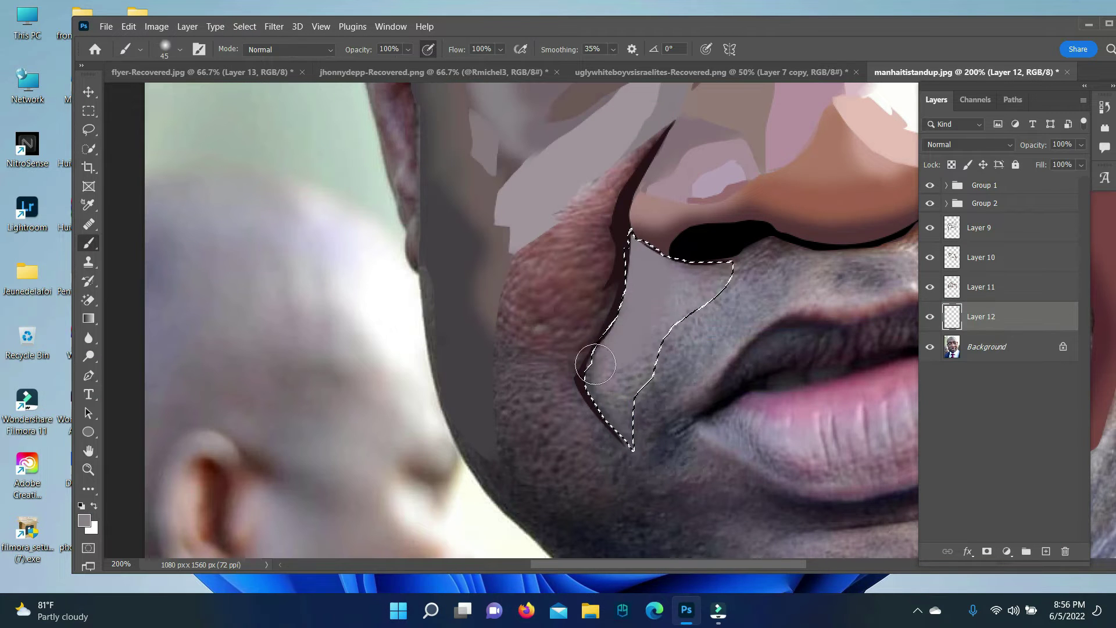
click(84, 520)
click(387, 332)
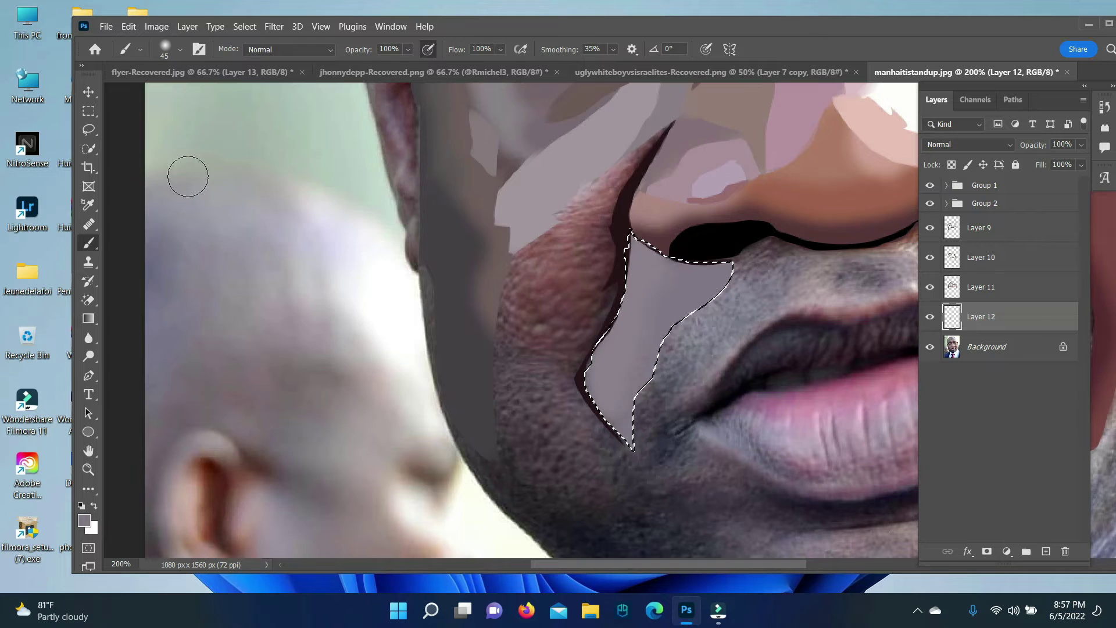
key(ctrl+d)
Make a selection from the next path and fill it dark brown.
key(p)
key(ctrl+Return)
key(b)
click(84, 521)
click(387, 332)
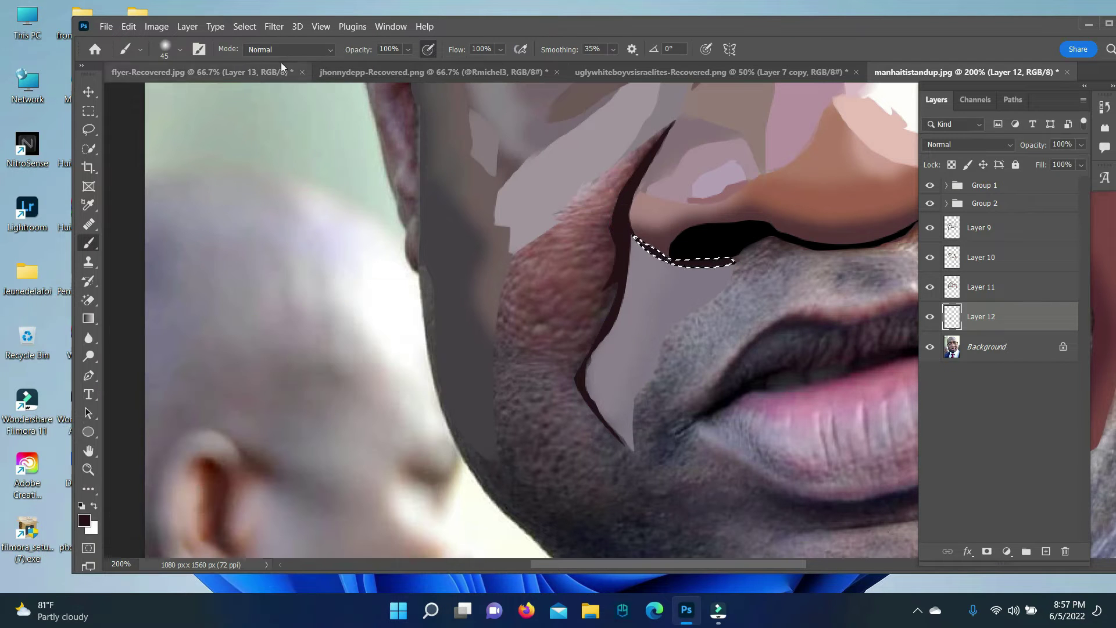
Shade the skin under the nose lighter grey-purple on Layer 11, then deselect.
click(948, 293)
key(p)
right_click(871, 298)
key(Return)
key(b)
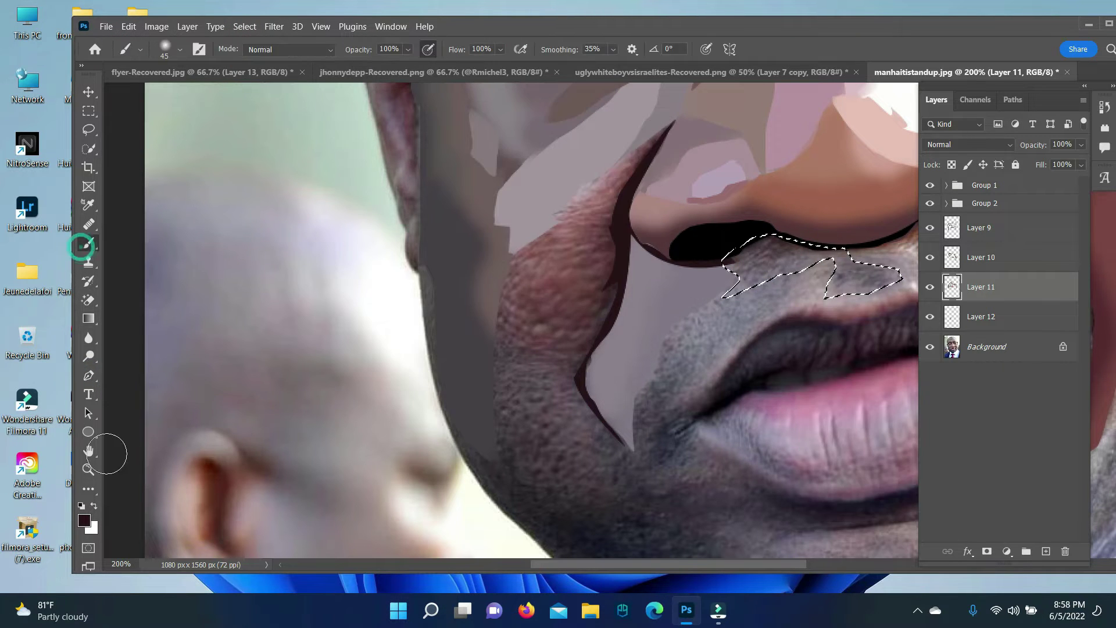
click(84, 520)
click(387, 332)
click(983, 317)
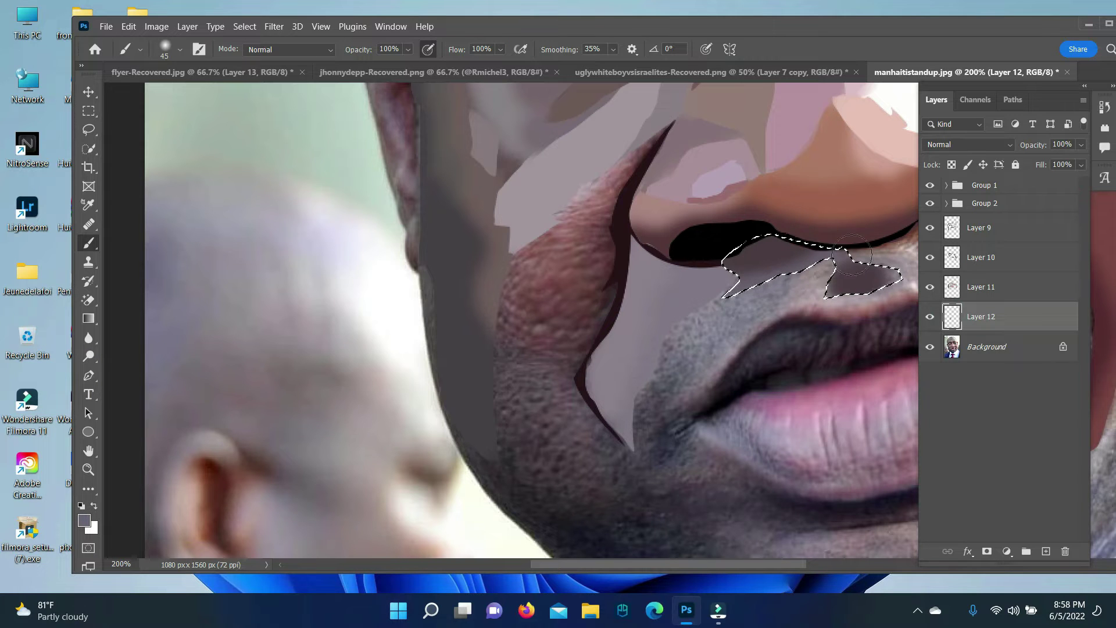
click(245, 26)
click(256, 51)
key(p)
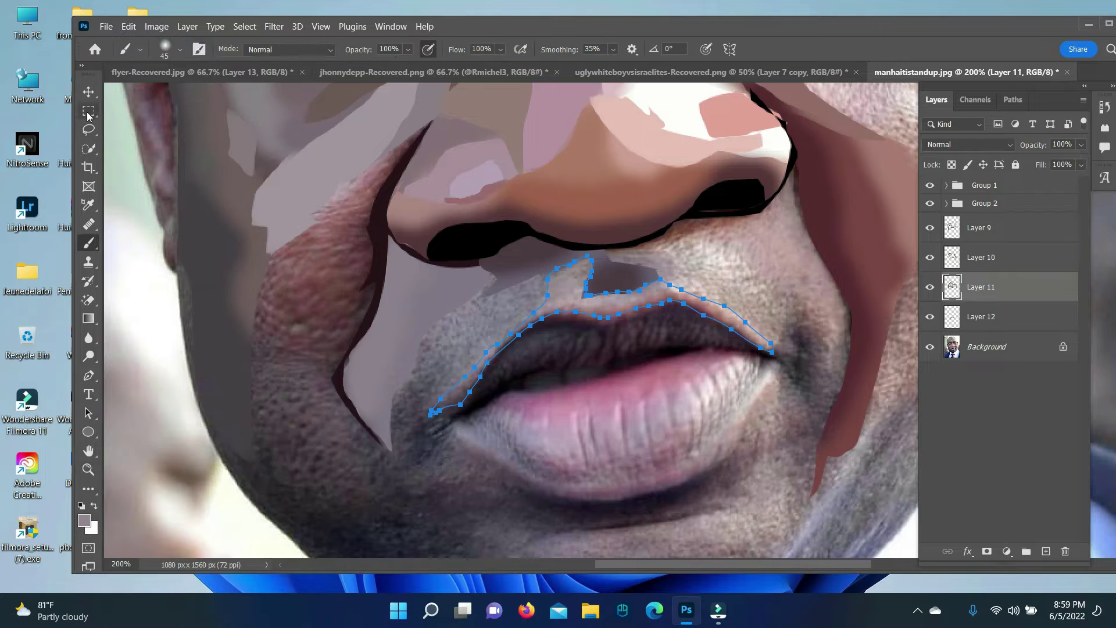
Paint the upper lip pink on Layer 12 and fill the mouth path selection.
click(959, 318)
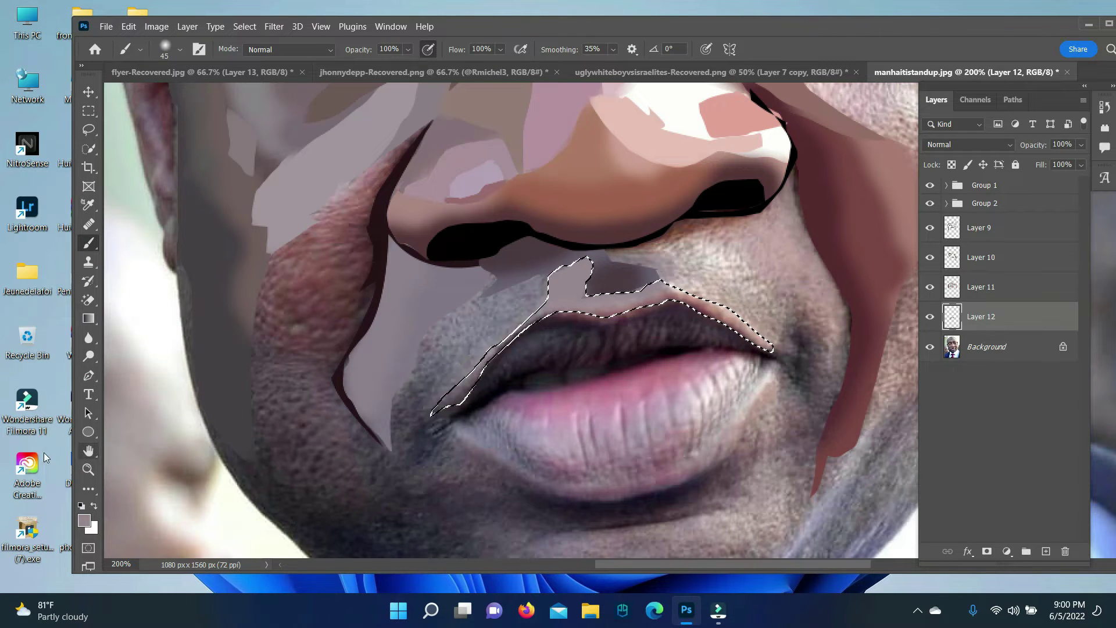
drag(756, 346, 478, 384)
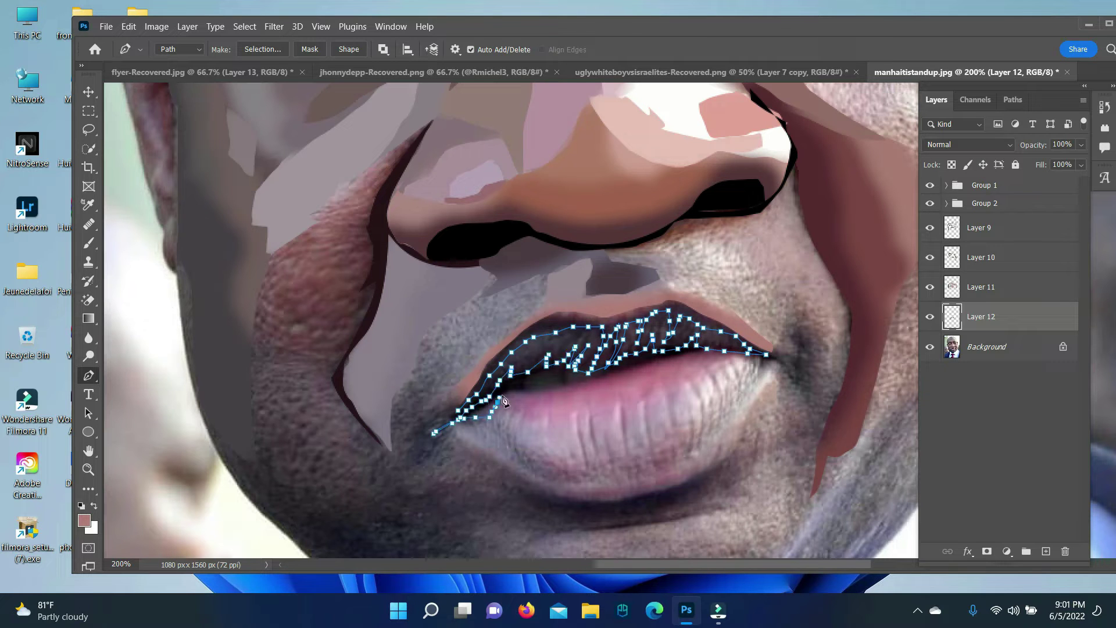
right_click(482, 375)
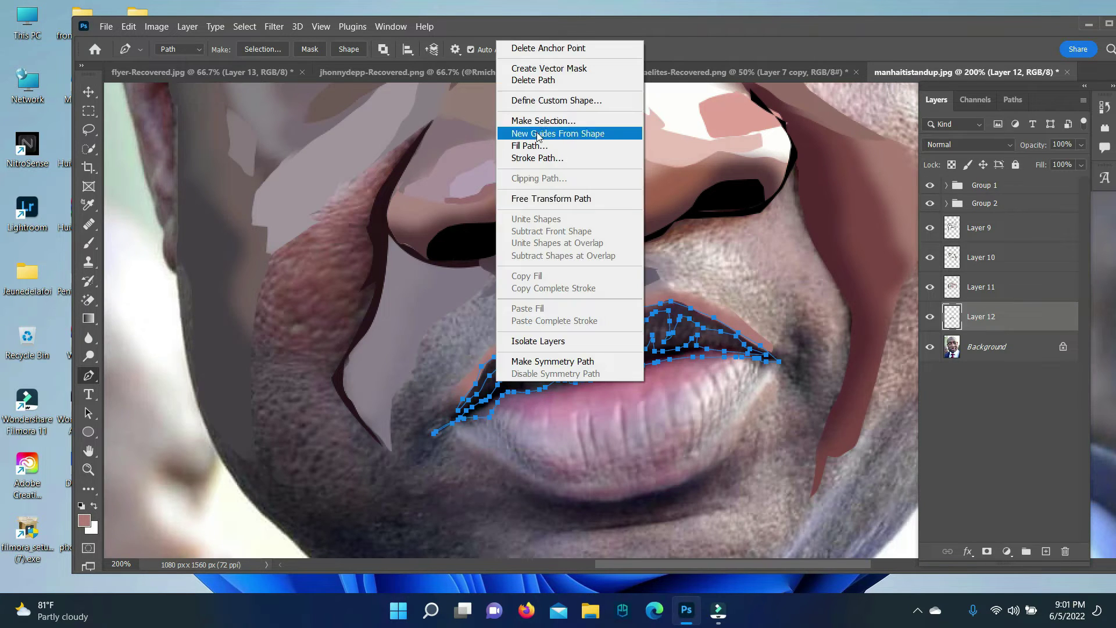
click(599, 125)
key(b)
key(d)
key(ctrl+d)
On a new Layer 13, fill the mouth interior dark grey and deselect.
key(ctrl+shift+alt+n)
key(p)
drag(766, 351, 756, 346)
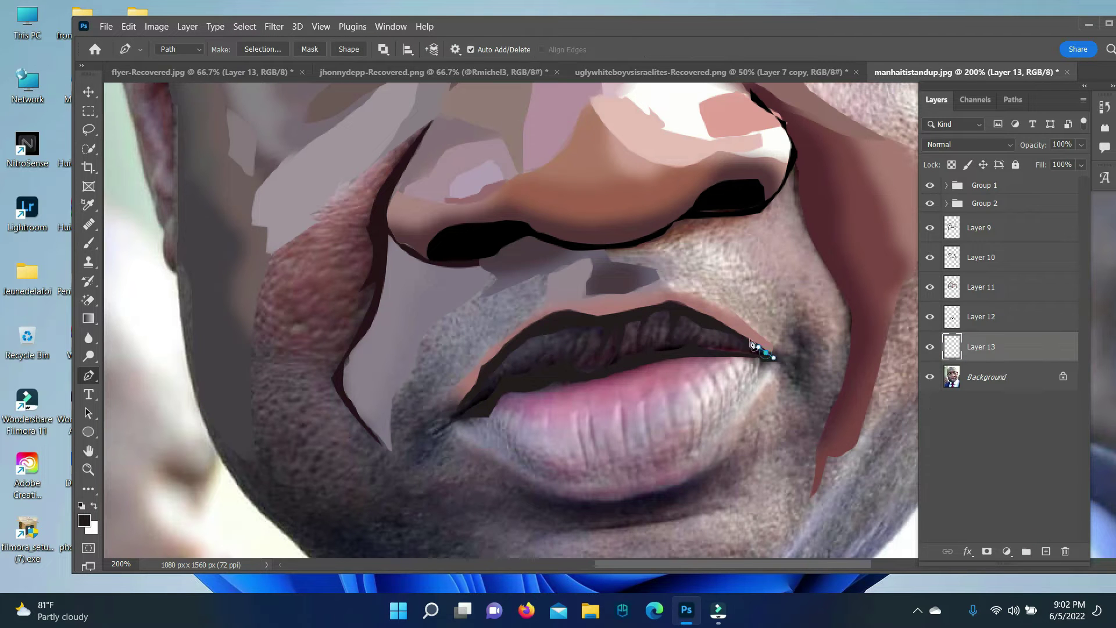
key(ctrl+Return)
click(85, 521)
click(388, 335)
key(alt+BackSpace)
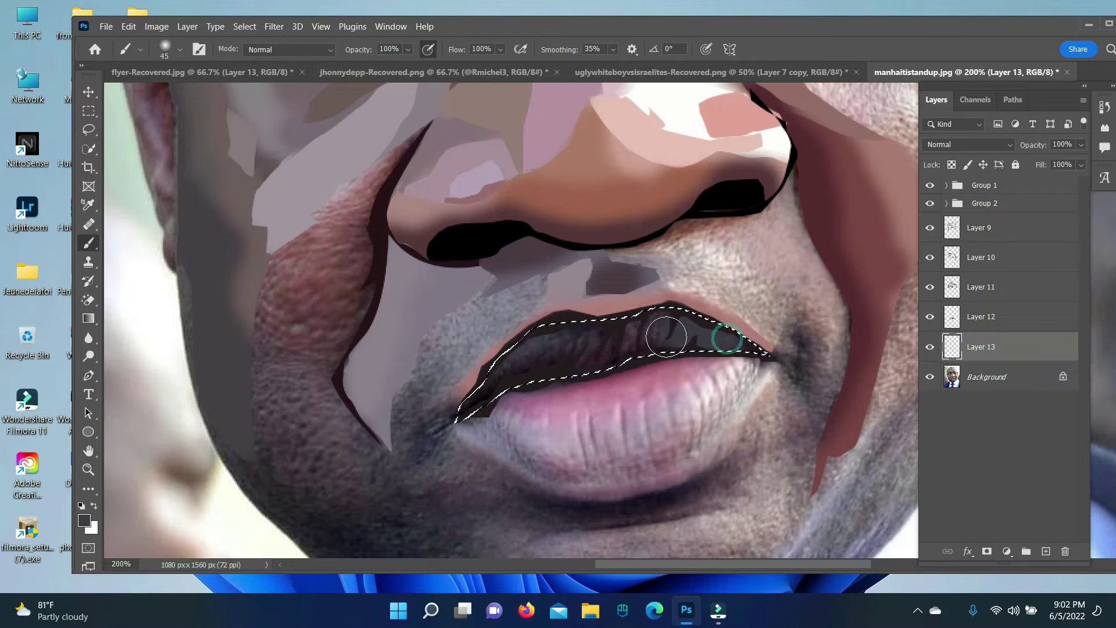
click(84, 520)
key(Return)
click(245, 26)
click(256, 53)
Trace a path along the lower teeth edge and paint the strip.
key(p)
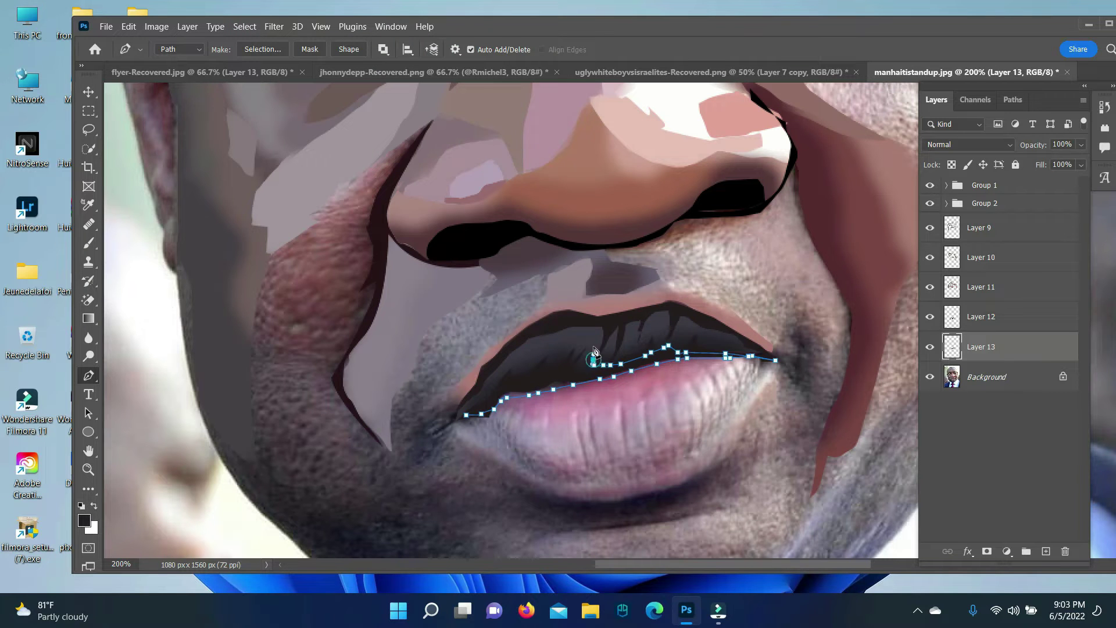
click(457, 410)
key(ctrl+Return)
key(b)
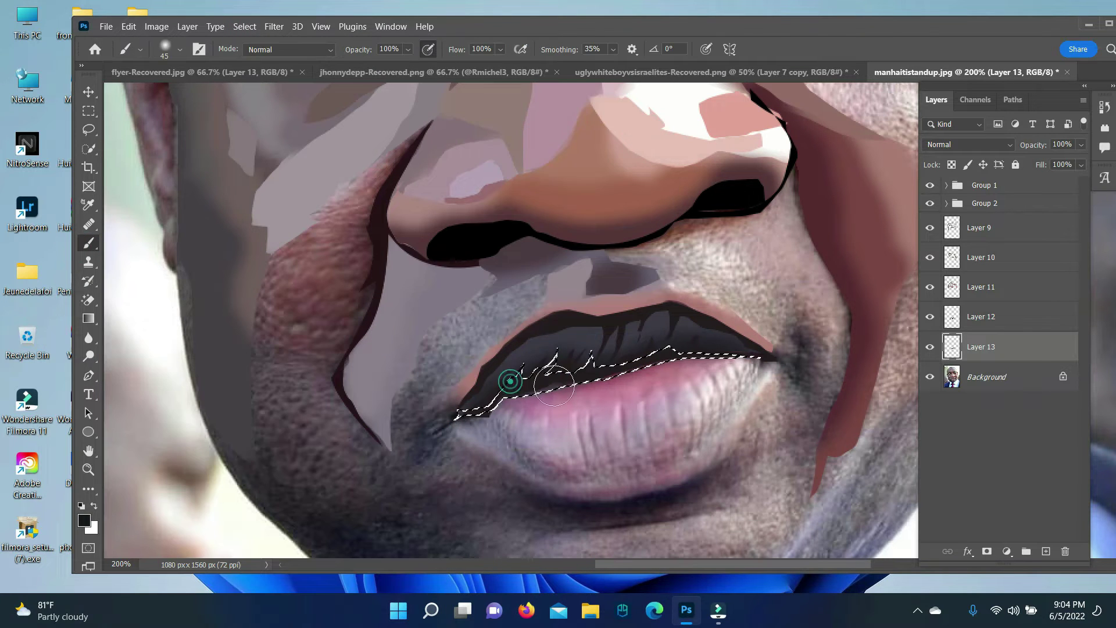
key(p)
key(alt+bracketright)
key(alt+bracketright)
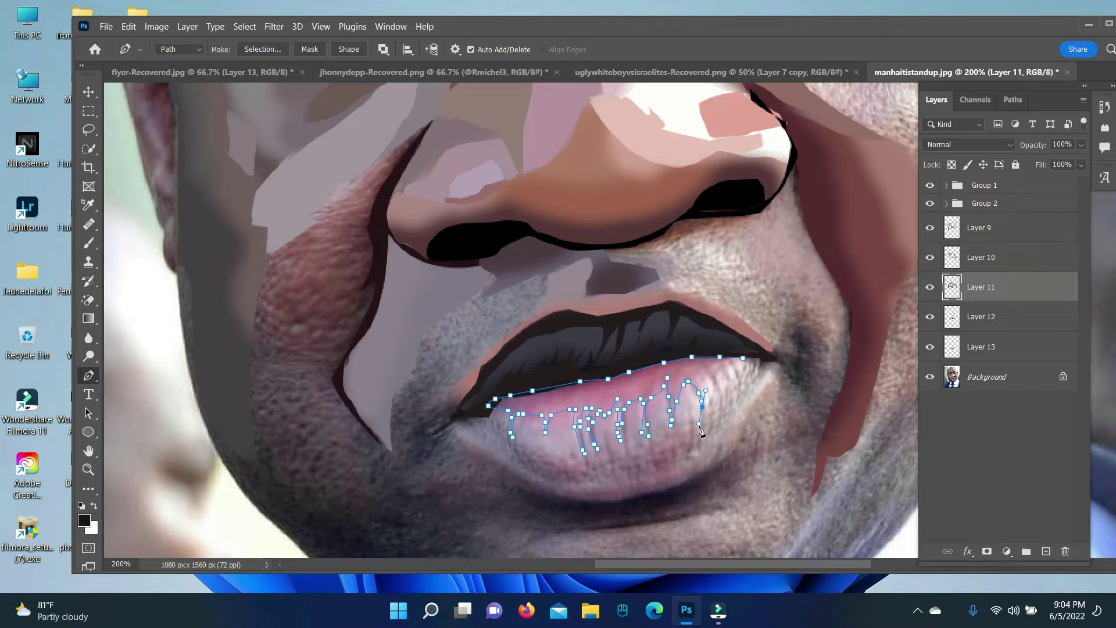
Turn the teeth path into a selection, paint it pink, then deselect.
key(ctrl+Return)
click(84, 521)
key(Escape)
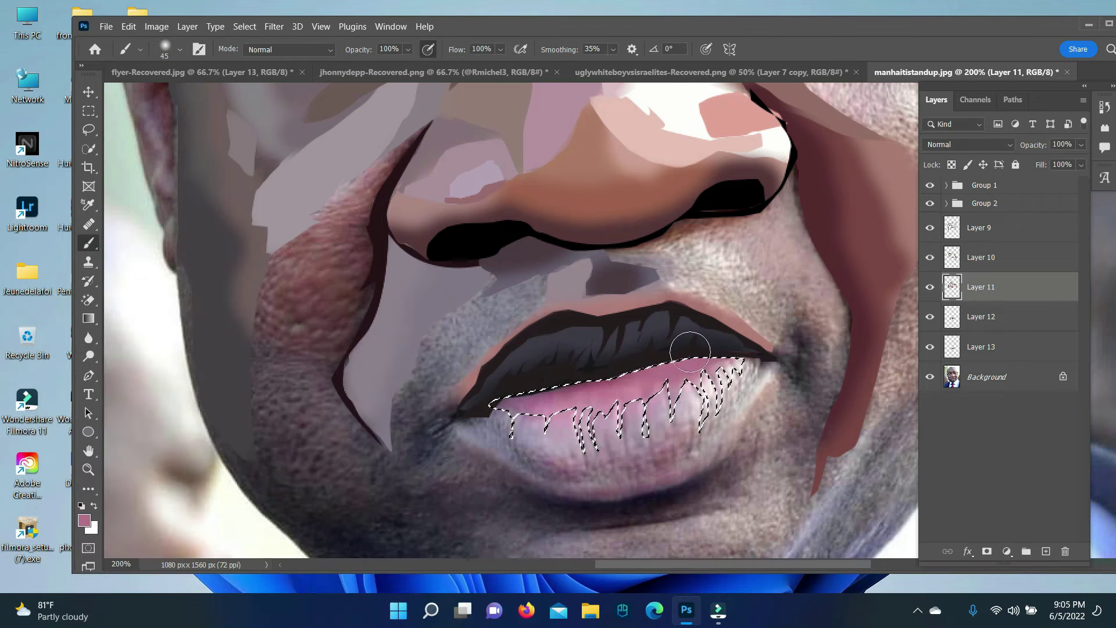
click(84, 521)
click(511, 399)
key(Return)
drag(506, 445, 721, 383)
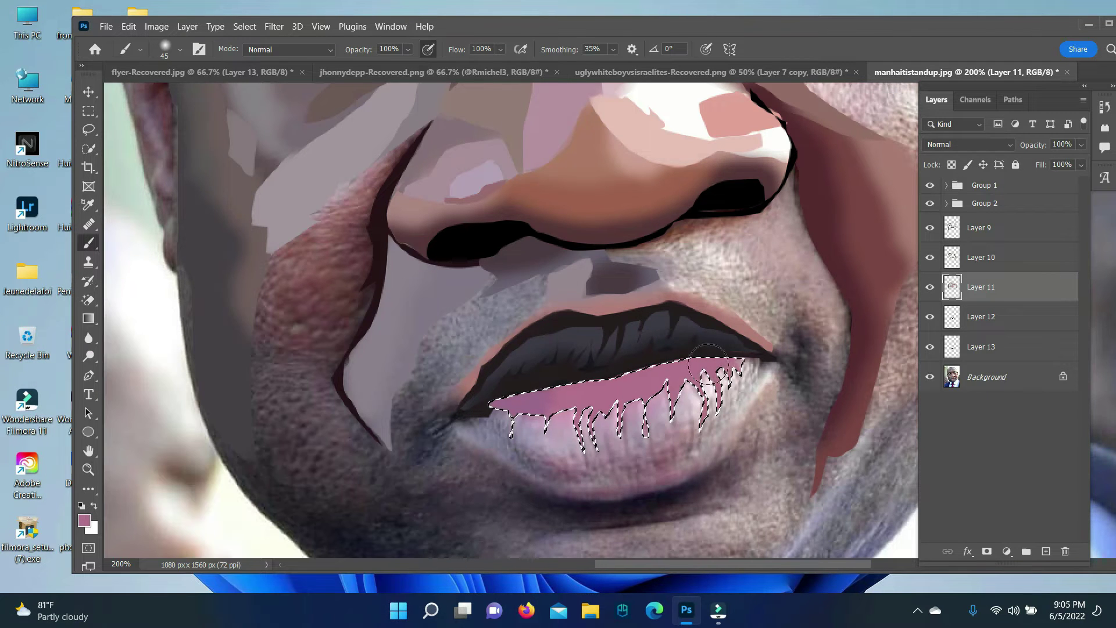
key(ctrl+d)
Trace a path from the lip corner and select it on Layer 12 with light mauve-pink.
key(p)
click(761, 357)
click(745, 385)
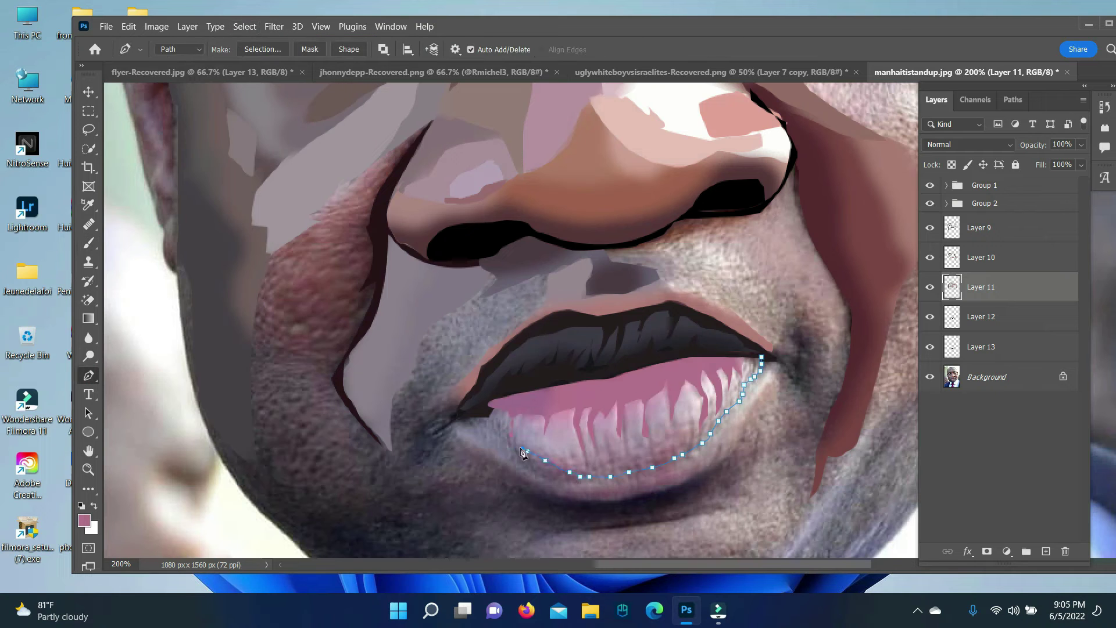
key(ctrl+Return)
key(alt+bracketleft)
click(84, 521)
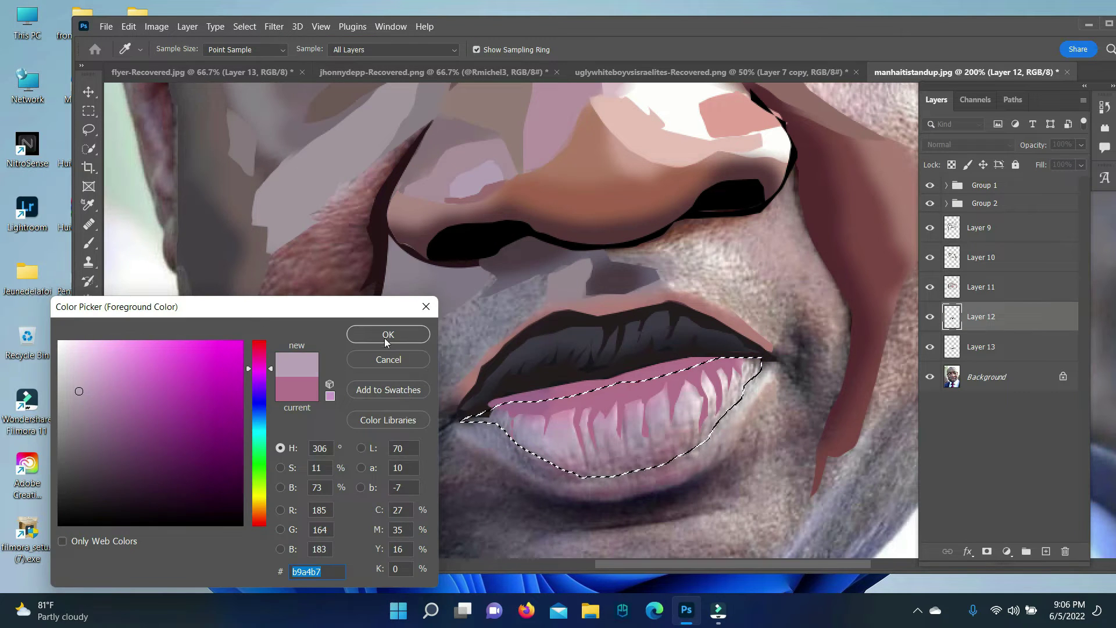
click(387, 337)
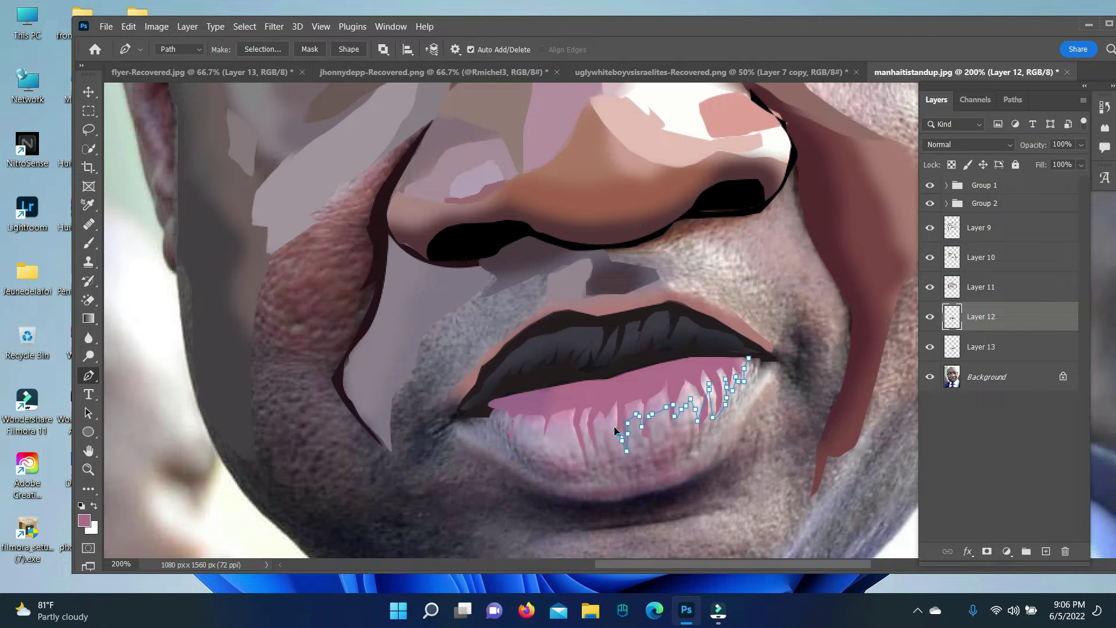
Close a path around the teeth tips and paint it a deeper pink.
click(263, 49)
key(Return)
click(84, 521)
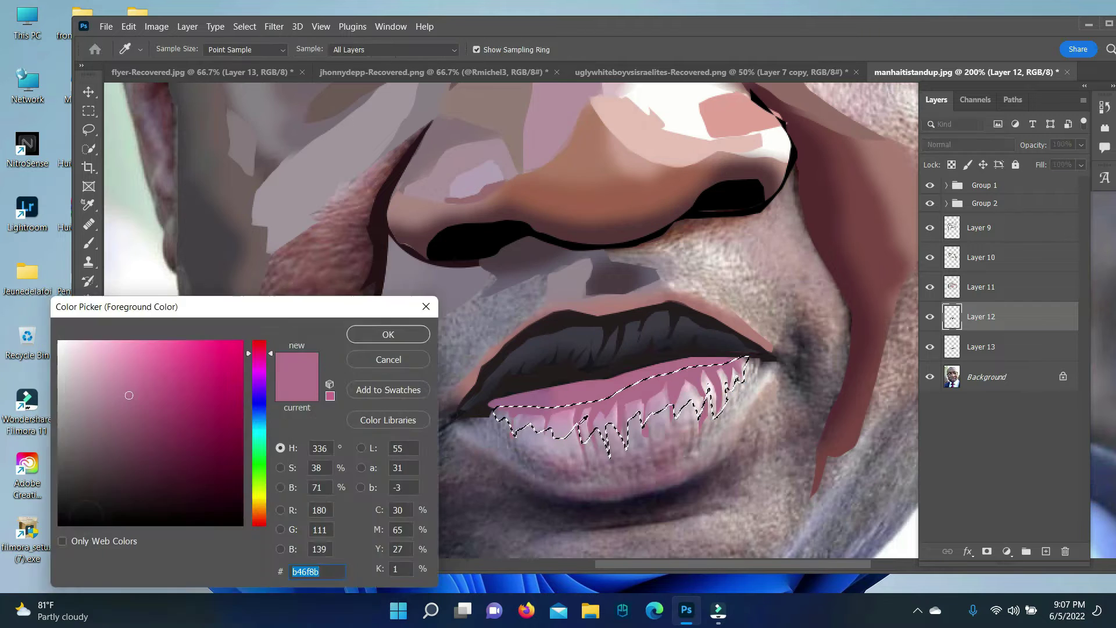
click(386, 332)
key(b)
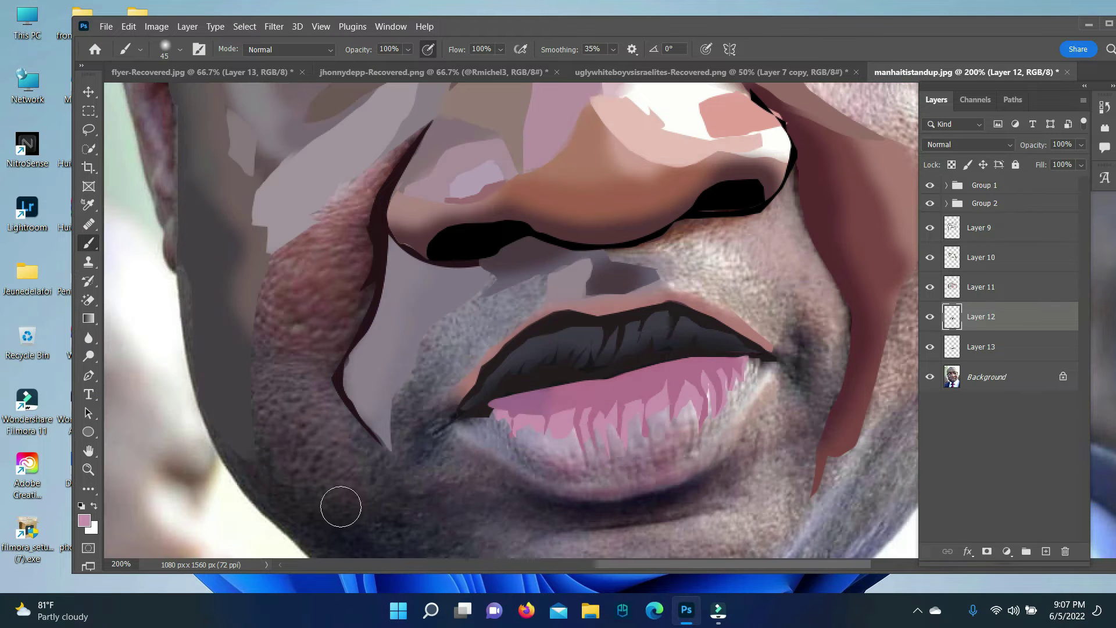
Trace the next tooth shape on Layer 13 and paint it lighter mauve.
key(alt+bracketleft)
key(p)
click(493, 415)
click(494, 418)
key(ctrl+Return)
click(84, 521)
click(387, 332)
key(b)
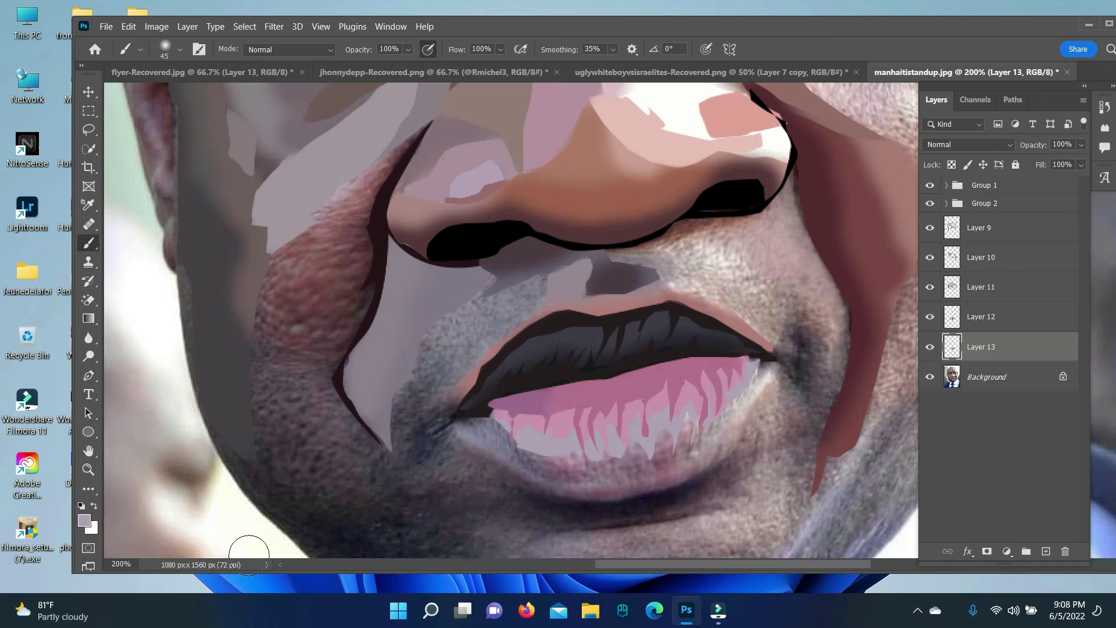
key(p)
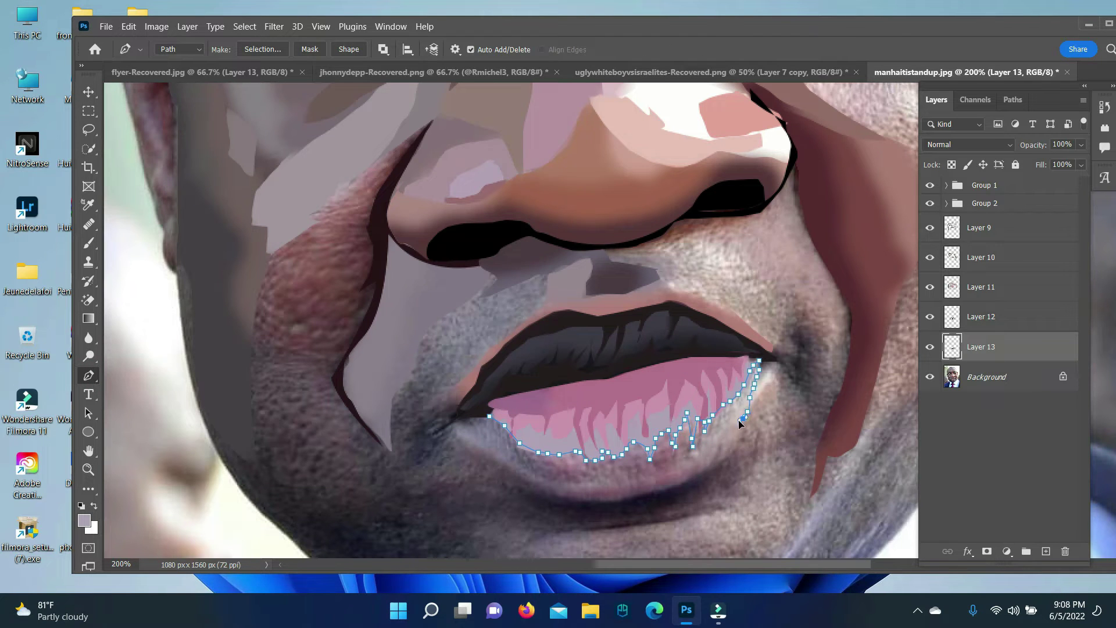
Close the lower lip path, select it and sample a lighter pinkish-grey from the lip.
click(455, 431)
key(Return)
click(83, 520)
key(Return)
key(b)
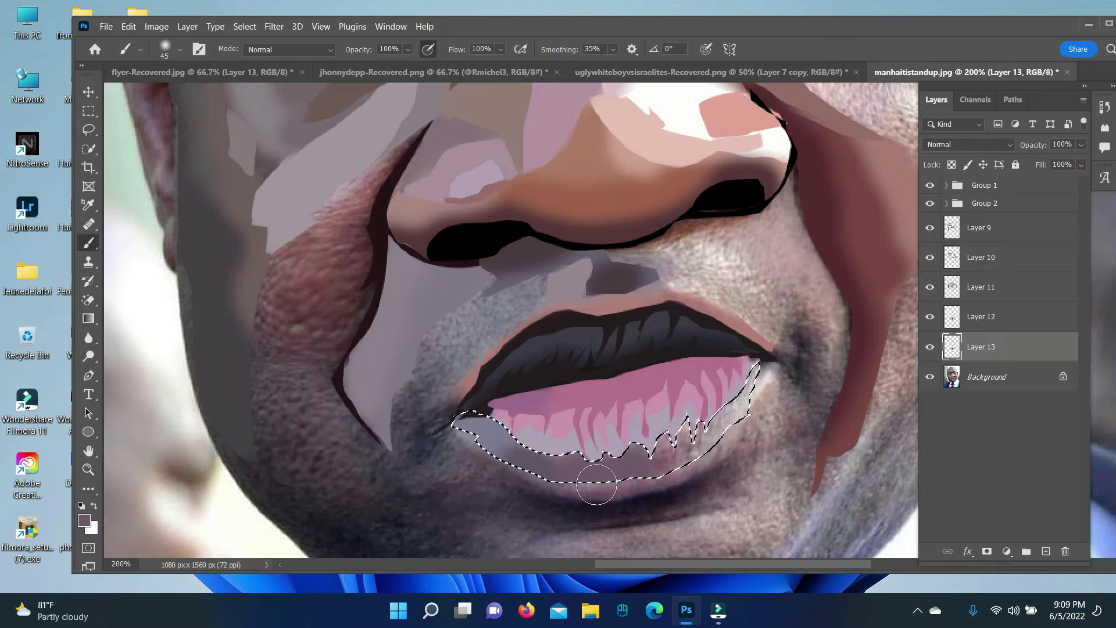
alt+click(762, 379)
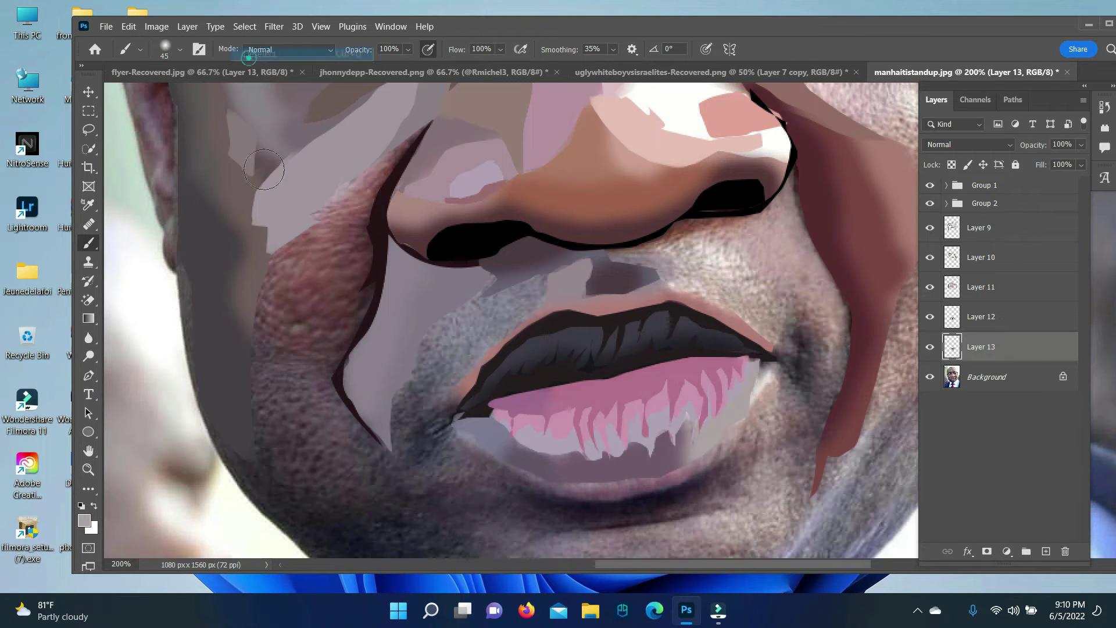
Paint a light patch at the right corner of the lower lip.
key(p)
click(766, 362)
click(85, 520)
click(387, 331)
click(86, 244)
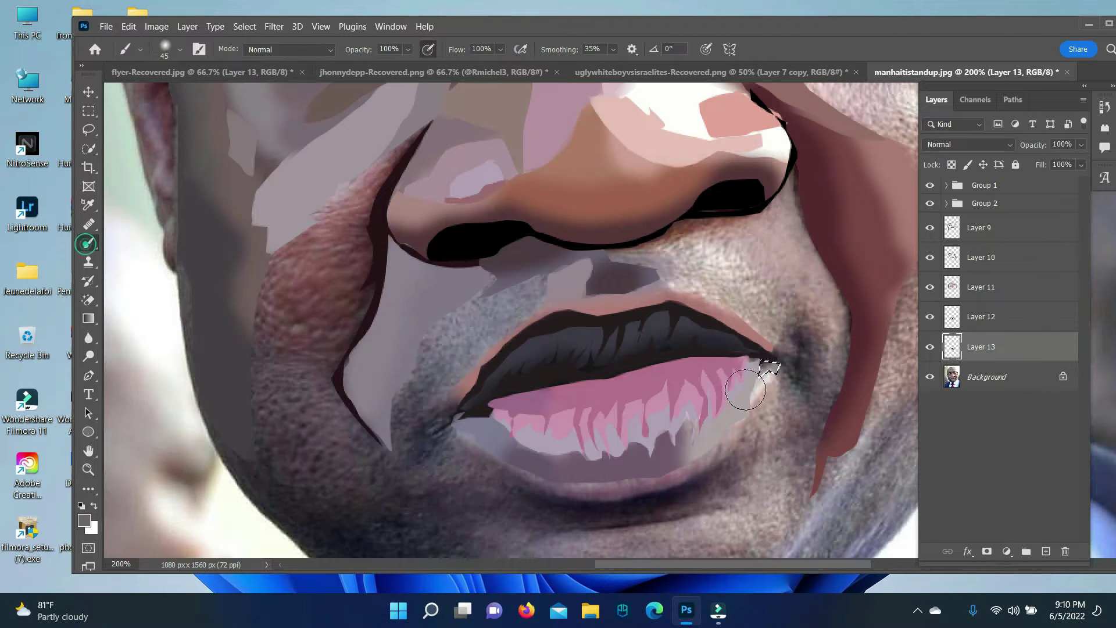
drag(771, 373, 731, 431)
right_click(762, 380)
Undo the last change and turn the lower lip path into a selection.
click(84, 521)
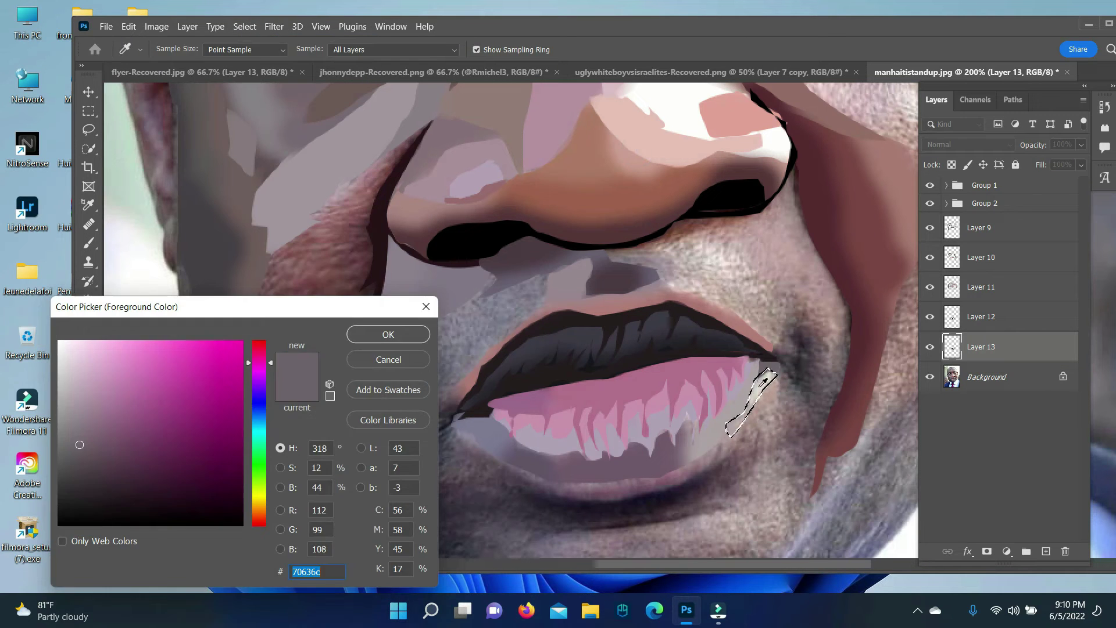
click(386, 331)
key(ctrl+z)
key(p)
click(765, 391)
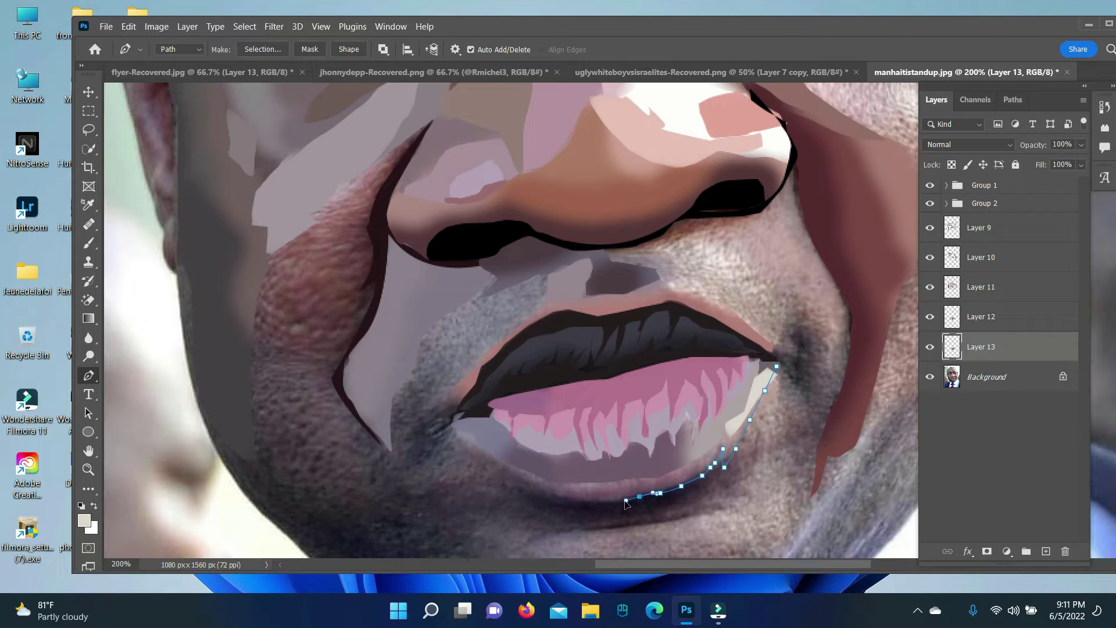
key(ctrl+Return)
key(b)
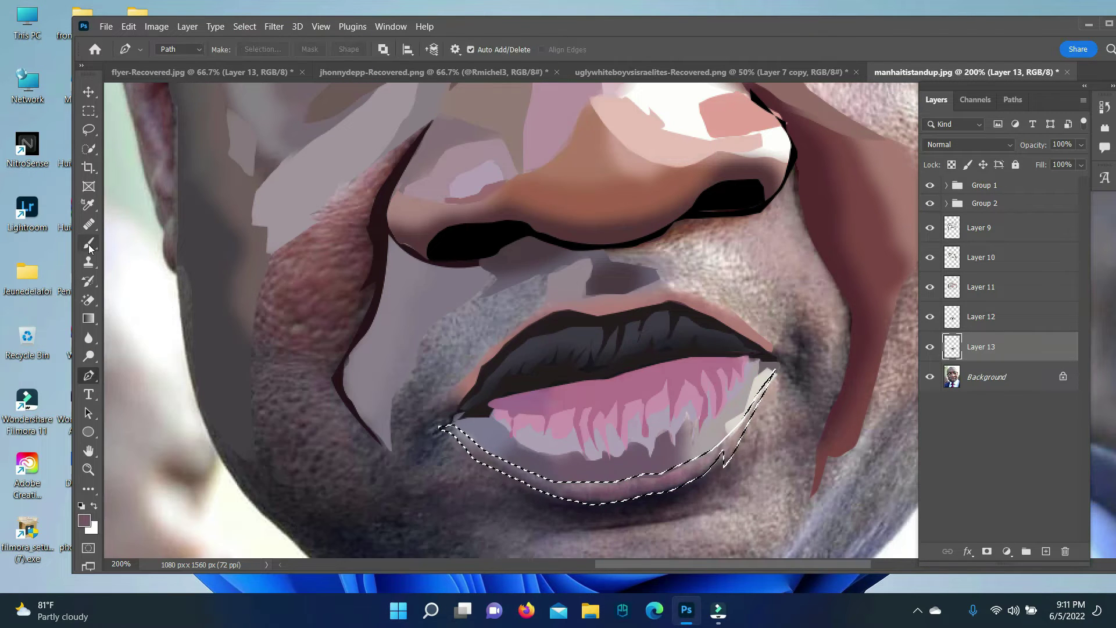
Shade the lower lip mauve and clear the selection.
alt+click(391, 333)
click(85, 521)
click(386, 331)
click(244, 26)
click(256, 53)
key(p)
Paint a black line along the lower lip edge, then deselect.
right_click(728, 461)
click(747, 199)
click(84, 521)
click(116, 558)
click(381, 332)
key(b)
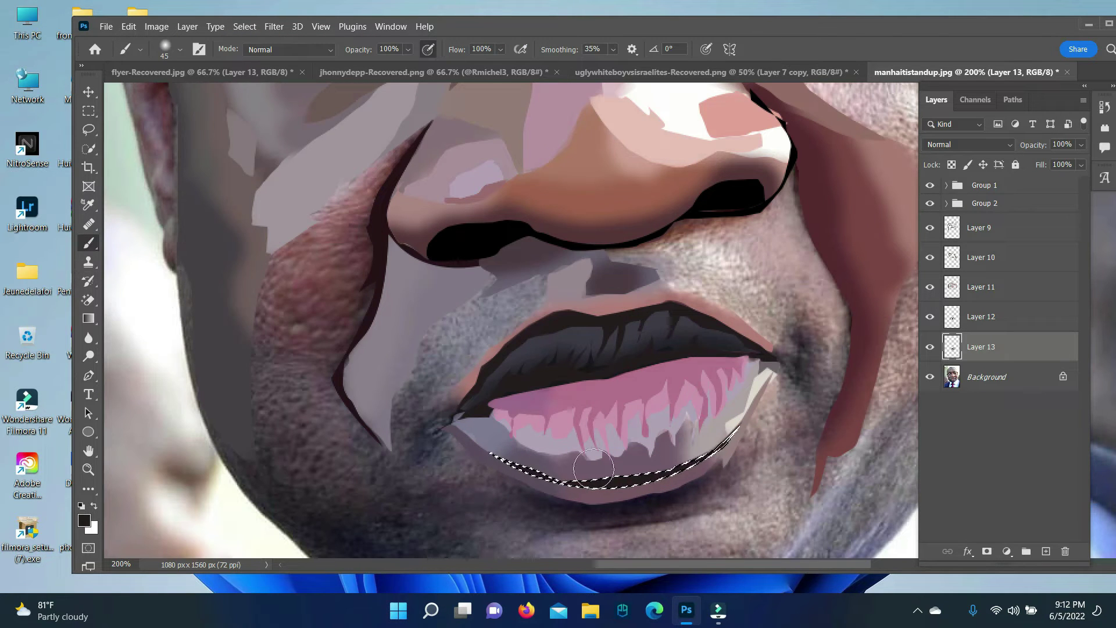
drag(593, 469, 721, 448)
key(ctrl+d)
scroll(523, 407, down, 3)
Paint the shadow under the lower lip on Layer 12 in chin-sampled mauve-grey.
key(p)
click(478, 355)
click(547, 383)
key(ctrl+Return)
click(981, 317)
key(b)
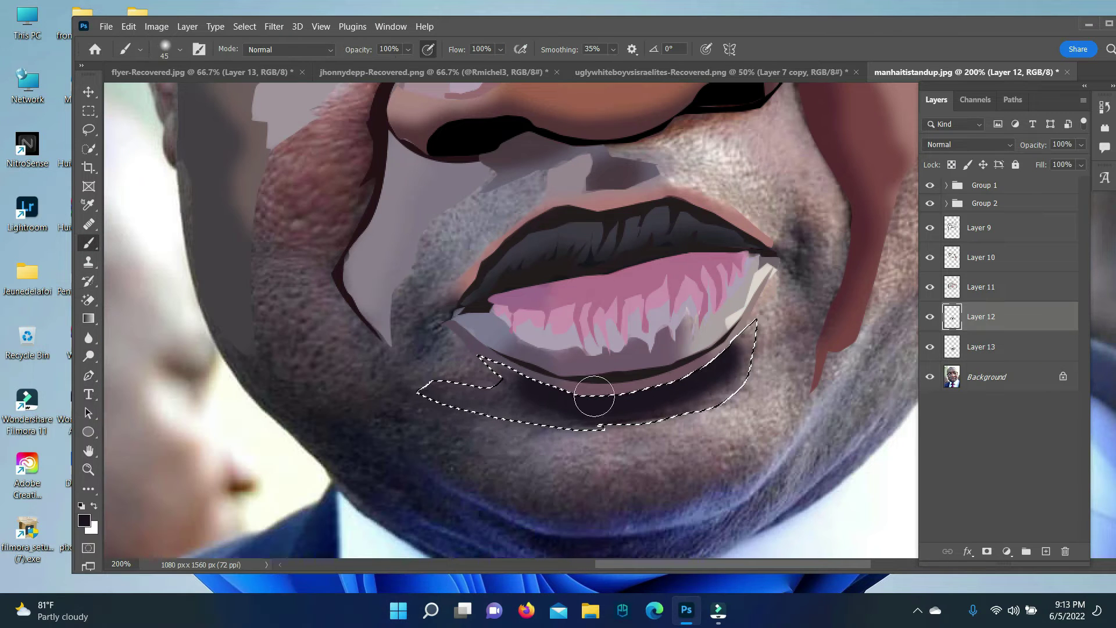
alt+click(748, 331)
key(alt+bracketleft)
click(424, 399)
Check the whole portrait, then trace and dark-fill the mouth-corner shadow on Layer 11.
click(86, 474)
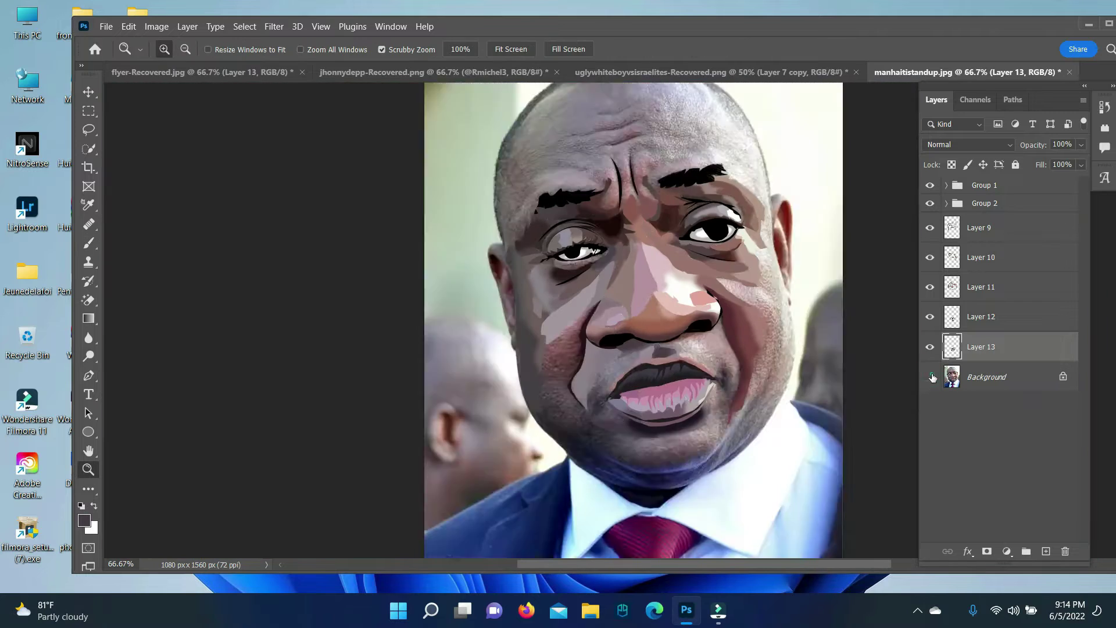
key(p)
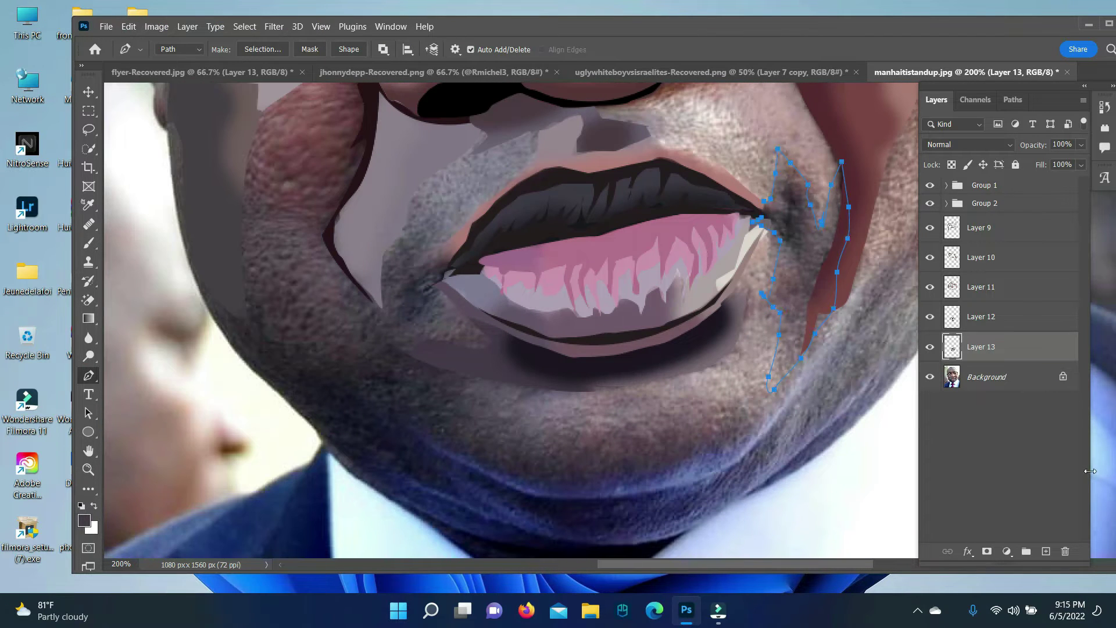
right_click(807, 204)
click(767, 279)
click(981, 287)
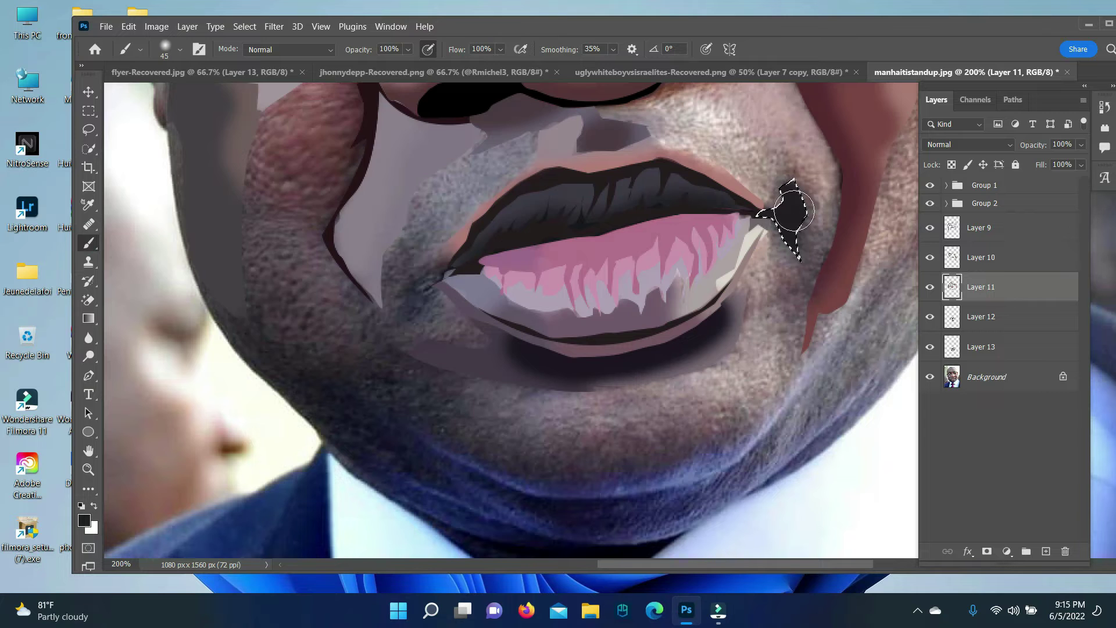
key(ctrl+Return)
Paint grey into the crease beside the mouth corner on Layer 12.
click(84, 521)
click(386, 331)
click(128, 26)
click(981, 317)
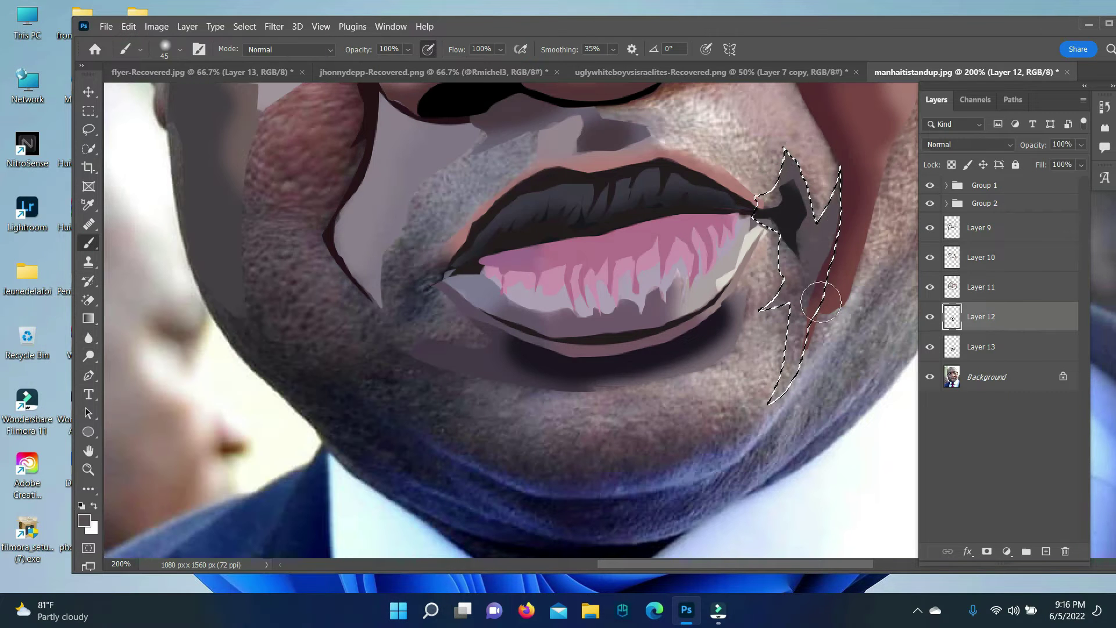
drag(821, 301, 842, 222)
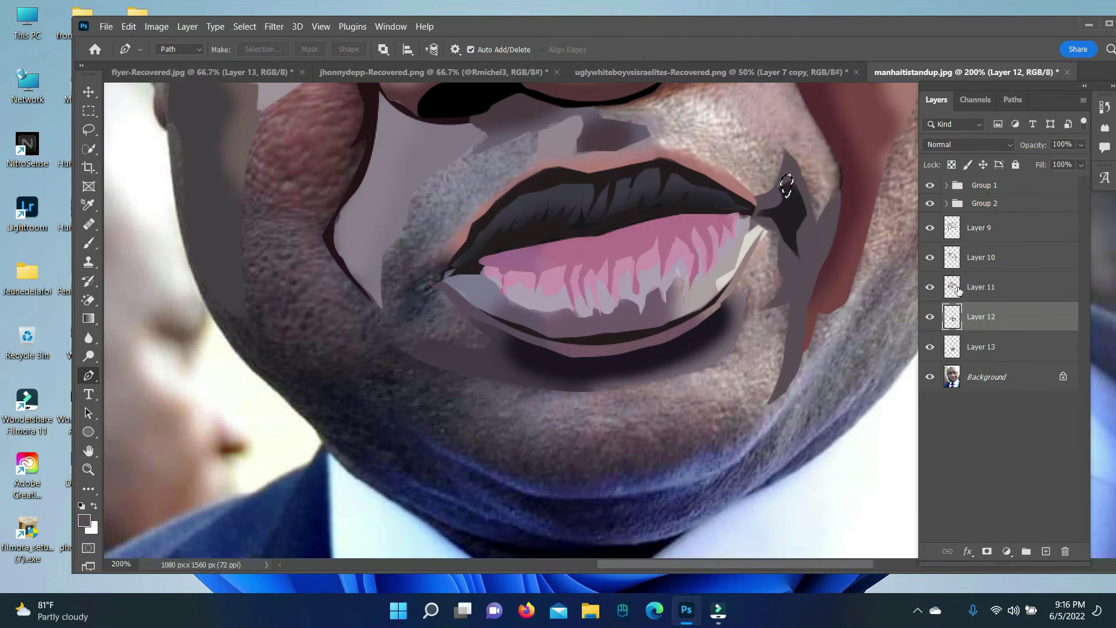
Pick a darker shading colour on Layer 11 and drop the selection.
click(981, 286)
click(84, 520)
click(396, 337)
click(244, 27)
click(269, 57)
key(p)
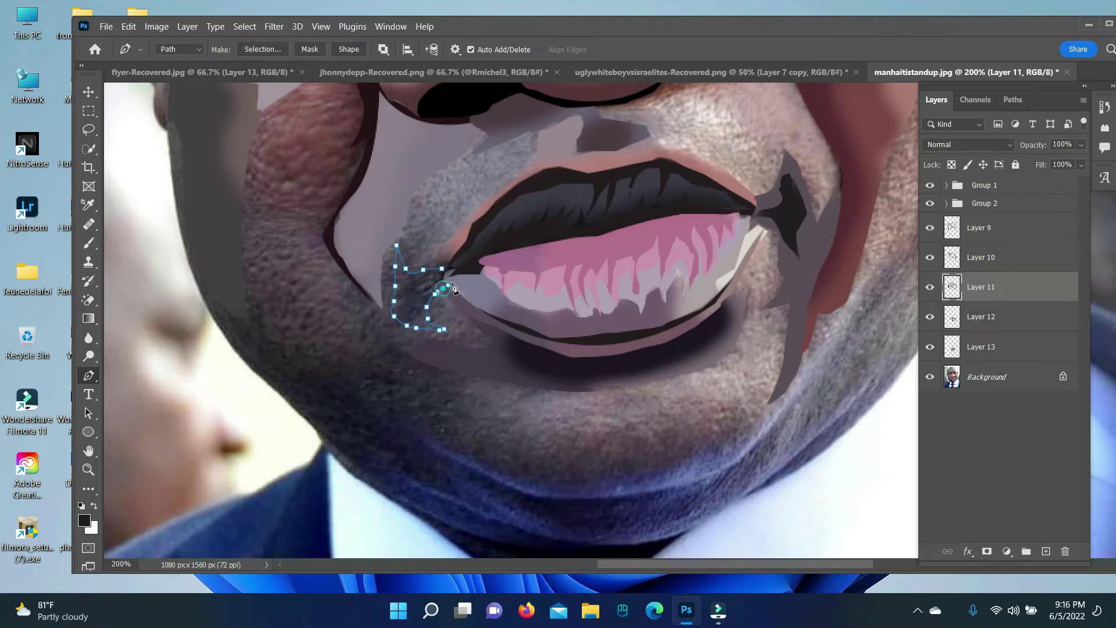
Trace the shadow at the left mouth corner and fill it dark.
key(alt+BackSpace)
click(244, 26)
click(270, 57)
click(981, 316)
click(468, 226)
click(423, 195)
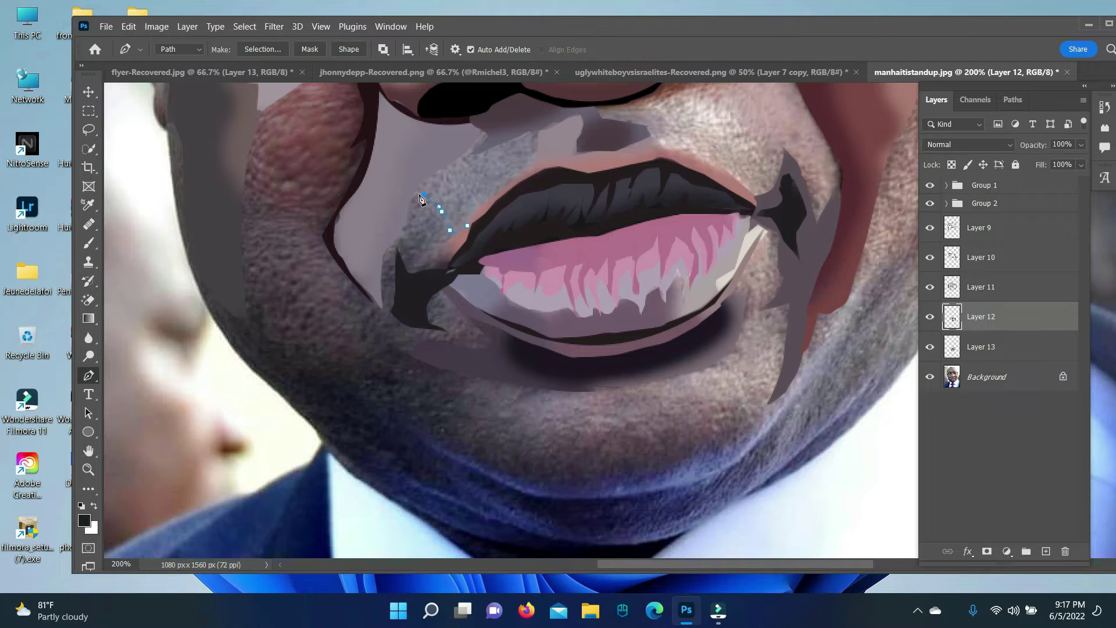
key(ctrl+Return)
key(b)
key(alt+BackSpace)
click(245, 26)
Outline a shape beside the left lip and sample a shading colour for it.
click(270, 57)
key(p)
click(464, 222)
click(84, 520)
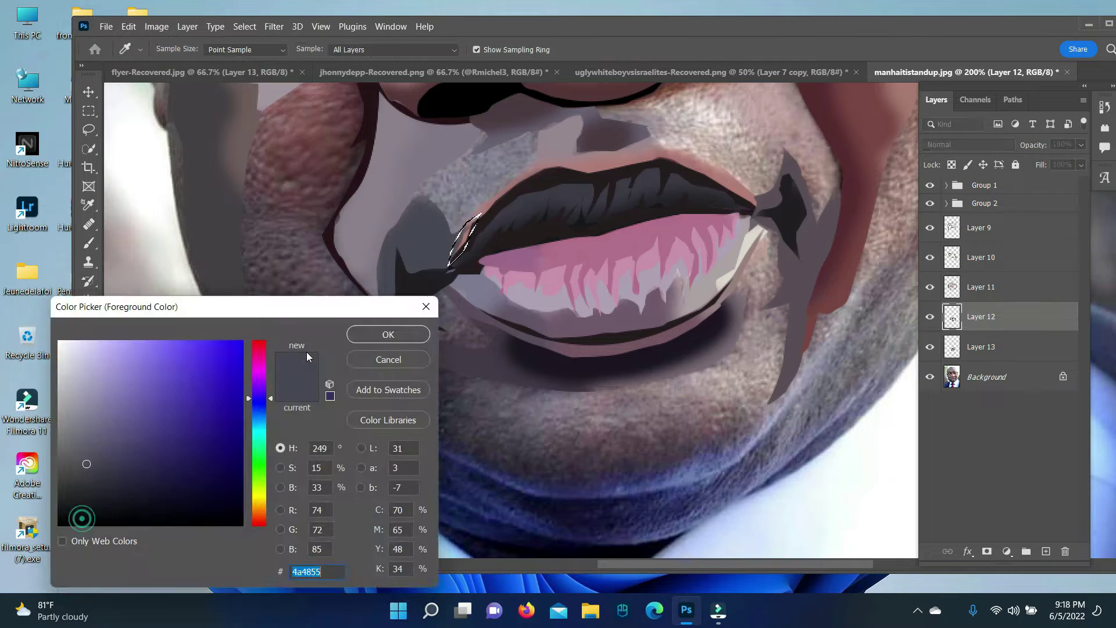
click(387, 332)
scroll(425, 300, up, 3)
click(981, 347)
Fill the traced lip shape with the new shading colour and deselect.
key(p)
right_click(482, 319)
click(523, 343)
click(244, 26)
click(262, 53)
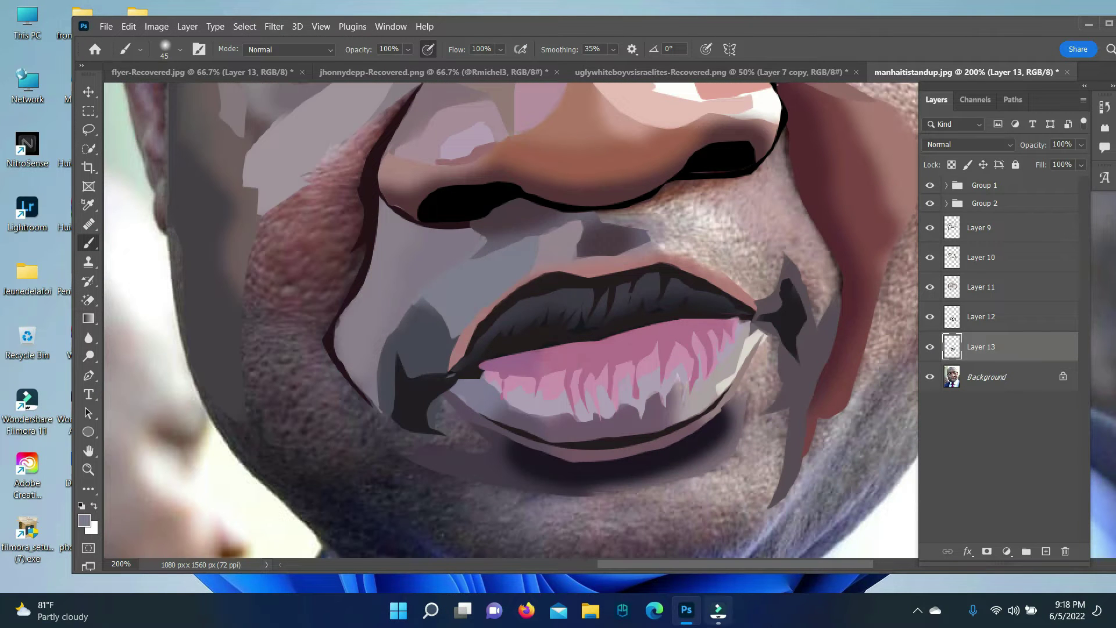
click(89, 375)
Paint a light pink highlight into the selection on Layer 10 beside the nose.
click(84, 520)
click(386, 331)
click(981, 257)
key(b)
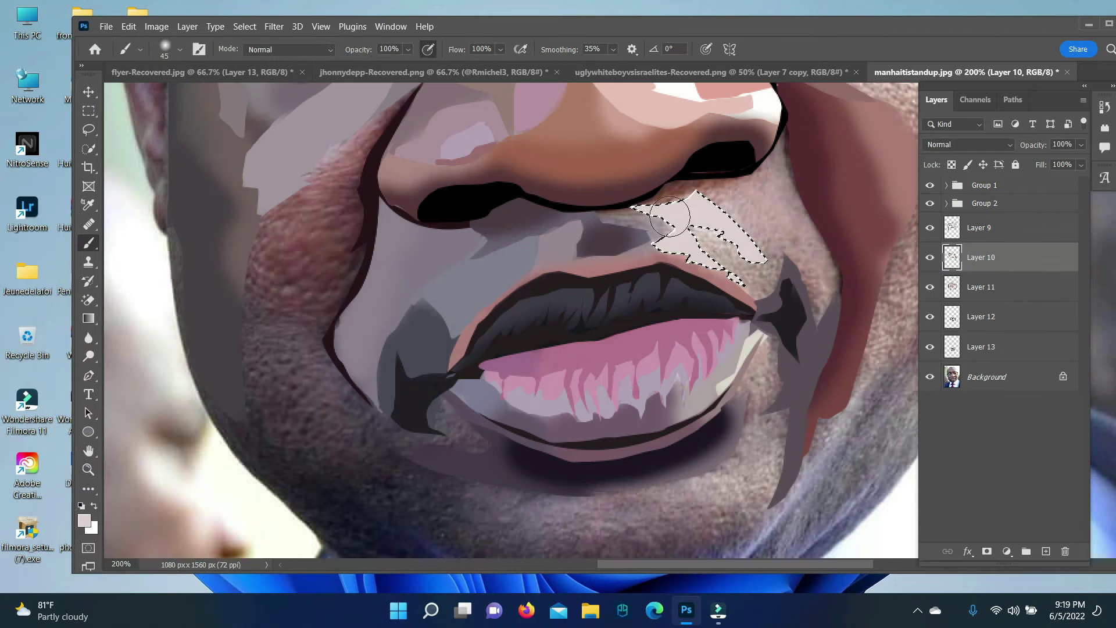
key(ctrl+d)
click(88, 376)
Close the outline under the nose and turn it into a selection.
right_click(766, 172)
click(796, 232)
key(Return)
key(b)
alt+click(680, 182)
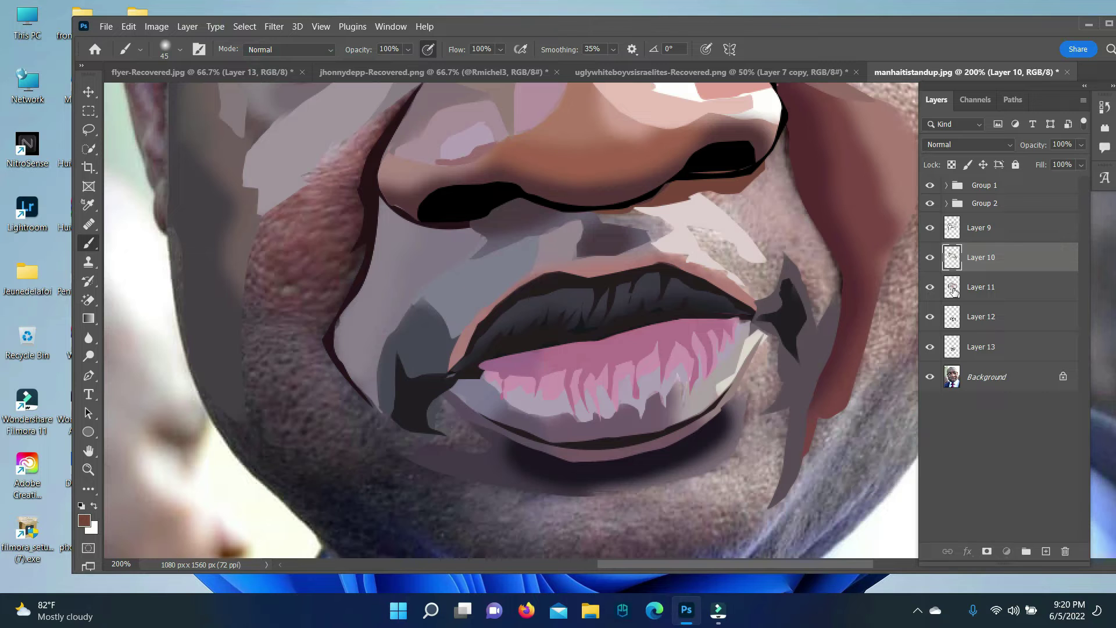
click(954, 290)
key(p)
Fill the small shape under the nose on Layer 11 with grey-pink shading.
right_click(630, 218)
click(661, 277)
key(Return)
click(89, 244)
alt+click(566, 251)
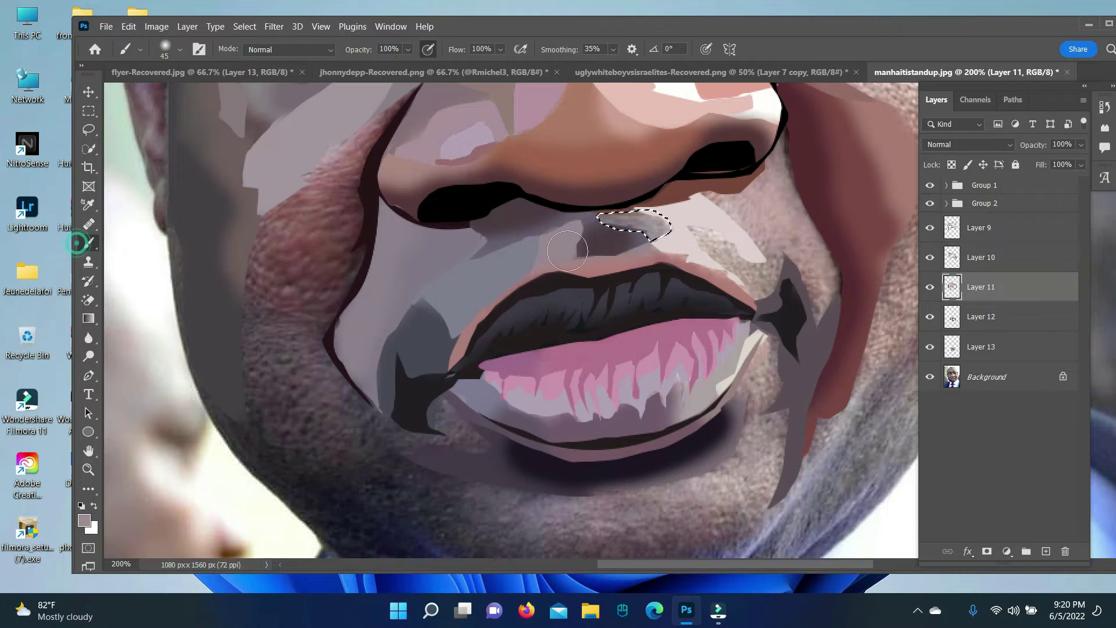
key(p)
click(789, 130)
Trace the right cheek fold toward the nose, select it, and choose a cheek shading colour.
click(786, 157)
click(805, 194)
click(812, 211)
click(826, 238)
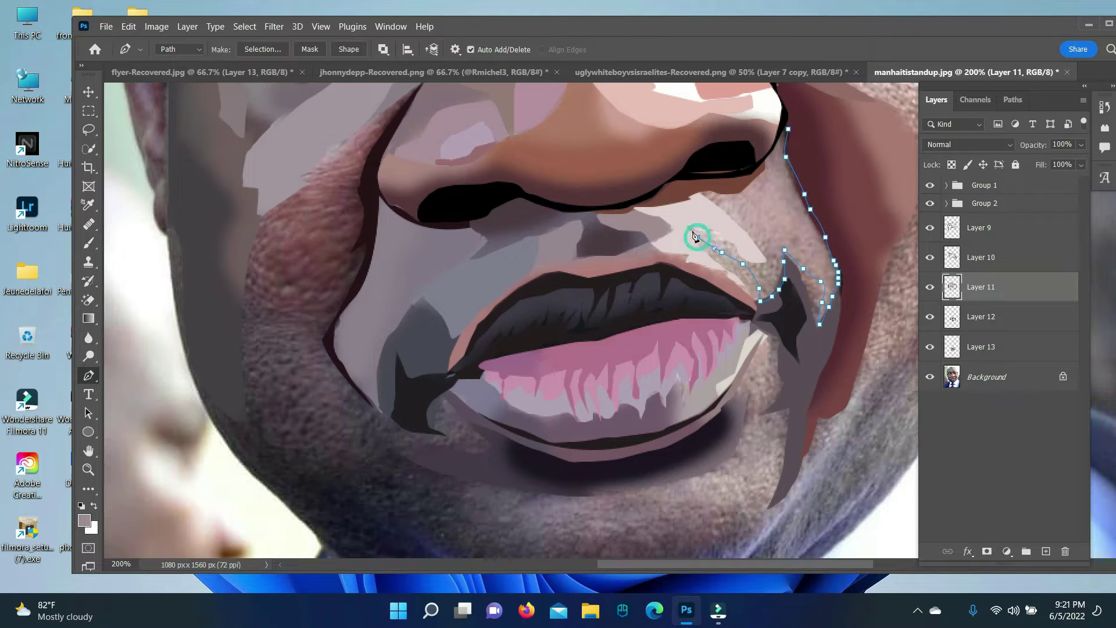
right_click(780, 140)
click(810, 199)
key(Return)
click(84, 520)
click(386, 332)
click(88, 243)
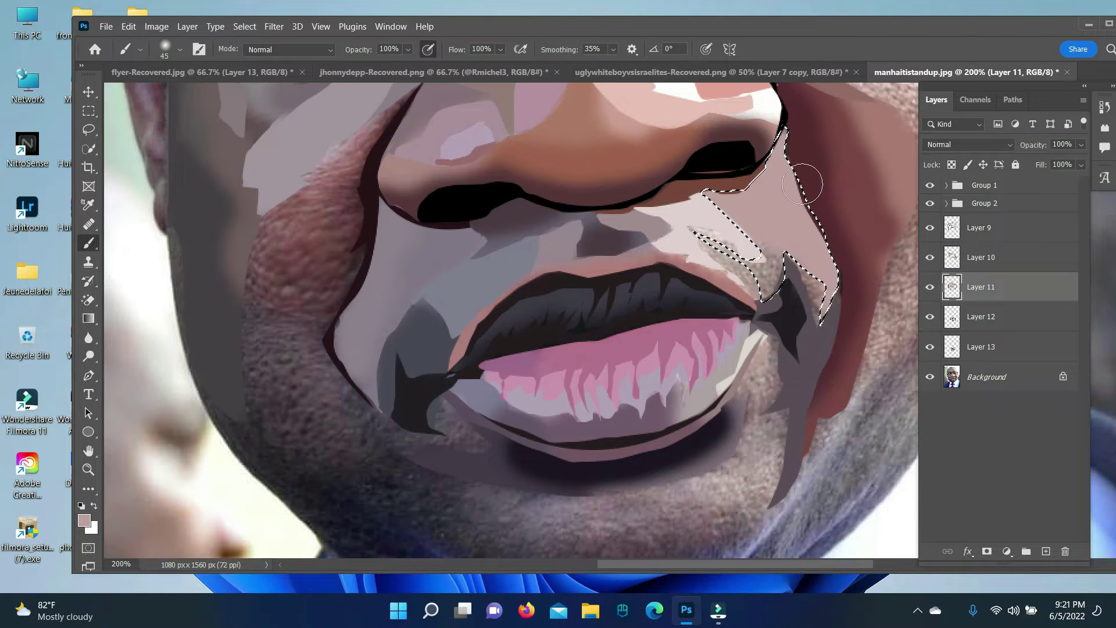
Paint a shading shape at the right mouth corner on Layer 12, then deselect.
click(981, 317)
click(84, 521)
key(Return)
click(84, 520)
key(Return)
click(88, 375)
right_click(806, 262)
click(853, 327)
key(Return)
click(89, 243)
key(ctrl+d)
Fill one more traced outline with the current colour, deselect, and zoom out.
key(p)
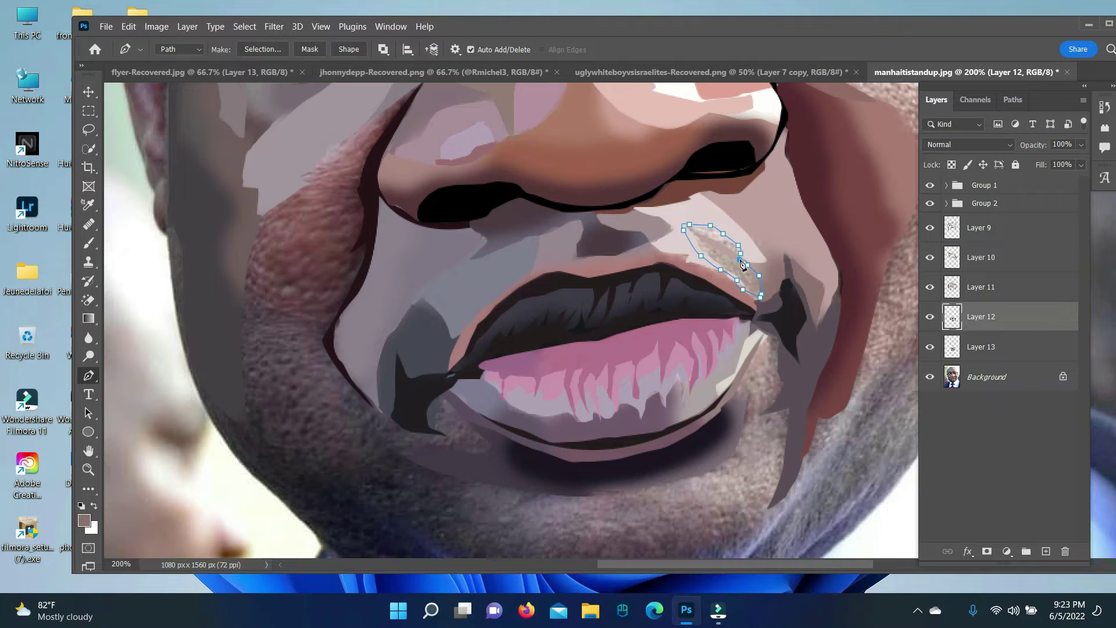
key(ctrl+Return)
key(alt+bracketleft)
key(b)
key(Return)
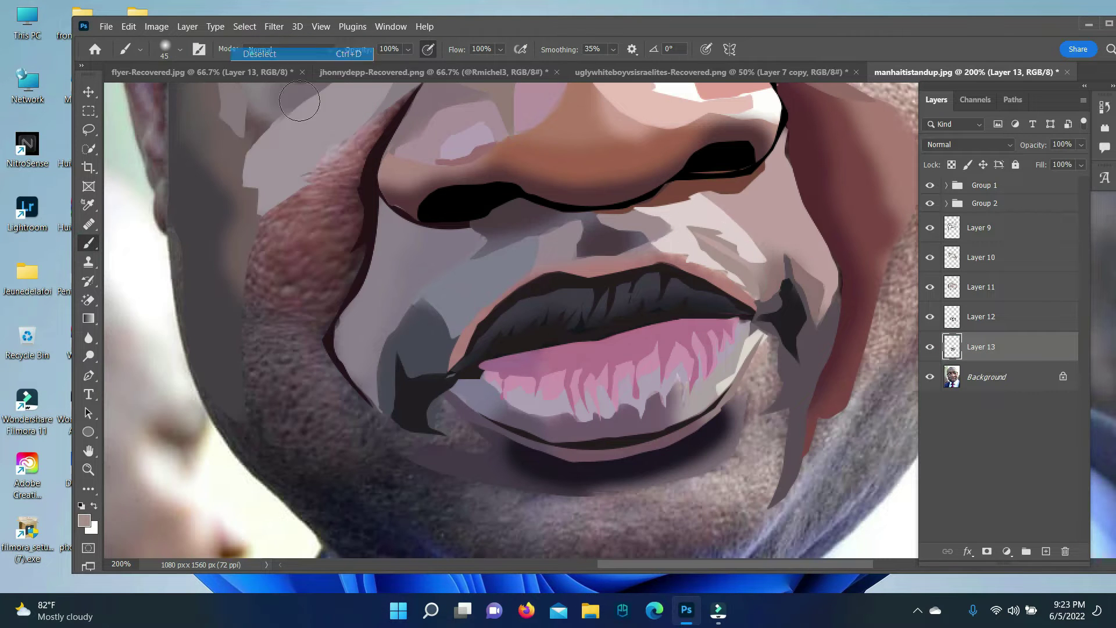
key(z)
alt+click(699, 442)
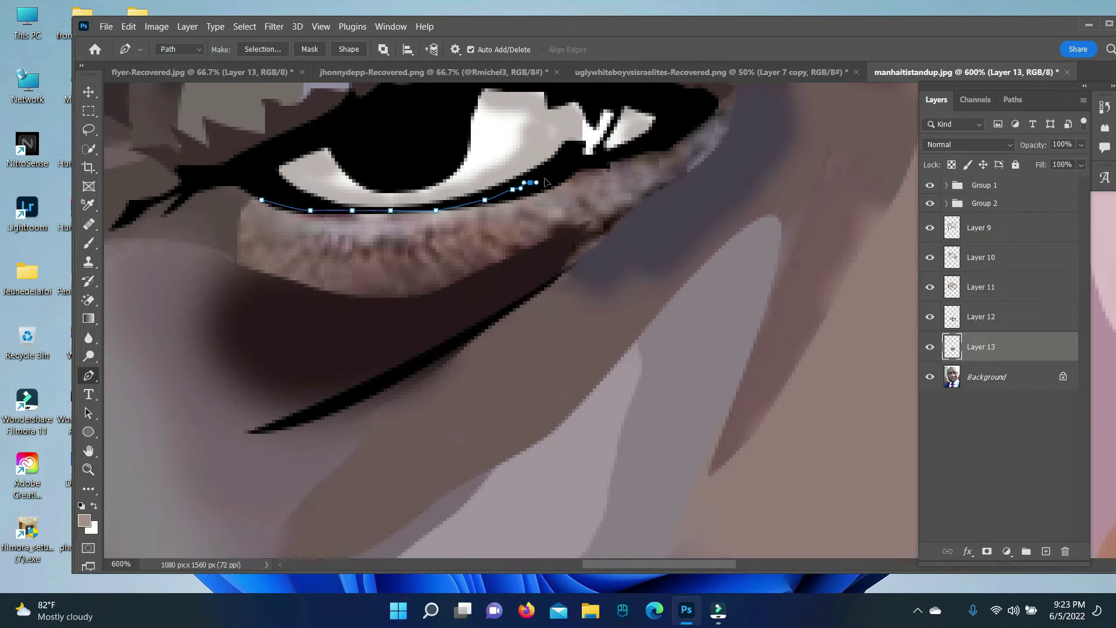
Paint a dark mauve-brown band under the eye's lower lash line on Layer 10.
click(253, 198)
key(ctrl+Return)
key(alt+bracketleft)
key(alt+bracketleft)
key(alt+bracketleft)
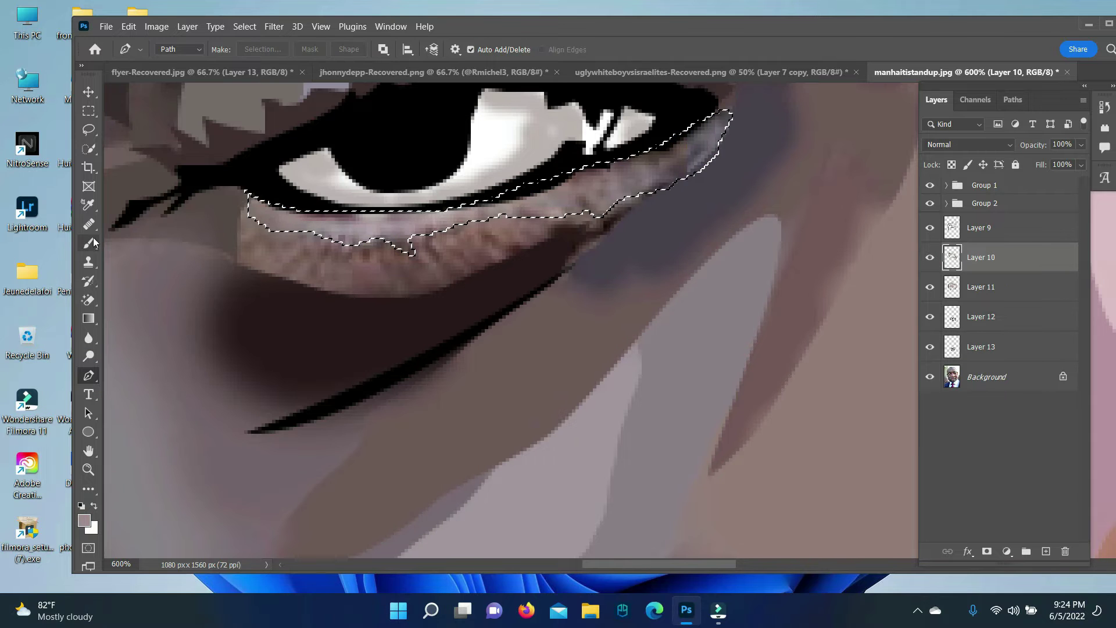
key(b)
right_click(615, 216)
click(634, 276)
key(b)
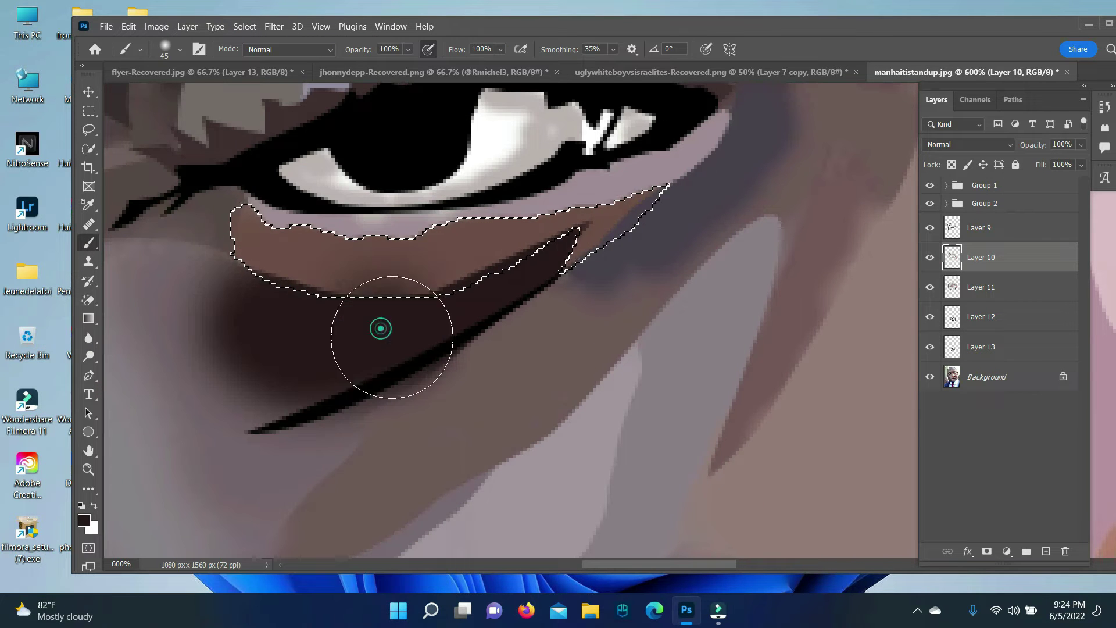
drag(381, 328, 249, 319)
click(245, 26)
click(256, 60)
At 100% zoom, paint the lower forehead crease dark on Layer 9.
key(z)
key(ctrl+1)
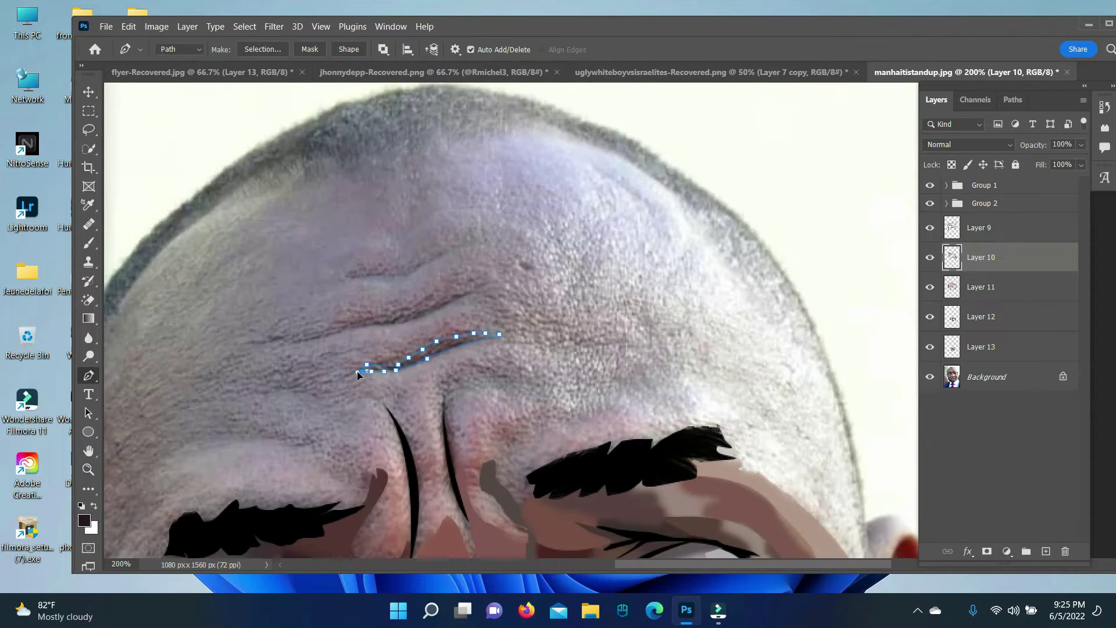
right_click(359, 375)
click(981, 228)
key(b)
key(ctrl+plus)
drag(349, 361, 104, 378)
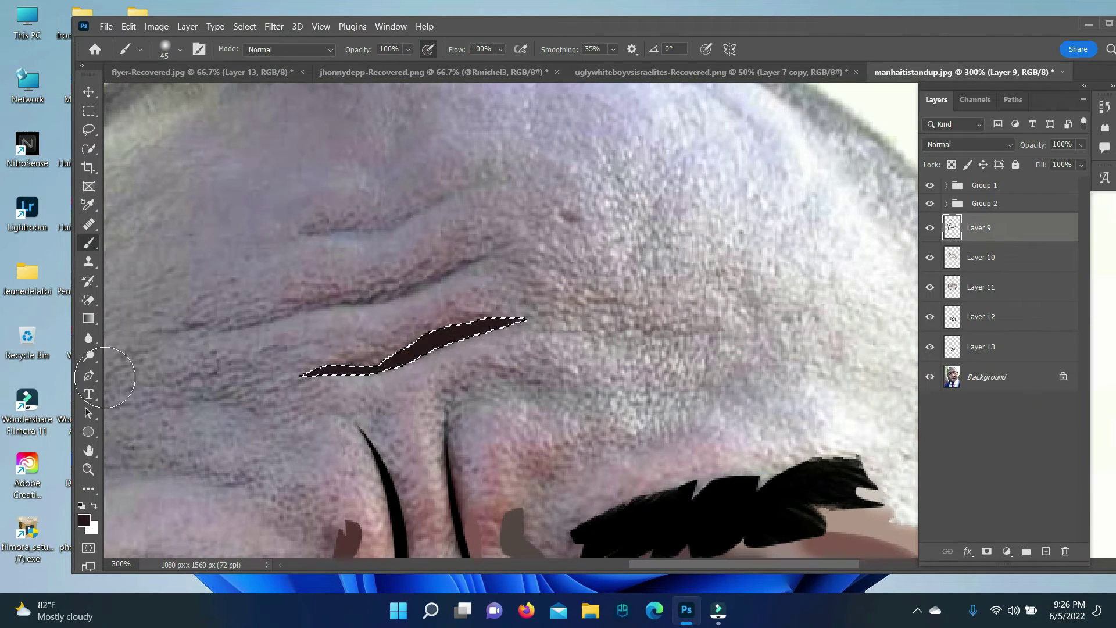
Trace the upper forehead crease and fill it with grey-purple.
click(89, 376)
right_click(337, 255)
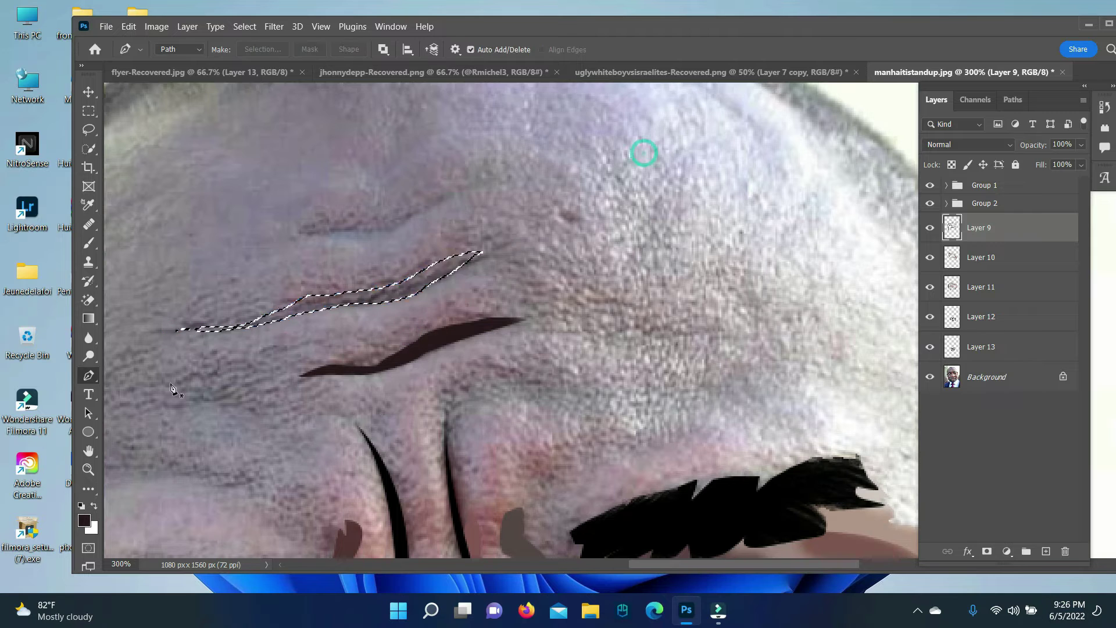
key(b)
key(p)
right_click(349, 220)
click(399, 299)
click(85, 520)
click(386, 331)
key(b)
drag(313, 235, 442, 200)
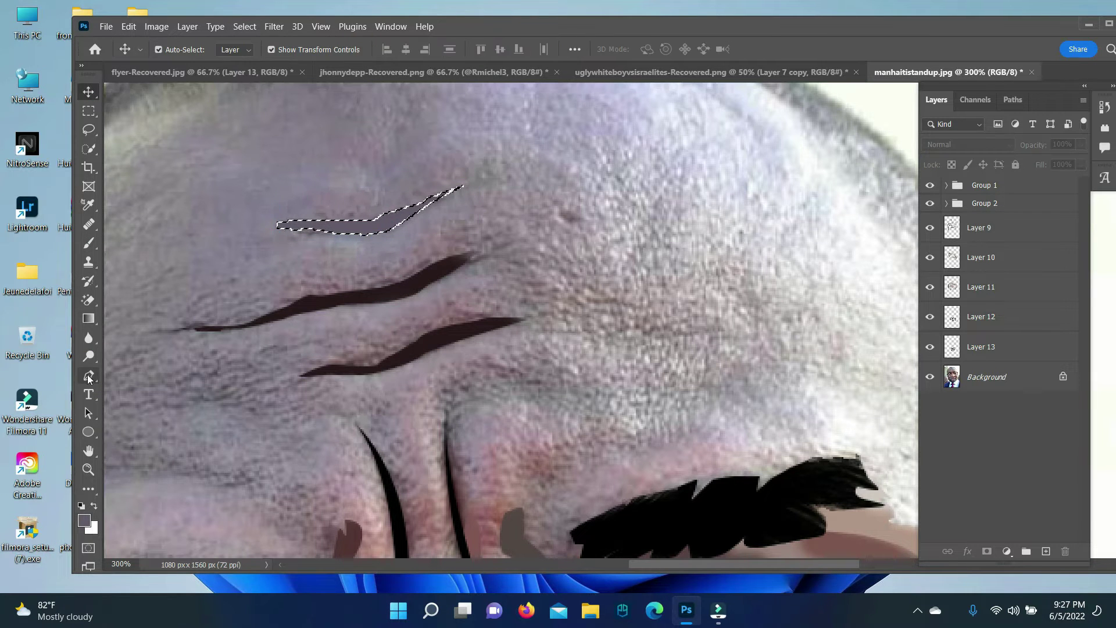
key(ctrl+d)
Fill the crease between the brows with a brownish colour.
scroll(581, 253, down, 10)
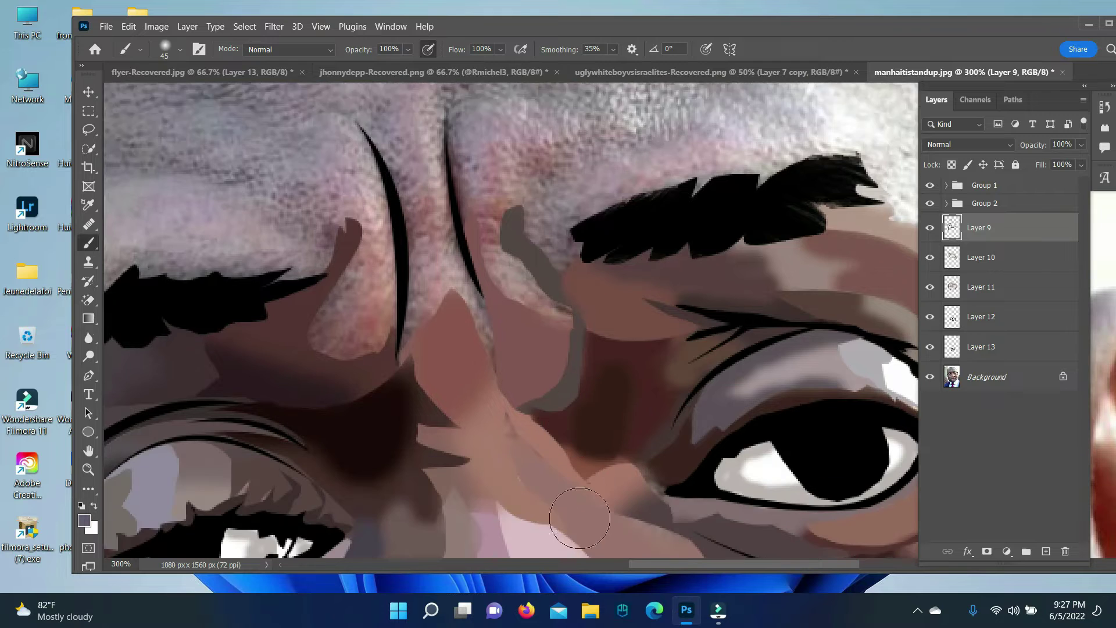
key(p)
right_click(497, 322)
click(634, 176)
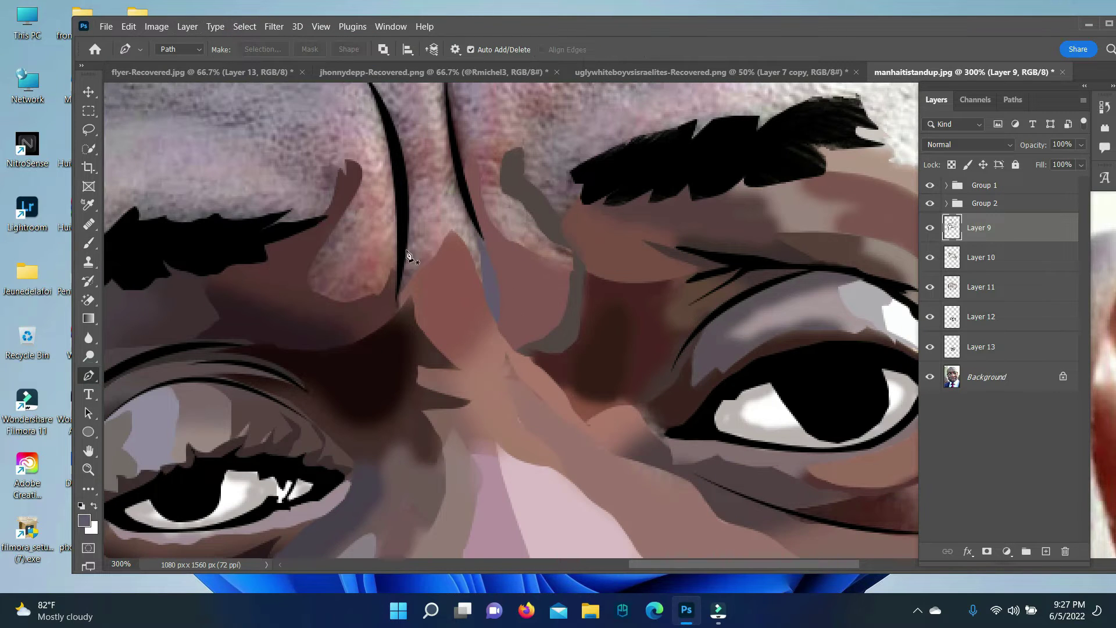
scroll(427, 287, up, 2)
key(ctrl+Return)
click(84, 520)
click(386, 331)
key(alt+BackSpace)
key(ctrl+d)
Trace the vertical crease and a shape above the eyebrow, and fill them.
click(457, 234)
right_click(459, 238)
click(630, 150)
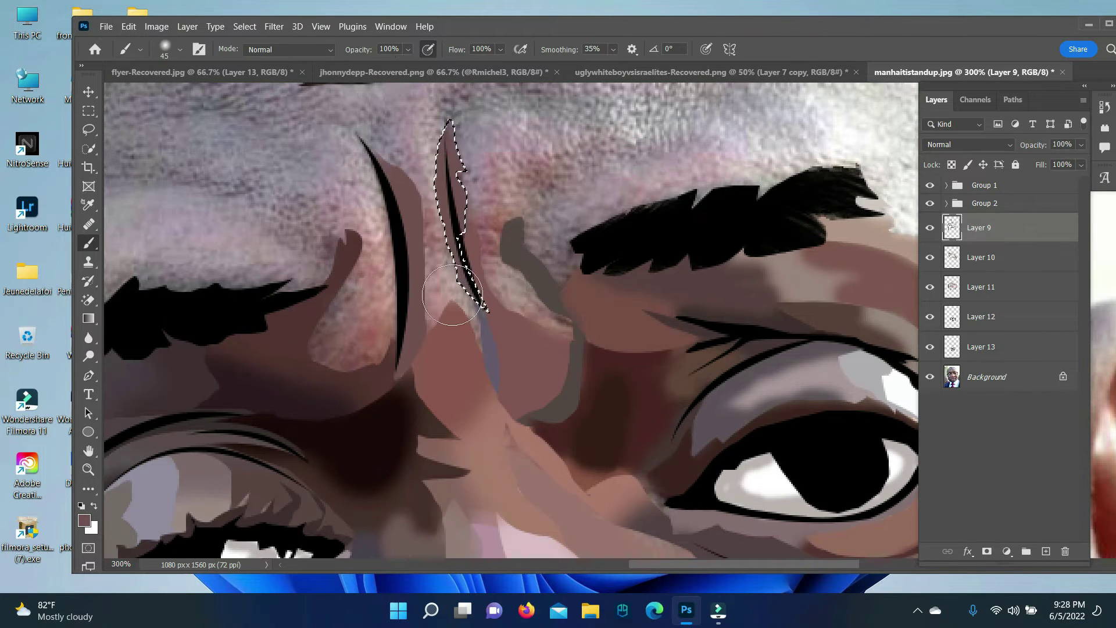
scroll(710, 444, up, 3)
click(607, 268)
right_click(467, 282)
click(634, 150)
key(i)
key(alt+BackSpace)
Add grey shading on Layer 10 and brownish shading on Layer 11 above the brows.
click(981, 257)
click(83, 521)
click(411, 334)
key(alt+BackSpace)
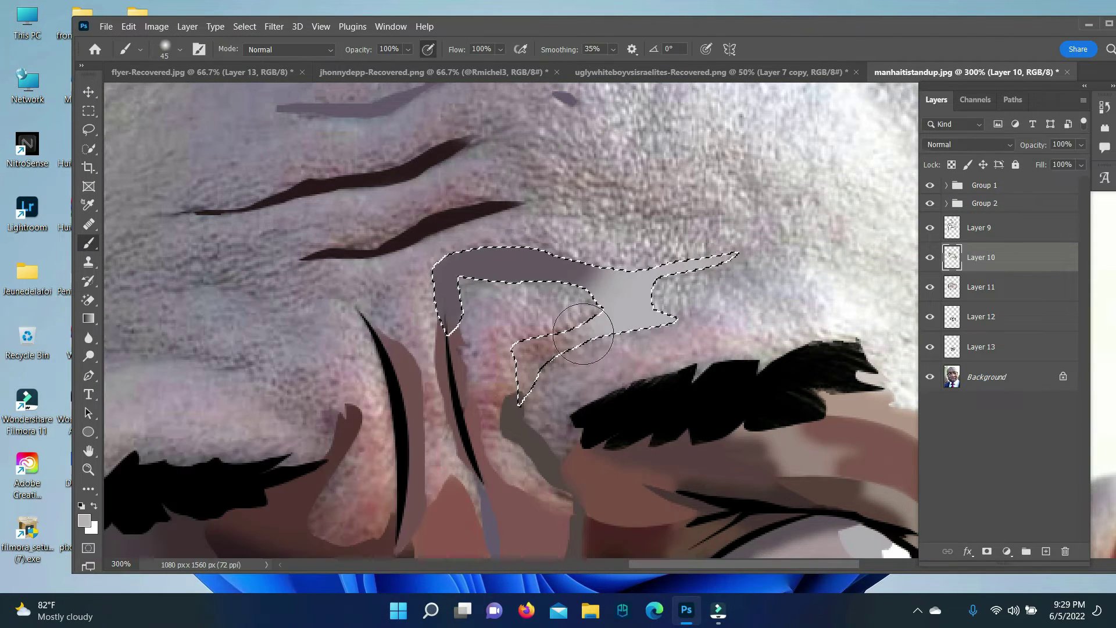
click(981, 287)
click(83, 520)
click(536, 349)
key(Return)
scroll(606, 510, down, 1)
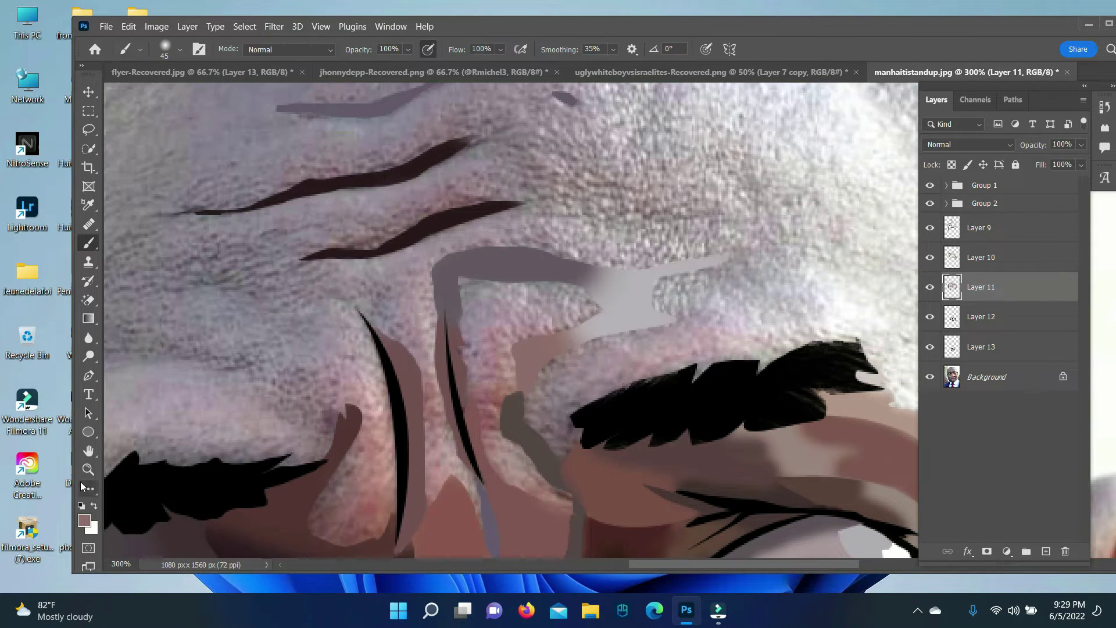
key(ctrl+minus)
Choose a greyish shading colour and turn the brow path into a selection.
key(p)
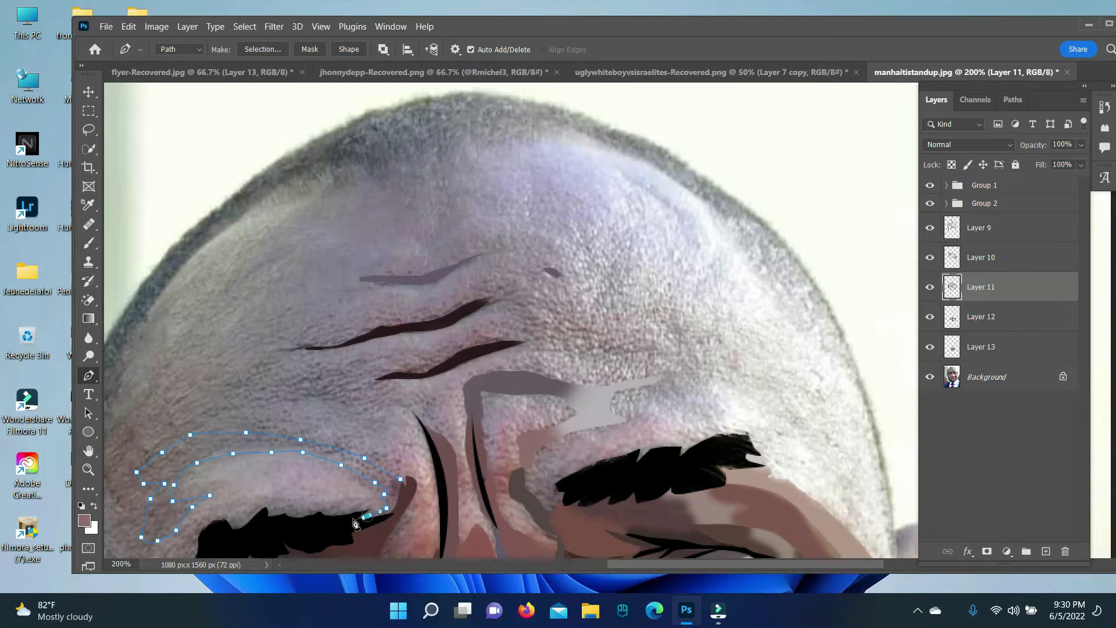
scroll(356, 523, down, 2)
click(84, 521)
drag(174, 304, 747, 294)
key(ctrl+Return)
click(968, 332)
key(b)
Sample a muted grey, move the work to Layer 13 and clear the left-brow selection.
click(84, 520)
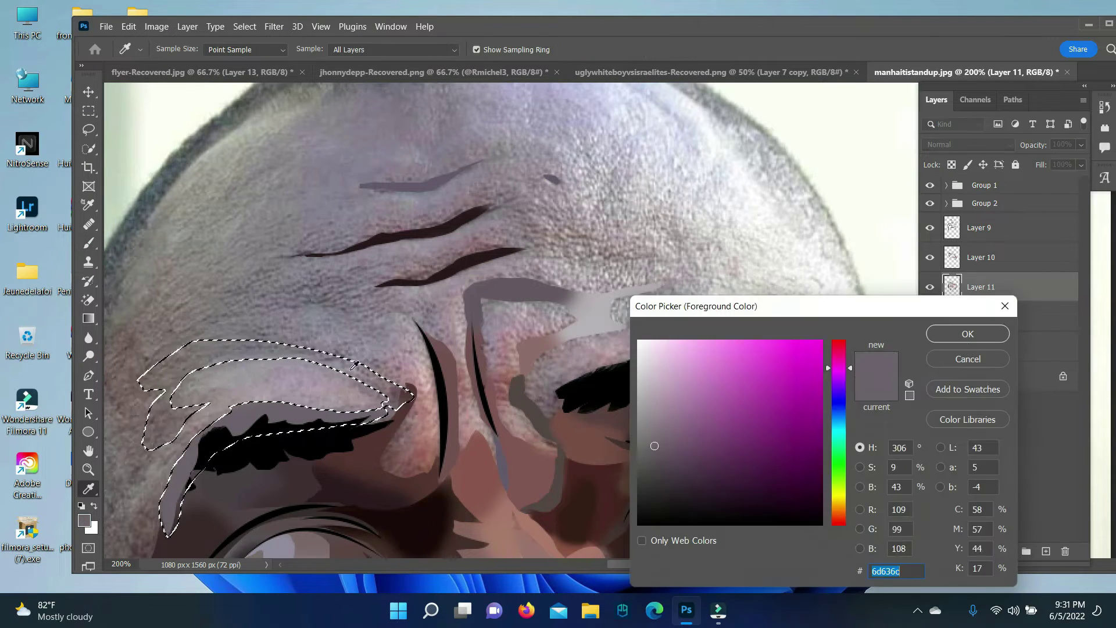
click(967, 331)
click(84, 521)
click(967, 332)
key(alt+bracketleft)
key(alt+bracketleft)
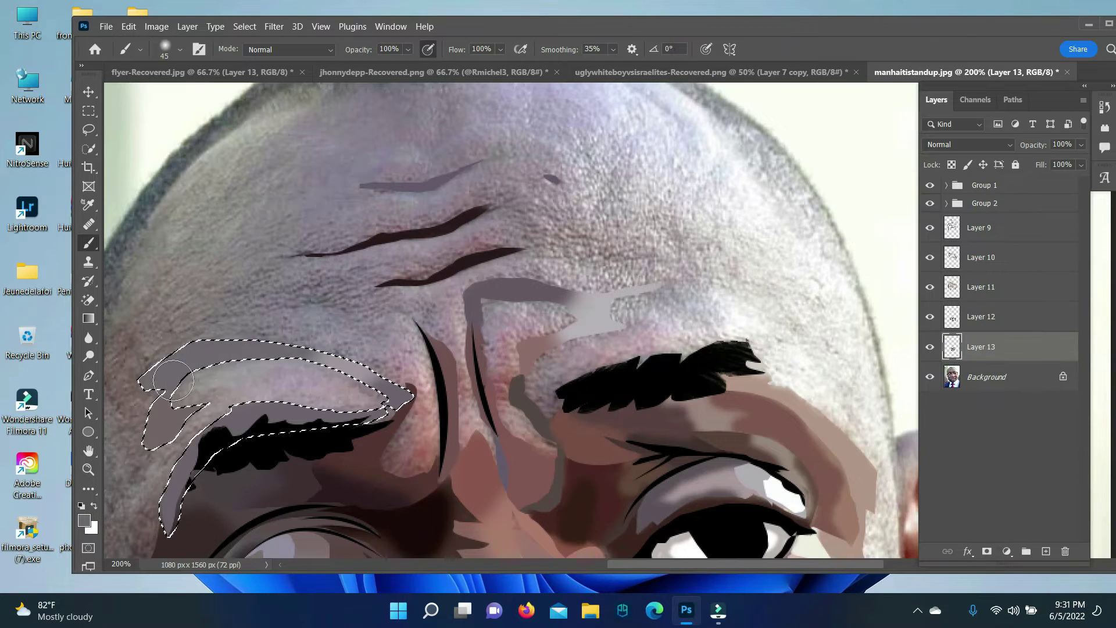
key(ctrl+d)
scroll(311, 499, down, 1)
Close and select the brow path, then paint grey above the right eyebrow.
key(p)
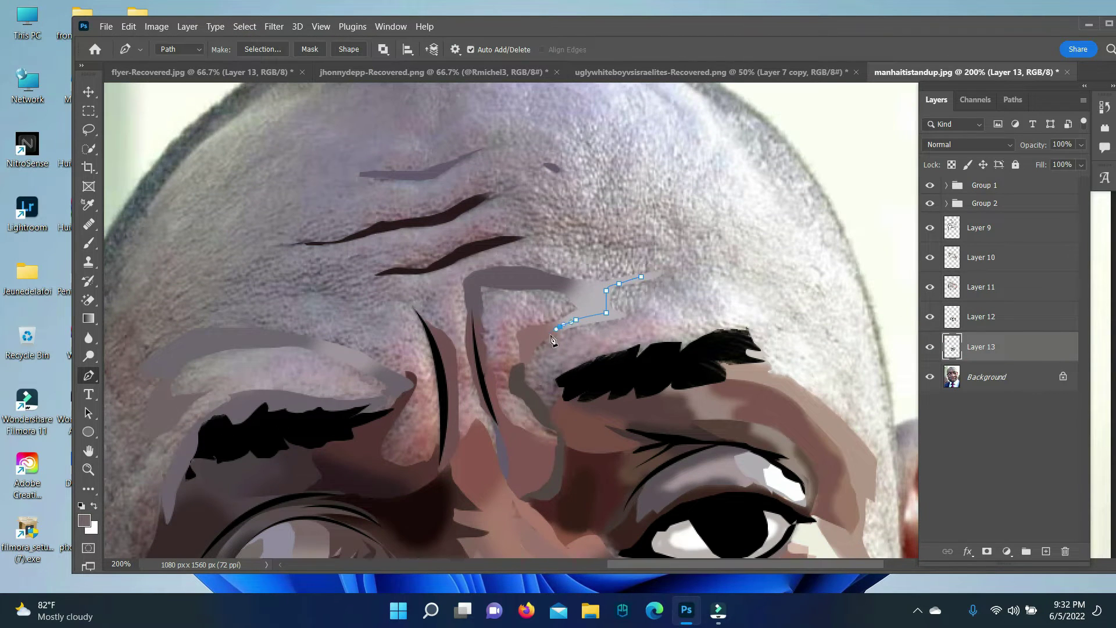
right_click(649, 337)
click(641, 186)
key(Return)
key(b)
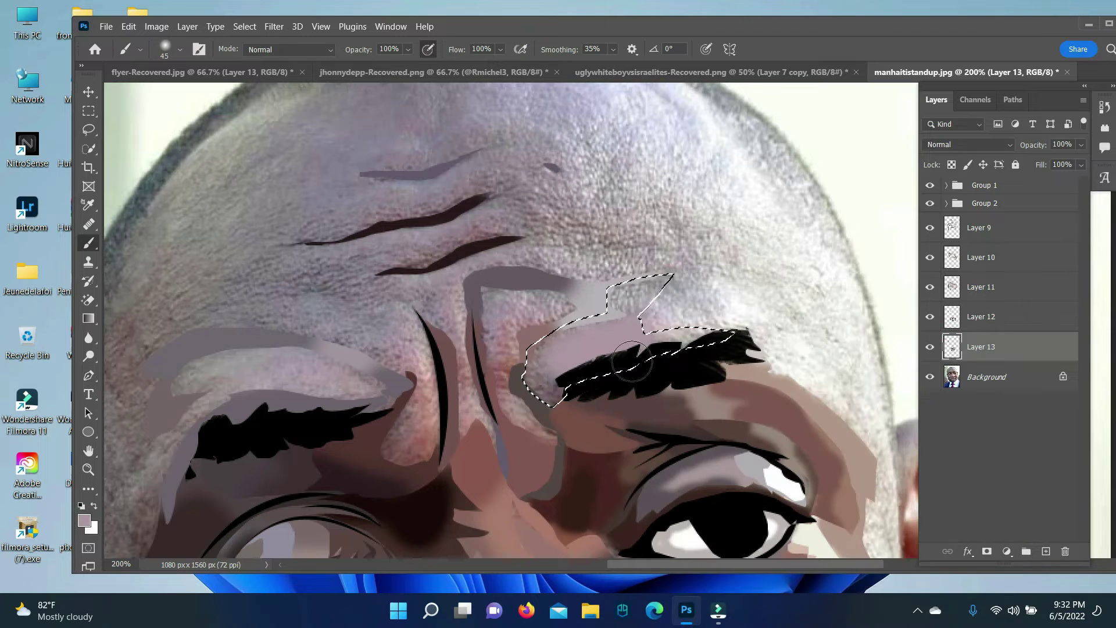
click(83, 520)
click(922, 405)
drag(645, 293, 617, 286)
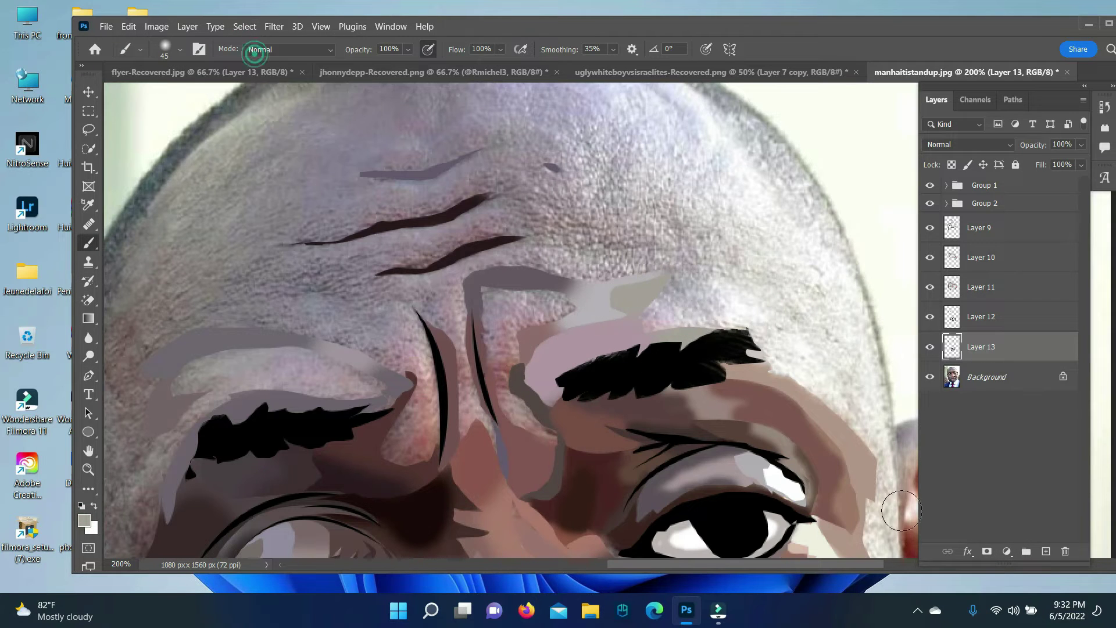
Trace the forehead shading shape, select it and paint grey across the upper forehead.
key(p)
scroll(633, 315, up, 1)
click(632, 313)
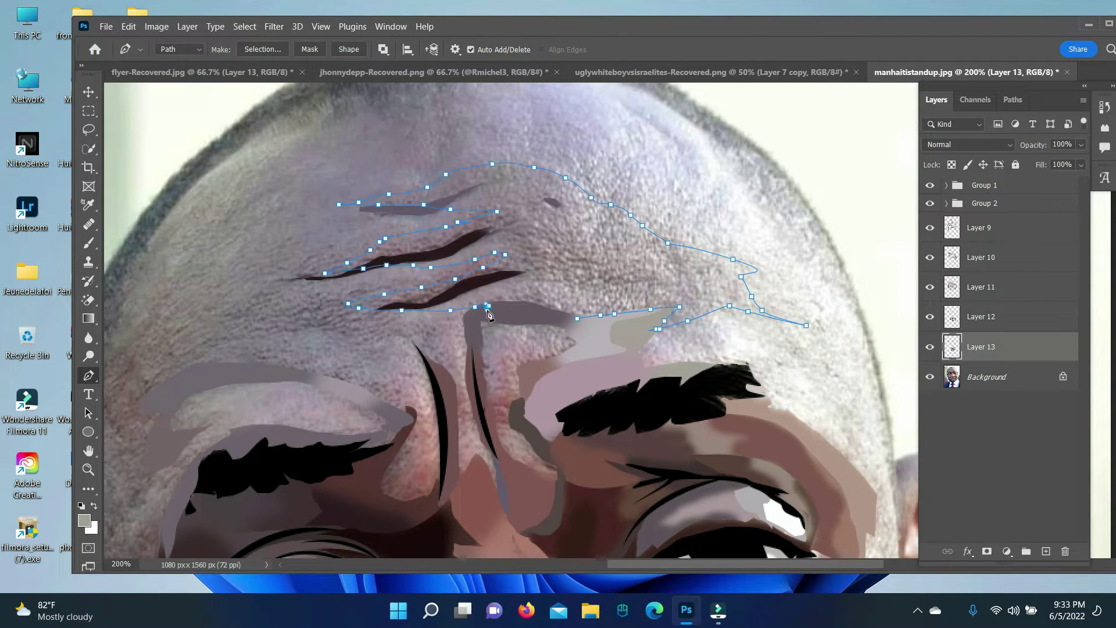
click(263, 49)
key(Return)
click(84, 520)
key(Return)
key(b)
mouse_move(628, 256)
mouse_down()
mouse_move(523, 231)
mouse_move(546, 192)
mouse_up()
Add a new layer and pick a lighter paint colour for the highlight.
ctrl+click(1047, 551)
click(83, 520)
key(Return)
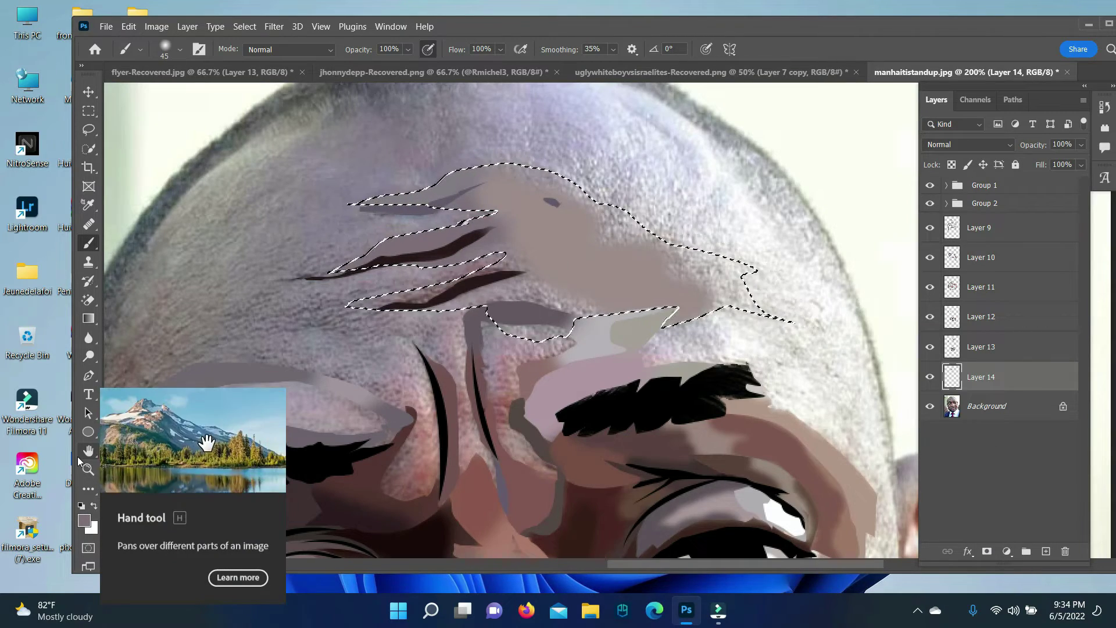
click(84, 521)
key(Return)
click(84, 521)
key(Return)
key(b)
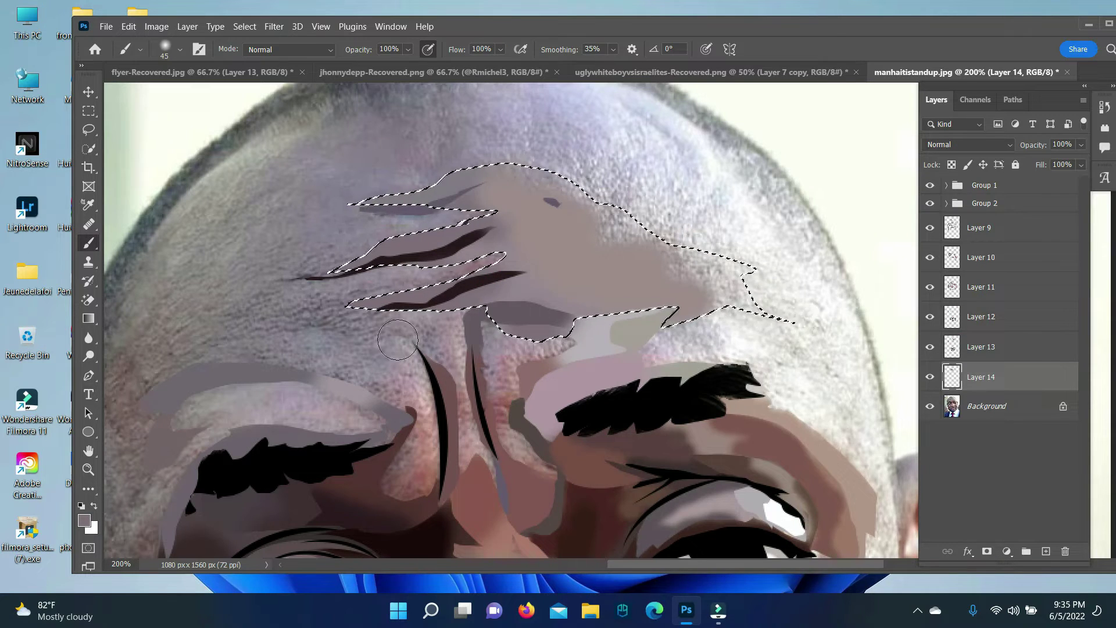
Paint the pale highlight inside the forehead selection on new Layer 15, then deselect.
click(83, 520)
key(Return)
click(1047, 551)
drag(747, 294, 625, 241)
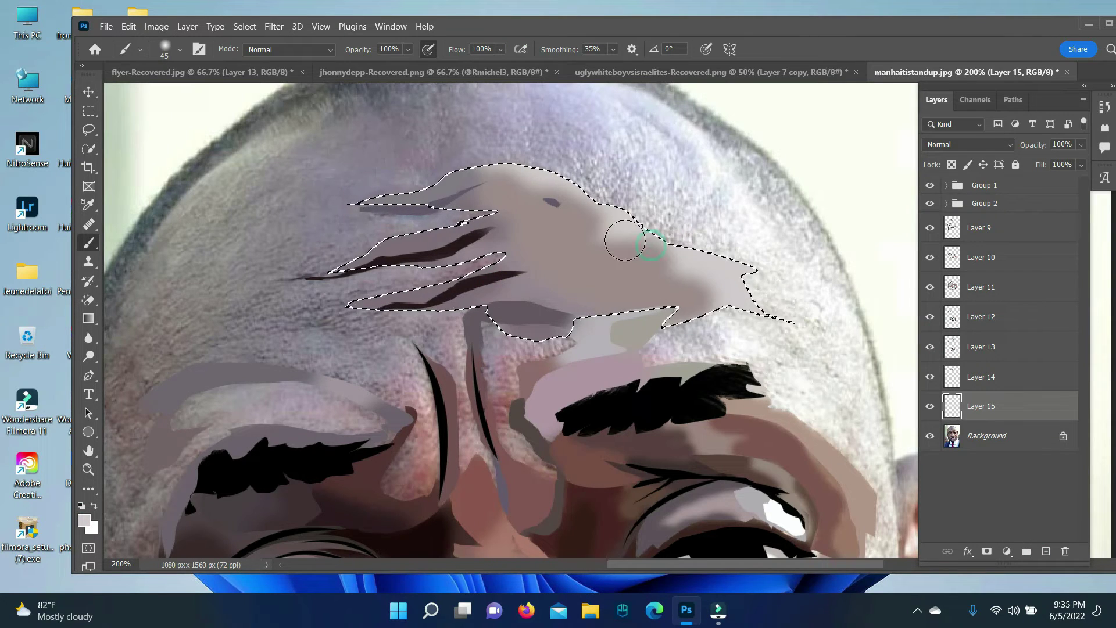
key(ctrl+d)
scroll(747, 424, up, 3)
scroll(283, 484, up, 1)
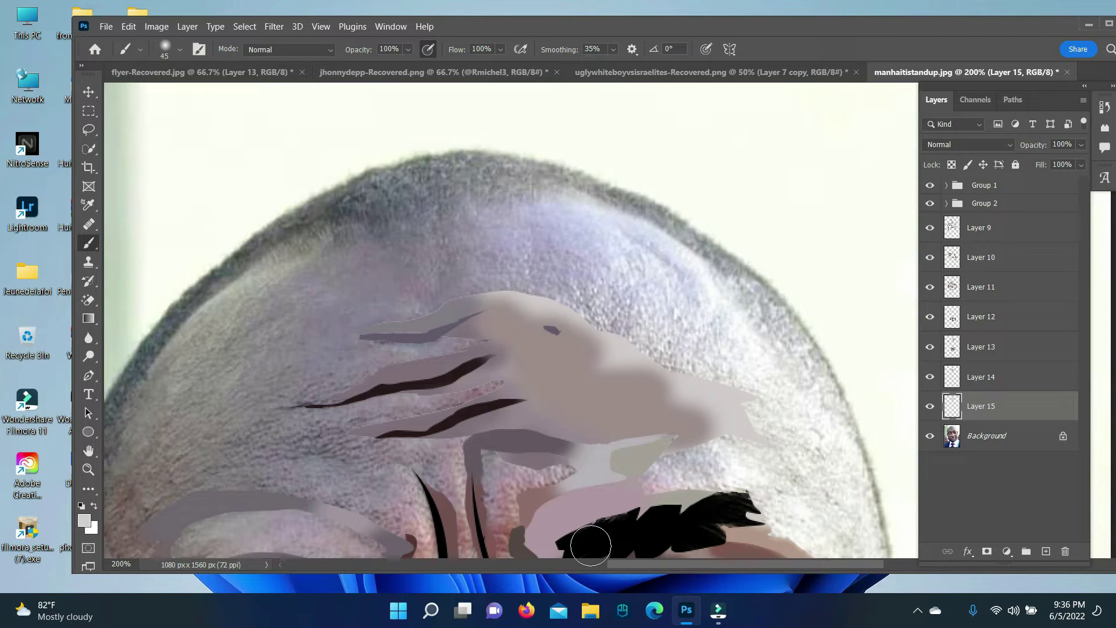
Trace a pen path along the top edge of the head.
click(89, 375)
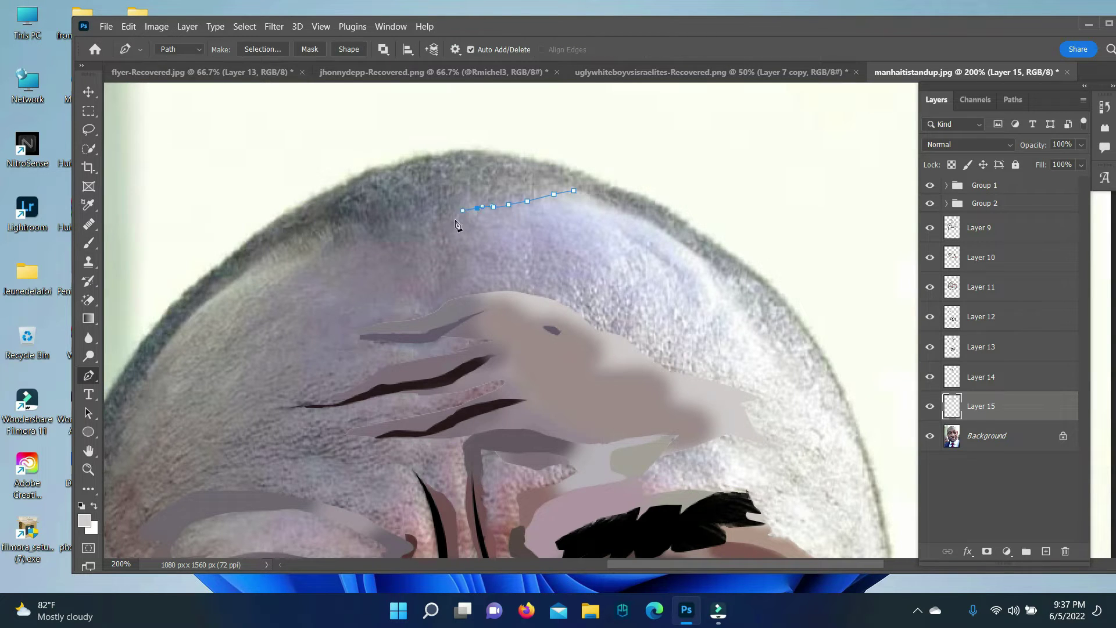
scroll(247, 279, down, 2)
scroll(256, 338, down, 2)
scroll(268, 401, down, 2)
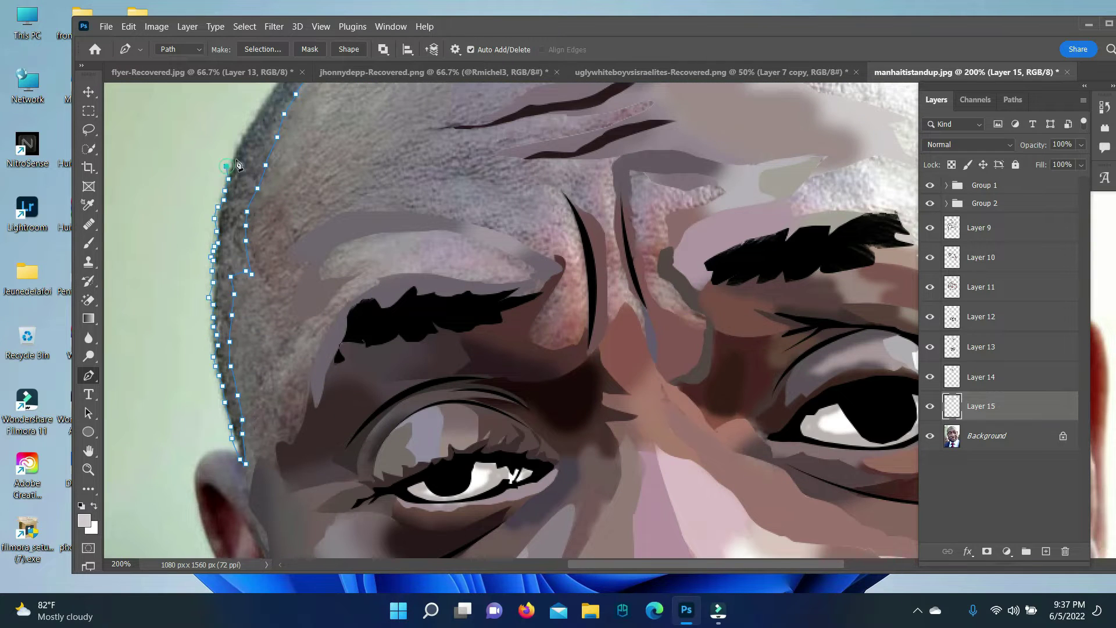
scroll(250, 261, up, 4)
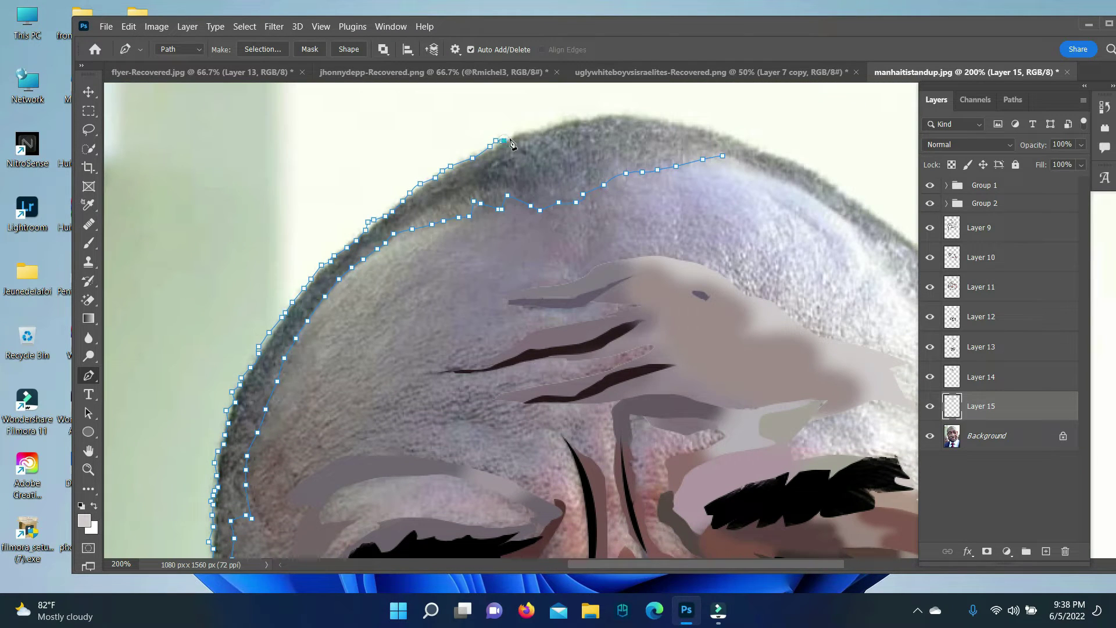
Group Layers 9–15 into Group 3 and make Layer 1 in Group 1 active.
shift+click(990, 228)
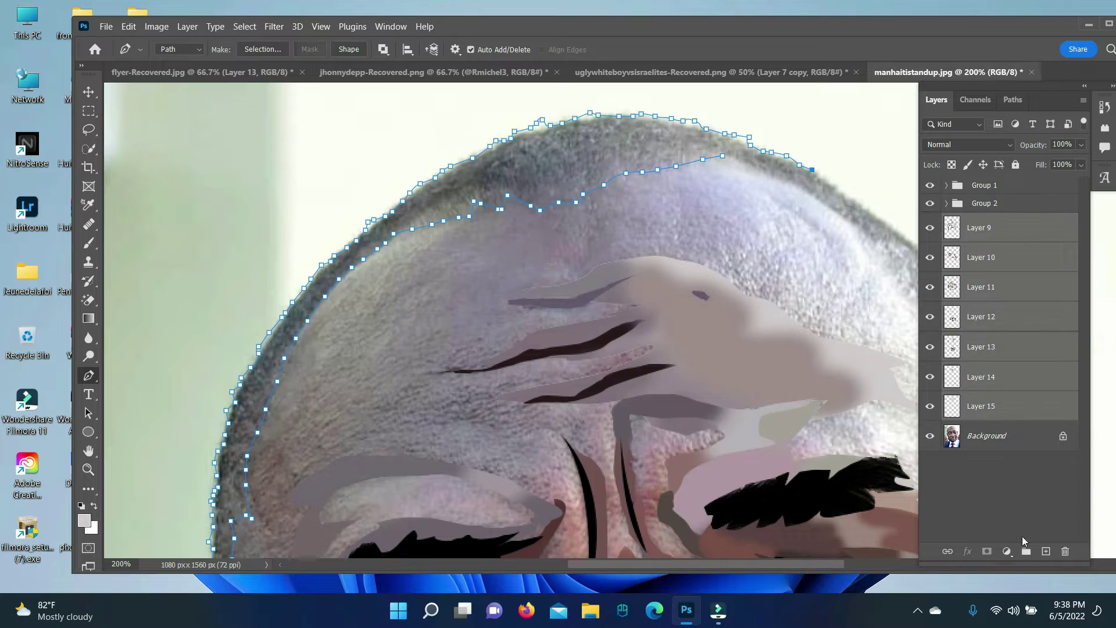
key(ctrl+g)
click(947, 185)
click(990, 209)
scroll(719, 280, right, 5)
scroll(719, 279, down, 2)
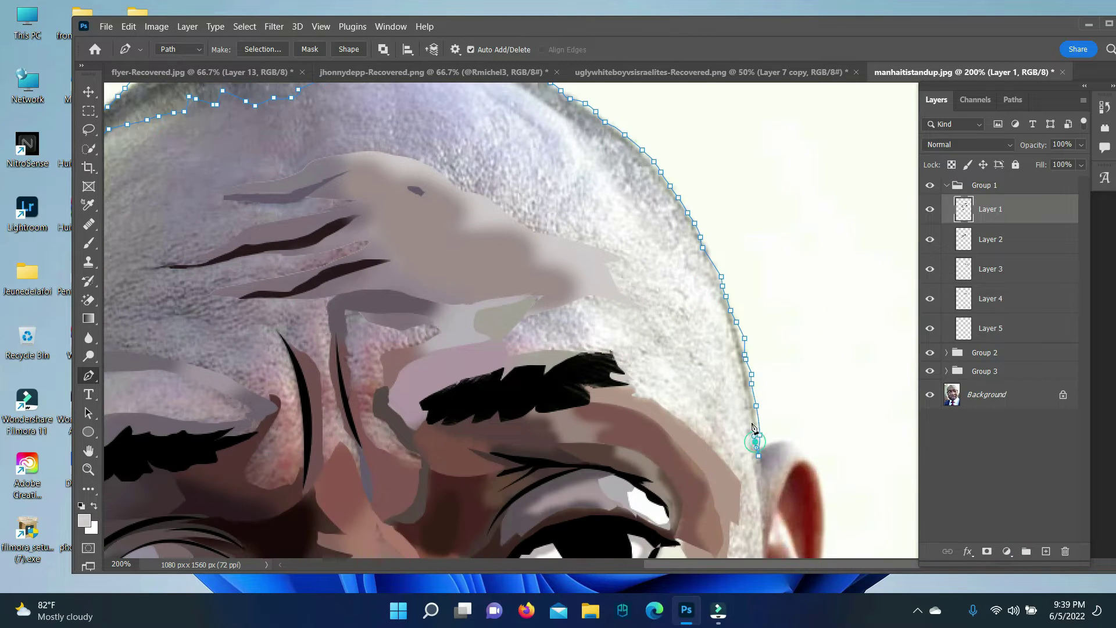
scroll(638, 200, up, 2)
Convert the head path to a selection and fill it black on a new layer.
right_click(366, 149)
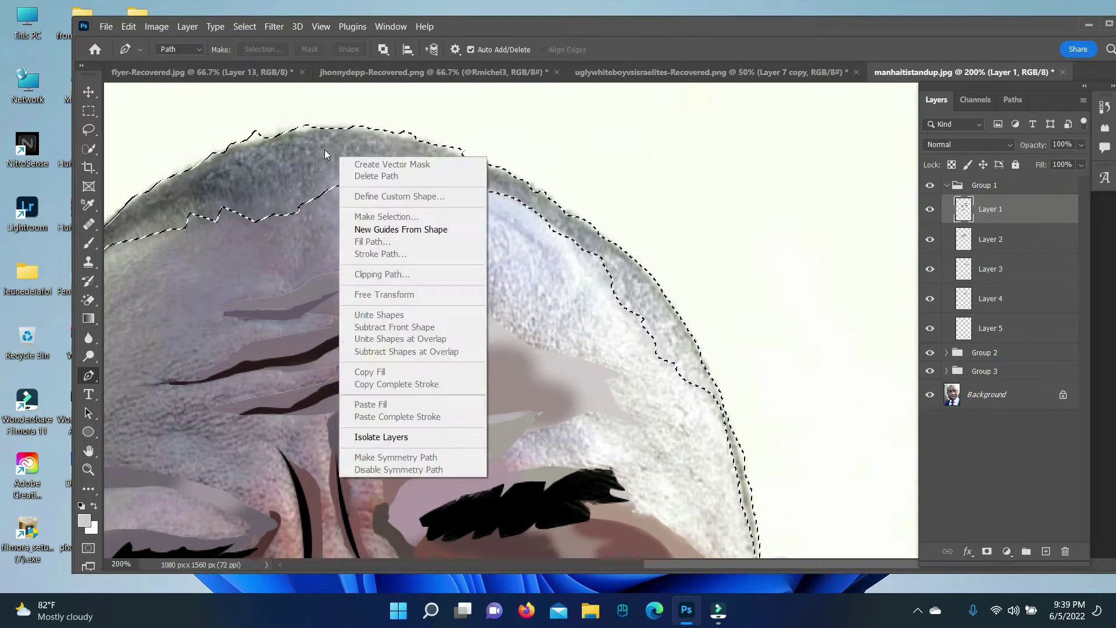
click(386, 217)
key(Return)
key(d)
key(ctrl+shift+alt+n)
key(alt+BackSpace)
Zoom to 100%, collapse Group 1 and add a new layer above the Background.
double_click(89, 470)
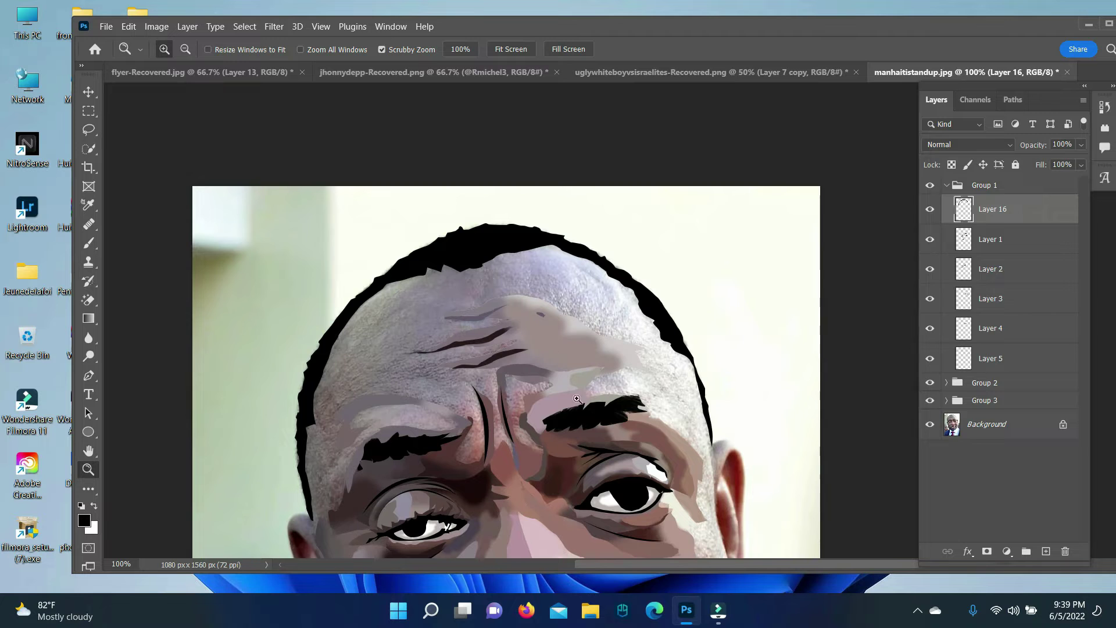
click(947, 185)
click(989, 245)
click(1046, 551)
Pick a grey, select the hairline path and add a new layer below Layer 17.
key(p)
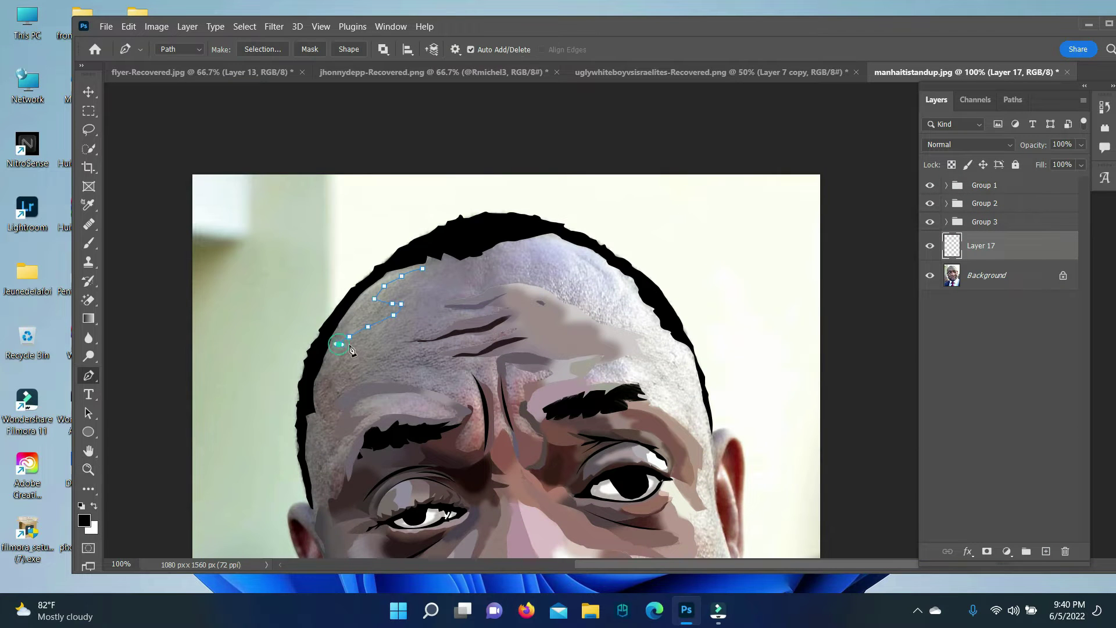
click(85, 521)
key(Return)
key(ctrl+Return)
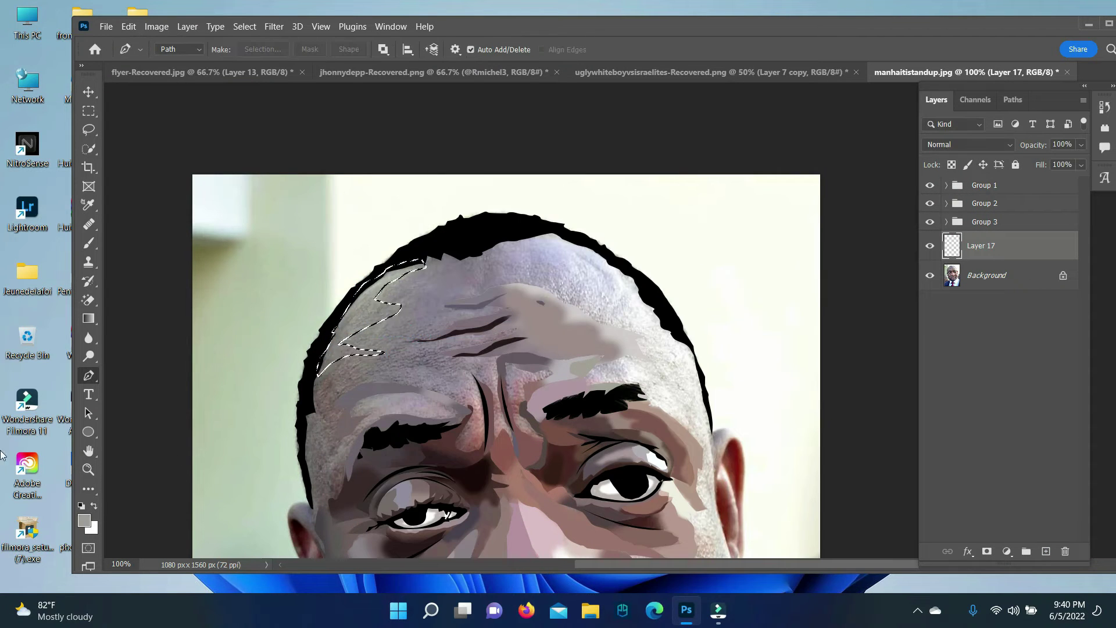
key(ctrl+plus)
key(b)
click(983, 275)
click(1046, 552)
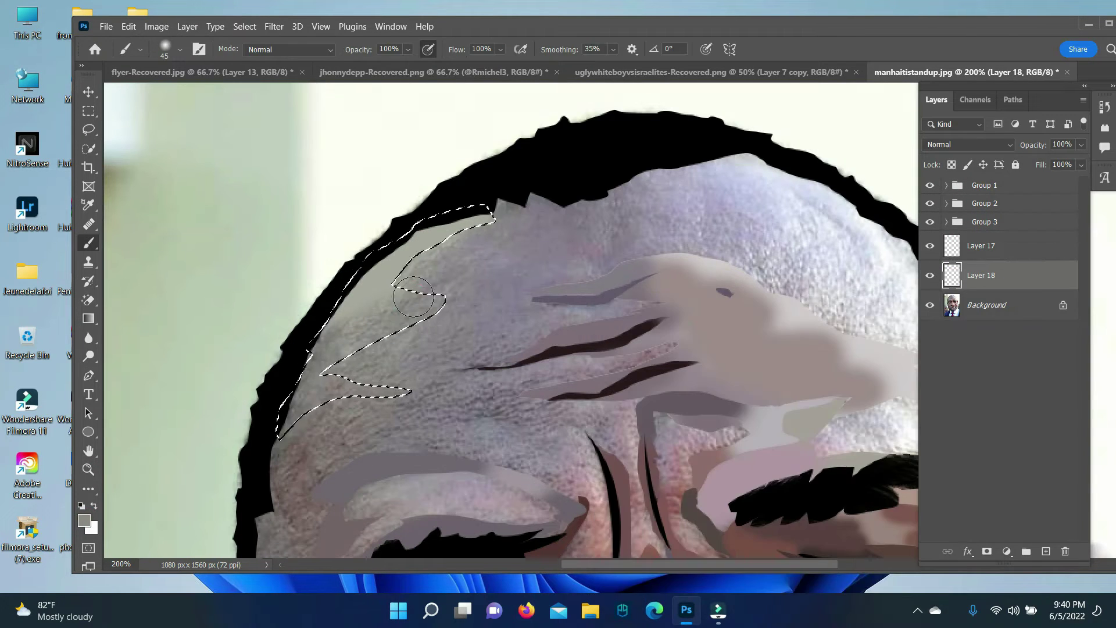
Trace a closed scalp shading shape, select it and paint it grey.
click(84, 520)
key(Return)
click(244, 26)
click(256, 55)
key(p)
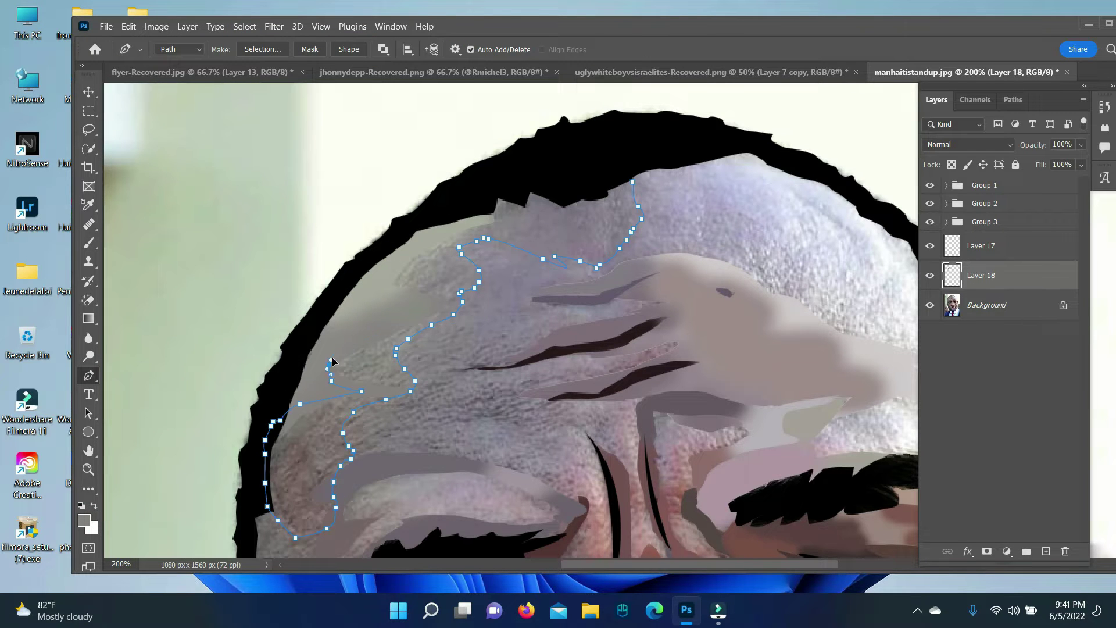
click(640, 170)
key(ctrl+Return)
click(84, 521)
key(Return)
key(b)
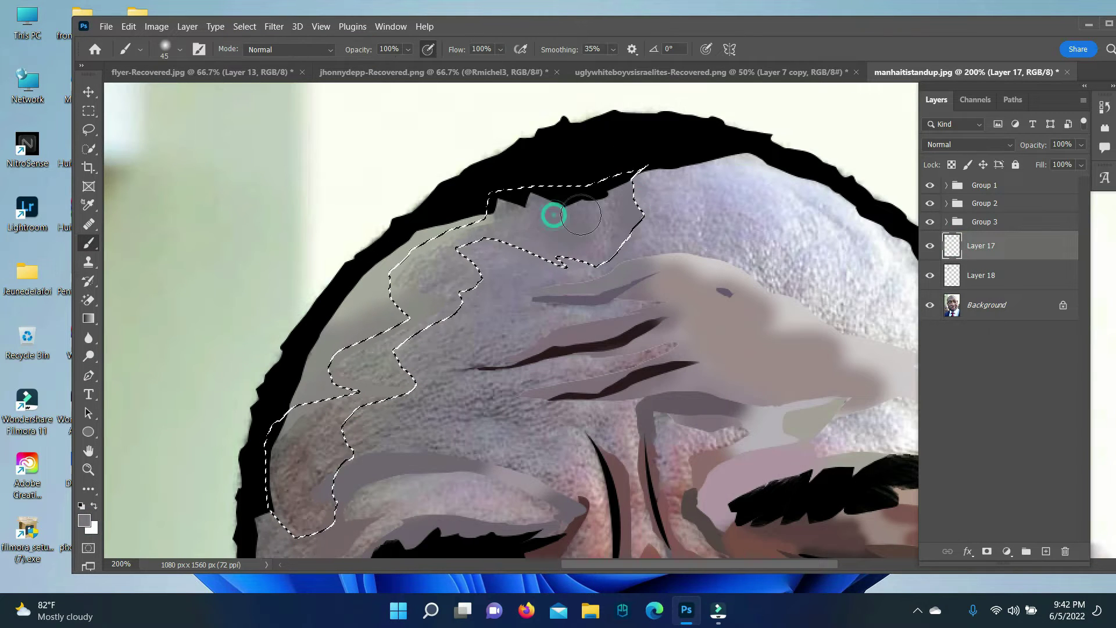
drag(611, 199, 599, 235)
Paint a different grey across the upper-left and lower-left of the selection, then deselect.
click(84, 520)
key(Return)
mouse_move(408, 259)
mouse_down()
mouse_move(423, 331)
mouse_move(337, 395)
mouse_up()
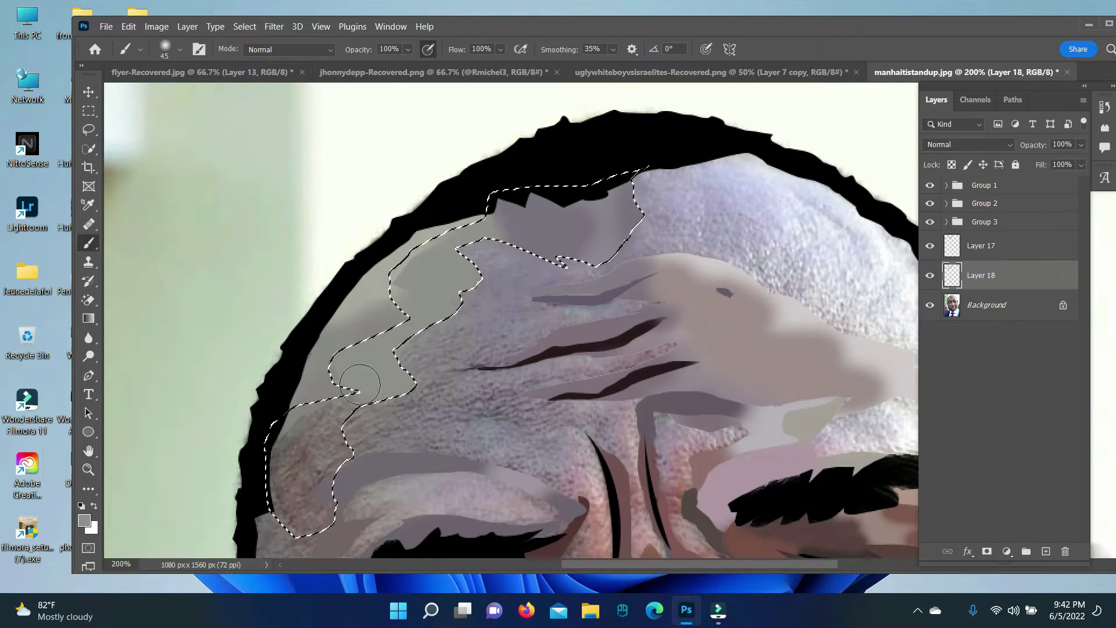
drag(287, 436, 299, 531)
click(244, 26)
click(261, 54)
scroll(519, 369, down, 3)
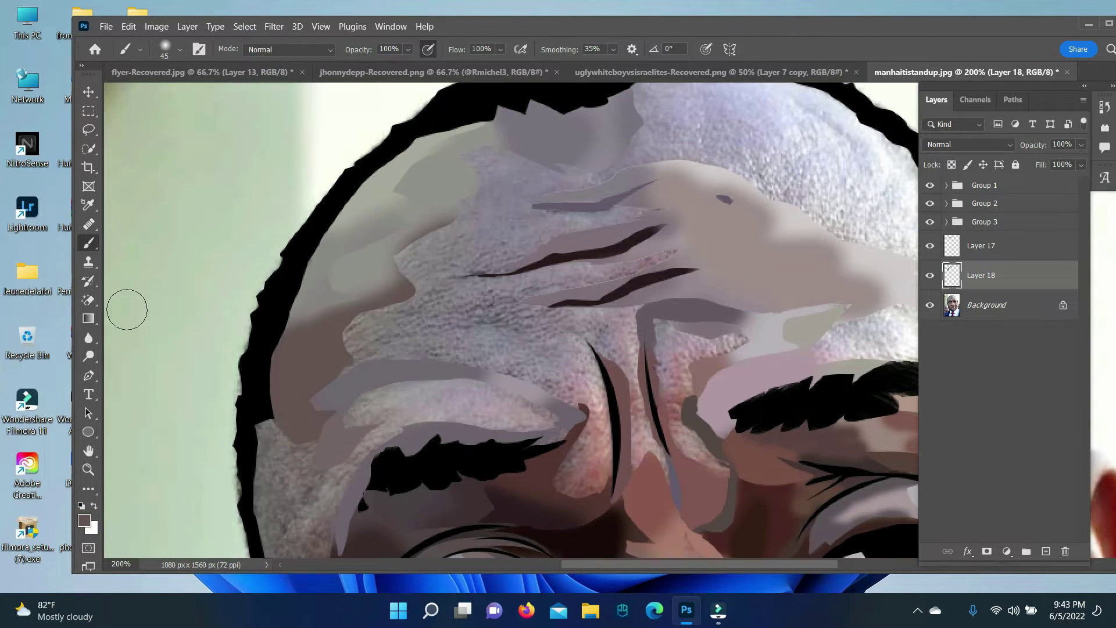
Trace the next forehead shading shape and turn it into a selection.
key(p)
click(531, 274)
click(619, 161)
click(573, 192)
click(511, 156)
click(522, 225)
key(b)
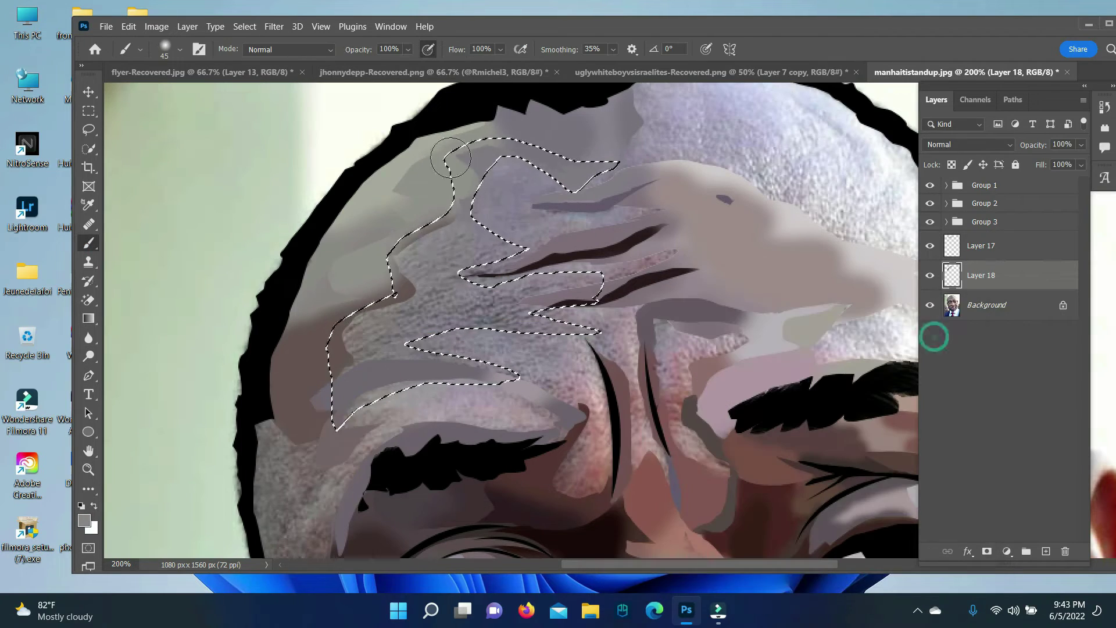
Add a new layer above the Background, pick a new grey and curve a path over the eyebrow.
click(954, 307)
click(1046, 551)
click(85, 520)
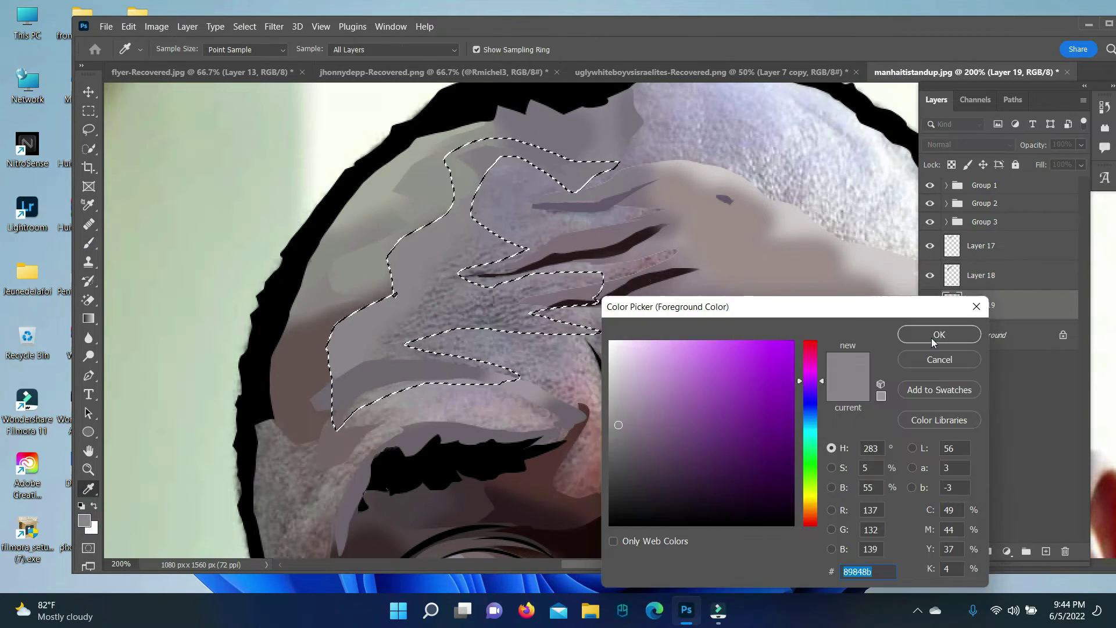
click(938, 332)
scroll(334, 408, down, 2)
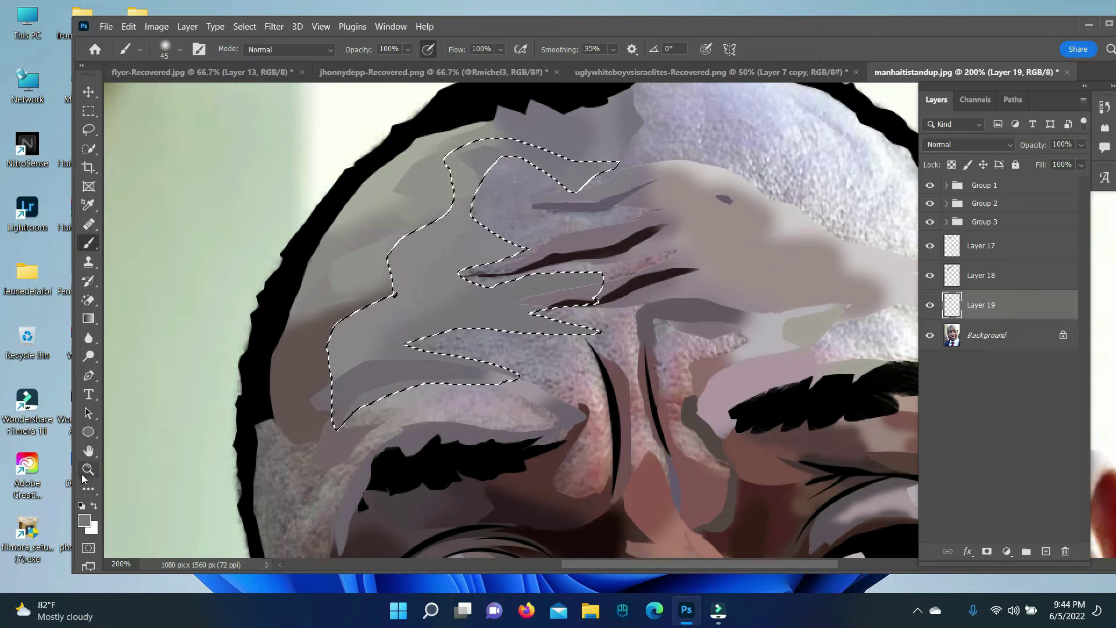
scroll(334, 409, down, 3)
click(89, 375)
drag(493, 268, 451, 304)
click(84, 521)
click(938, 332)
Select the brow path on Layer 18 and choose a paler brow colour.
click(129, 26)
click(973, 286)
key(p)
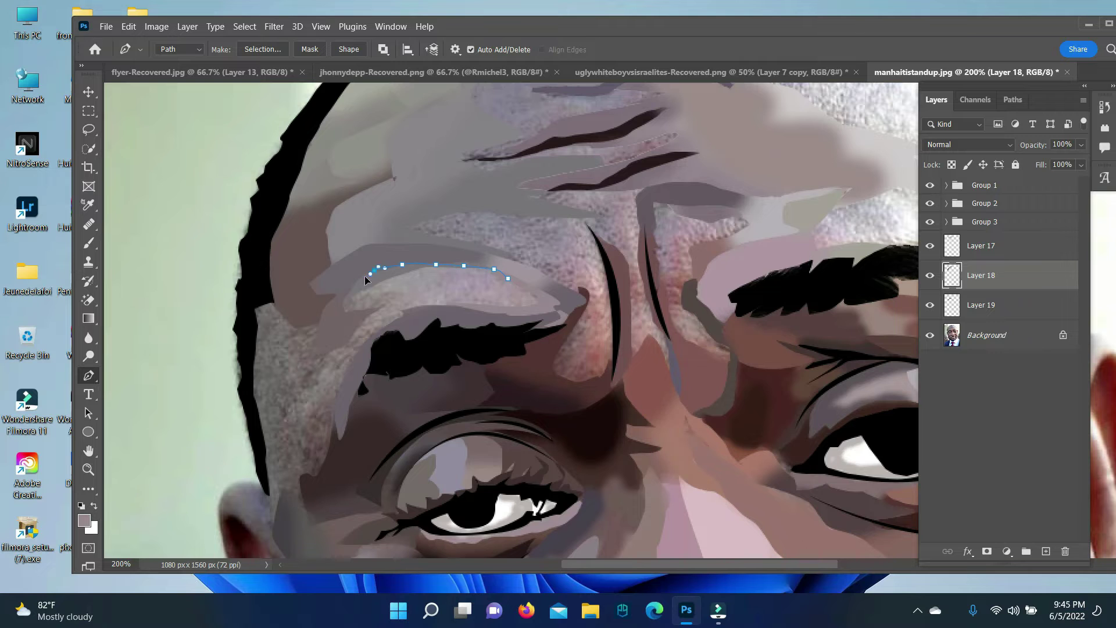
key(ctrl+Return)
click(84, 520)
click(937, 331)
key(b)
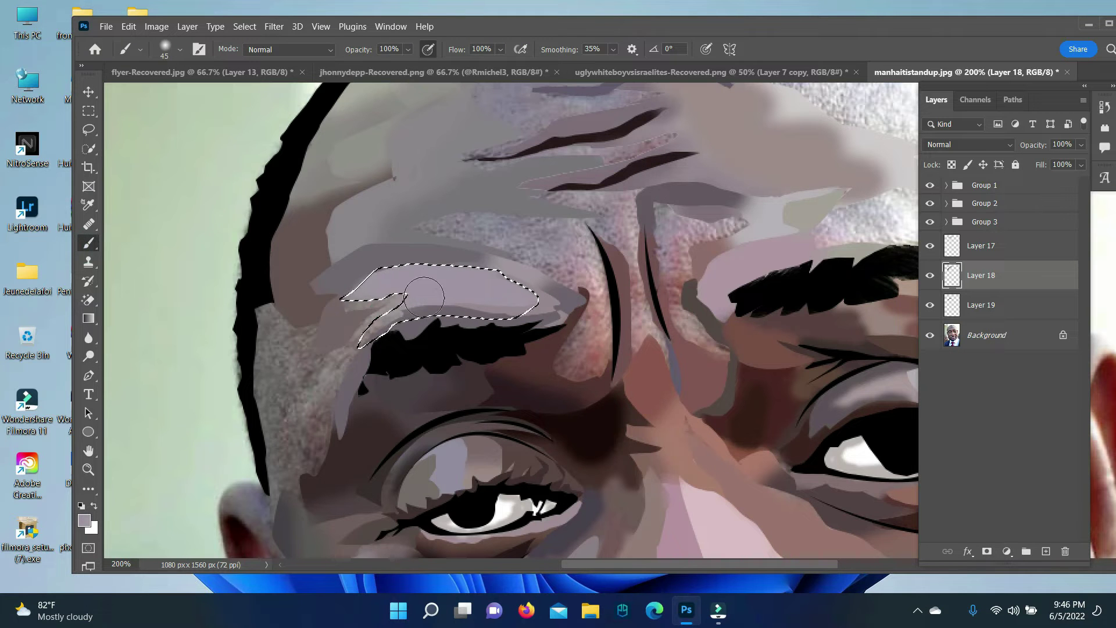
Reselect the brow path on Layer 19, sample hair brown and paint grey along the ear top.
click(88, 375)
key(ctrl+Return)
click(85, 520)
click(937, 331)
click(983, 304)
key(b)
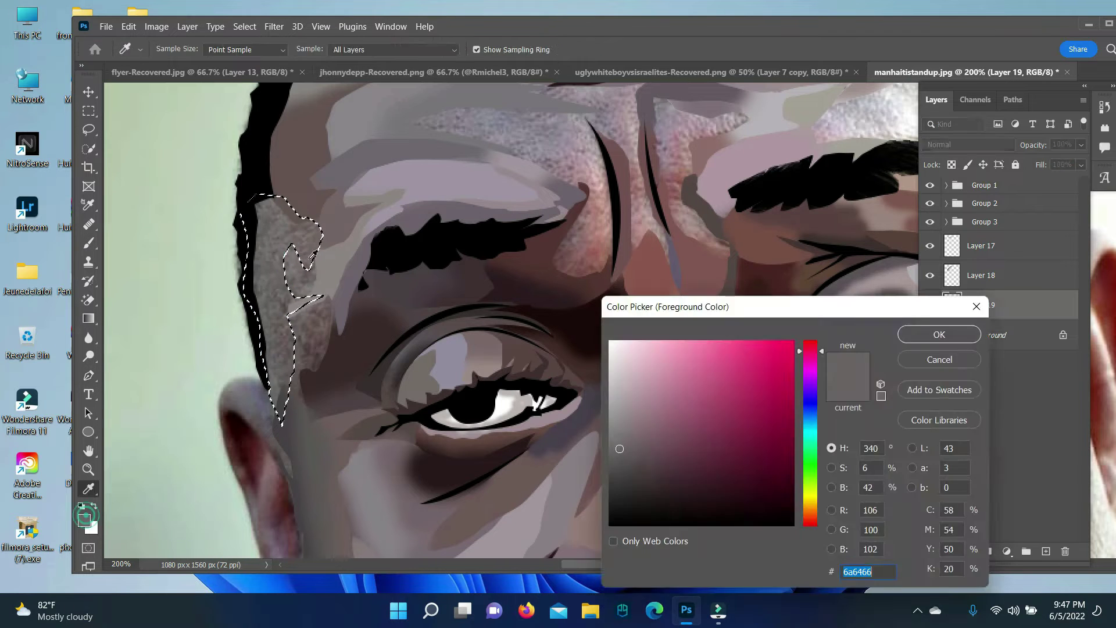
alt+click(238, 279)
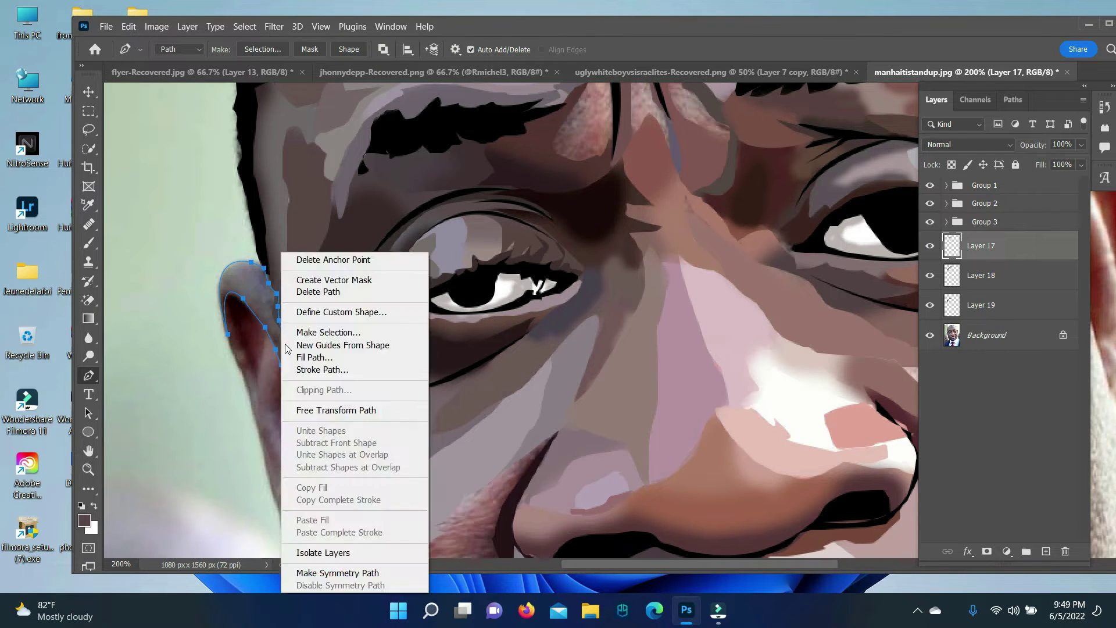
click(967, 284)
drag(244, 277, 275, 303)
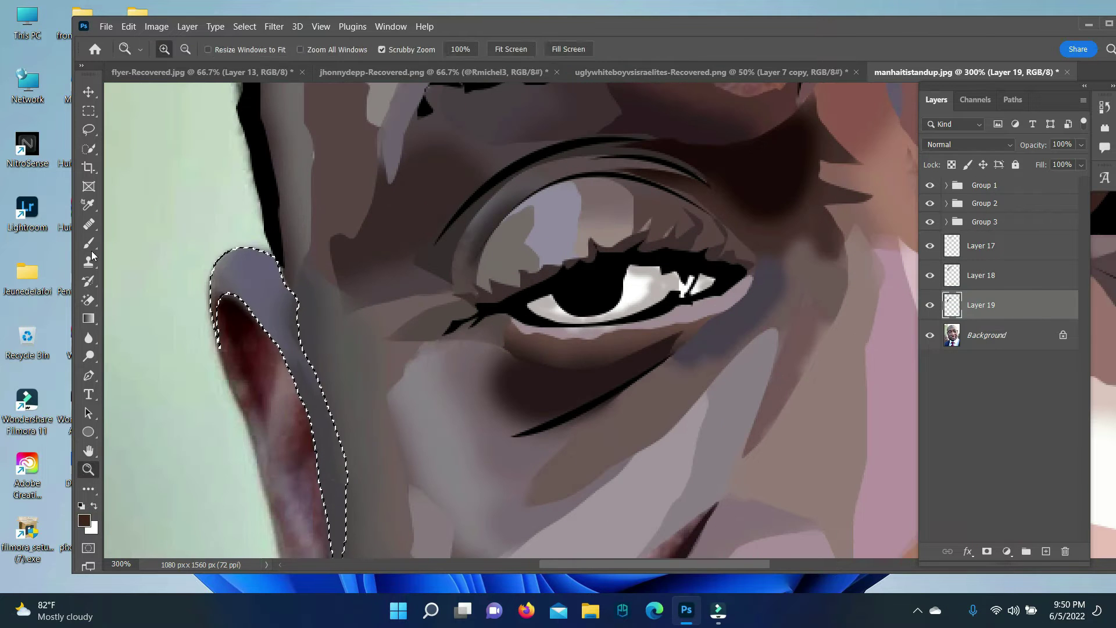
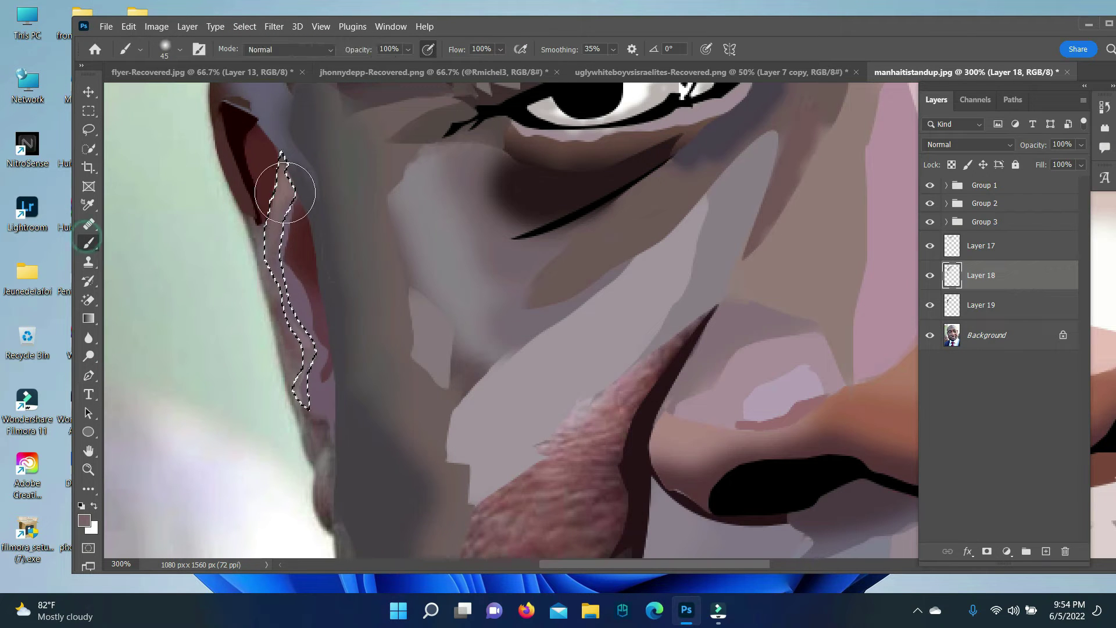
On Layer 19, trace the ear's outer edge and turn it into a selection for brushing.
click(981, 305)
key(p)
click(246, 180)
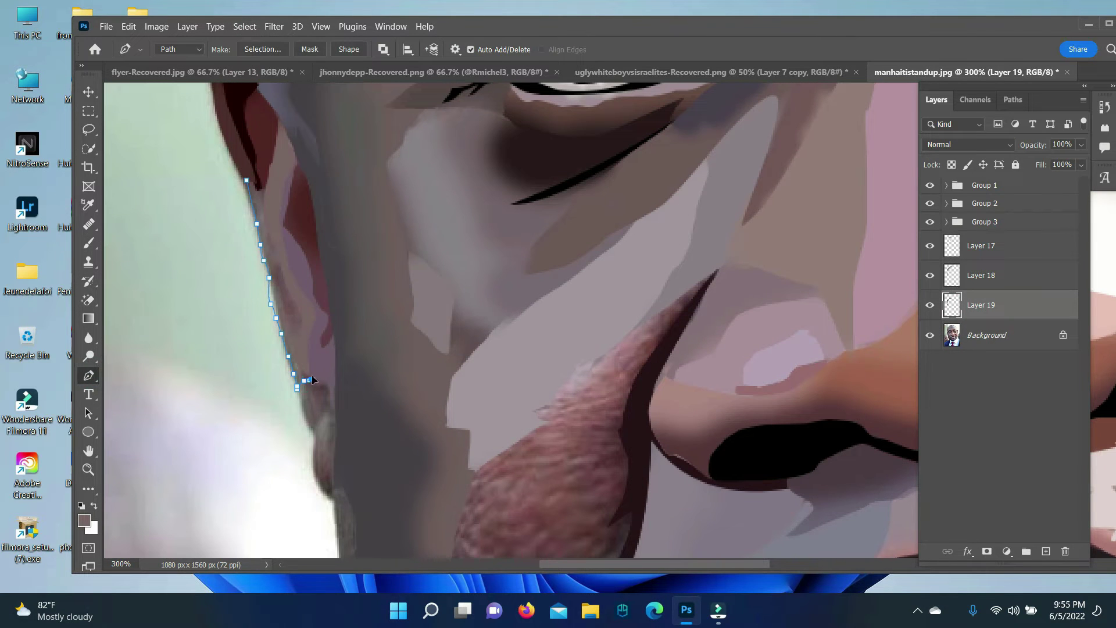
click(247, 181)
key(ctrl+Return)
key(b)
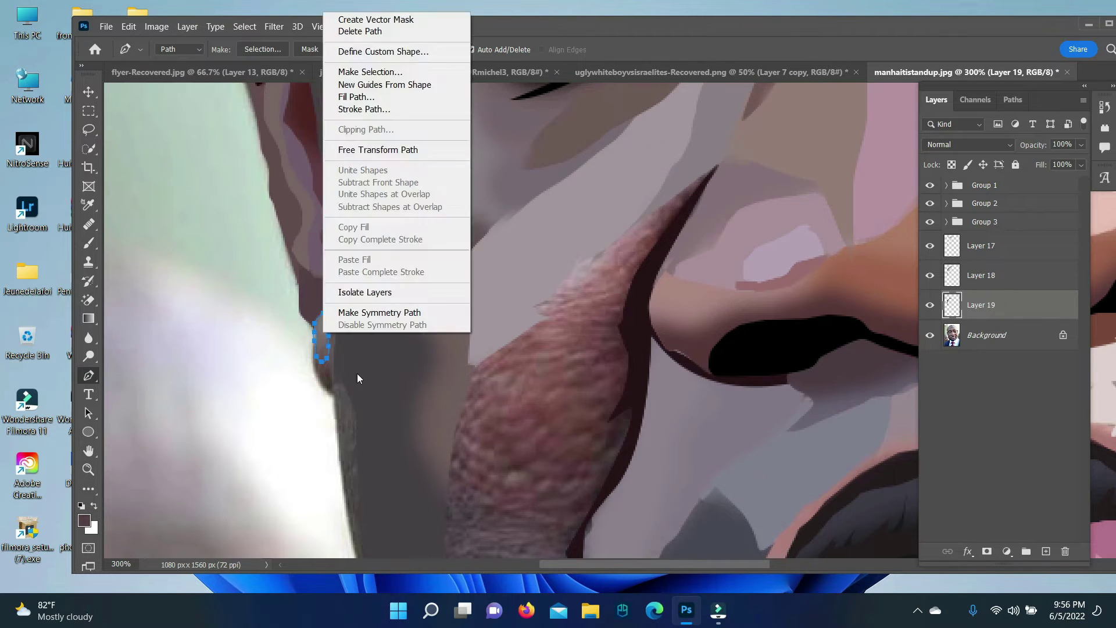
Outline the small patch below the ear, paint it flat grey, and add Layer 20.
key(p)
click(319, 379)
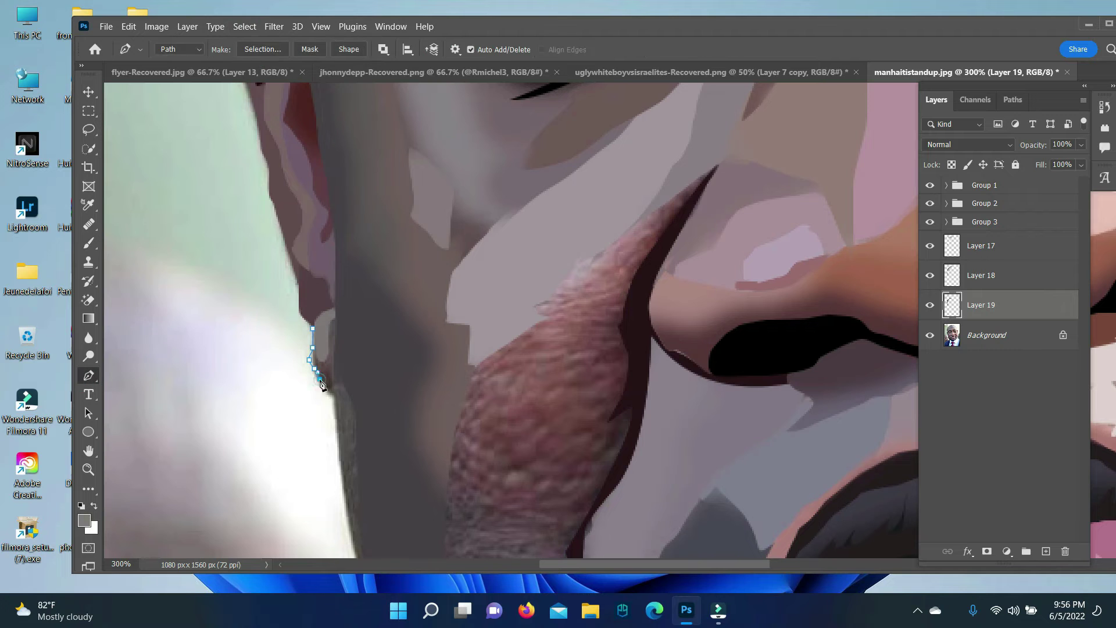
right_click(324, 317)
click(361, 58)
key(Return)
ctrl+click(1046, 551)
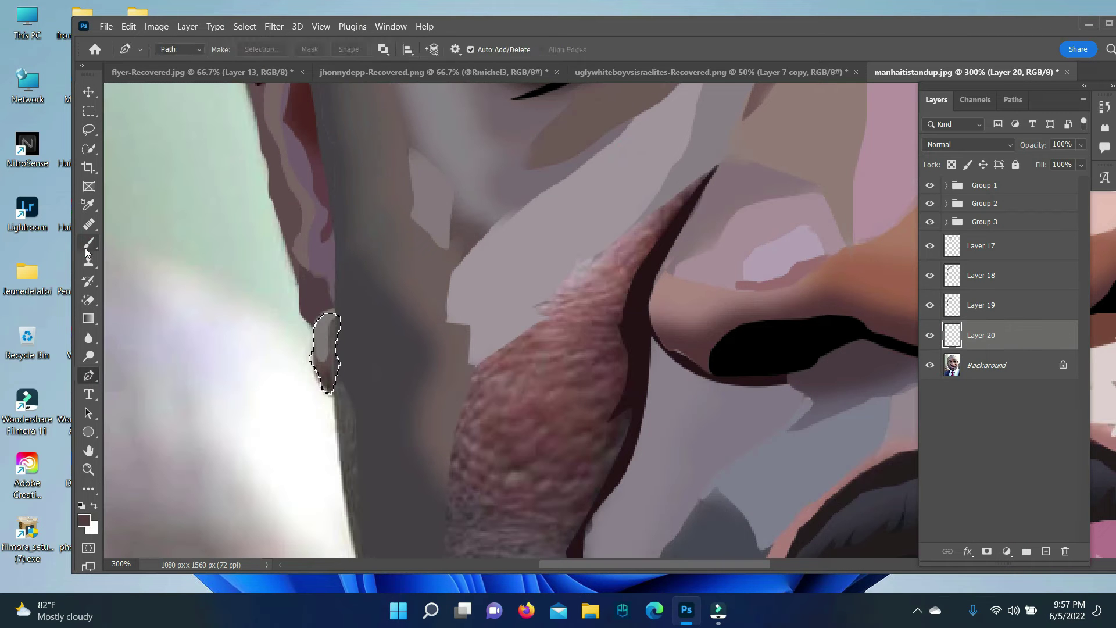
key(b)
click(244, 26)
Fill the jawline strip with dark brown, then lighter mauve on new Layer 21.
click(249, 50)
drag(407, 233, 521, 128)
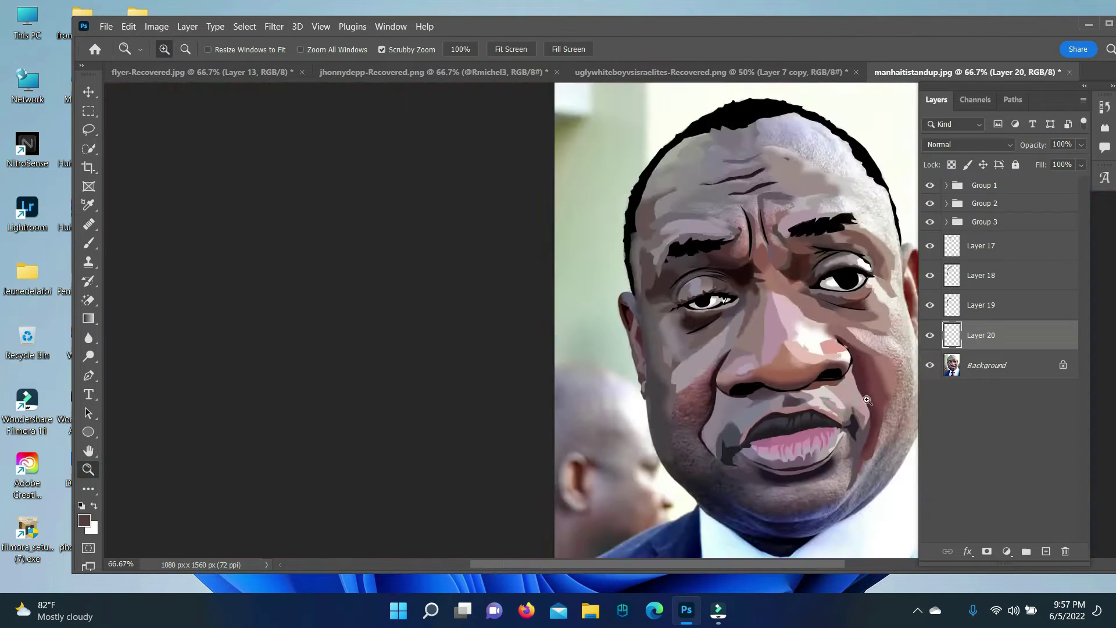
key(p)
right_click(440, 331)
click(494, 264)
click(84, 520)
click(937, 332)
key(b)
drag(349, 291, 435, 429)
ctrl+click(1047, 551)
alt+click(797, 448)
drag(357, 262, 346, 430)
key(ctrl+d)
Outline another jaw area as a selection and zoom in on the chin and mouth.
key(p)
click(415, 193)
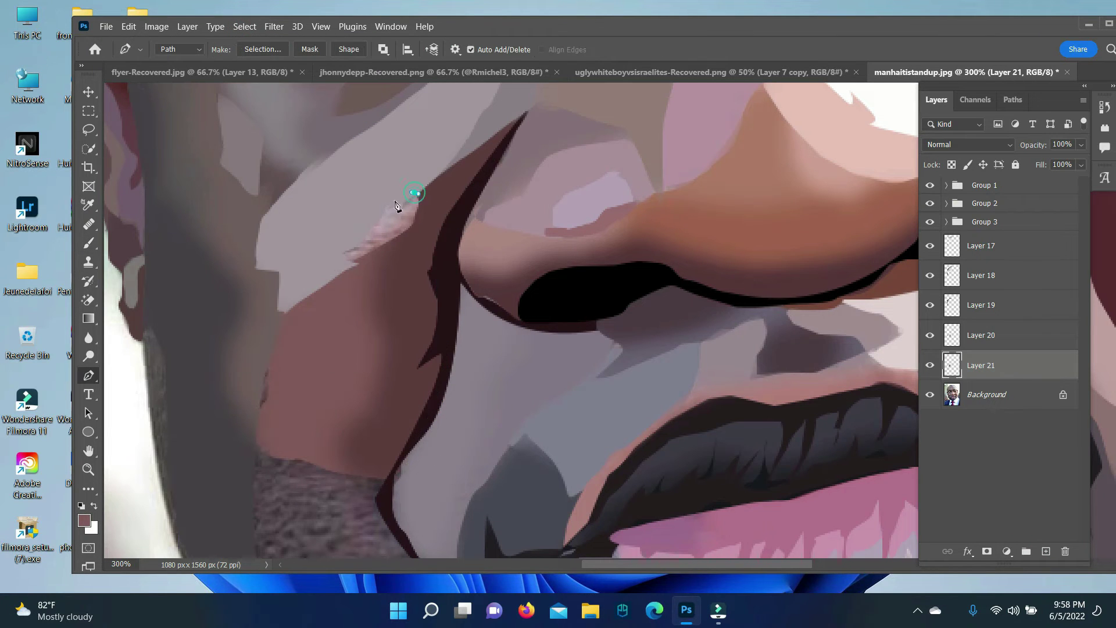
key(ctrl+Return)
key(alt+bracketright)
key(b)
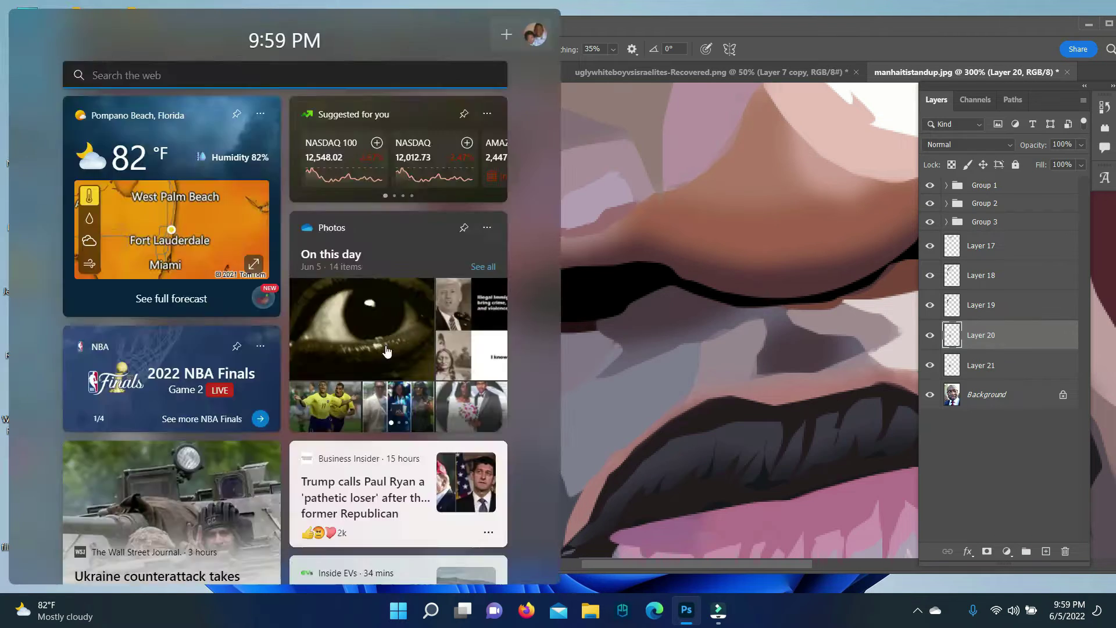
key(z)
key(ctrl+1)
key(ctrl+plus)
key(ctrl+plus)
Turn the jaw outline into a selection, brush it in flat grey, and deselect.
key(p)
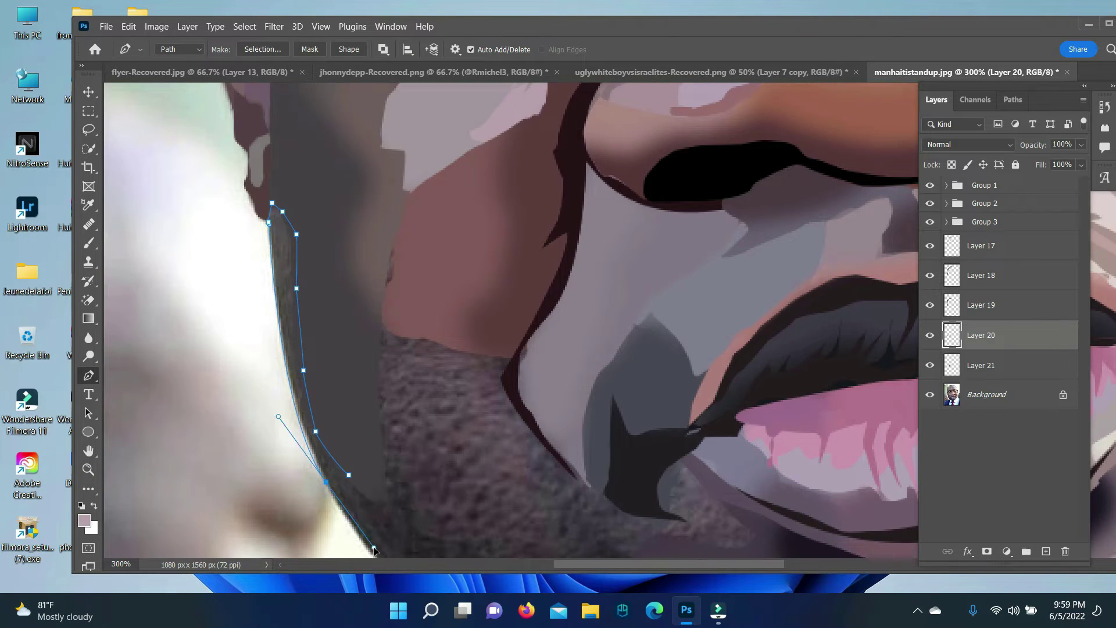
right_click(341, 456)
key(Return)
click(84, 520)
key(Return)
key(b)
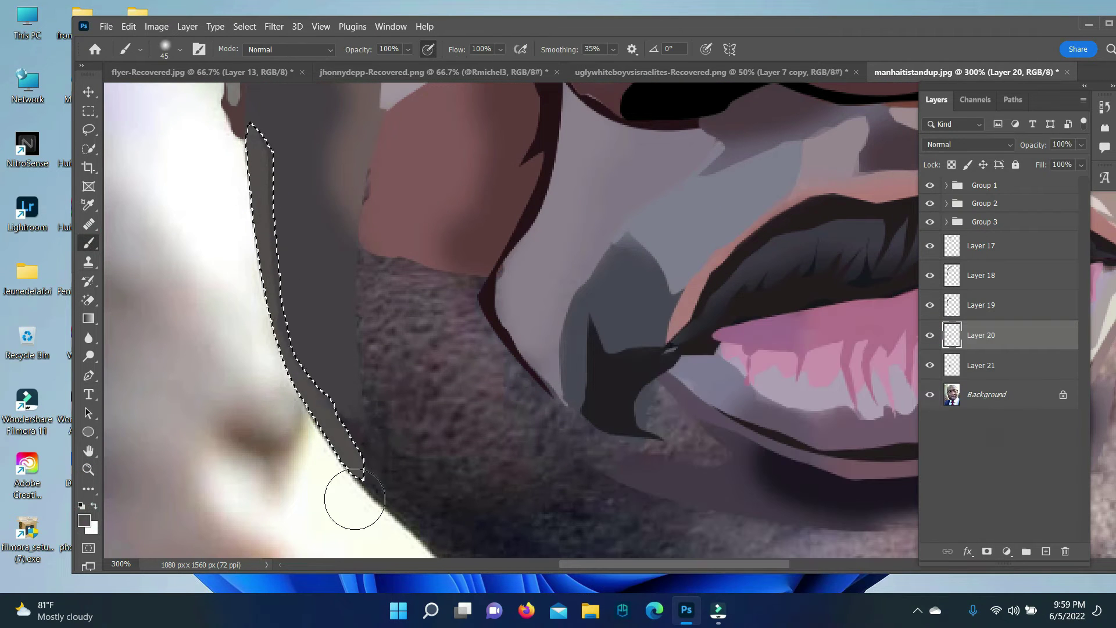
key(ctrl+d)
scroll(505, 392, down, 1)
key(alt+bracketleft)
key(p)
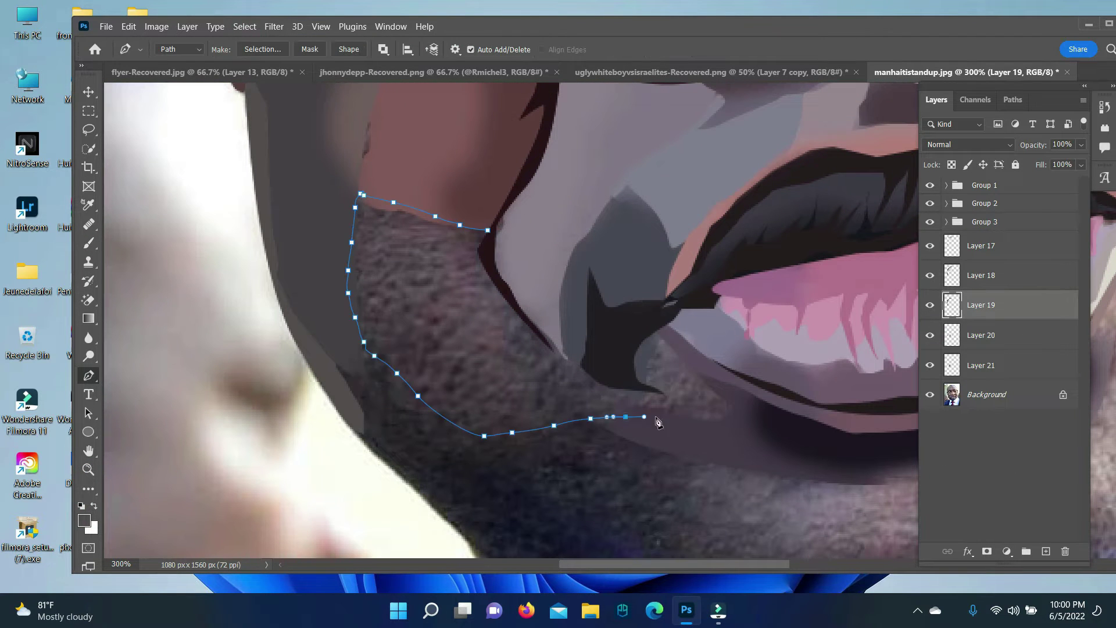
Paint the beard texture beside the mouth grey-purple with a lighter shade on top.
right_click(570, 383)
click(610, 301)
key(Return)
click(84, 521)
key(Return)
key(b)
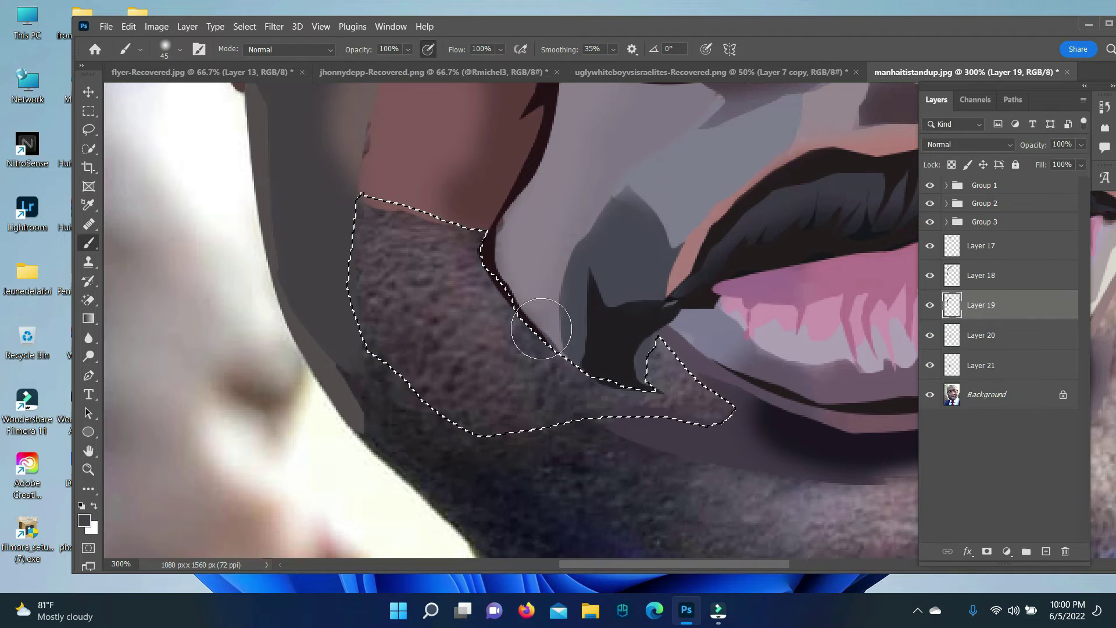
drag(609, 370, 399, 391)
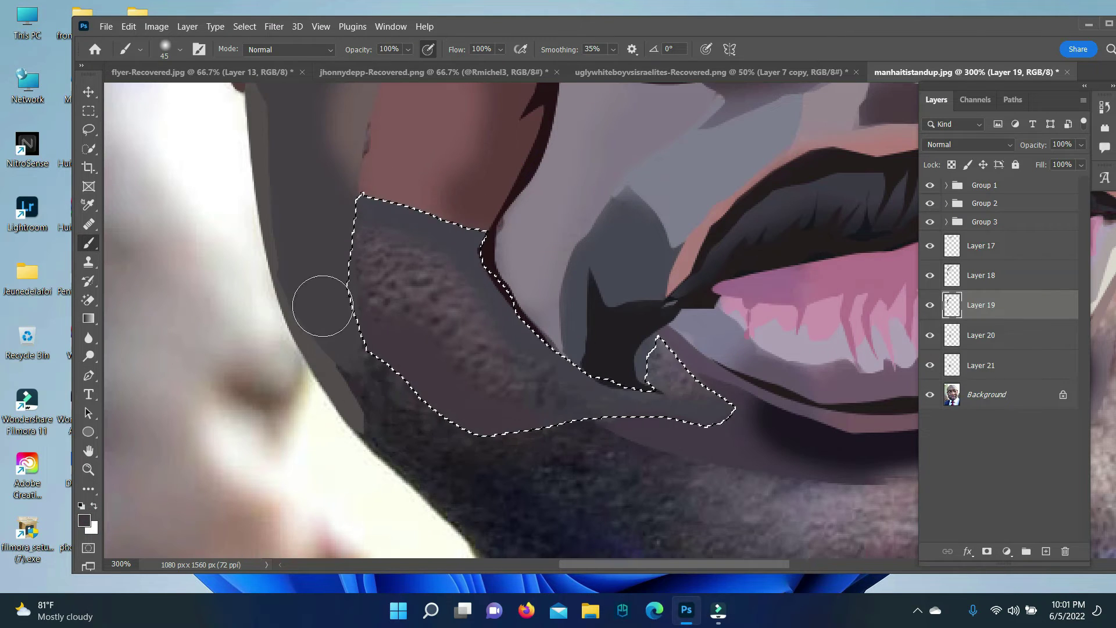
key(alt+bracketleft)
drag(485, 349, 374, 304)
key(ctrl+d)
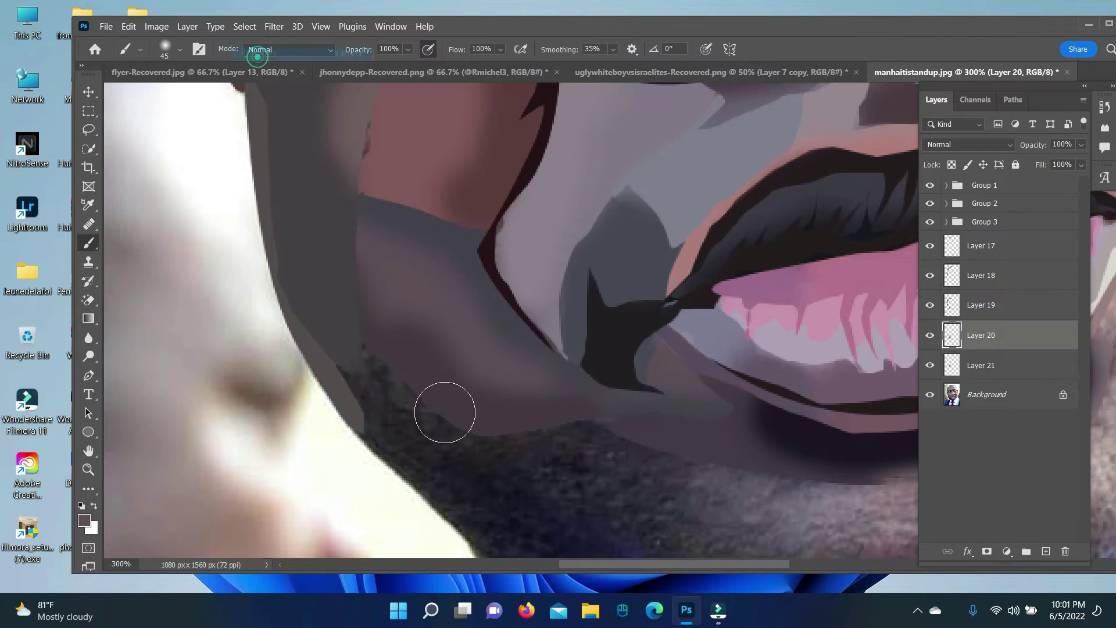
key(z)
scroll(901, 462, down, 4)
scroll(901, 462, up, 2)
Fill the jaw outline with a darker paint colour and deselect.
click(84, 520)
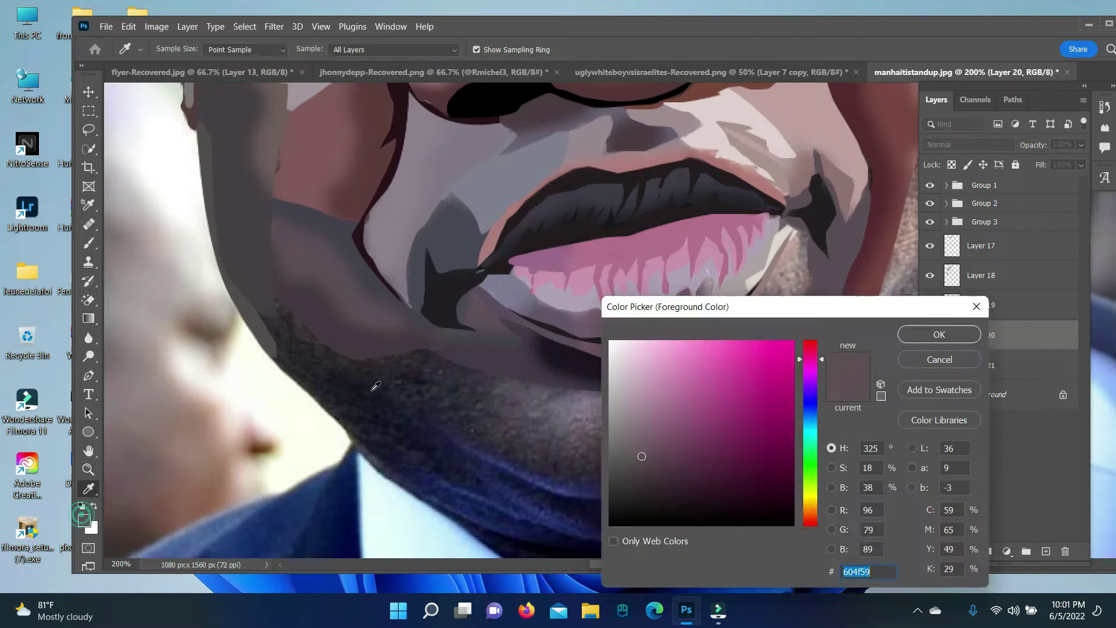
key(Return)
key(ctrl+Return)
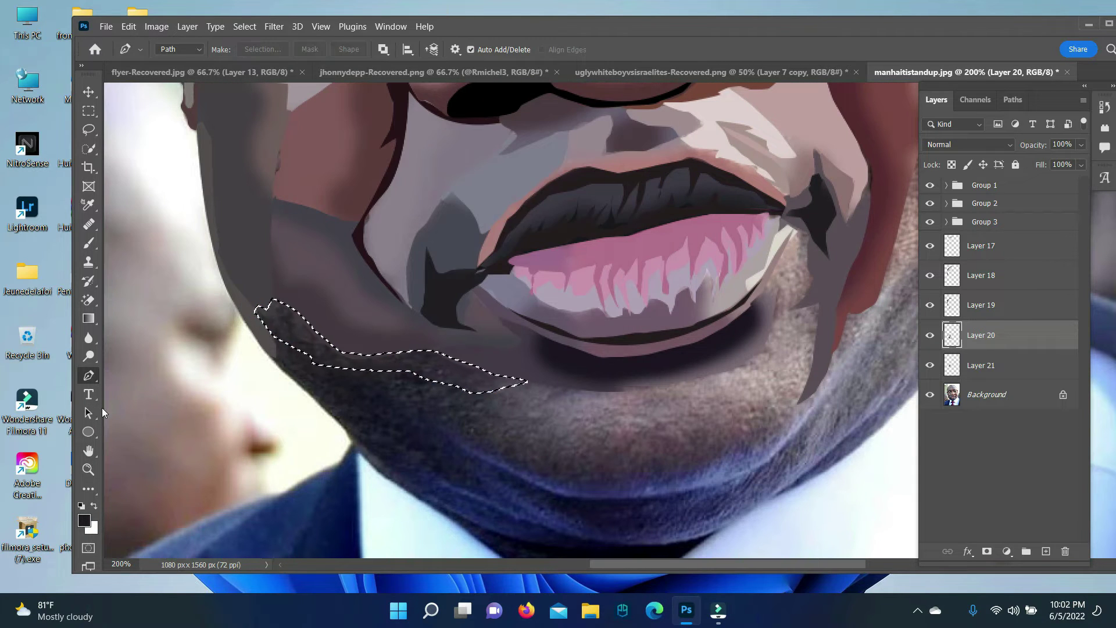
key(alt+BackSpace)
scroll(301, 332, down, 2)
click(244, 26)
Outline the lower jaw and paint it flat dark navy.
click(256, 52)
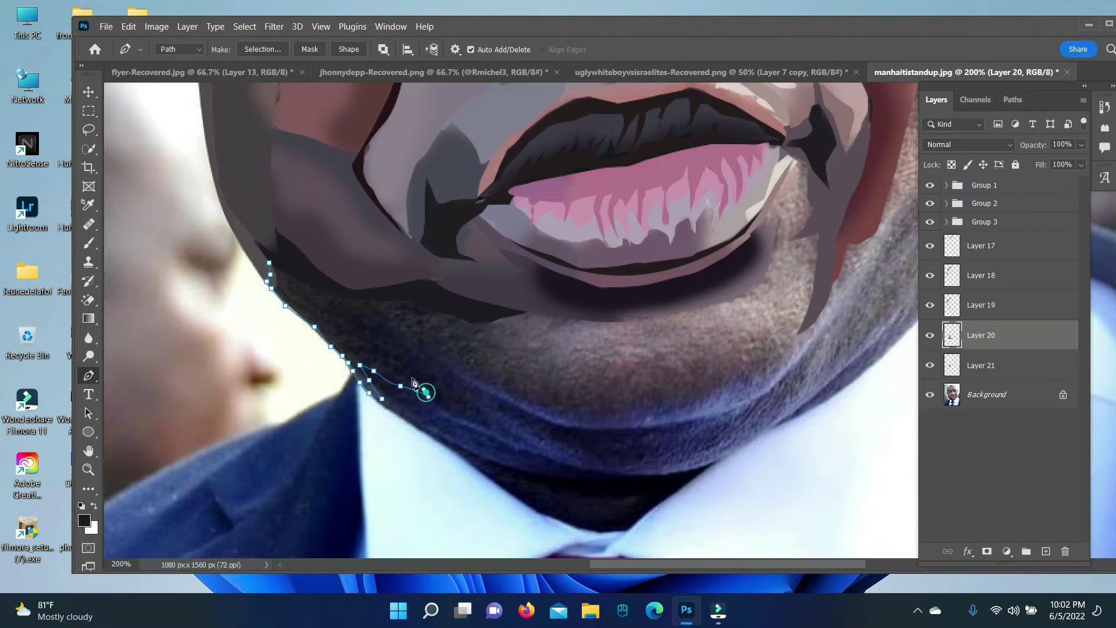
key(ctrl+Return)
click(84, 521)
key(Return)
key(b)
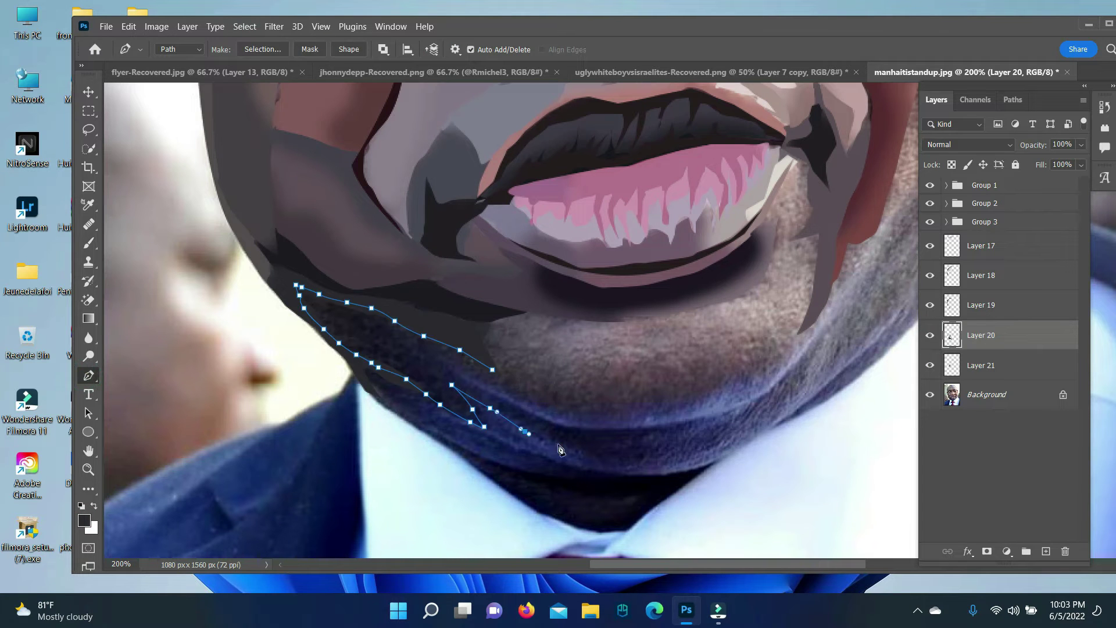
key(ctrl+Return)
key(b)
drag(308, 299, 593, 448)
key(ctrl+d)
Outline a patch on the chin and paint it dark grey, picking a mauve skin tone.
key(p)
click(543, 314)
click(538, 331)
click(538, 350)
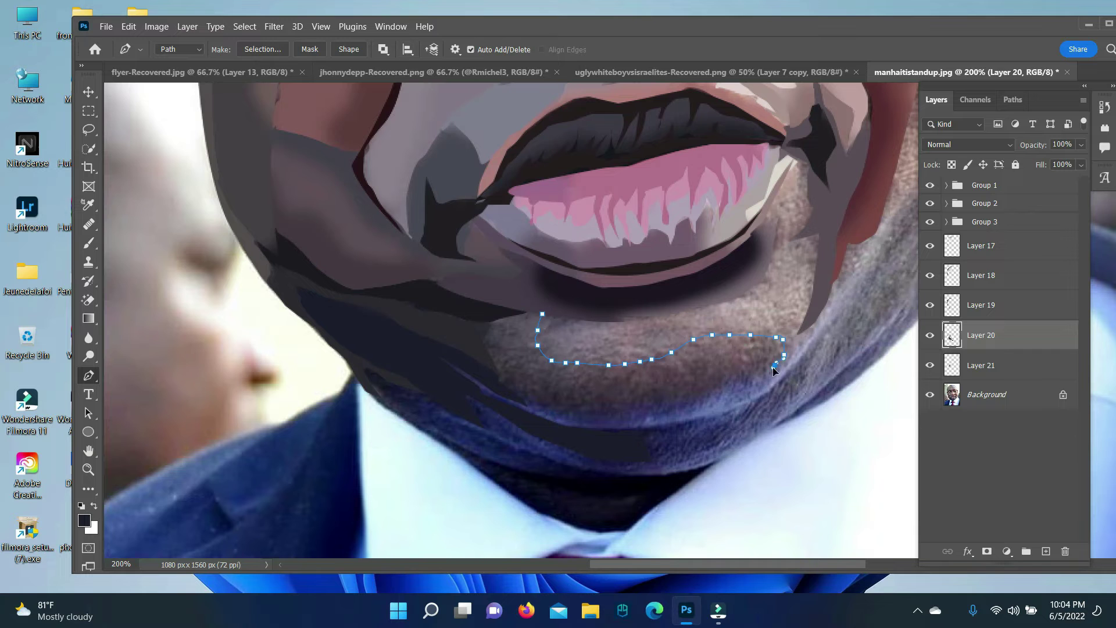
click(542, 314)
right_click(513, 361)
click(561, 105)
key(Return)
key(b)
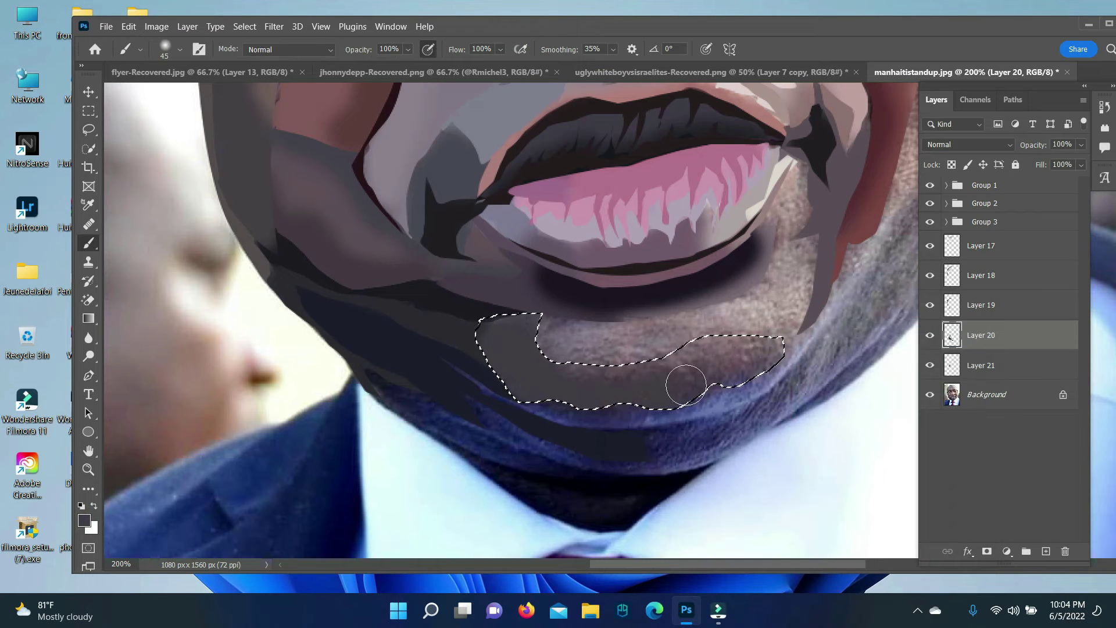
drag(685, 374, 523, 372)
alt+click(631, 364)
key(alt+s)
Outline the area under the lower lip as a selection and work on Layer 20.
key(d)
key(p)
click(541, 314)
right_click(540, 317)
click(578, 137)
key(Return)
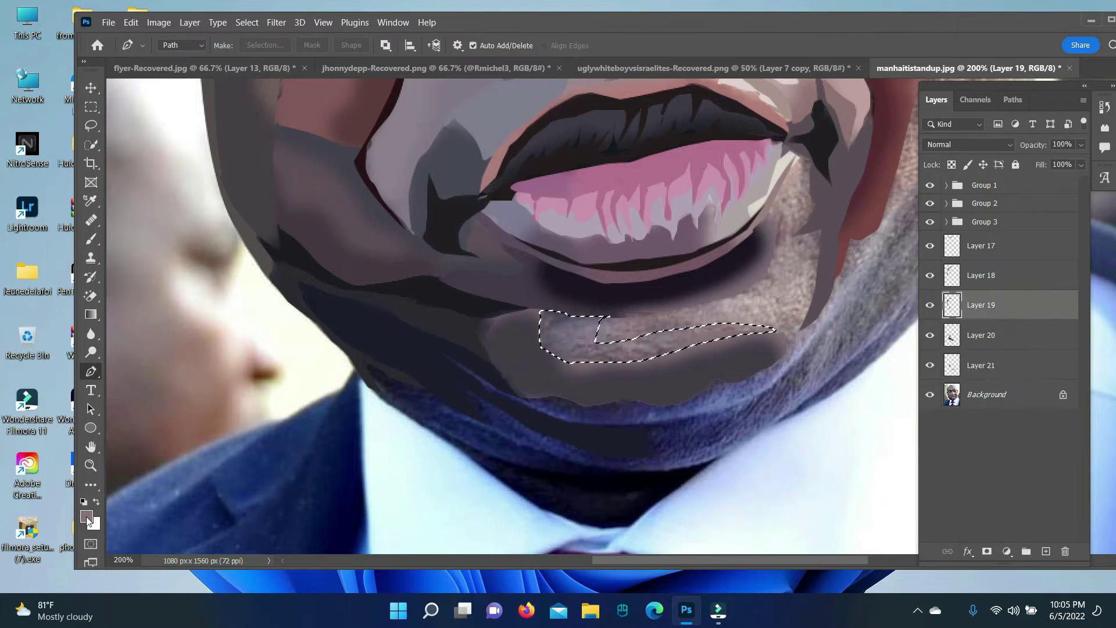
key(b)
click(981, 335)
Select a curved area beside the mouth and sample dark grey from the lip shadow.
key(alt+s)
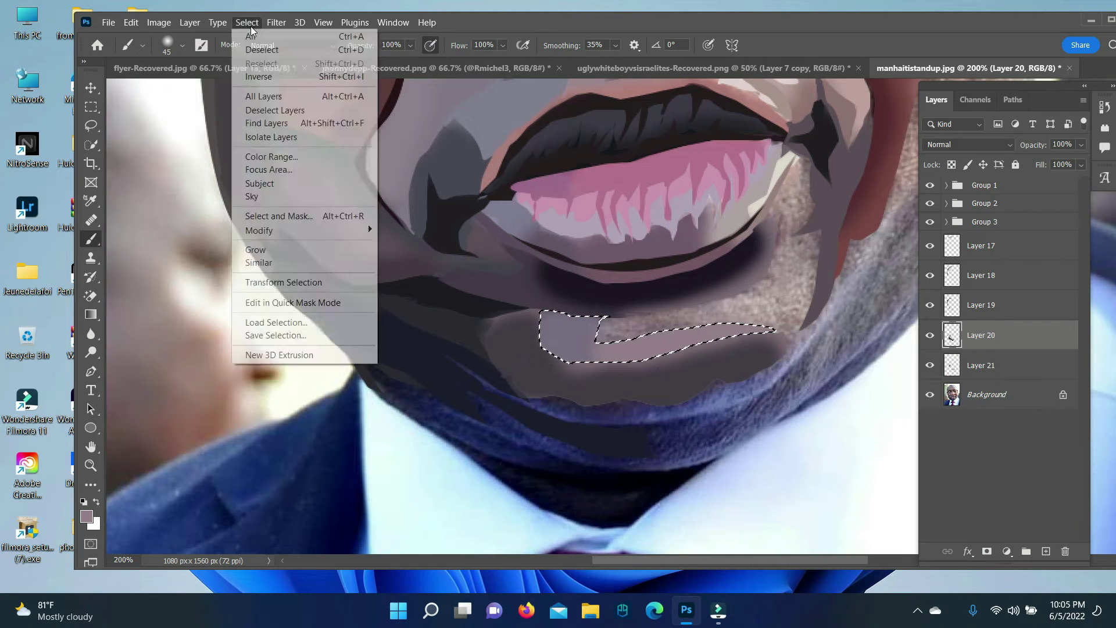
key(d)
key(p)
click(591, 320)
drag(627, 317, 637, 318)
right_click(756, 333)
click(657, 77)
key(Return)
key(b)
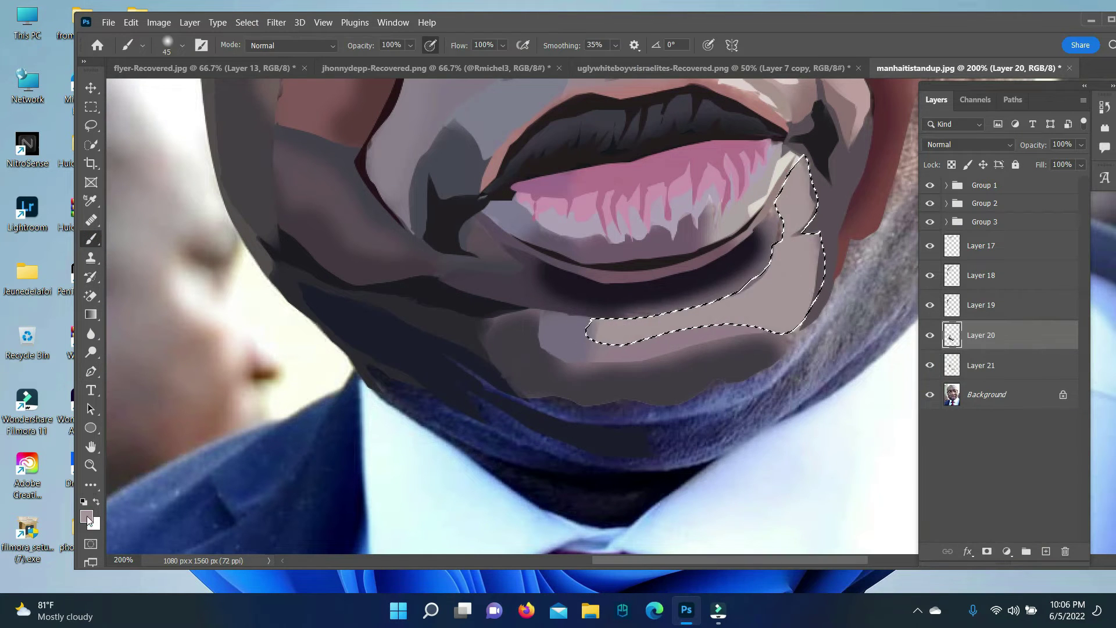
alt+click(709, 288)
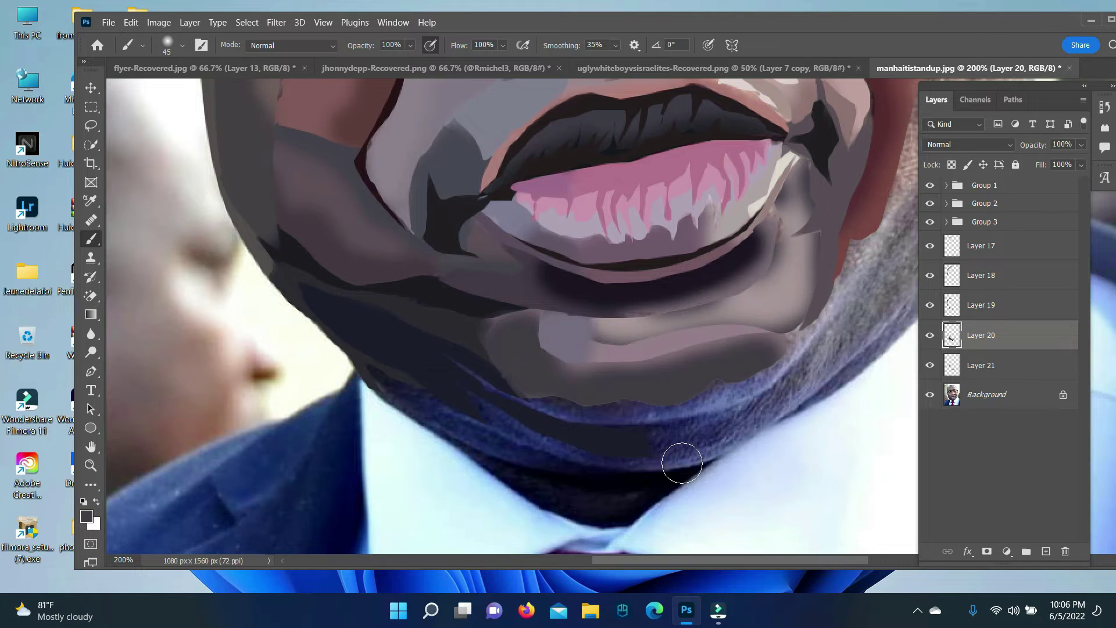
Trace a curved pen outline under the chin and turn it into a selection.
click(92, 372)
click(820, 328)
drag(562, 421, 332, 401)
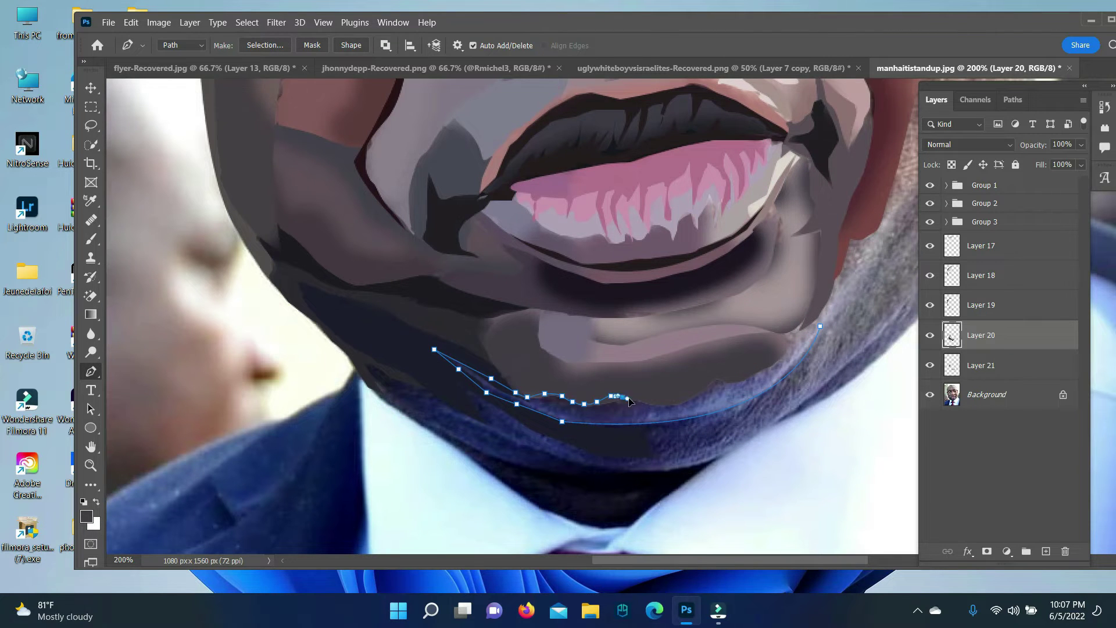
click(820, 328)
key(ctrl+Return)
click(86, 516)
key(Return)
key(b)
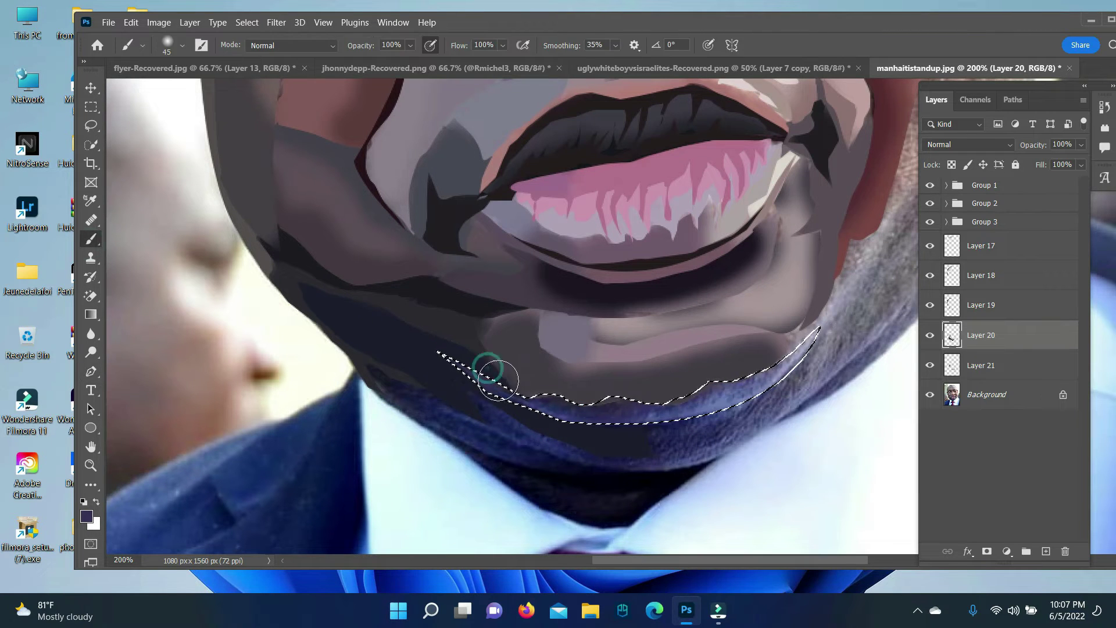
On Layer 21, brush the under-chin band light purple, then deselect.
click(981, 365)
click(87, 516)
click(995, 379)
drag(803, 343, 487, 412)
click(246, 22)
click(261, 50)
Close a second chin outline, make it a selection, colour it dark purple, and deselect.
key(p)
right_click(408, 408)
click(366, 324)
key(Return)
click(87, 516)
key(Return)
click(246, 22)
click(262, 50)
Trace a curved outline above the shirt collar and make it a selection.
key(p)
click(452, 409)
drag(520, 440, 533, 445)
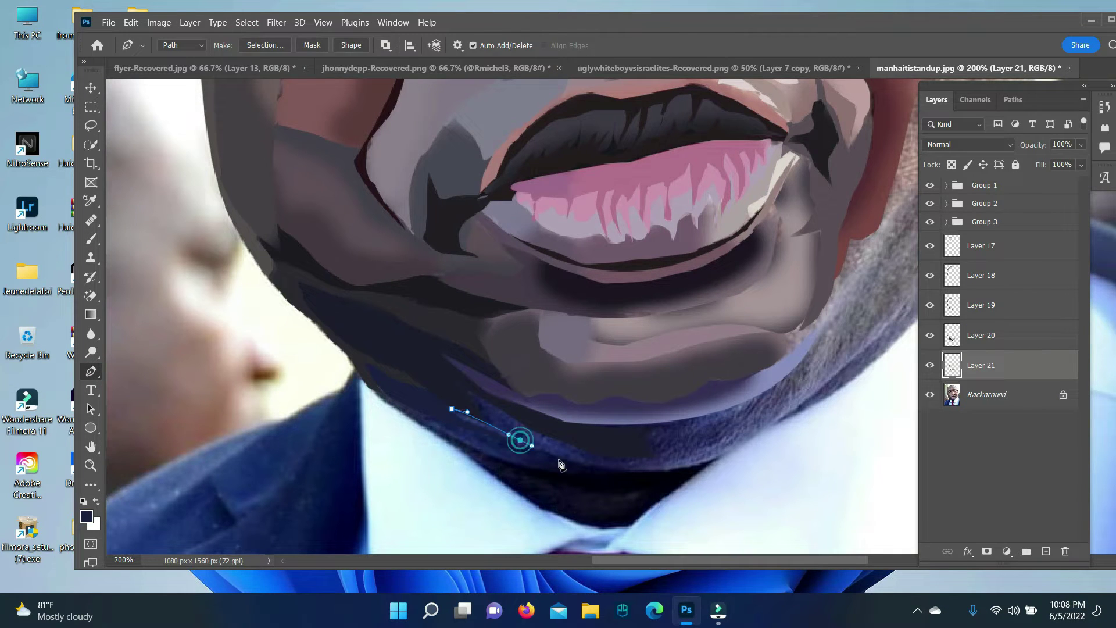
right_click(503, 423)
click(541, 150)
key(Return)
key(b)
click(86, 516)
key(Return)
On new Layer 22, paint the collar shadow selection dark purple, then deselect.
key(ctrl+shift+alt+n)
key(p)
right_click(503, 424)
click(540, 150)
key(Return)
click(87, 517)
key(Return)
drag(361, 407, 531, 468)
click(246, 22)
click(252, 49)
On Layer 20, outline along the collar, select it, paint it, and deselect.
drag(644, 560, 705, 560)
scroll(511, 320, down, 3)
click(981, 335)
key(p)
click(404, 365)
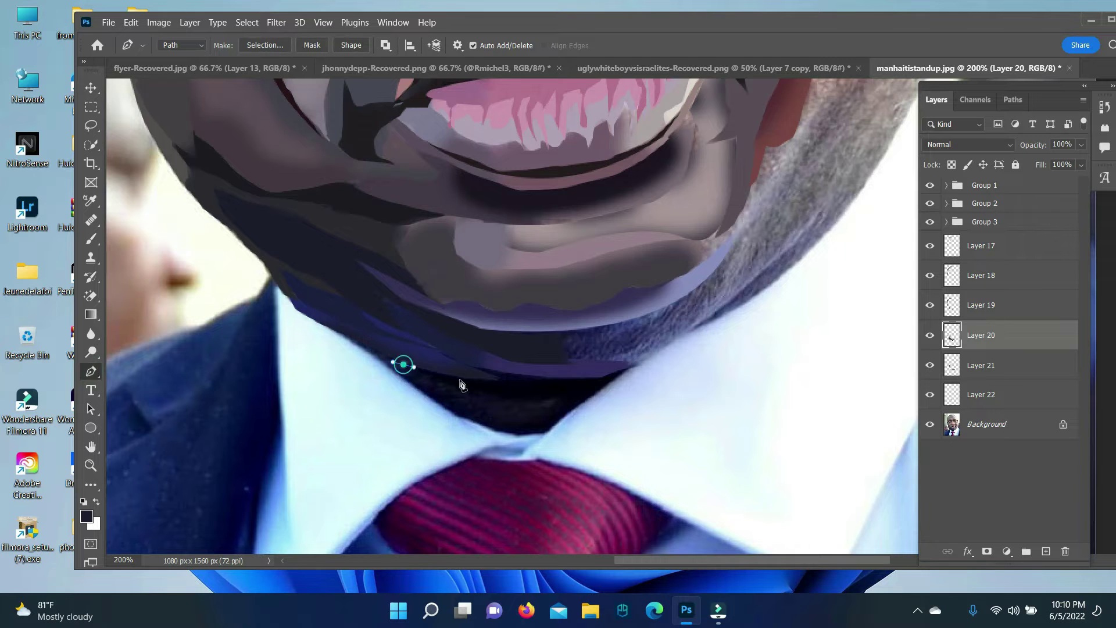
key(ctrl+Return)
click(87, 516)
key(Return)
click(247, 23)
click(251, 48)
click(401, 378)
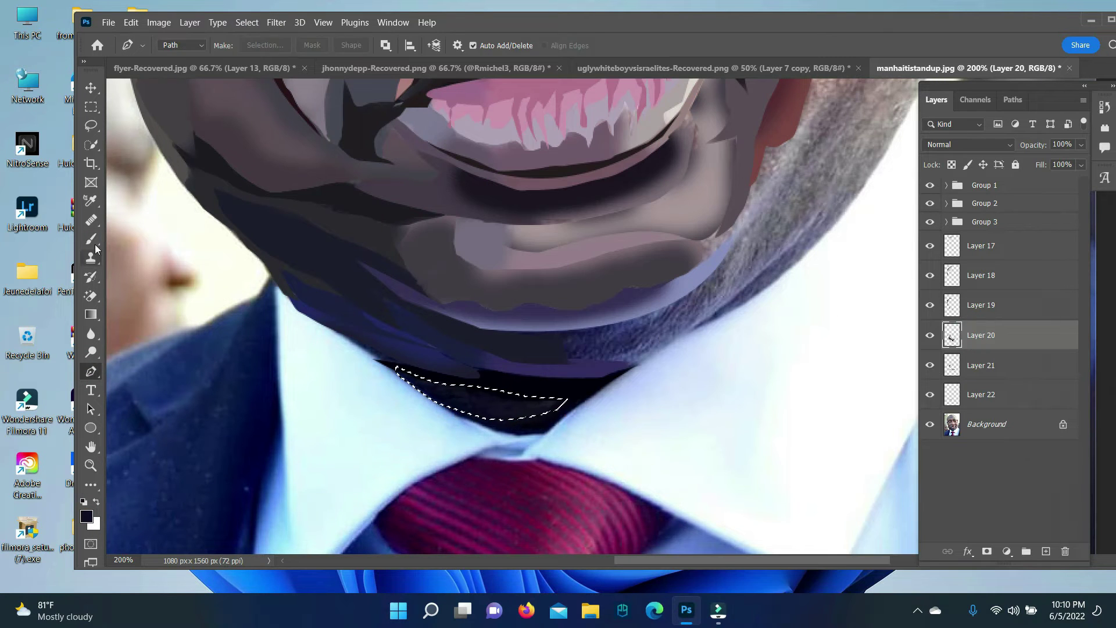
Outline the next collar area and fill it with black, then zoom out.
key(ctrl+d)
click(582, 401)
key(ctrl+Return)
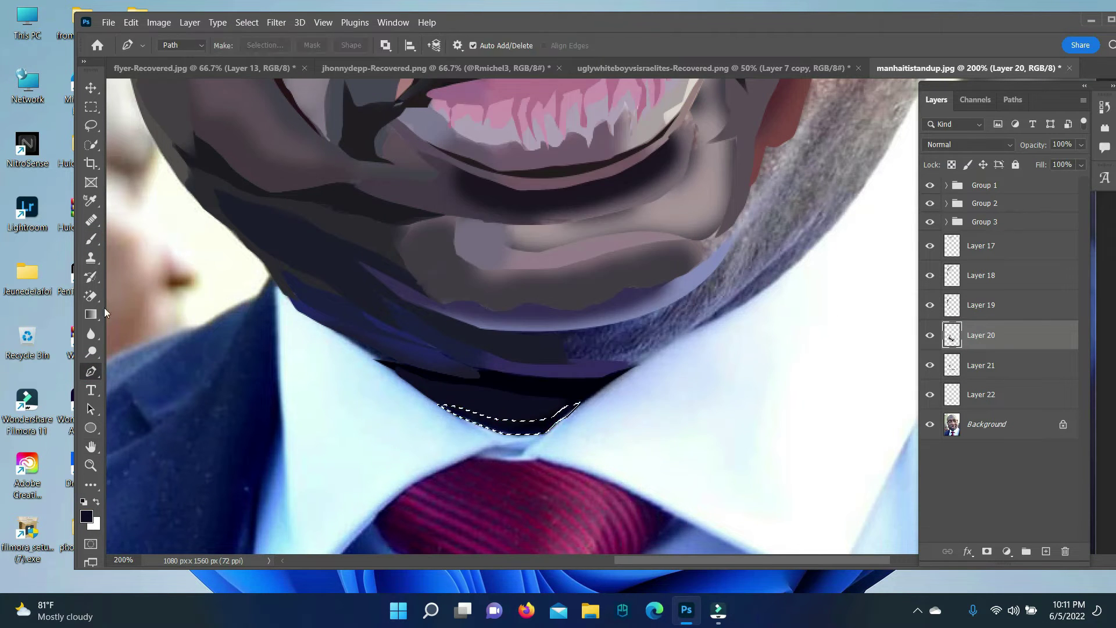
key(b)
key(alt+BackSpace)
key(z)
key(ctrl+minus)
key(ctrl+minus)
Compare the painting against the reference photo, then make the cheek path a selection.
click(930, 424)
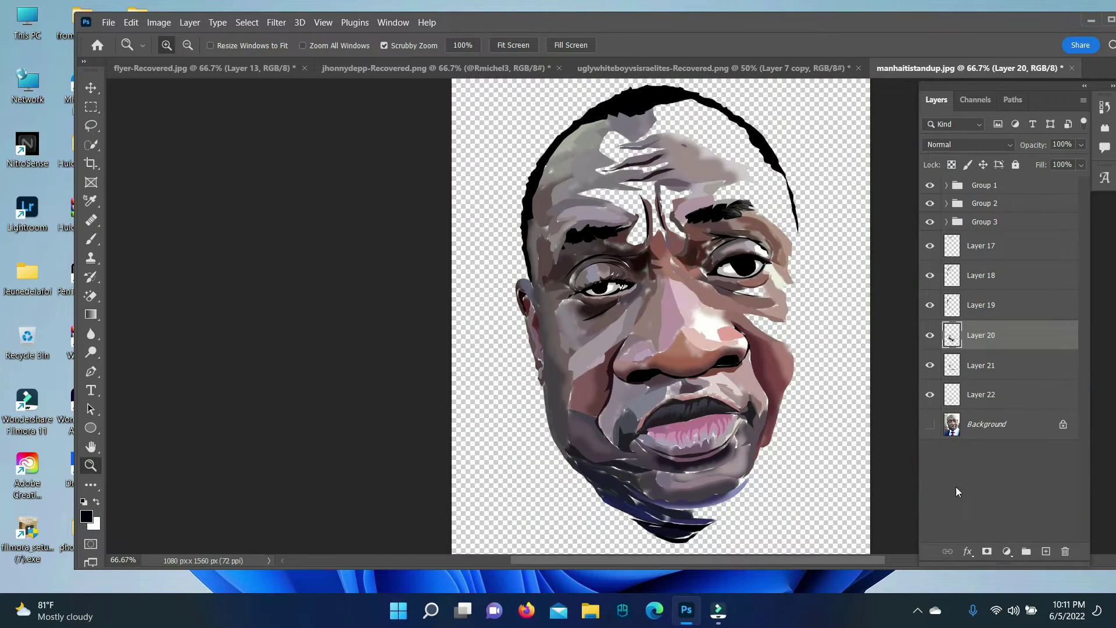
alt+click(931, 424)
click(931, 424)
click(741, 378)
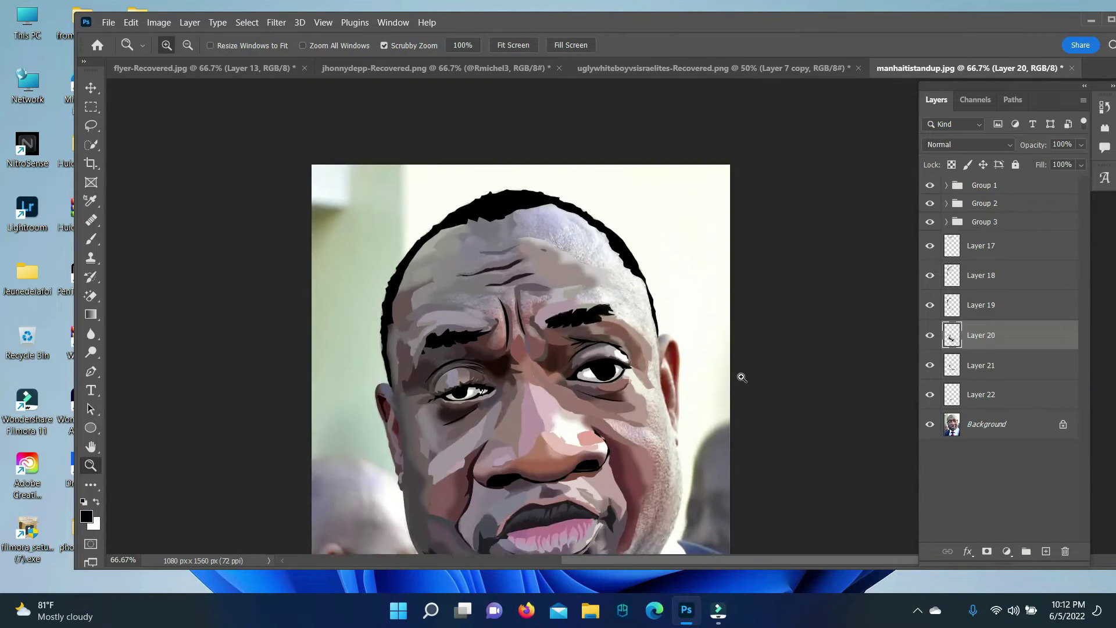
key(p)
key(ctrl+Return)
On Layer 21, pick a lighter pink and select the next cheek path.
key(b)
alt+click(367, 378)
key(alt+bracketleft)
alt+click(245, 387)
key(ctrl+d)
key(p)
scroll(416, 348, down, 5)
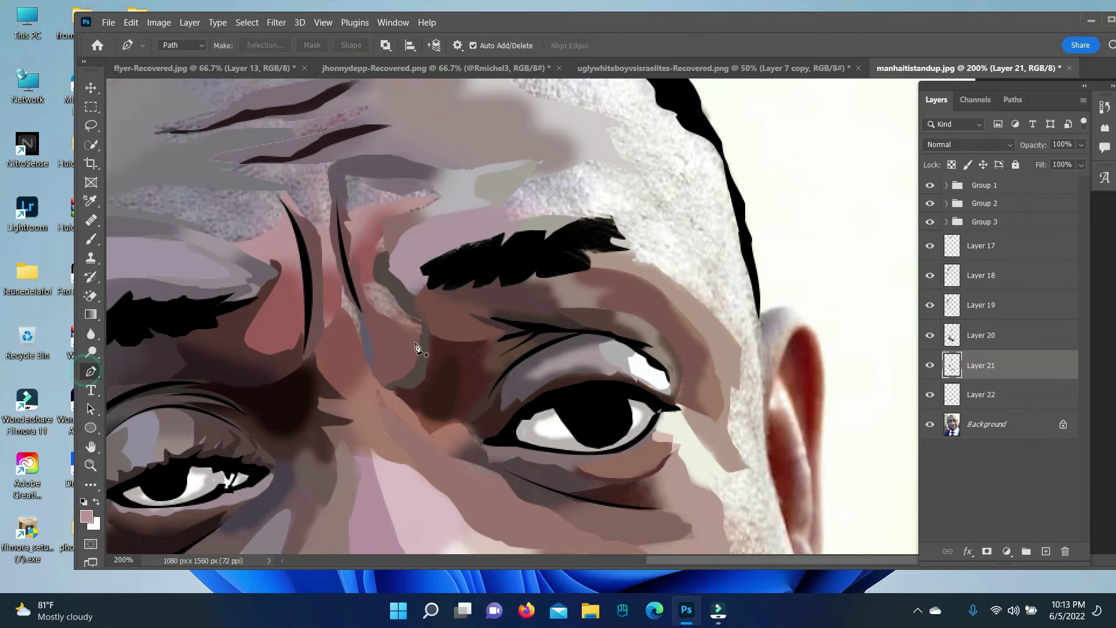
key(ctrl+Return)
key(b)
Paint light pink on the cheek below the eye and beside the nose.
key(ctrl+d)
scroll(511, 465, down, 5)
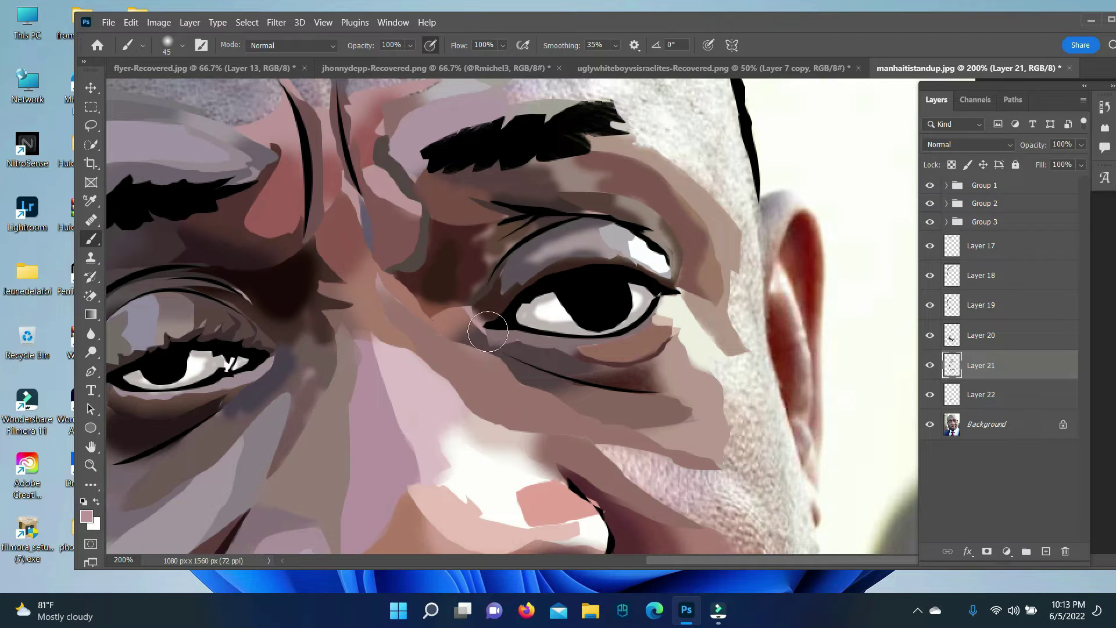
drag(416, 477, 429, 444)
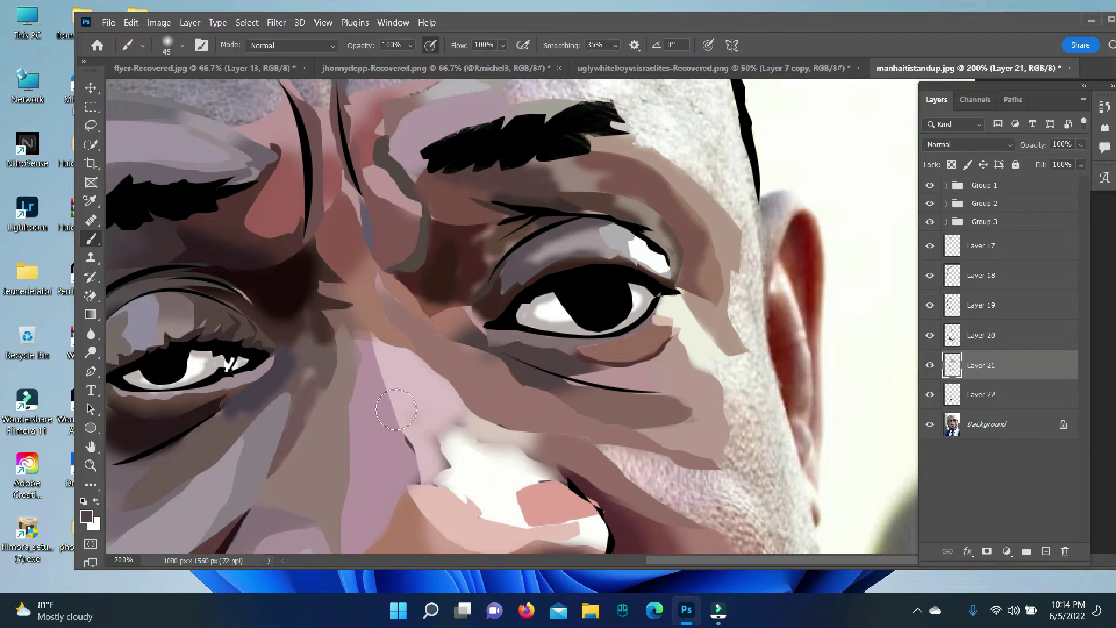
scroll(458, 392, down, 4)
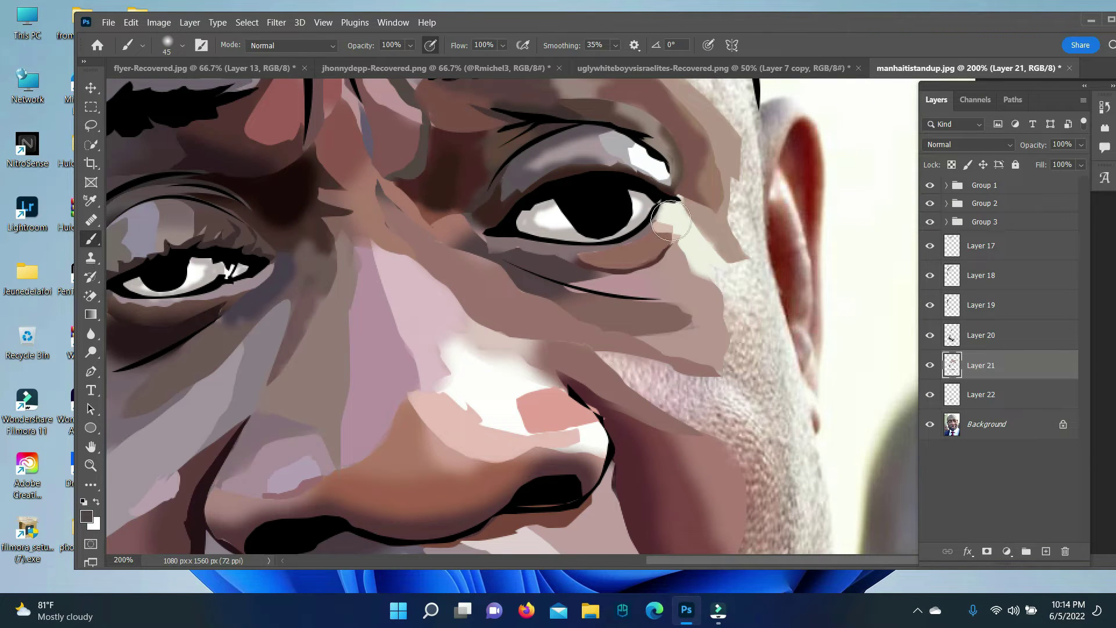
drag(714, 329, 440, 371)
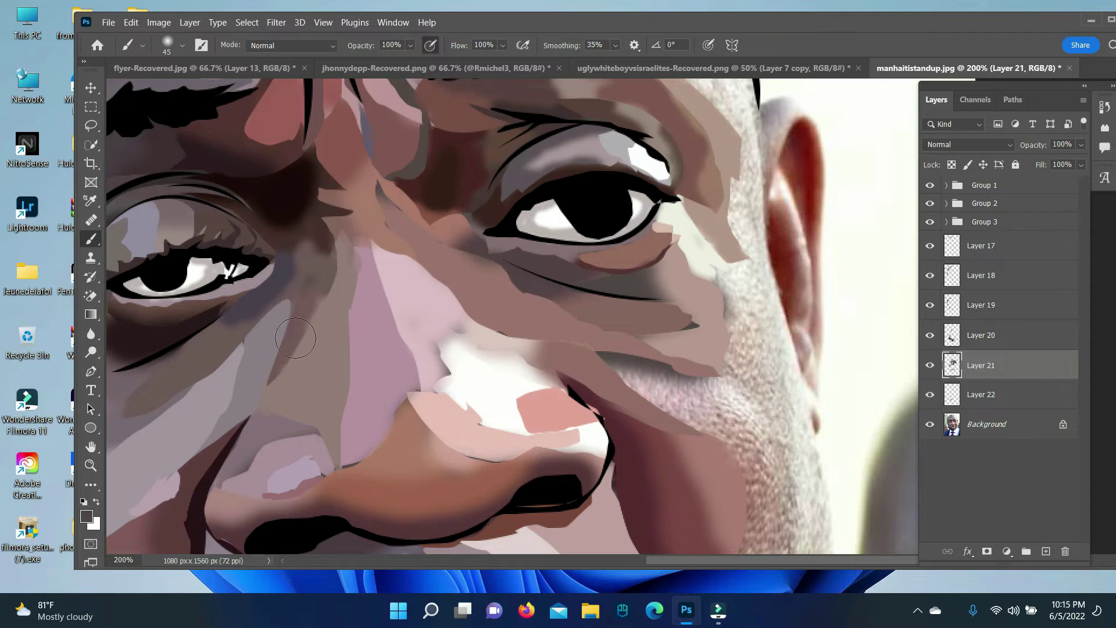
On Layer 22, fill the selected cheek shape with light pink and deselect.
key(p)
scroll(512, 320, right, 1)
click(967, 402)
right_click(600, 387)
key(Return)
key(b)
drag(610, 372, 685, 399)
click(247, 22)
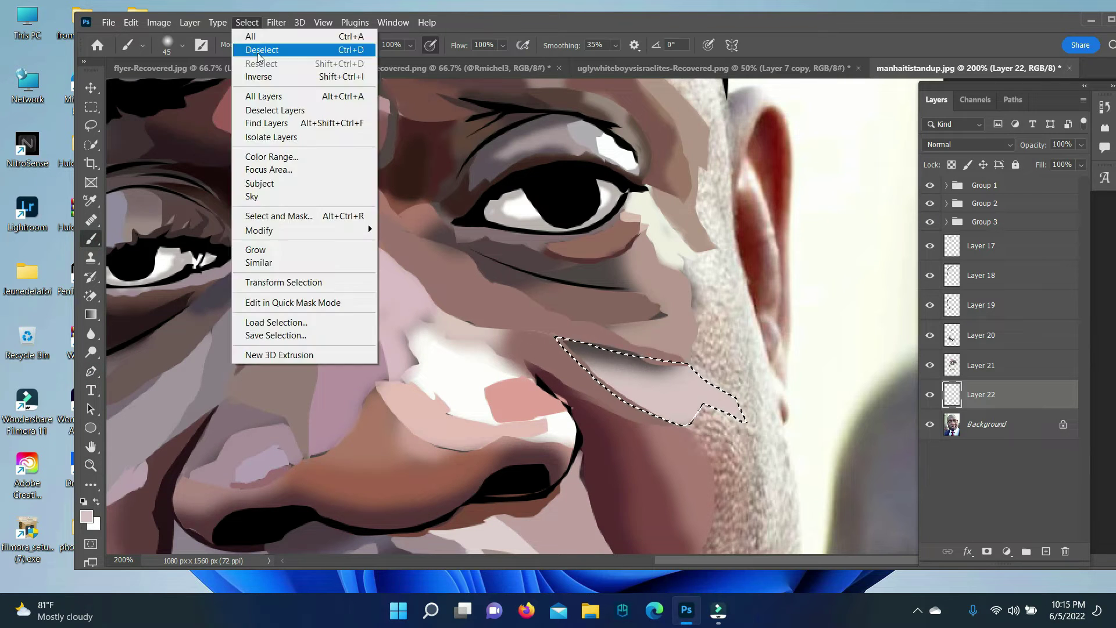
click(261, 50)
Pick a near-white colour on Layer 20 and select the cheek path.
scroll(407, 233, down, 3)
click(87, 516)
click(440, 279)
key(Return)
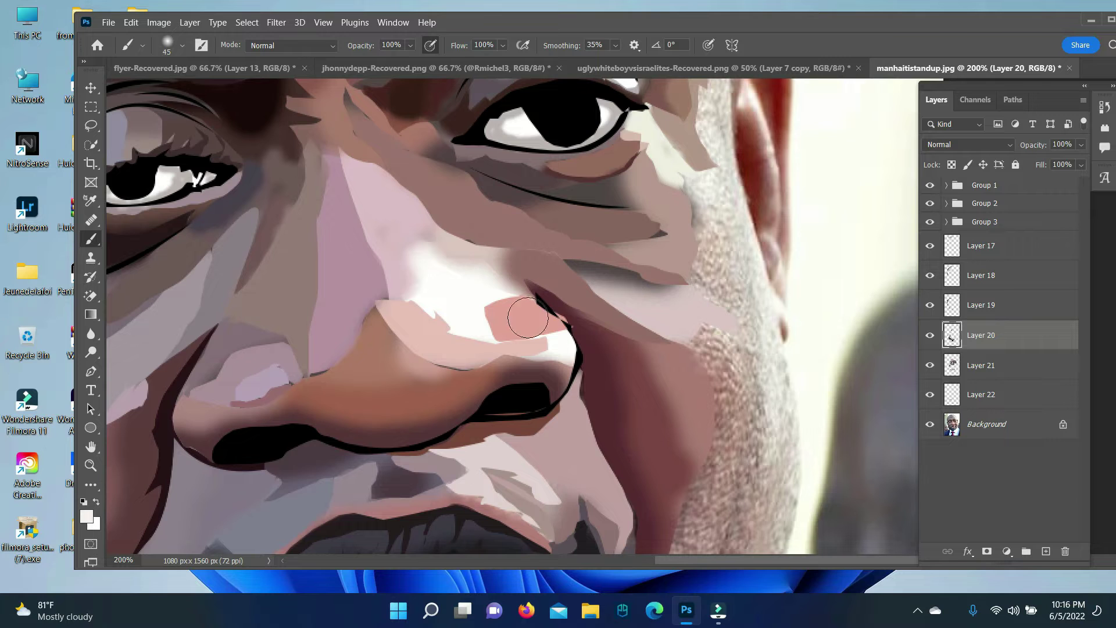
key(ctrl+minus)
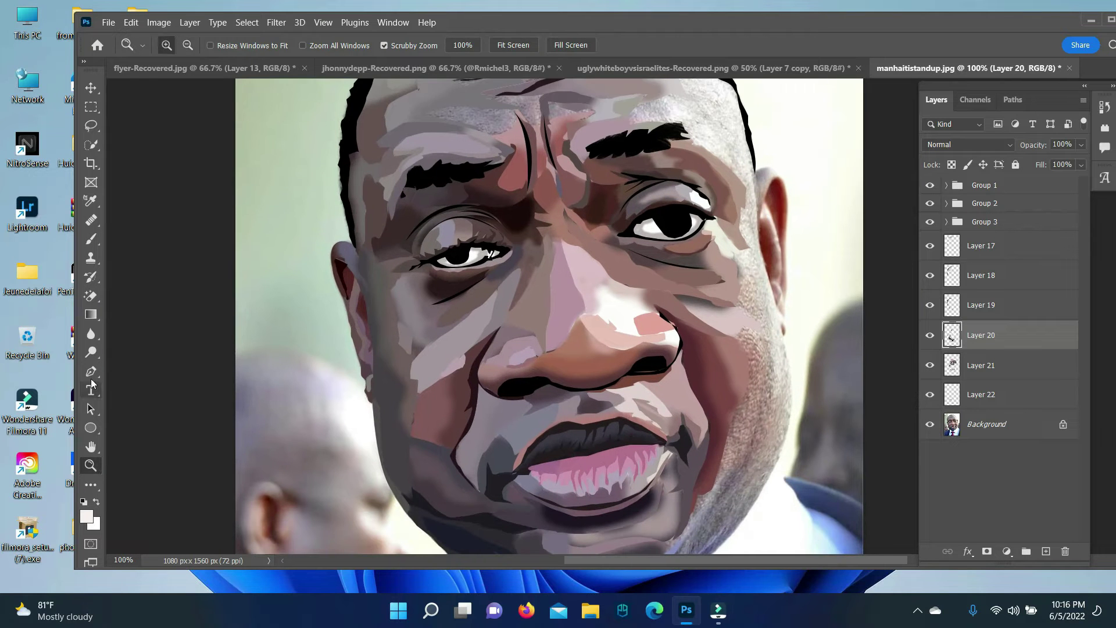
key(p)
right_click(770, 397)
click(797, 185)
Paint the selected cheek area brown, then deselect.
key(Return)
click(87, 516)
click(997, 332)
key(b)
drag(768, 349, 744, 460)
click(247, 22)
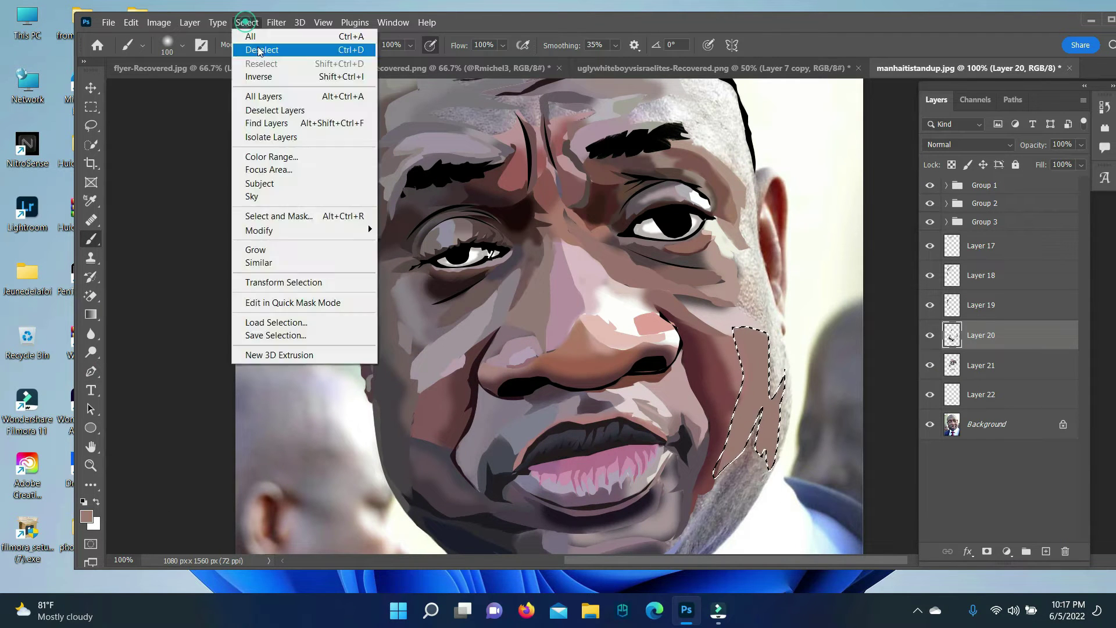
click(262, 48)
Select the right cheek path and set a light beige paint colour.
key(p)
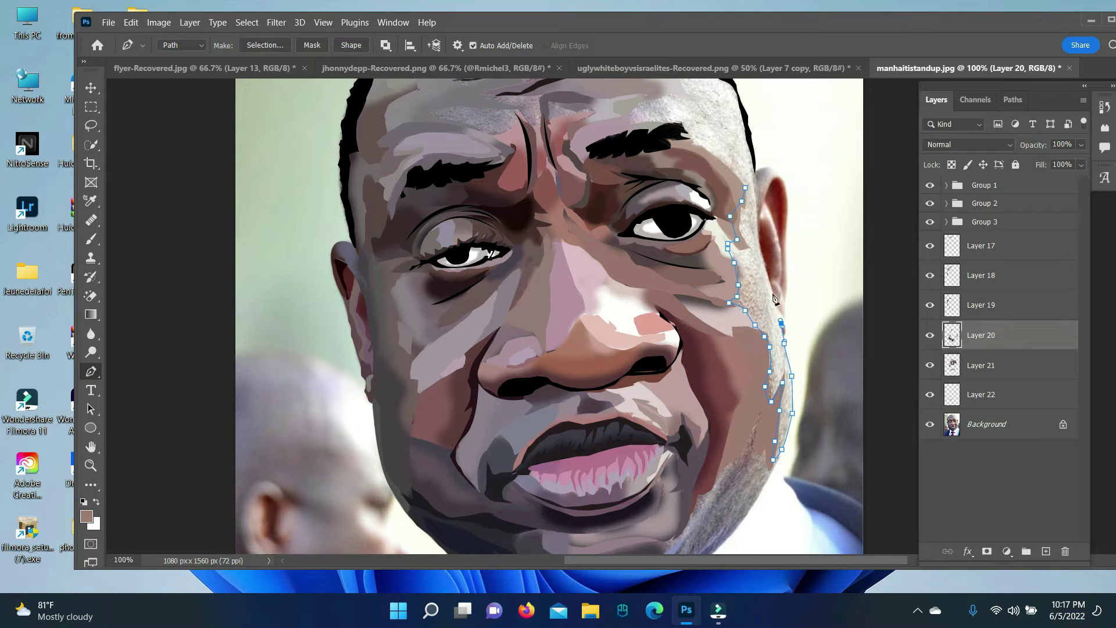
right_click(750, 198)
key(Return)
key(b)
alt+click(679, 325)
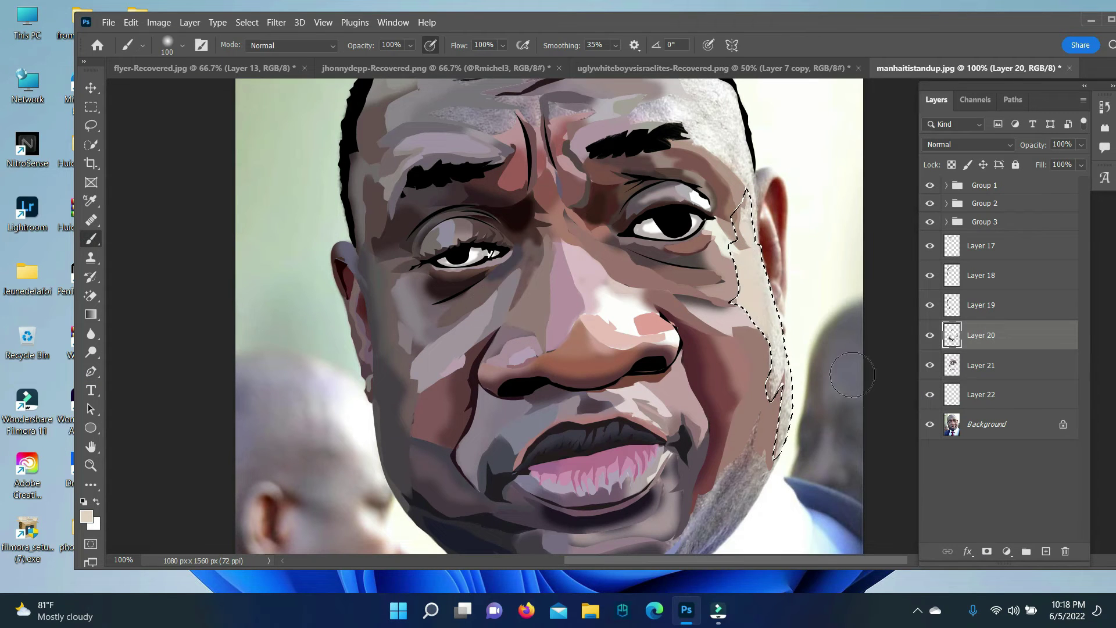
click(86, 516)
click(989, 454)
click(246, 22)
click(261, 47)
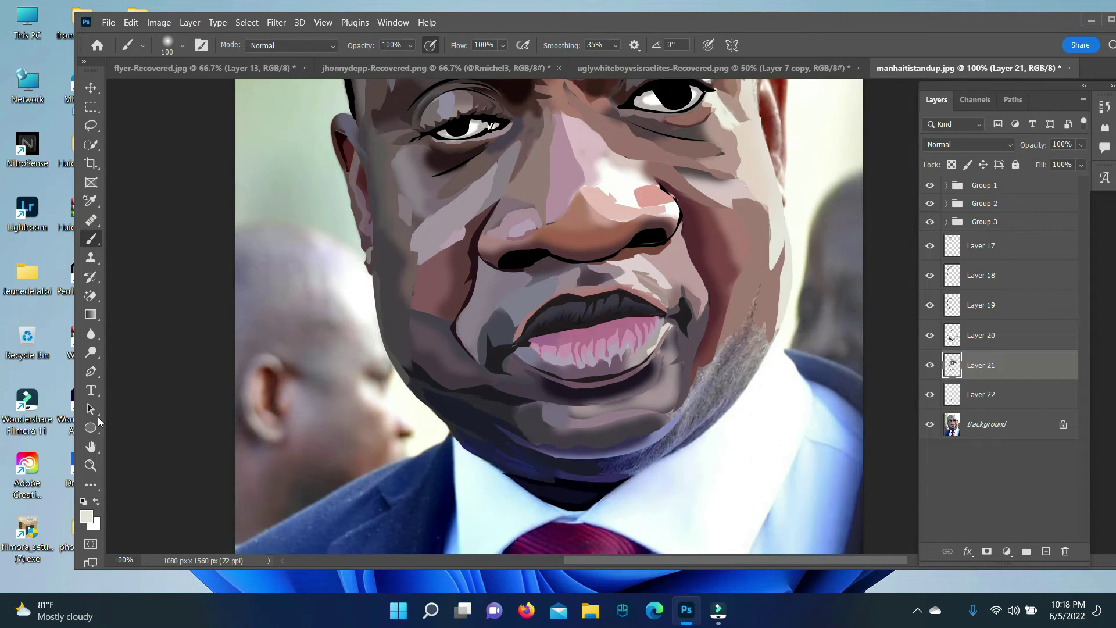
Draw a closed curved jaw path, select it and pick dark blue.
key(p)
drag(608, 457, 639, 452)
click(594, 474)
right_click(642, 458)
click(686, 238)
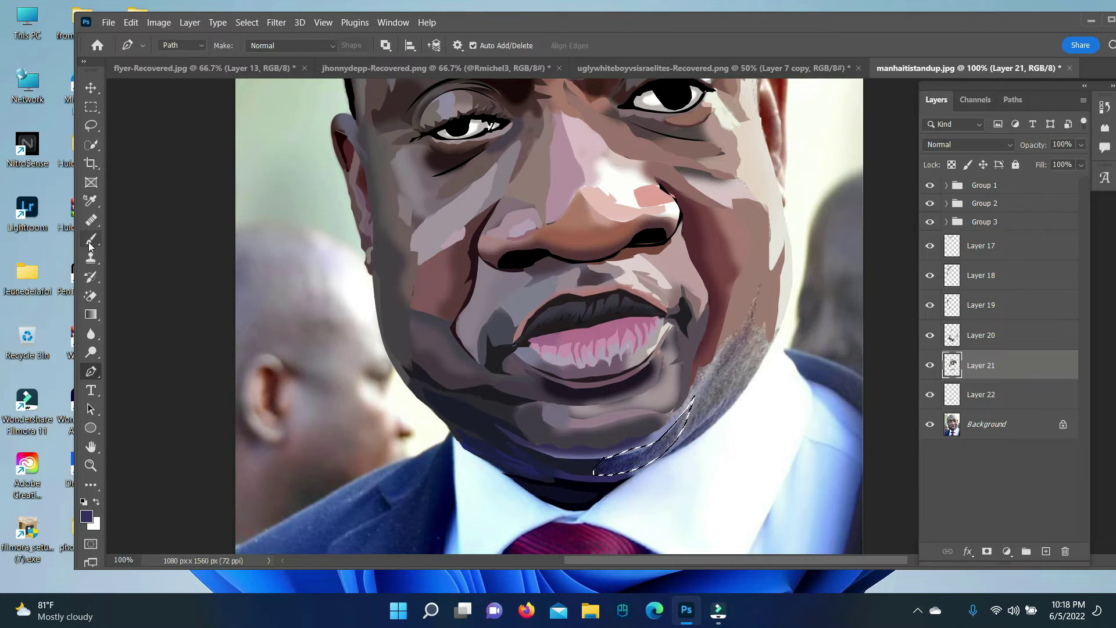
key(b)
alt+click(697, 422)
Select the chin path and paint the shadow under the jaw in a lighter colour.
key(p)
right_click(704, 435)
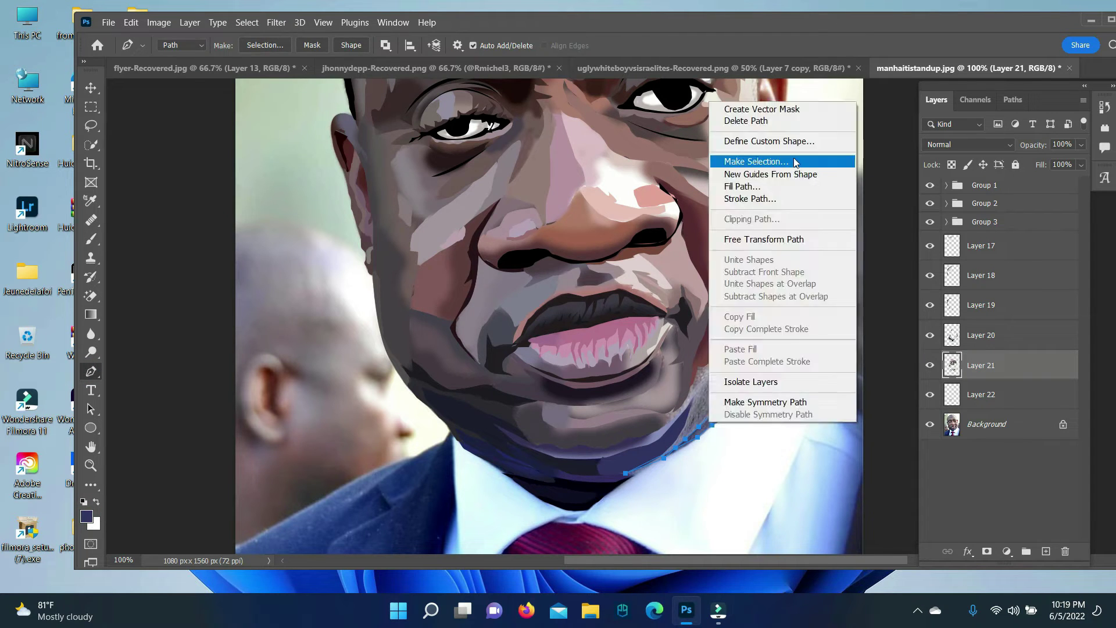
click(756, 160)
key(b)
click(86, 516)
drag(750, 308, 896, 300)
key(Return)
key(p)
Trace and close a five-point path along the right jawline, then select it.
click(761, 290)
click(752, 334)
click(732, 353)
click(726, 364)
click(714, 382)
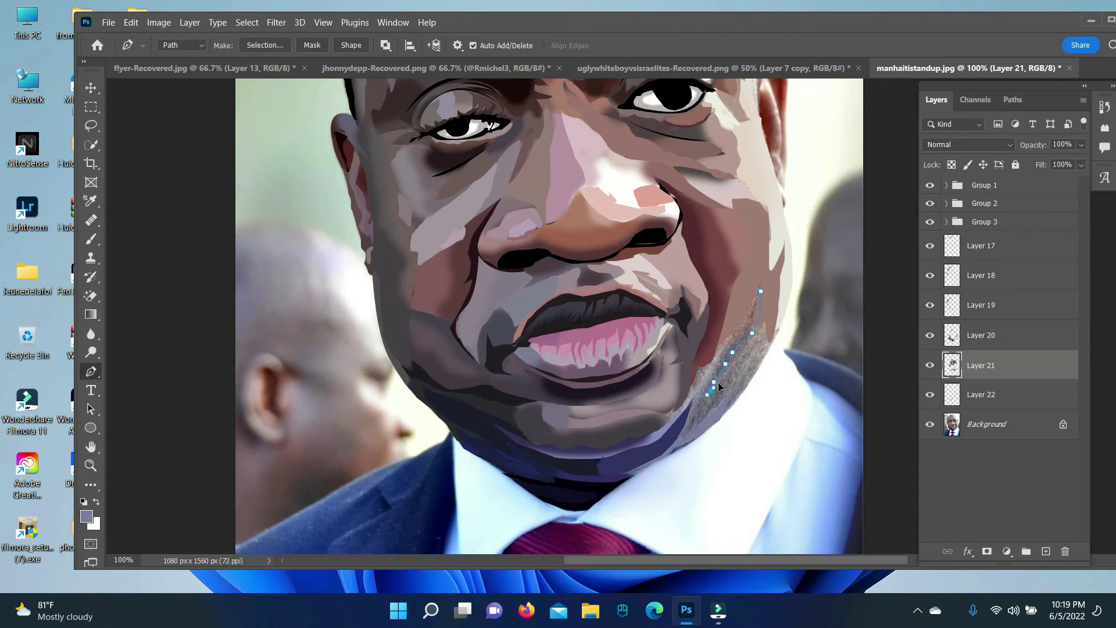
right_click(723, 357)
click(750, 407)
key(Return)
key(b)
click(87, 516)
key(Return)
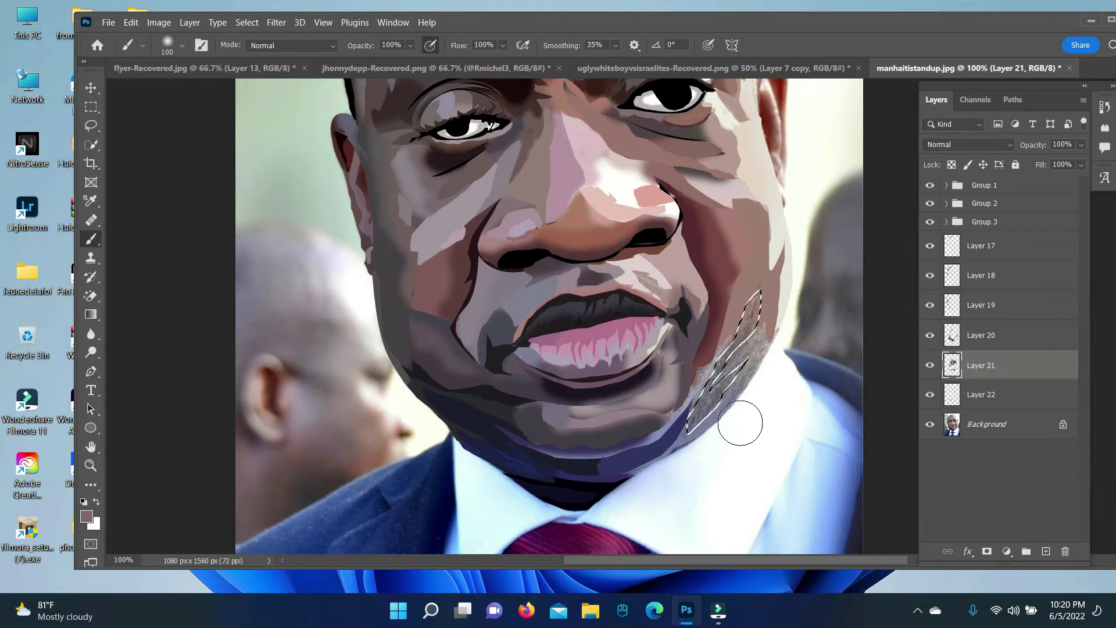
On Layer 22, draw a three-point jaw path, select it and pick a new colour.
right_click(91, 371)
click(149, 368)
key(ctrl+d)
click(982, 395)
click(777, 338)
click(734, 406)
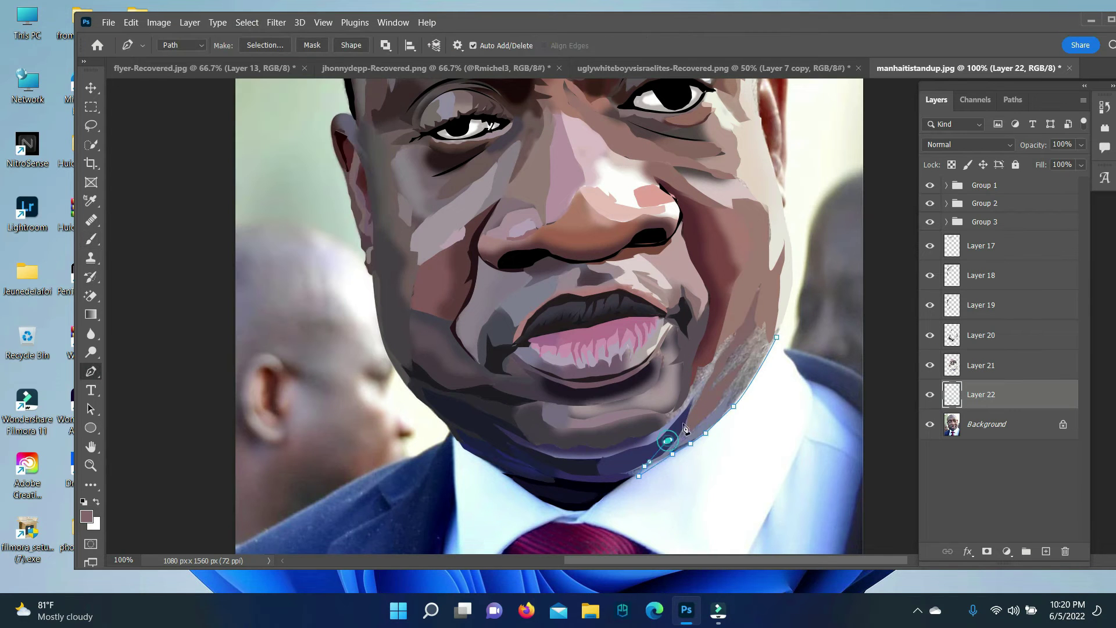
click(797, 82)
key(Return)
click(87, 516)
key(Return)
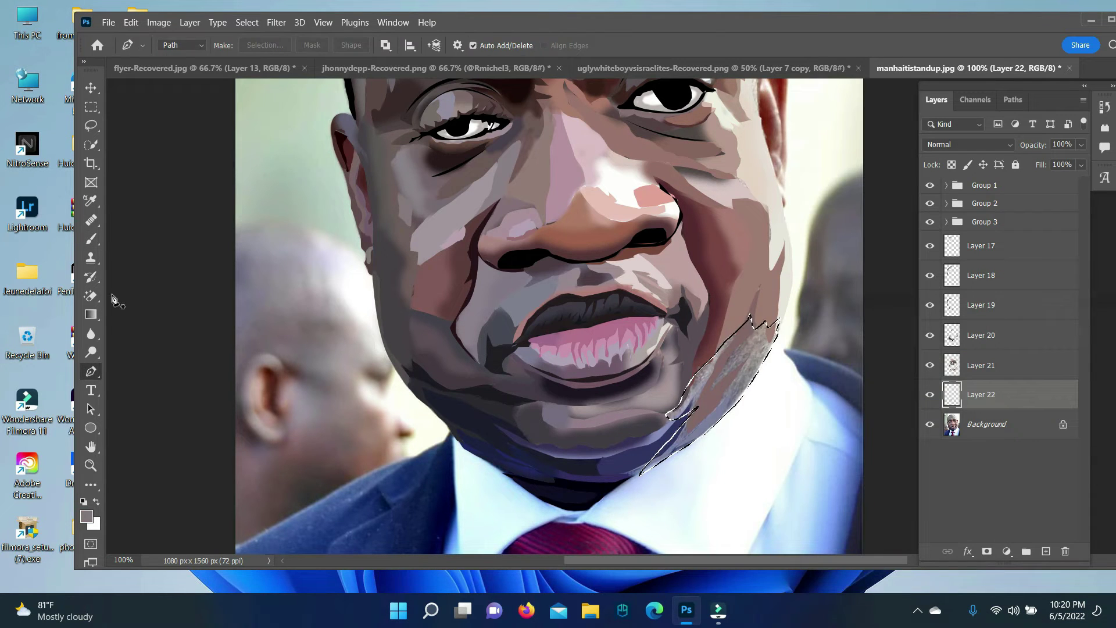
key(b)
Add new Layer 23, clear the jaw selection and choose a new paint colour.
key(ctrl+shift+alt+n)
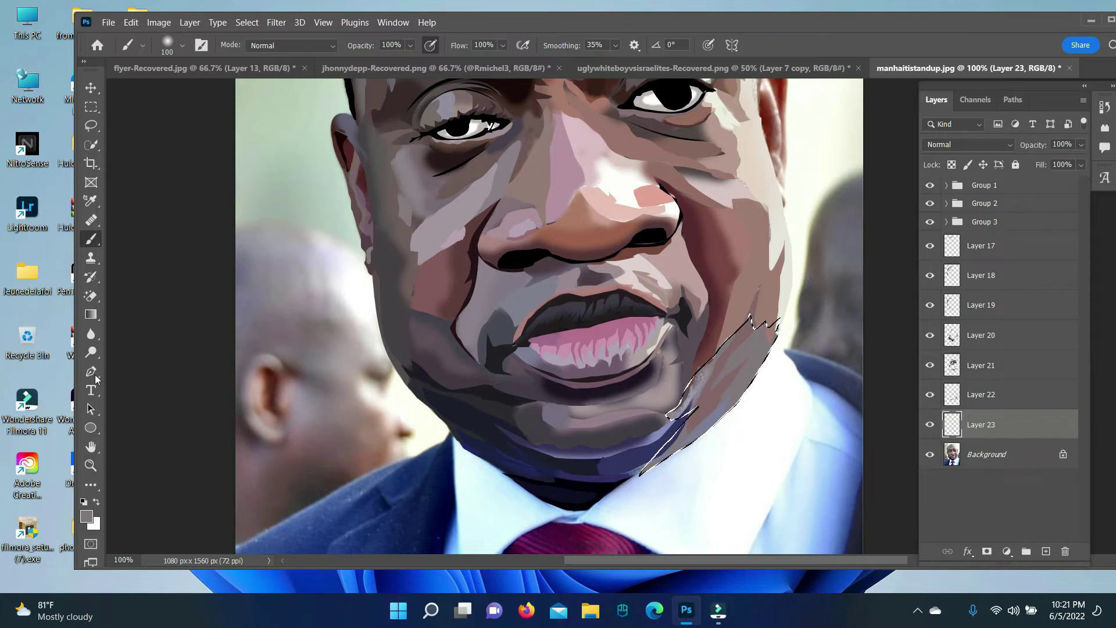
key(ctrl+d)
key(p)
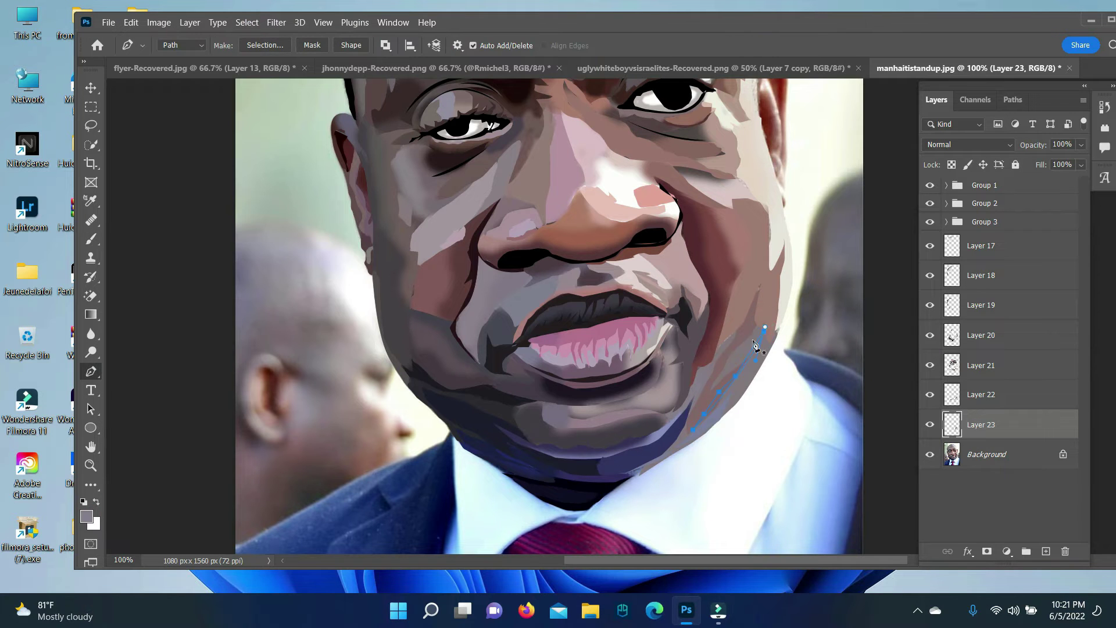
click(87, 516)
key(Return)
key(b)
key(alt+bracketright)
Make the forehead path a selection and pick a grey-purple paint colour.
key(p)
key(b)
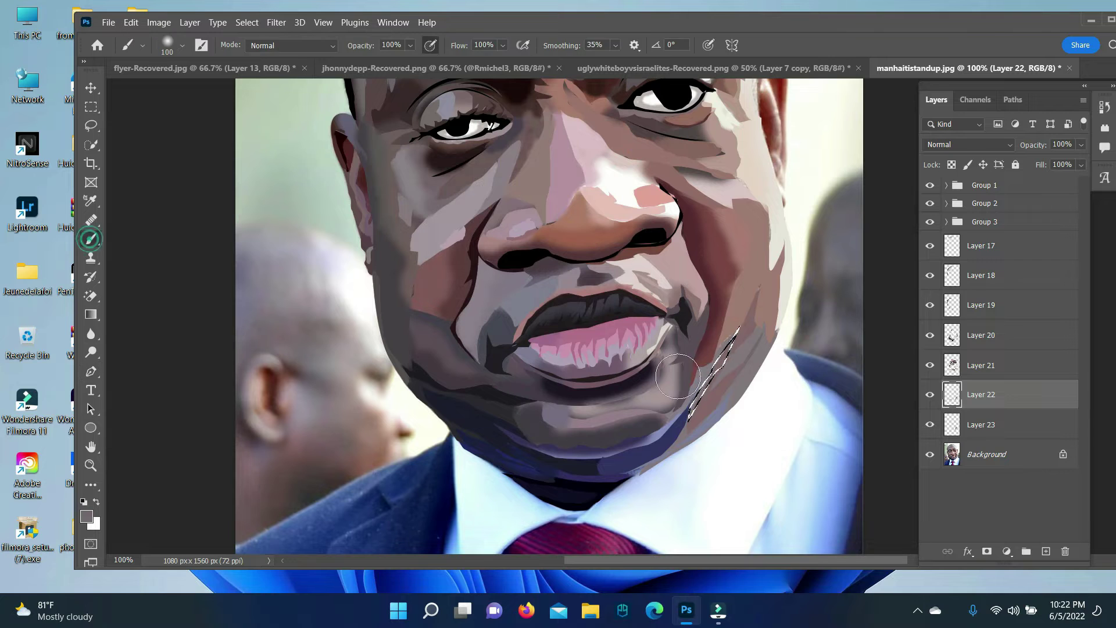
scroll(548, 512, up, 5)
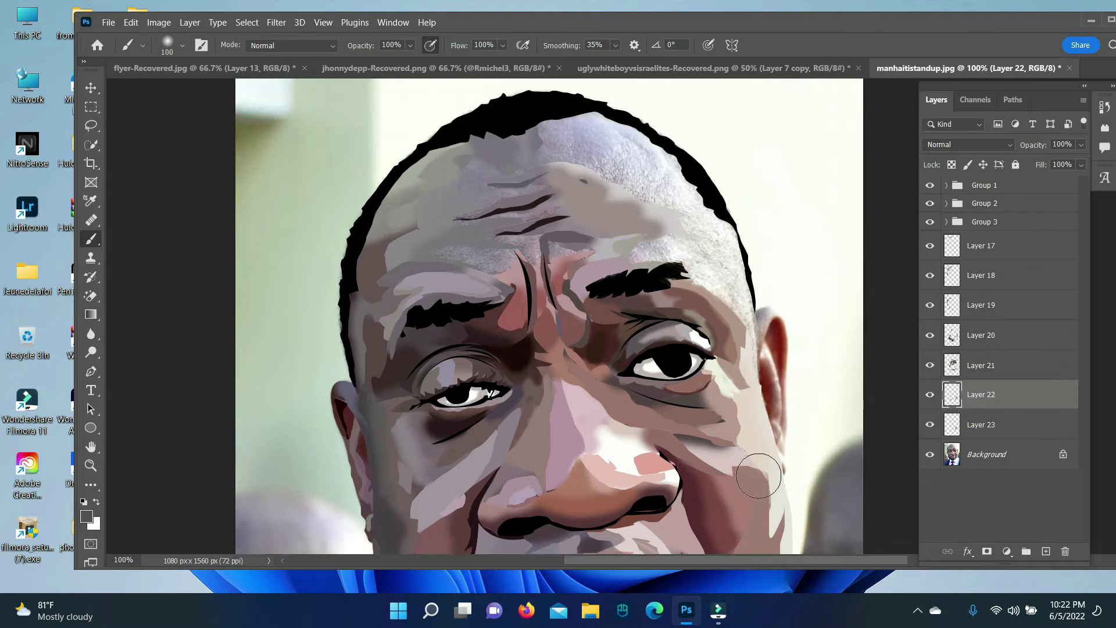
scroll(546, 466, up, 2)
key(p)
right_click(618, 293)
click(635, 149)
key(b)
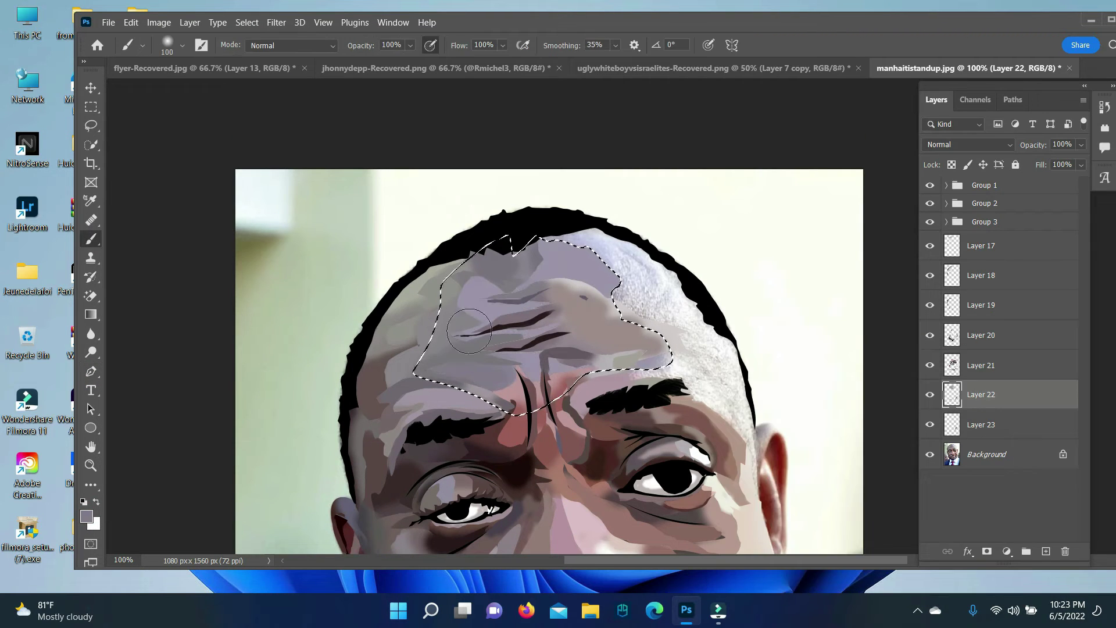
alt+click(503, 376)
On Layer 23, select the head-top path and set light lavender, then grey-purple.
key(p)
right_click(616, 261)
click(636, 149)
click(981, 425)
click(86, 516)
key(Return)
click(86, 516)
click(755, 393)
key(Return)
Select Layers 17–23, then select the head path on Layer 23 and choose light grey.
mouse_move(989, 455)
mouse_down()
mouse_move(1027, 331)
mouse_move(989, 246)
mouse_move(1027, 551)
mouse_up()
click(953, 296)
key(p)
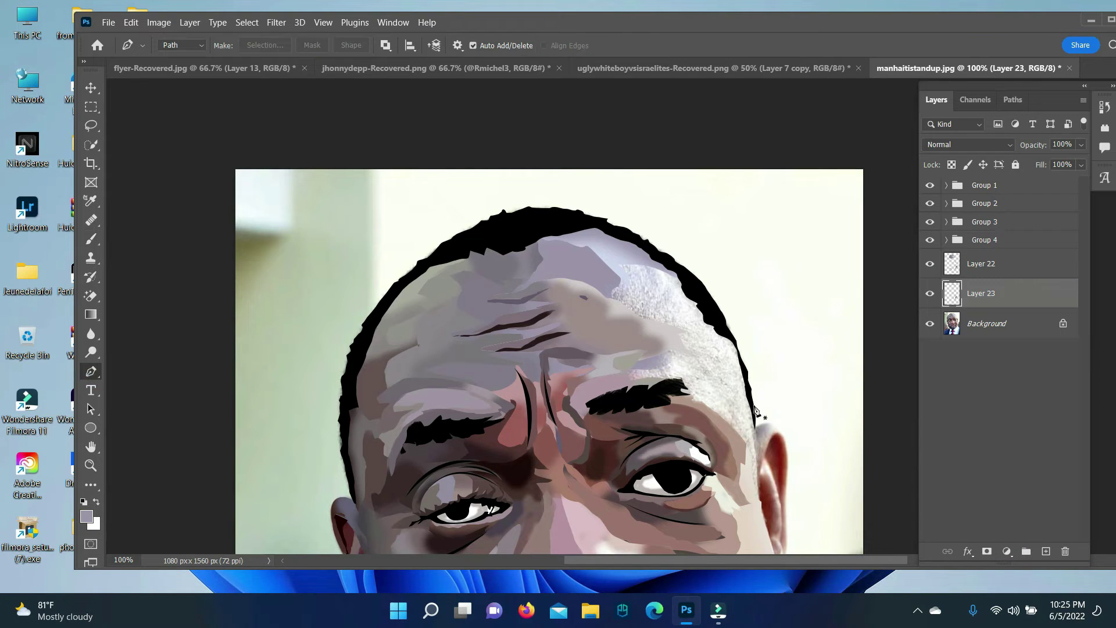
right_click(701, 345)
click(747, 77)
key(Return)
key(b)
click(86, 516)
click(738, 381)
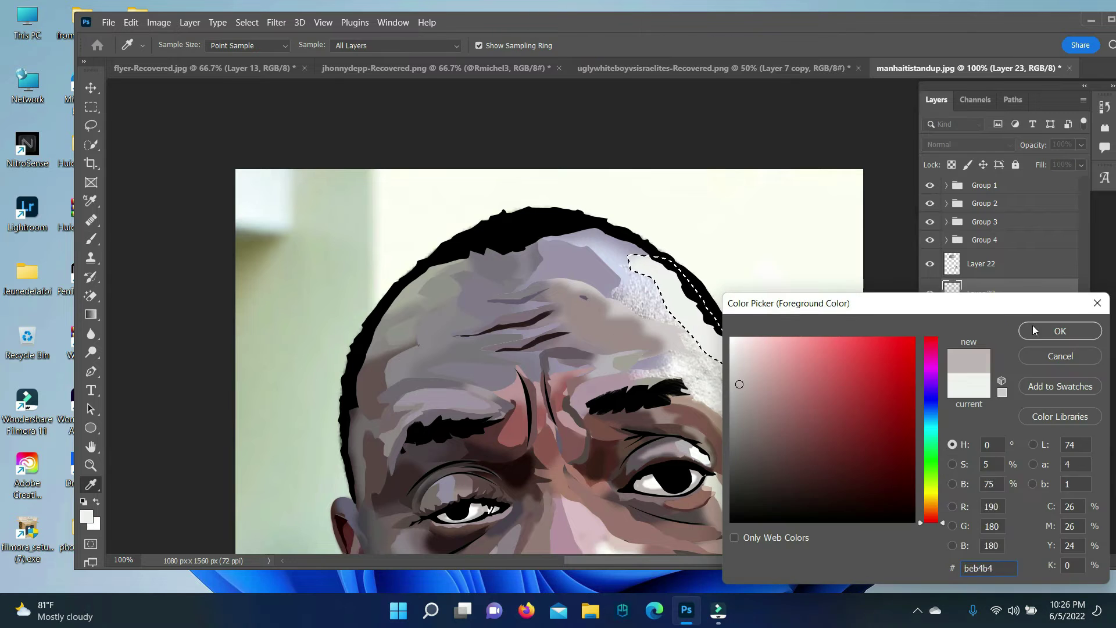
key(Return)
Add Layer 24, select and paint the hairline path, then deselect.
click(954, 336)
key(ctrl+shift+alt+n)
key(p)
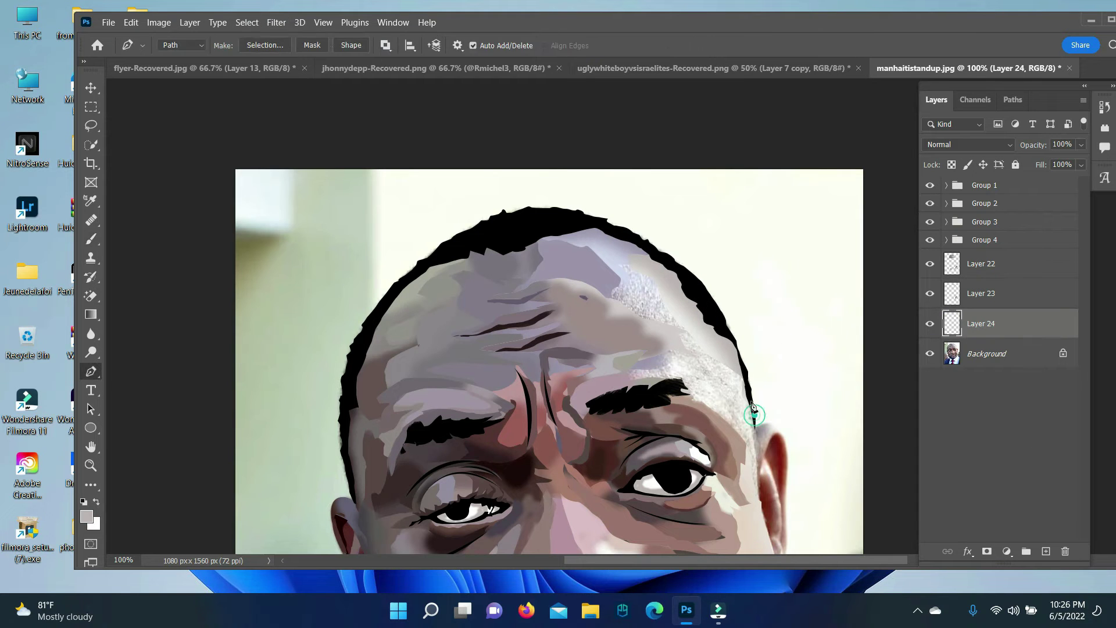
right_click(759, 453)
click(756, 78)
key(Return)
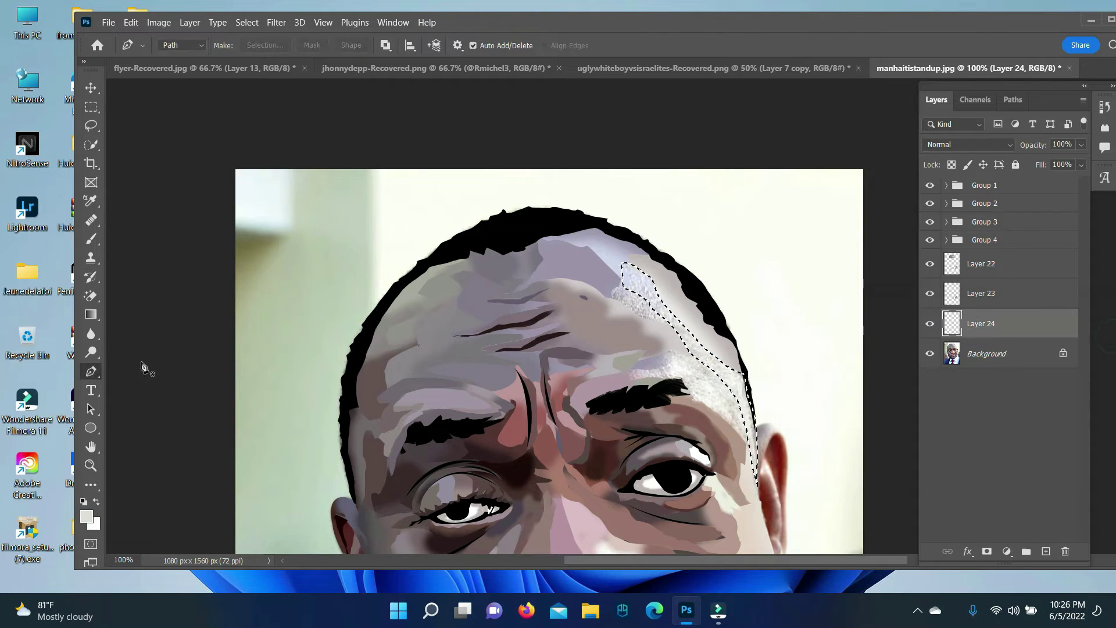
key(b)
key(ctrl+d)
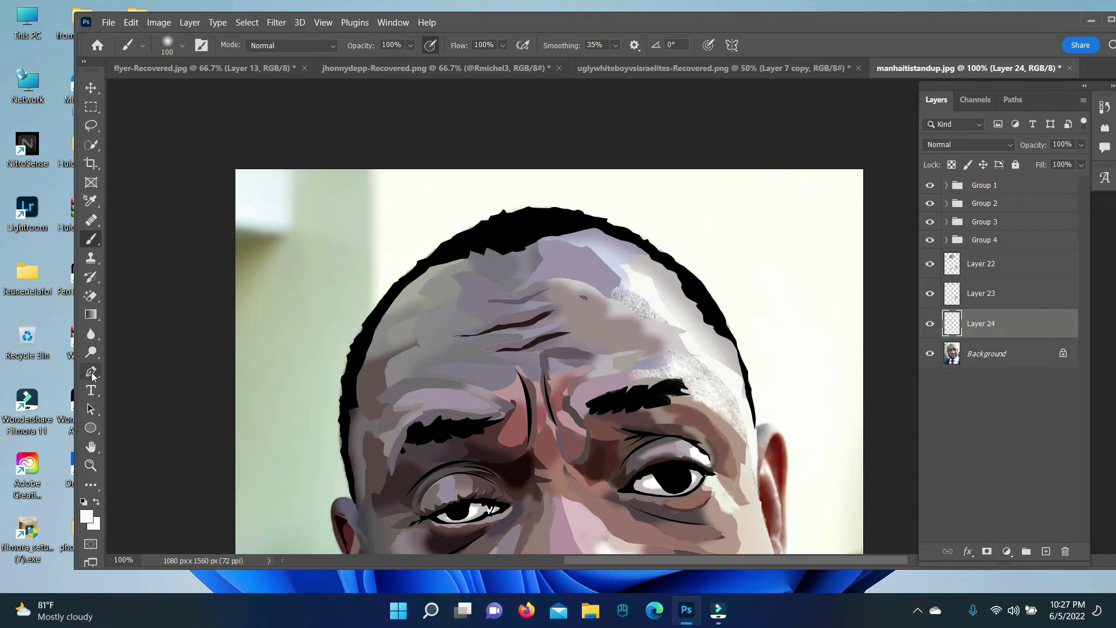
Fill the forehead path with the pale foreground colour, then zoom in on the ear.
key(p)
right_click(632, 274)
click(658, 357)
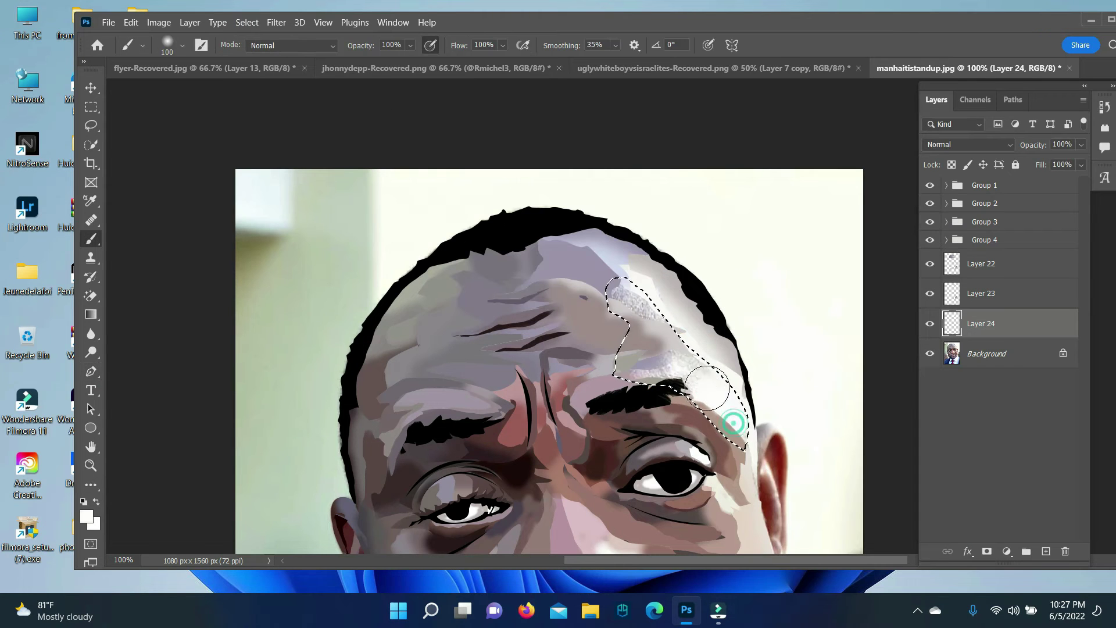
scroll(887, 514, down, 3)
key(z)
click(762, 261)
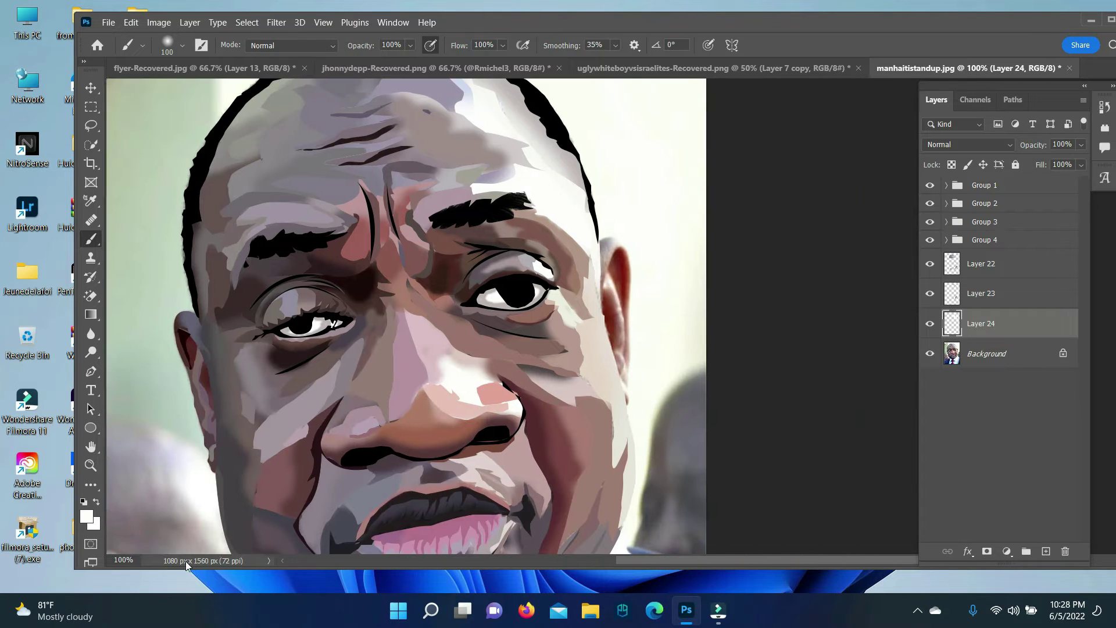
Trace the top of the ear with the Pen tool and fill it with grey.
key(p)
click(556, 235)
drag(602, 248, 619, 283)
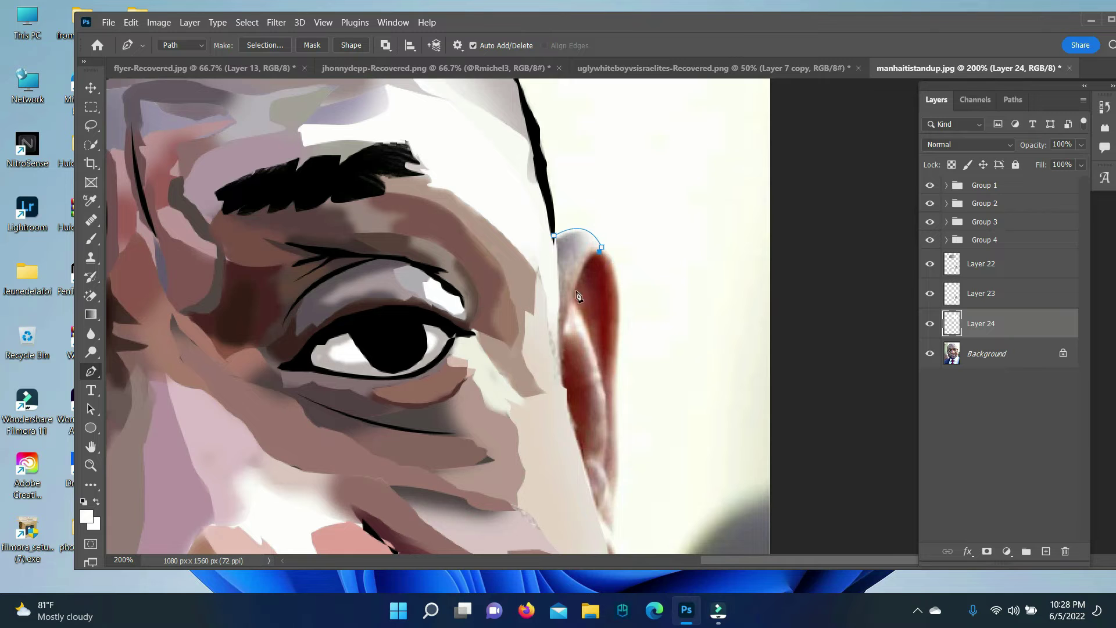
right_click(556, 239)
key(Return)
click(86, 515)
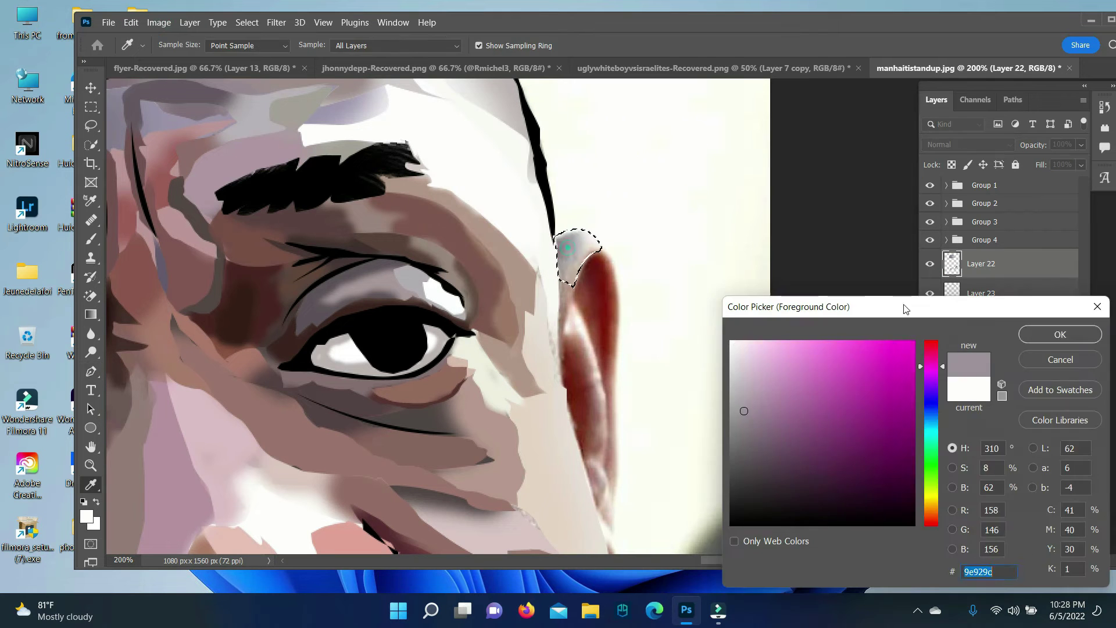
click(1076, 332)
click(981, 263)
key(alt+BackSpace)
Trace the ear's outer edge, paint the selection, then deselect.
key(p)
click(567, 228)
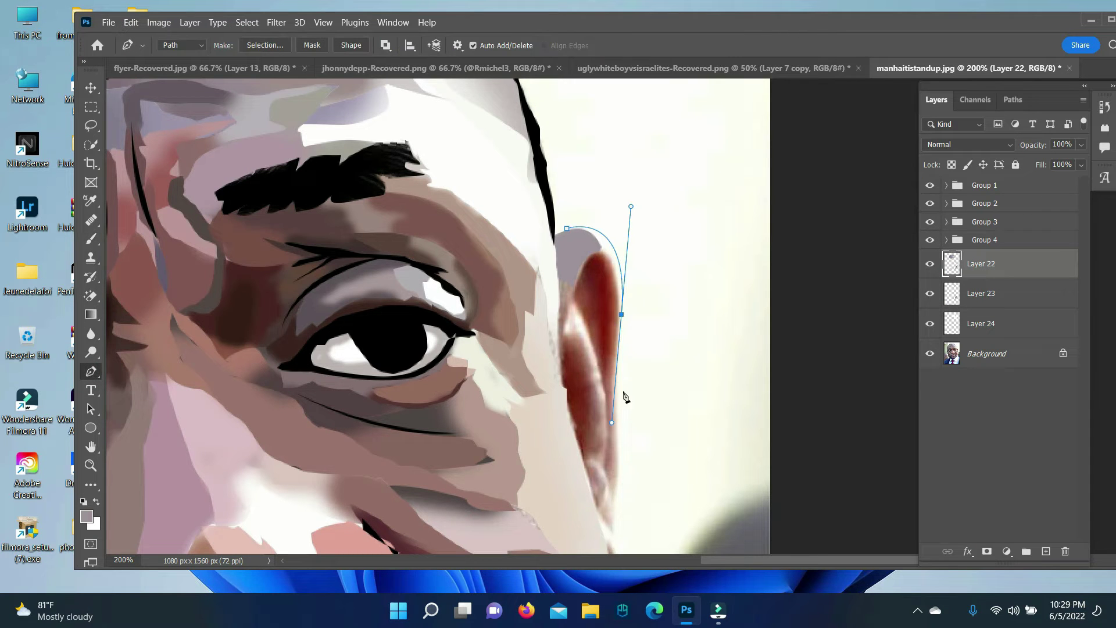
right_click(613, 284)
click(640, 325)
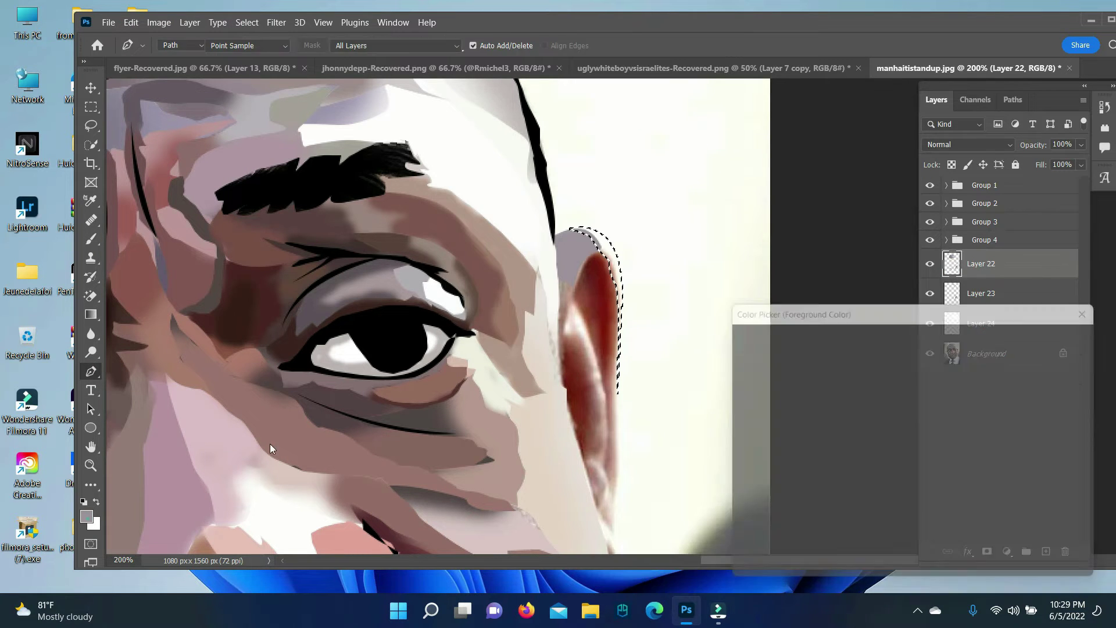
key(Return)
key(b)
click(245, 22)
click(262, 49)
On Layer 23, outline the inner ear and fill it with dark red.
click(981, 293)
key(p)
click(613, 367)
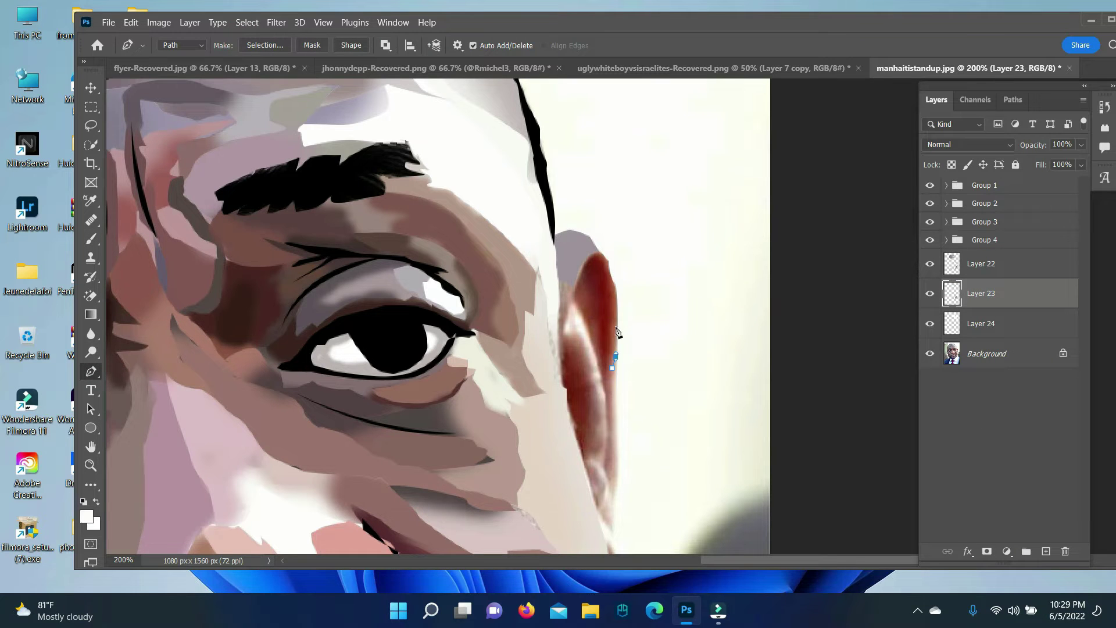
scroll(570, 307, down, 2)
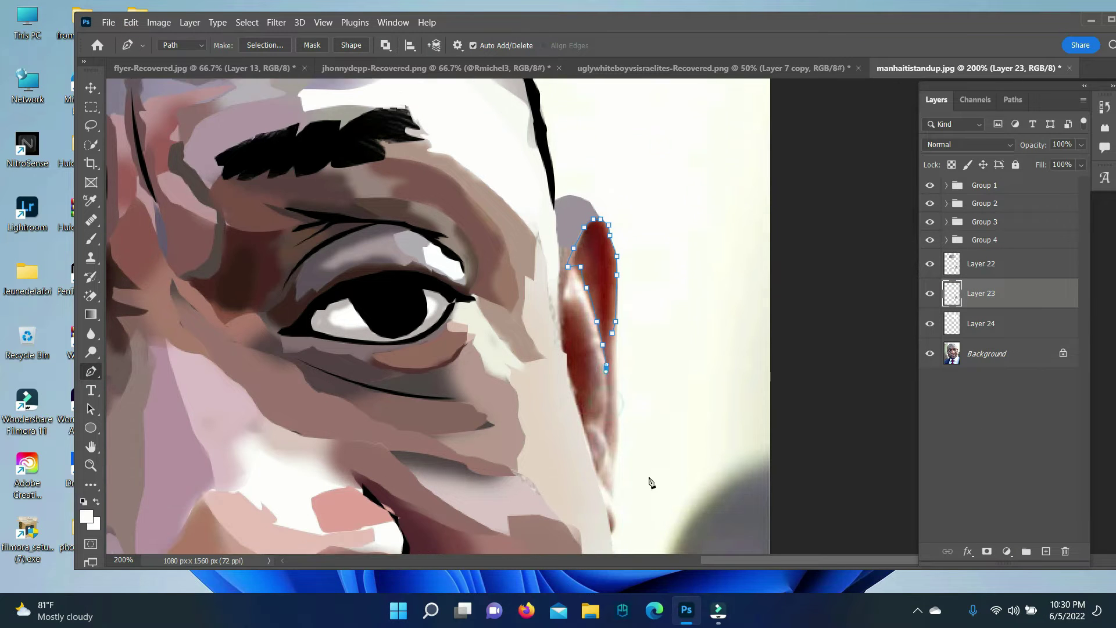
click(590, 366)
key(ctrl+Return)
key(b)
click(87, 516)
click(608, 250)
key(Return)
alt+shift+right_click(706, 301)
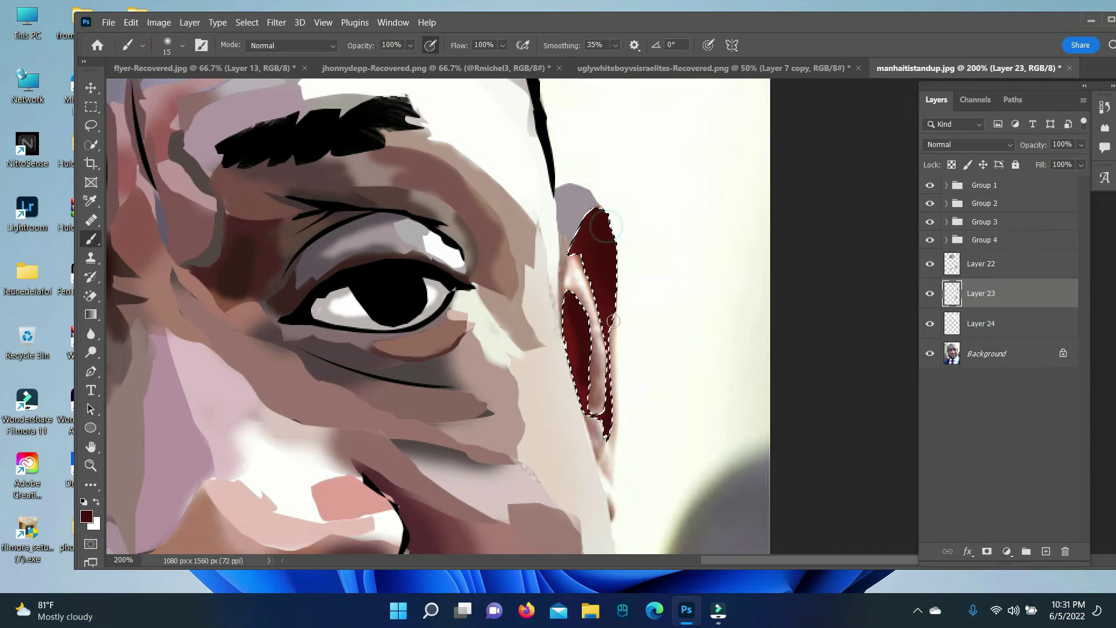
Deselect, then outline the lower ear as a new selection for painting.
key(ctrl+d)
scroll(689, 429, down, 3)
key(p)
click(615, 351)
click(604, 384)
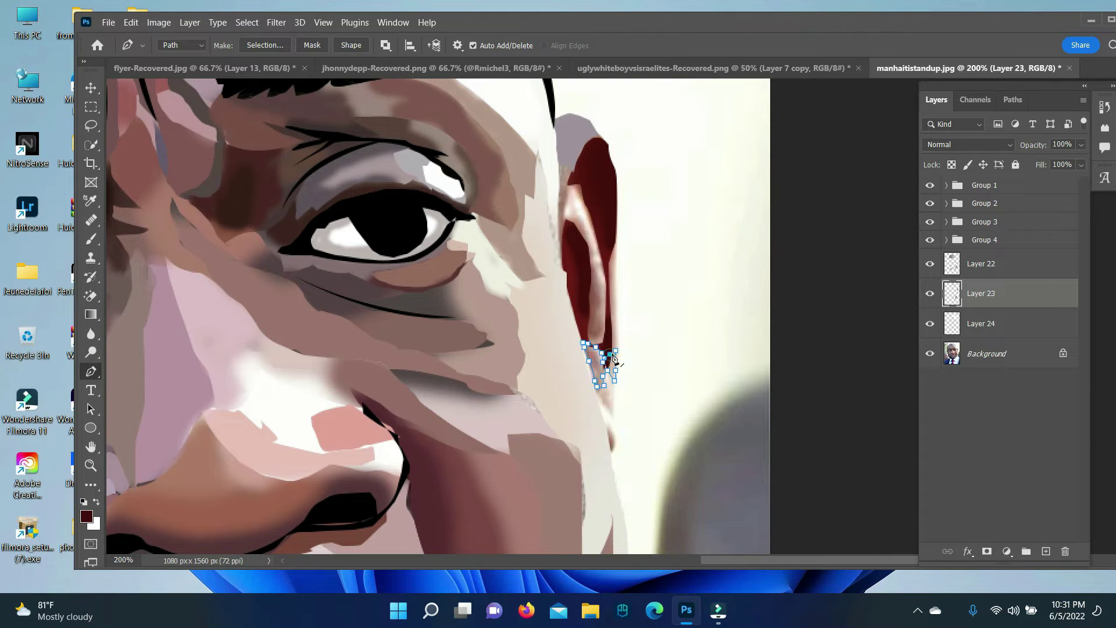
key(ctrl+Return)
key(b)
On Layer 24, sample a pinkish skin colour and magnify the ear to 400%.
key(alt+[)
alt+shift+right_click(668, 409)
click(86, 516)
key(Return)
key(z)
click(639, 412)
Trace the ear's outer rim and turn it into a selection.
key(p)
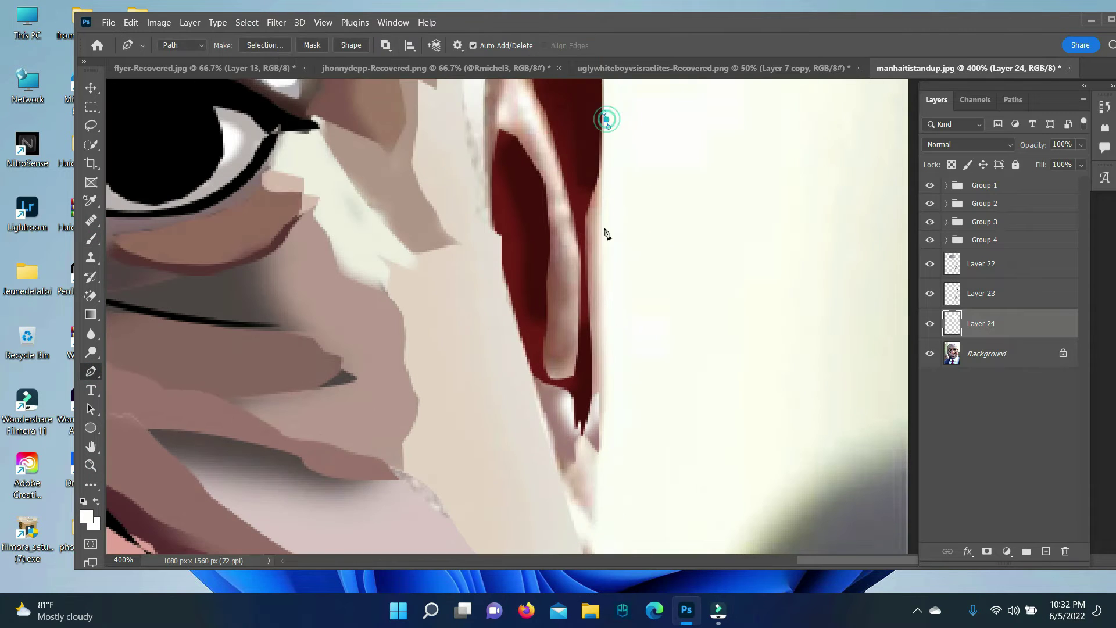
click(588, 271)
click(614, 496)
right_click(594, 326)
key(ctrl+Return)
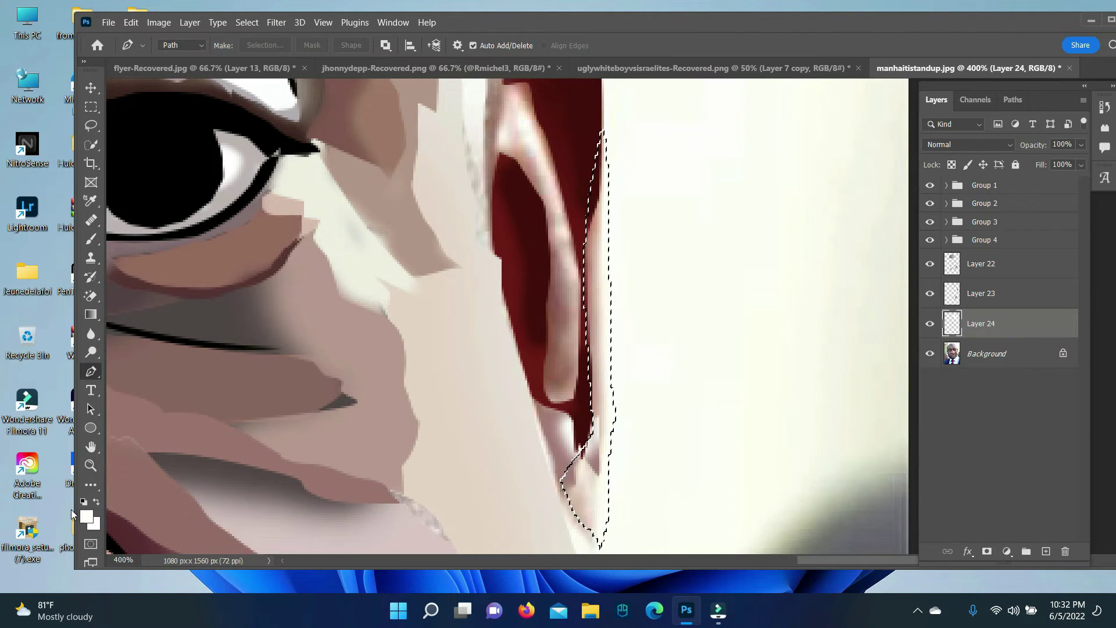
key(b)
alt+click(591, 247)
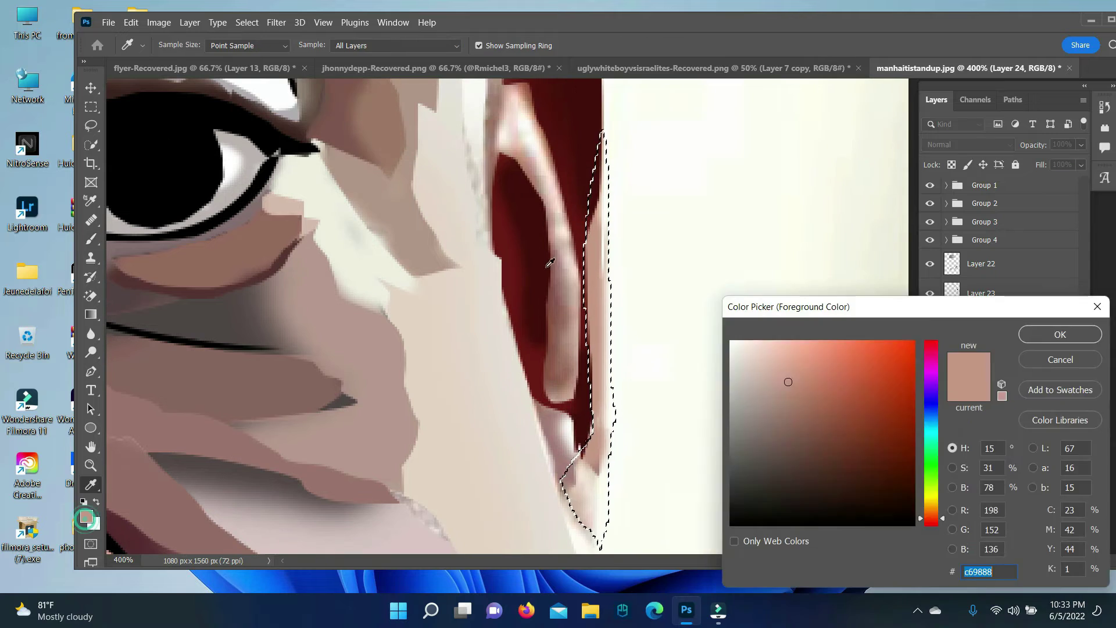
Paint the ear rim with a skin pink and sample a darker skin tone.
scroll(666, 393, down, 1)
scroll(666, 393, down, 5)
alt+click(578, 398)
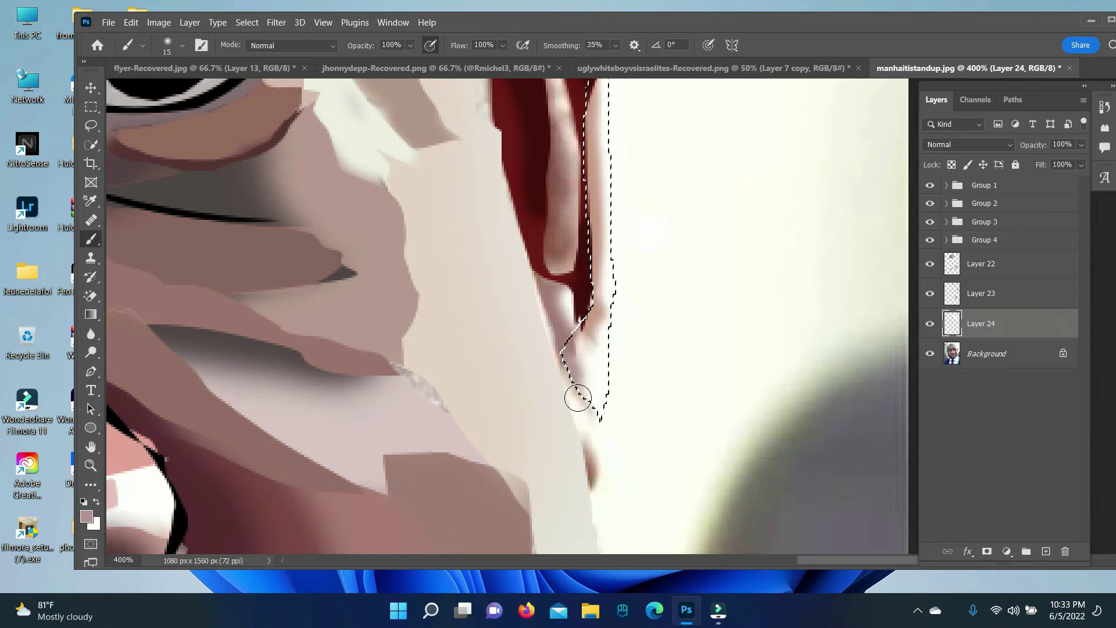
alt+click(598, 329)
scroll(603, 349, down, 5)
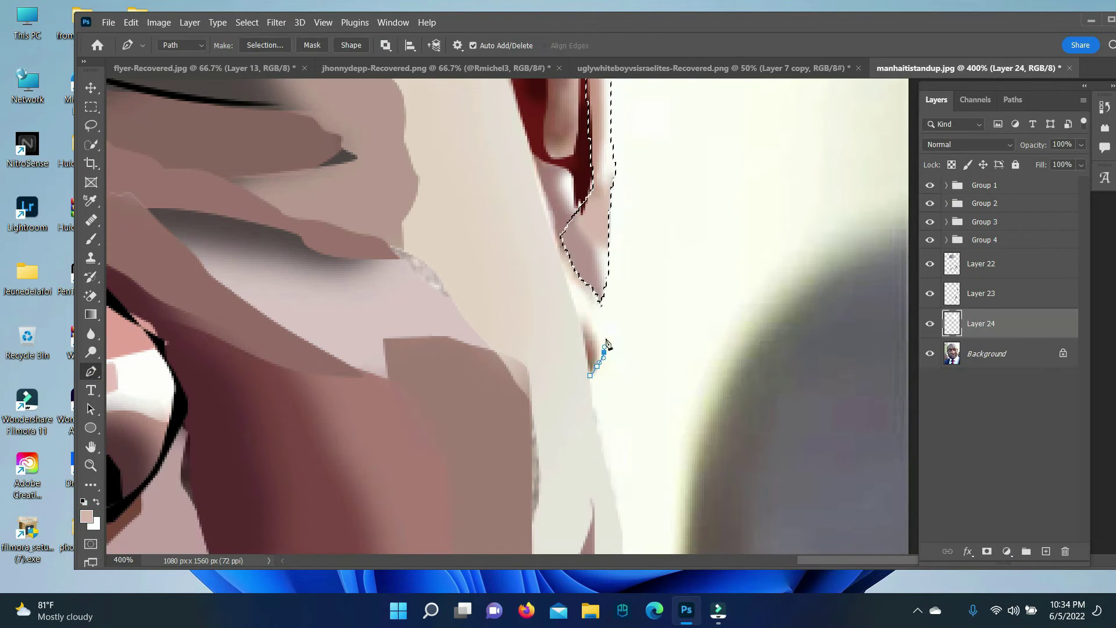
right_click(586, 349)
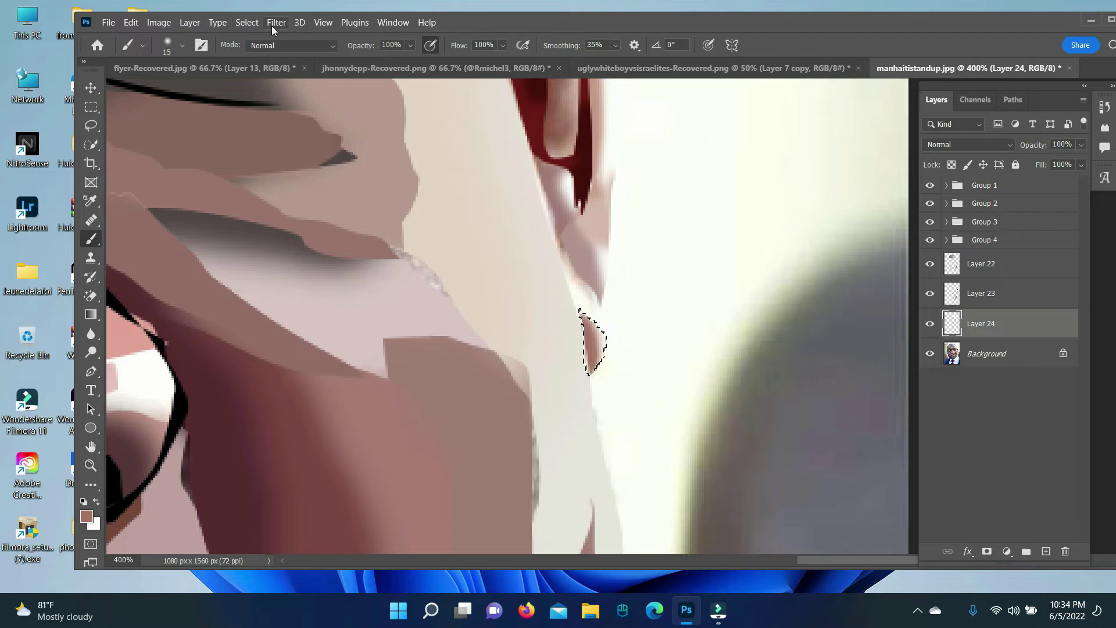
Trace a small patch on the lower ear edge and fill it lighter.
key(p)
click(619, 178)
click(619, 226)
key(ctrl+Return)
alt+click(633, 151)
key(alt+BackSpace)
key(ctrl+d)
key(z)
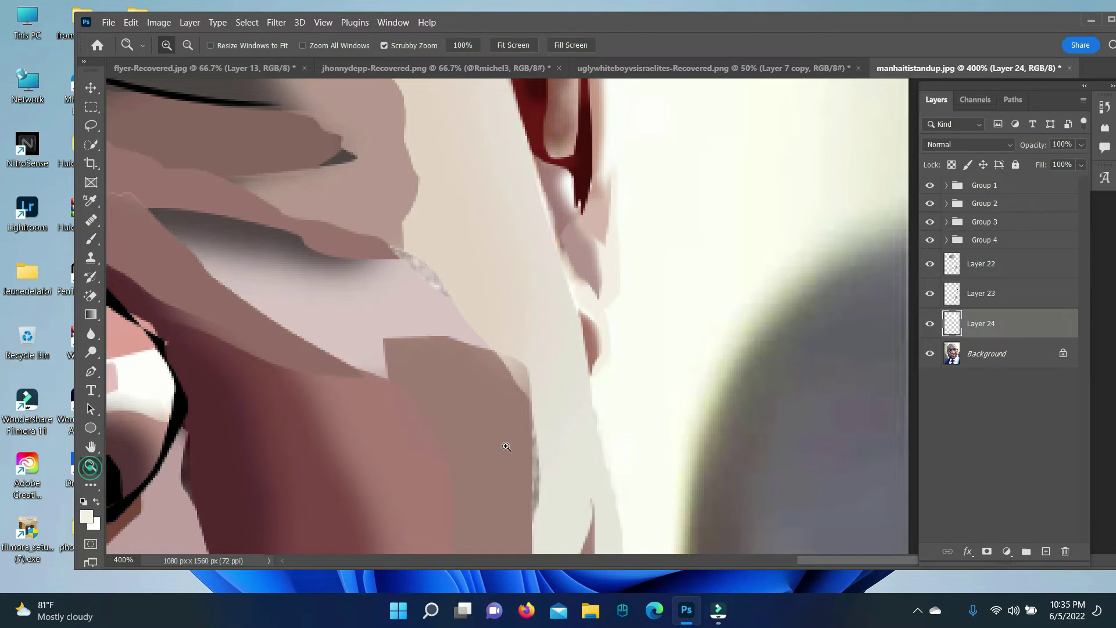
scroll(507, 446, up, 5)
Trace the highlight inside the ear and paint its upper part light pink.
key(p)
click(449, 150)
click(465, 150)
click(475, 151)
click(478, 182)
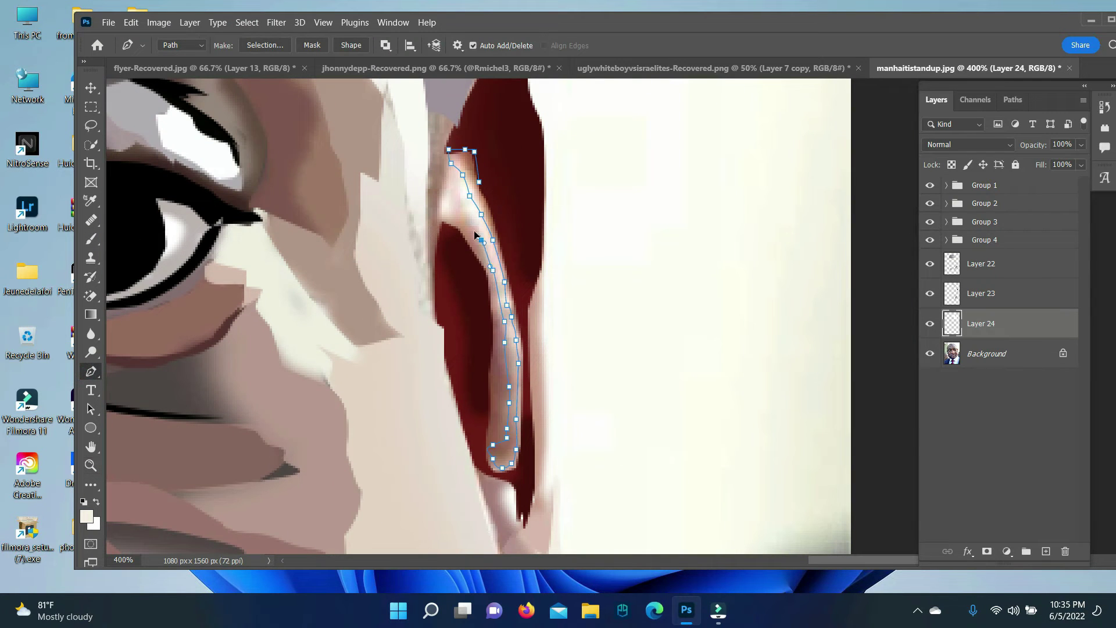
key(ctrl+Return)
key(b)
alt+click(454, 195)
drag(447, 162, 460, 192)
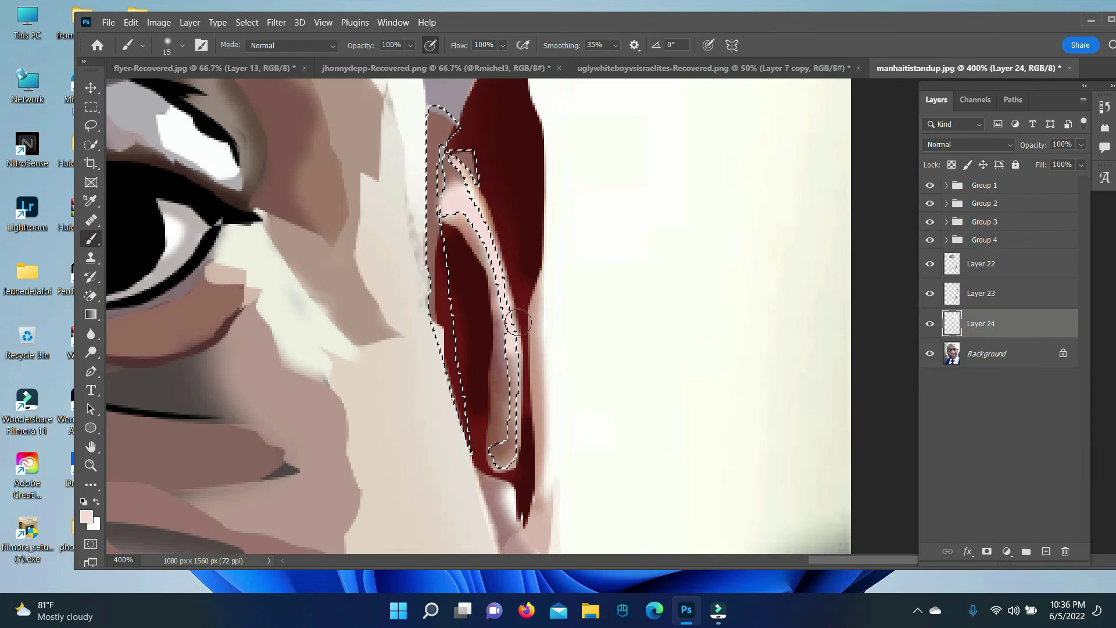
Paint the lower ear strand with an adjusted brown, then deselect.
drag(517, 321, 500, 460)
click(86, 516)
click(1059, 331)
drag(501, 348, 499, 459)
key(ctrl+d)
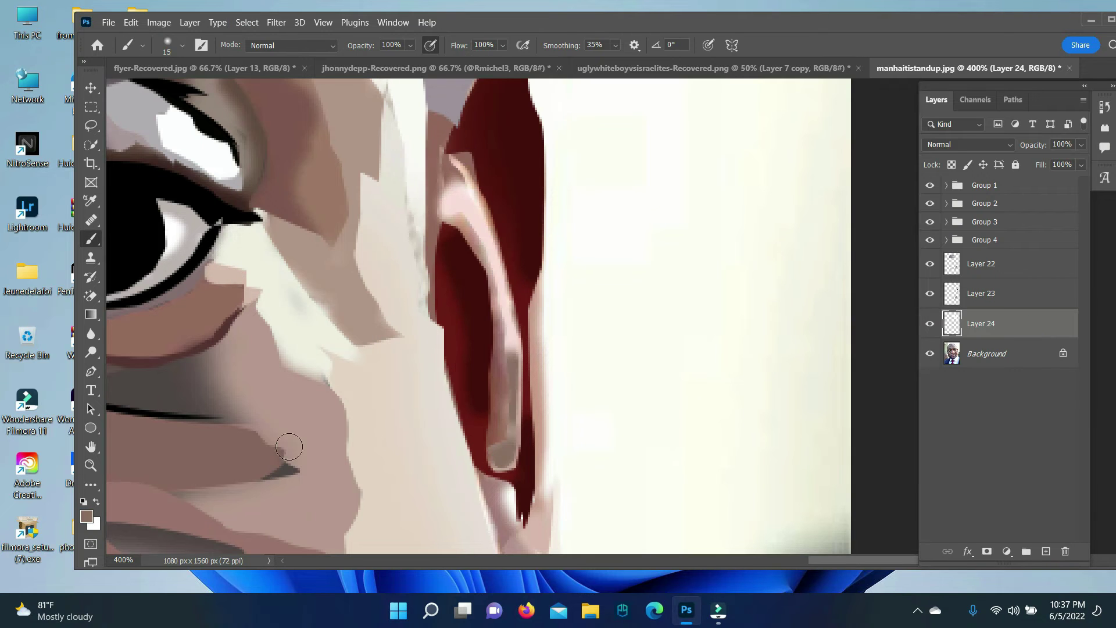
Add new Layer 25, load the highlight path as a selection, and zoom out.
key(ctrl+shift+alt+n)
key(p)
key(ctrl+Return)
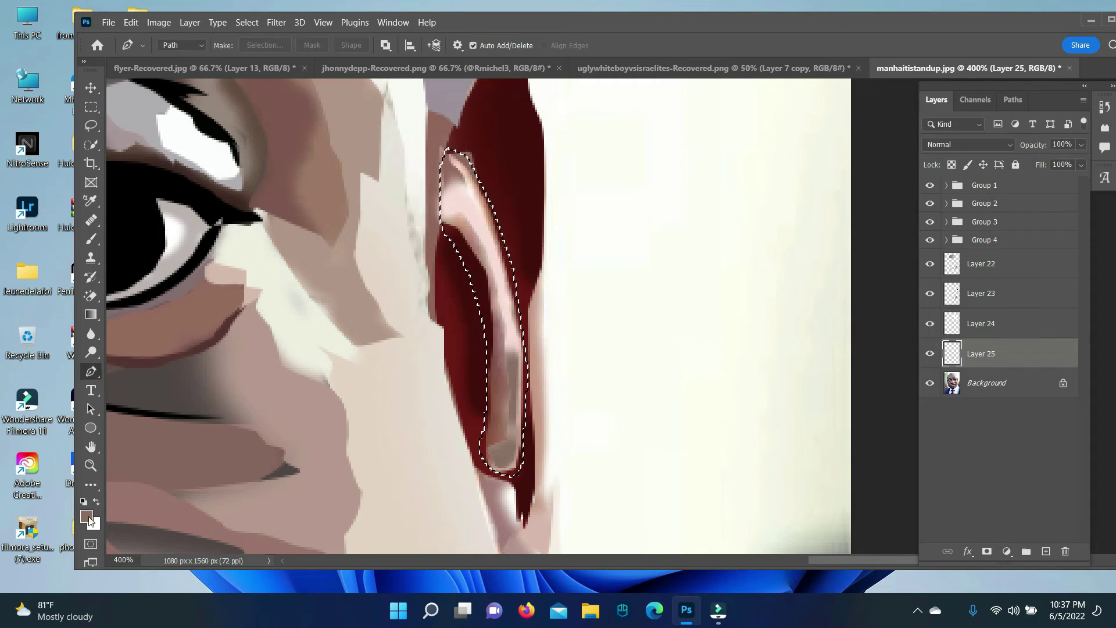
key(b)
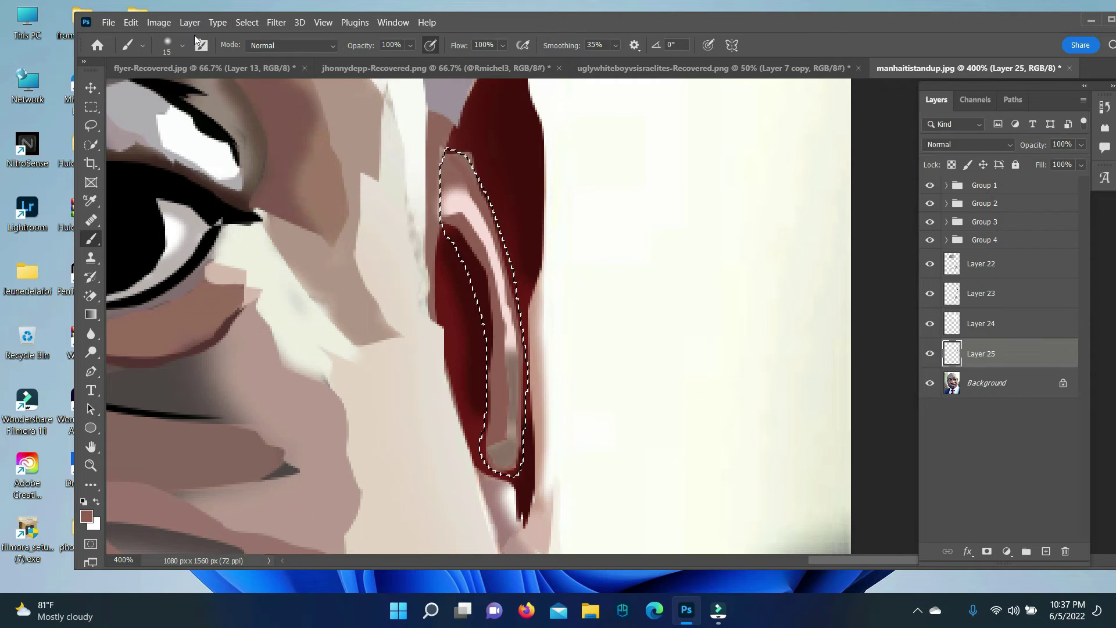
key(z)
drag(407, 349, 262, 348)
Group ear Layers 22–25 into Group 5 and add a new layer for the collar.
drag(349, 475, 388, 475)
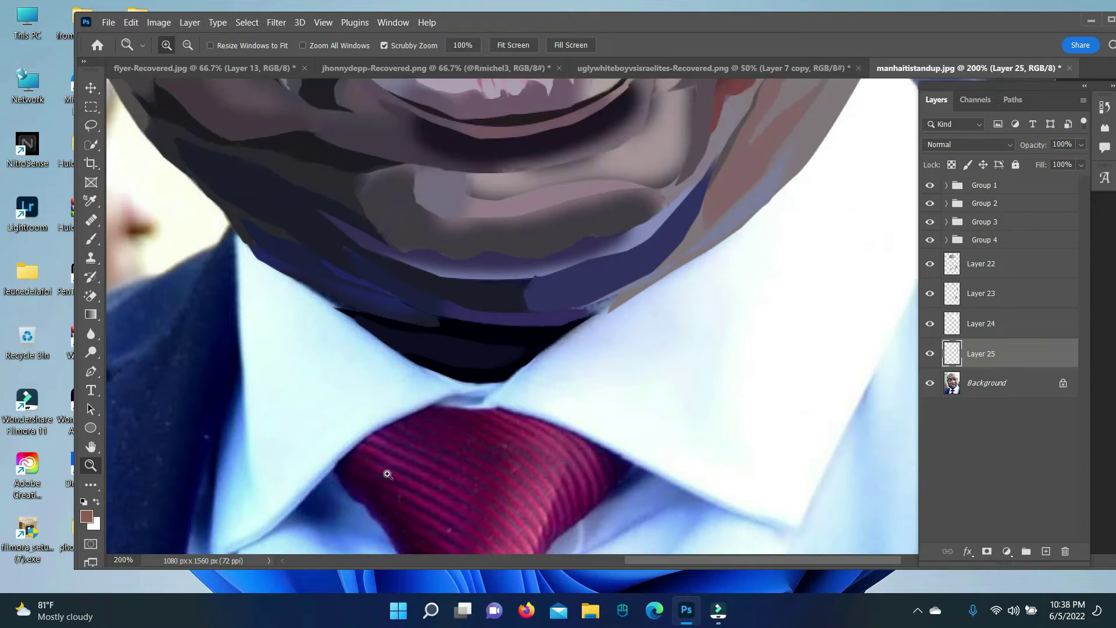
scroll(388, 475, down, 3)
key(ctrl+g)
key(ctrl+shift+alt+n)
Paint the collar shadow blue inside a Pen-traced selection.
key(p)
right_click(245, 398)
click(273, 331)
key(b)
alt+click(627, 150)
drag(235, 349, 204, 434)
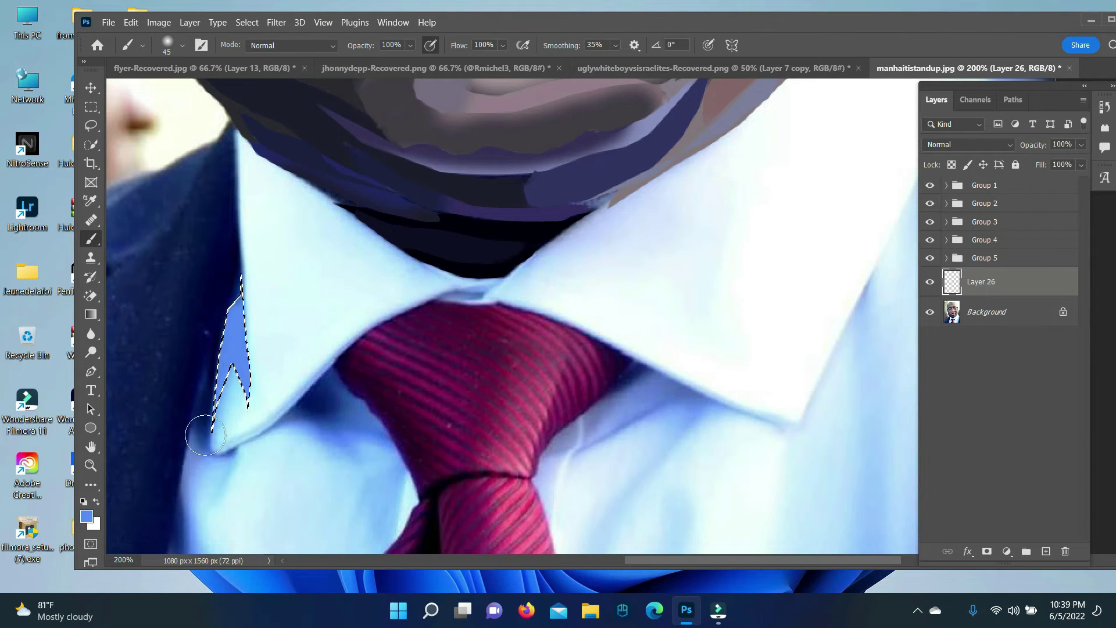
Trace the collar edge down to the tie knot and make it a selection.
key(p)
click(249, 140)
click(270, 160)
click(289, 173)
click(311, 186)
click(356, 214)
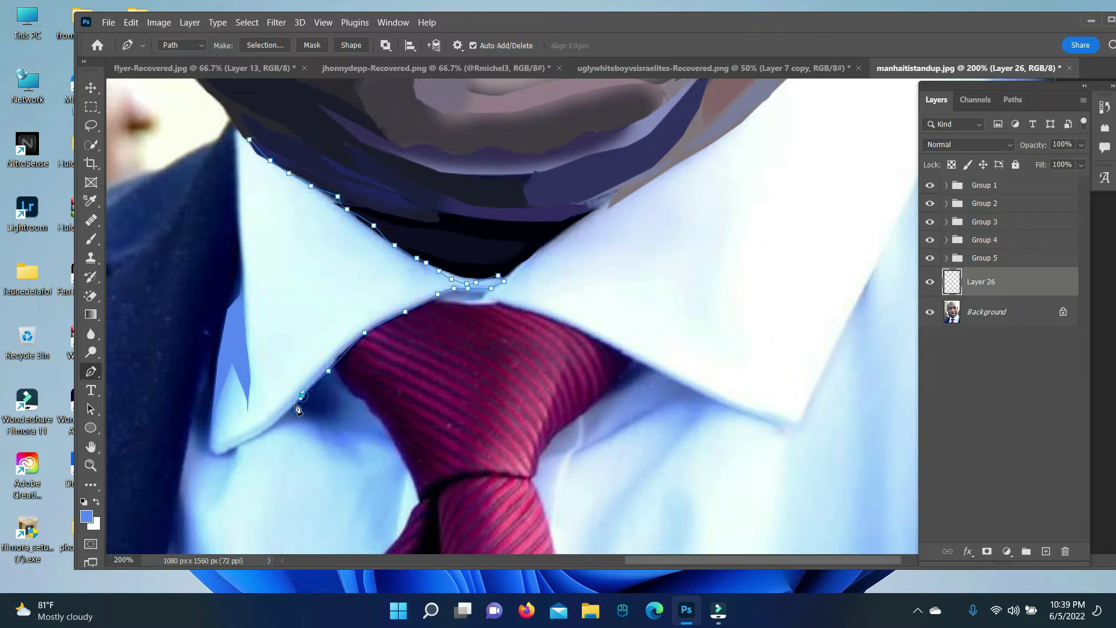
right_click(281, 169)
click(314, 249)
Paint the collar-edge selection a lighter blue, then deselect.
key(Return)
key(b)
click(86, 517)
click(1059, 331)
mouse_move(250, 143)
mouse_down()
mouse_move(494, 281)
mouse_move(491, 293)
mouse_up()
key(ctrl+d)
Fill a small area beside the knot with darker blue.
right_click(91, 371)
click(157, 370)
click(487, 294)
key(ctrl+Return)
key(b)
key(ctrl+d)
Start a new path slightly higher and pick a near-white colour.
key(p)
click(479, 283)
key(ctrl+Return)
key(b)
click(86, 517)
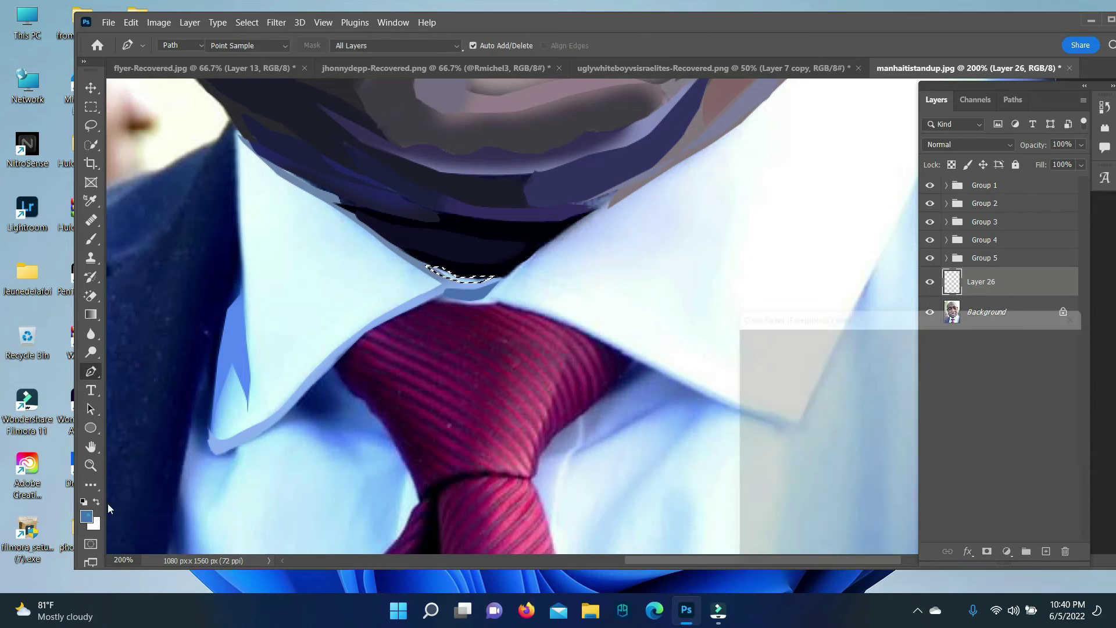
click(1059, 332)
Trace the left collar flap and fill it light blue.
click(90, 371)
click(430, 288)
click(314, 331)
click(246, 267)
click(260, 205)
click(263, 174)
key(ctrl+Return)
key(b)
click(86, 516)
click(1059, 331)
key(ctrl+shift+alt+n)
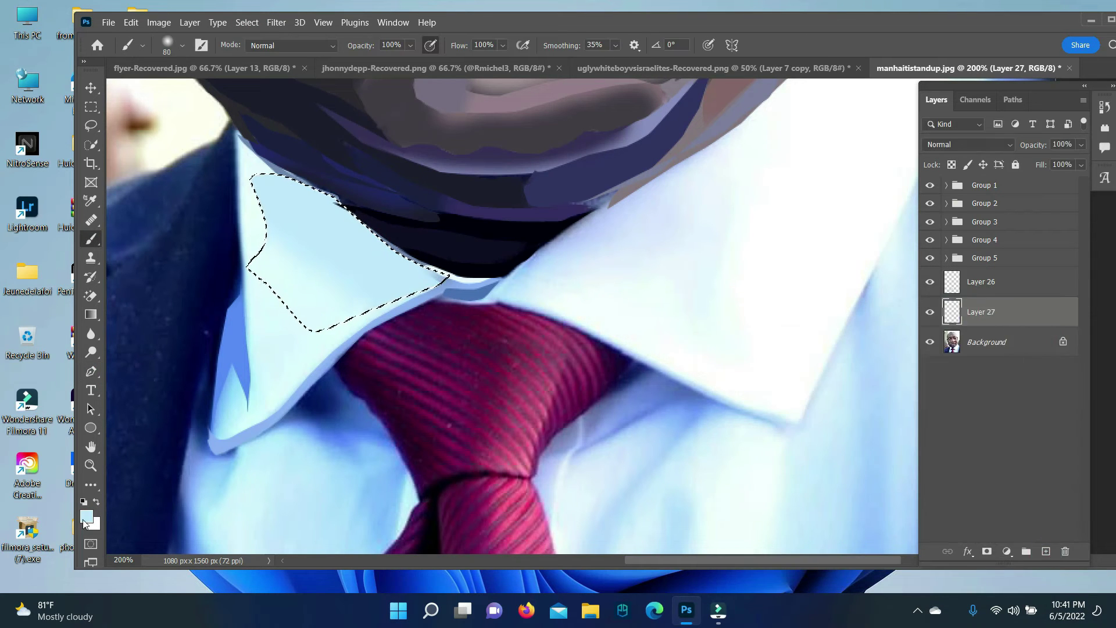
On another new layer, trace the collar tip as a selection, then clear it.
key(ctrl+shift+alt+n)
key(p)
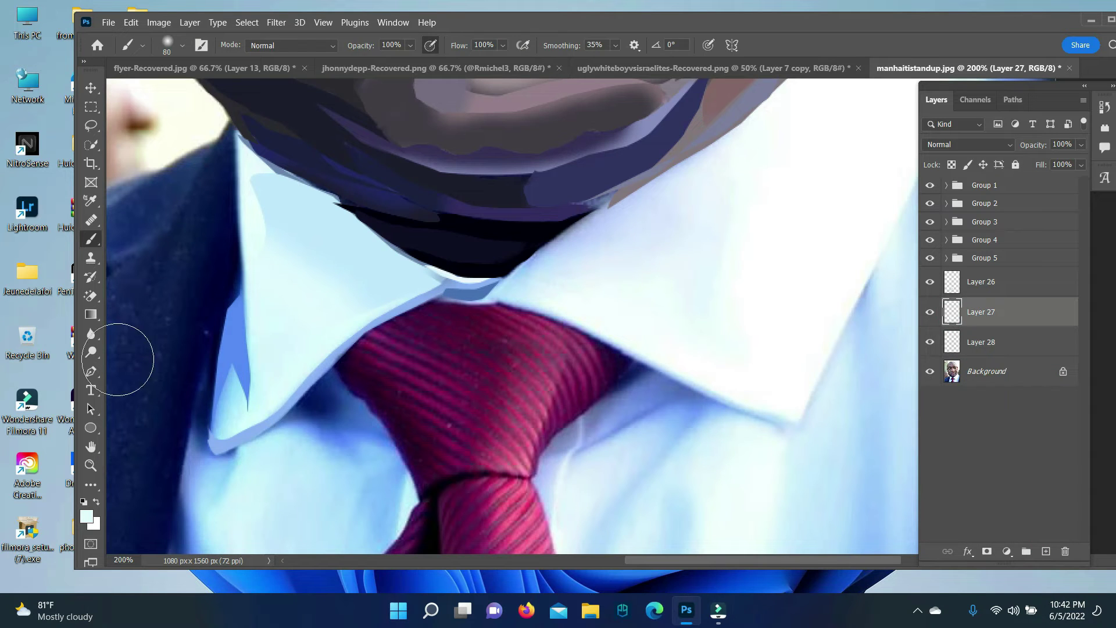
click(248, 346)
click(209, 424)
click(275, 404)
right_click(275, 404)
key(Return)
click(247, 23)
click(255, 47)
Sample the jacket's dark navy as the new paint colour.
key(p)
click(233, 137)
click(265, 45)
click(636, 149)
click(86, 516)
click(1060, 332)
key(b)
Trace the collar's lower edge on Layer 28 and fill it light cyan.
key(p)
click(217, 441)
click(275, 414)
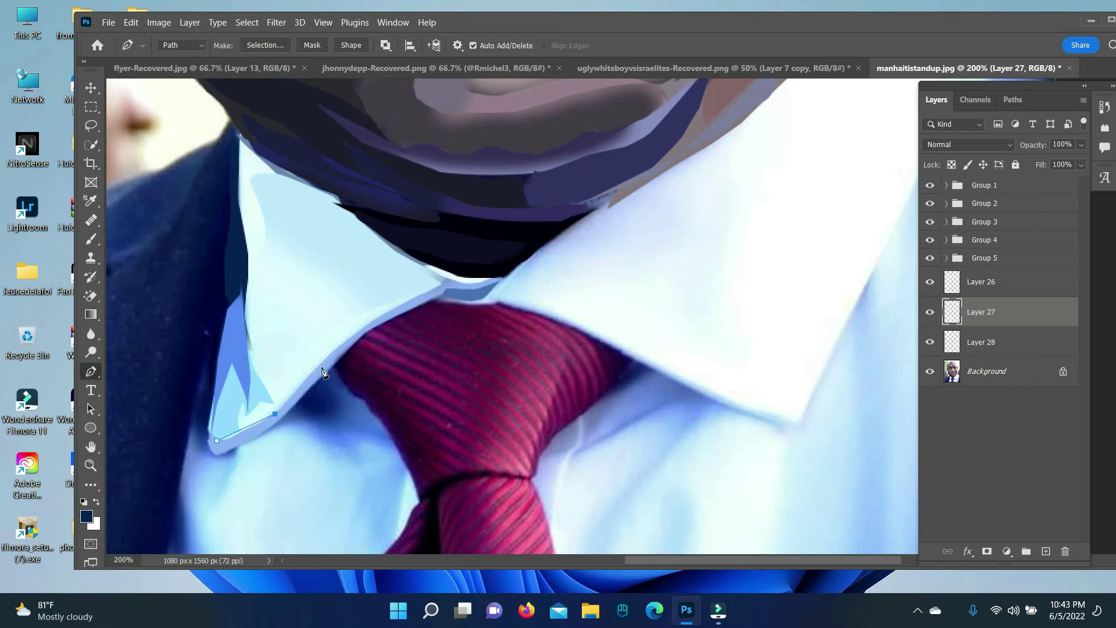
click(208, 404)
click(265, 45)
key(Return)
click(131, 22)
click(981, 342)
key(ctrl+d)
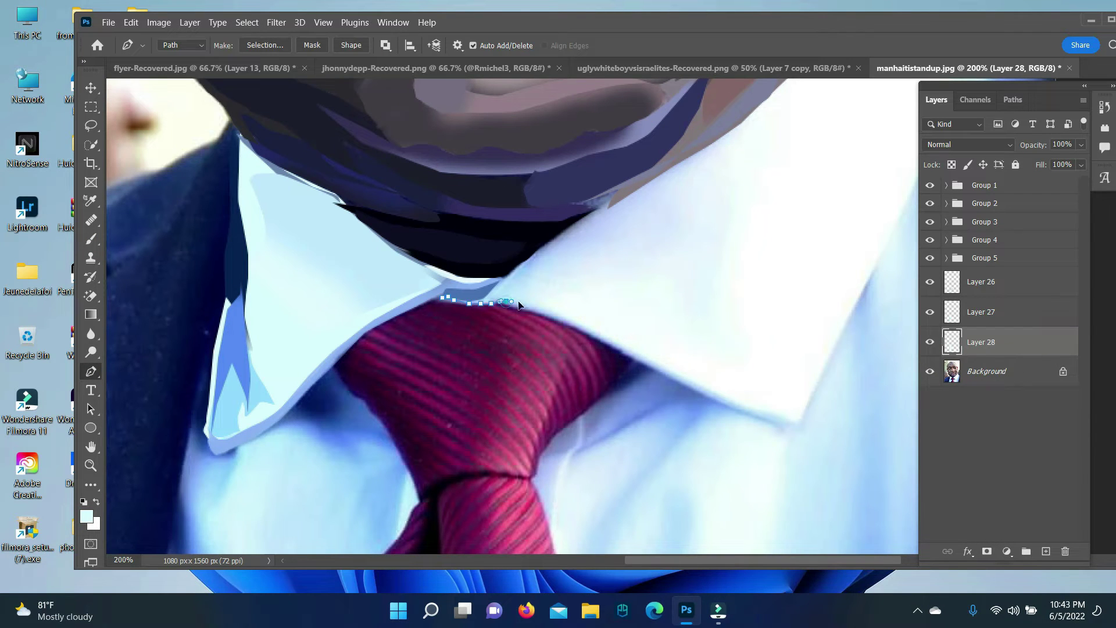
Fill the collar selection with light cyan and deselect.
scroll(520, 305, up, 5)
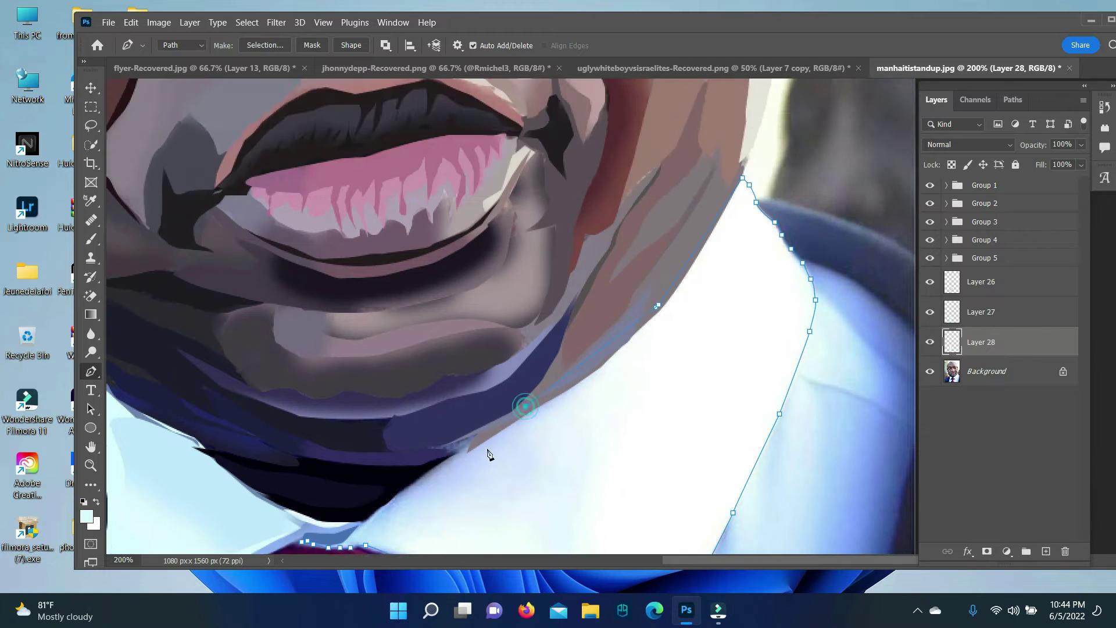
scroll(488, 453, down, 5)
right_click(368, 340)
click(436, 142)
key(Return)
key(alt+BackSpace)
key(ctrl+d)
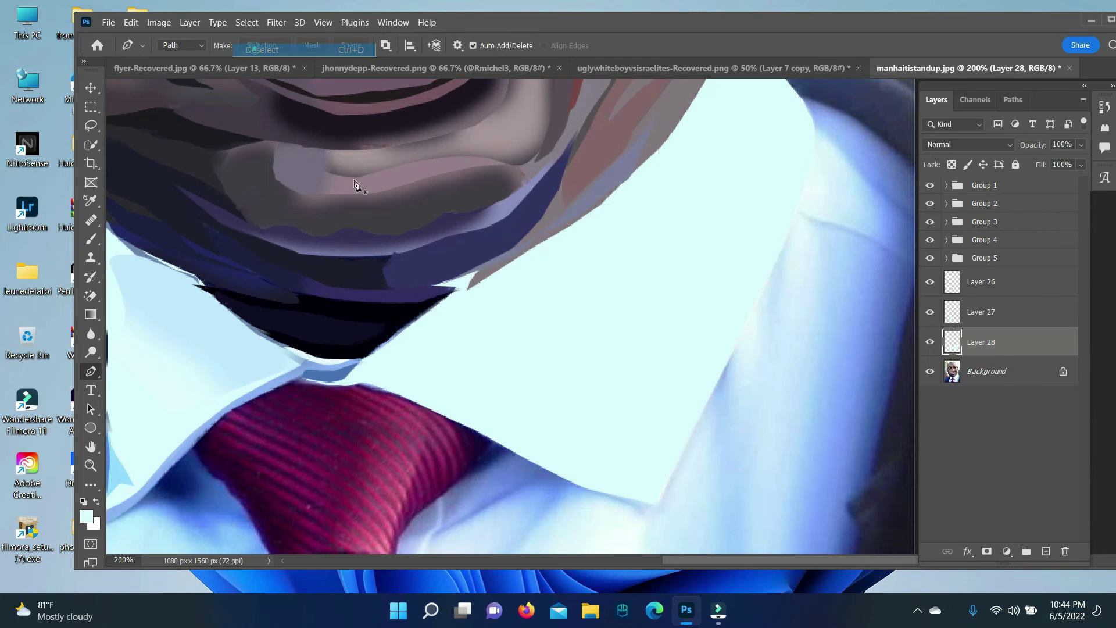
Fill the collar wedge with light blue.
key(ctrl+Return)
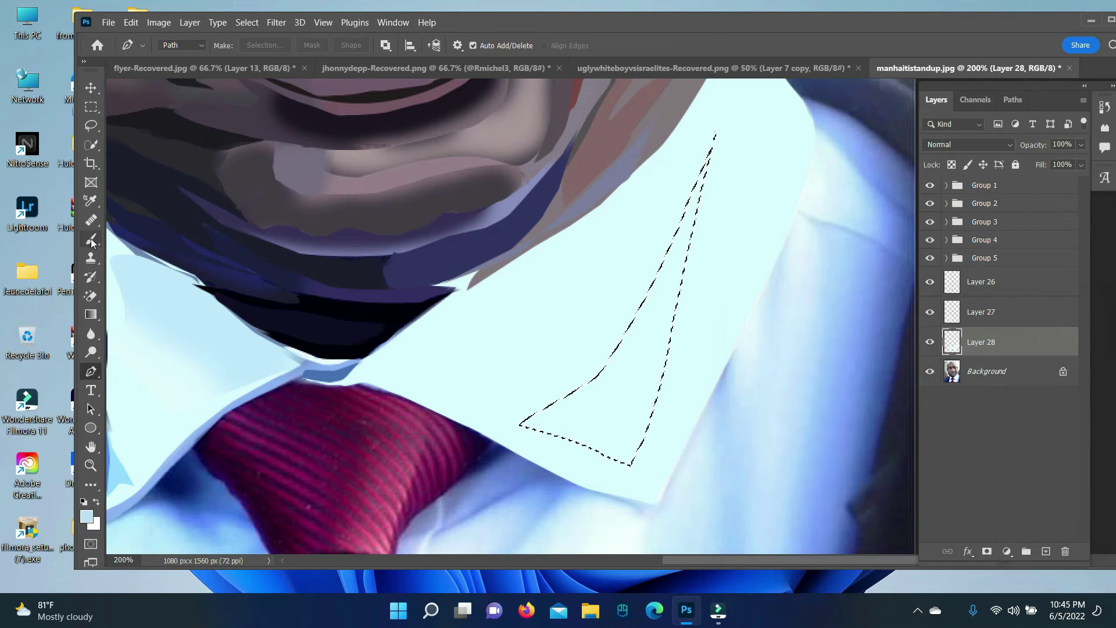
key(b)
key(alt+BackSpace)
key(ctrl+d)
Trace a closed path along the collar edge and down the shirt front.
scroll(313, 481, down, 1)
scroll(313, 480, down, 3)
key(p)
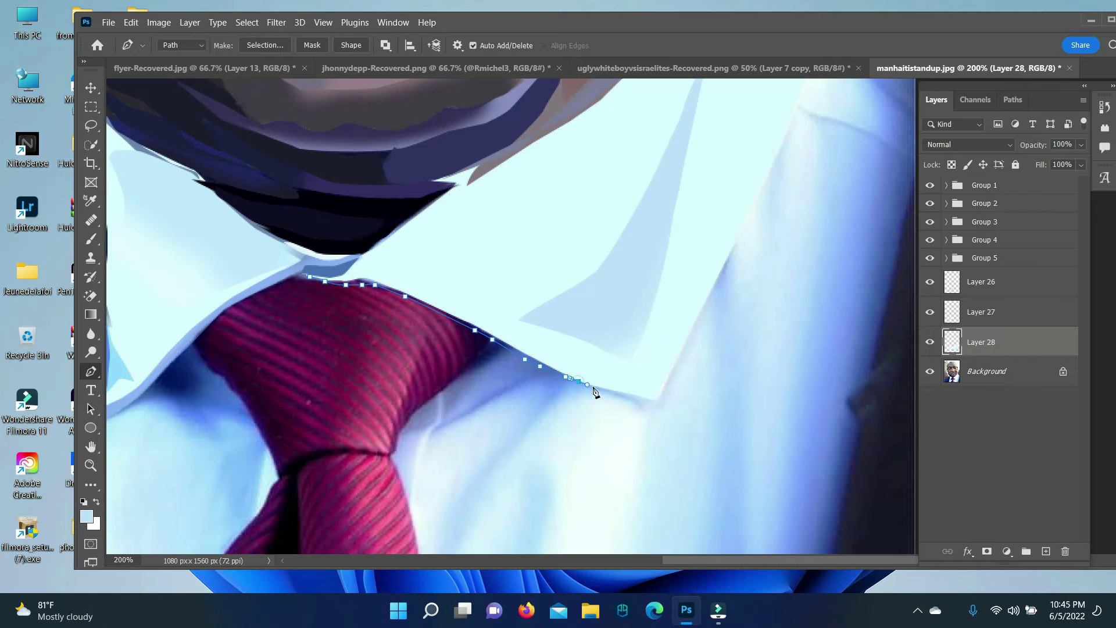
click(639, 398)
scroll(640, 396, down, 2)
click(713, 192)
click(713, 384)
click(711, 468)
click(753, 480)
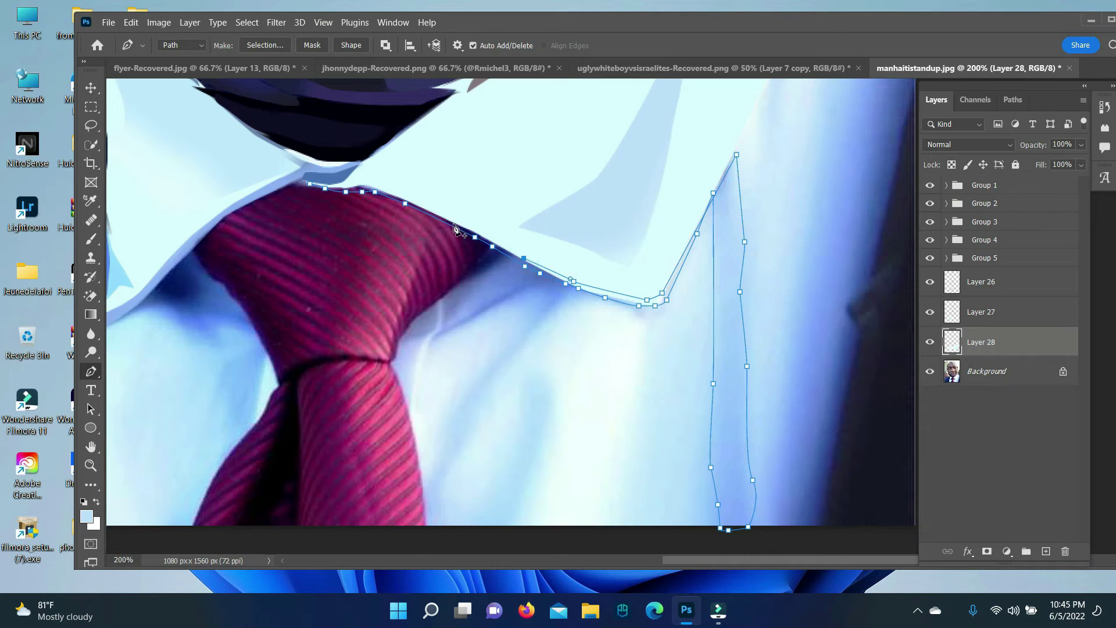
click(320, 196)
Fill the collar-and-shirt shape with light blue.
key(ctrl+Return)
key(b)
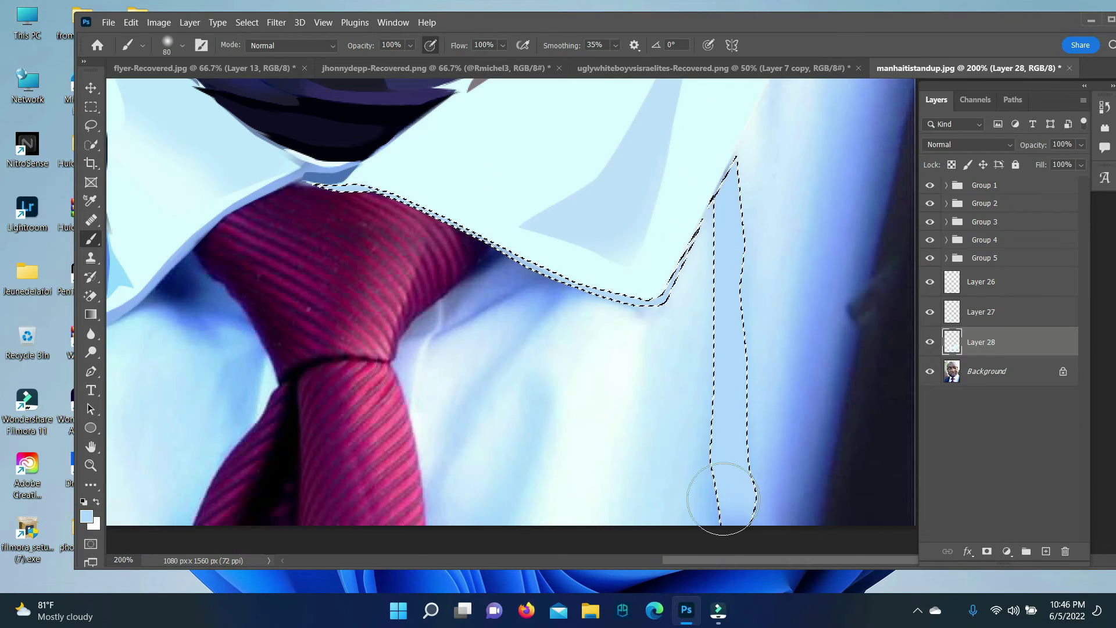
key(alt+BackSpace)
key(ctrl+d)
Trace a crease along the collar edge and make it a selection.
scroll(790, 338, up, 2)
scroll(791, 338, up, 3)
key(p)
click(699, 142)
click(690, 193)
click(683, 219)
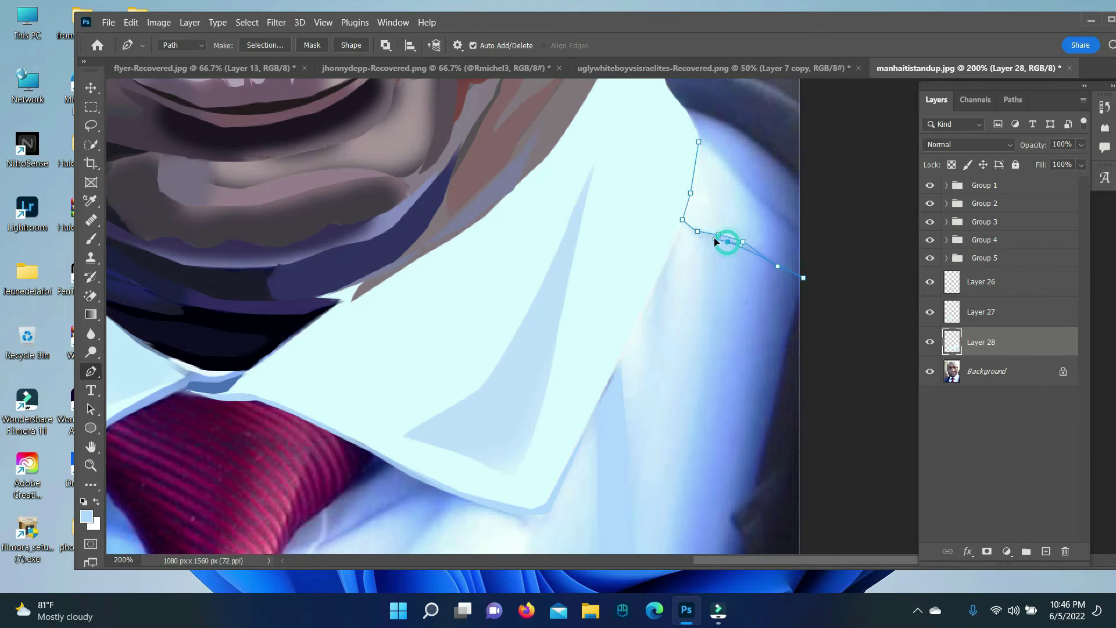
scroll(692, 154, up, 1)
right_click(692, 154)
click(636, 154)
Fill the crease dark blue-grey, then zoom out to view the portrait.
key(b)
click(86, 516)
key(Return)
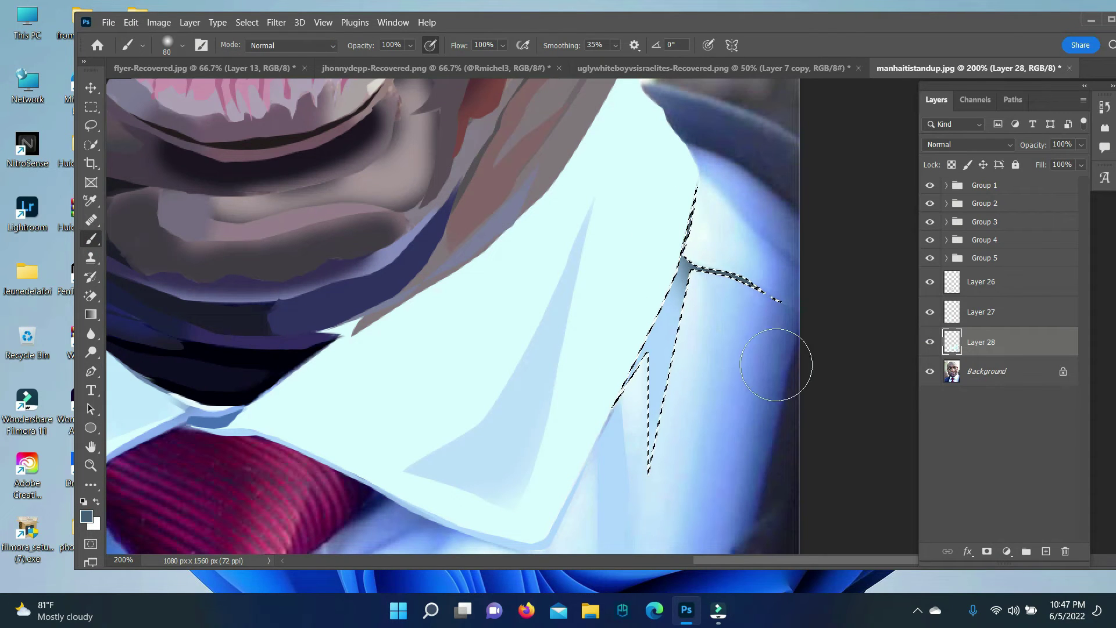
key(alt+BackSpace)
key(ctrl+d)
key(ctrl+minus)
key(z)
key(ctrl+minus)
key(ctrl+minus)
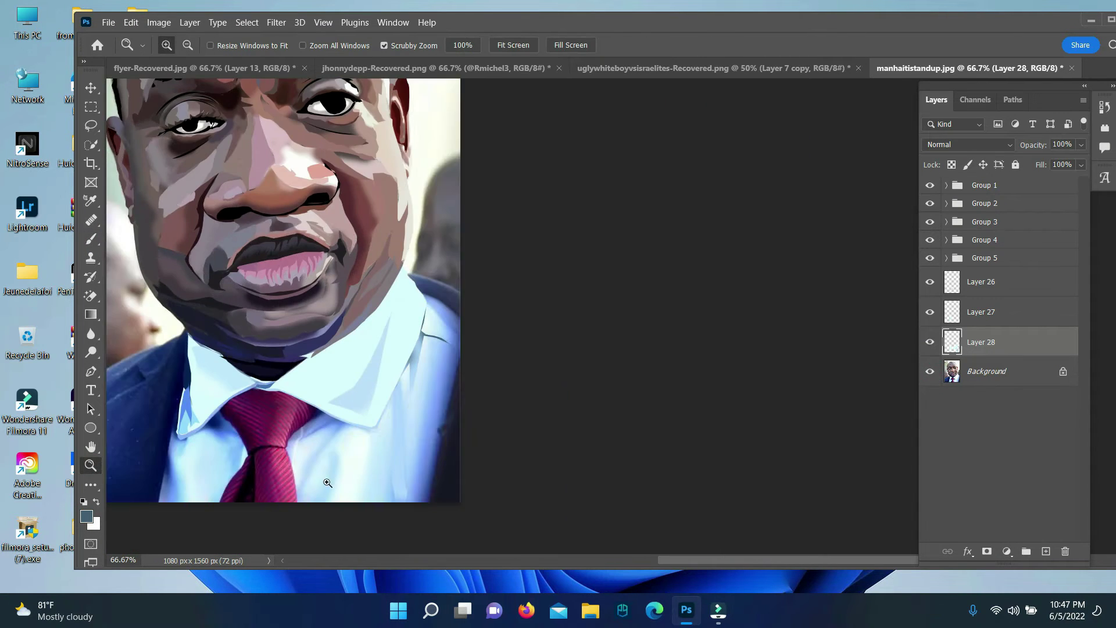
Zoom in on the tie, outline its left edge and paint it dark maroon.
click(328, 483)
click(579, 463)
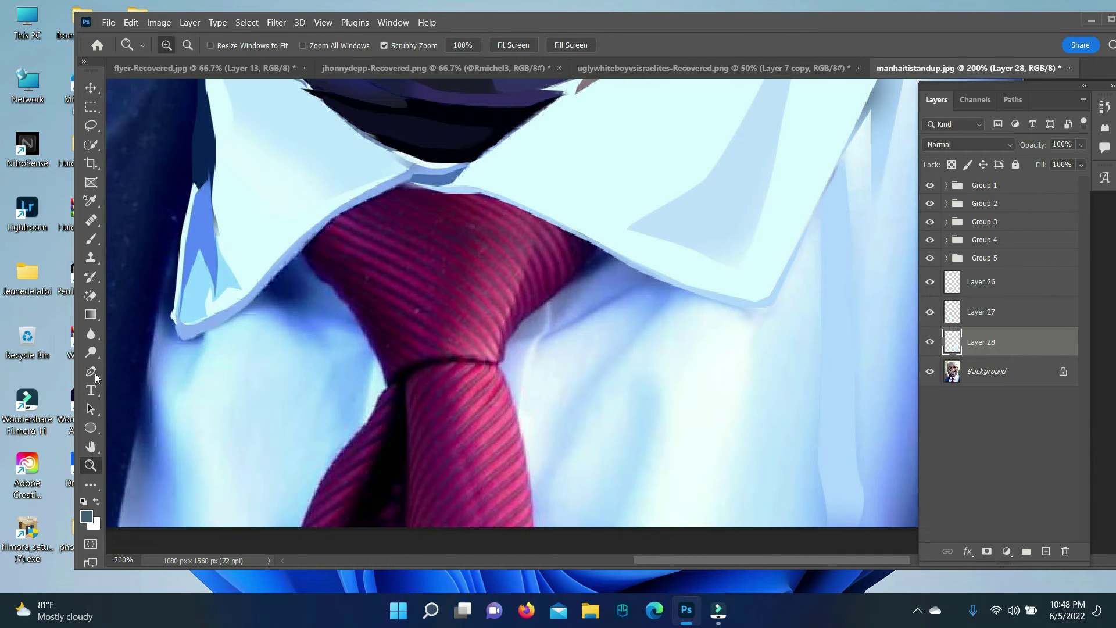
click(91, 372)
click(324, 223)
click(352, 245)
click(371, 259)
click(389, 301)
click(416, 333)
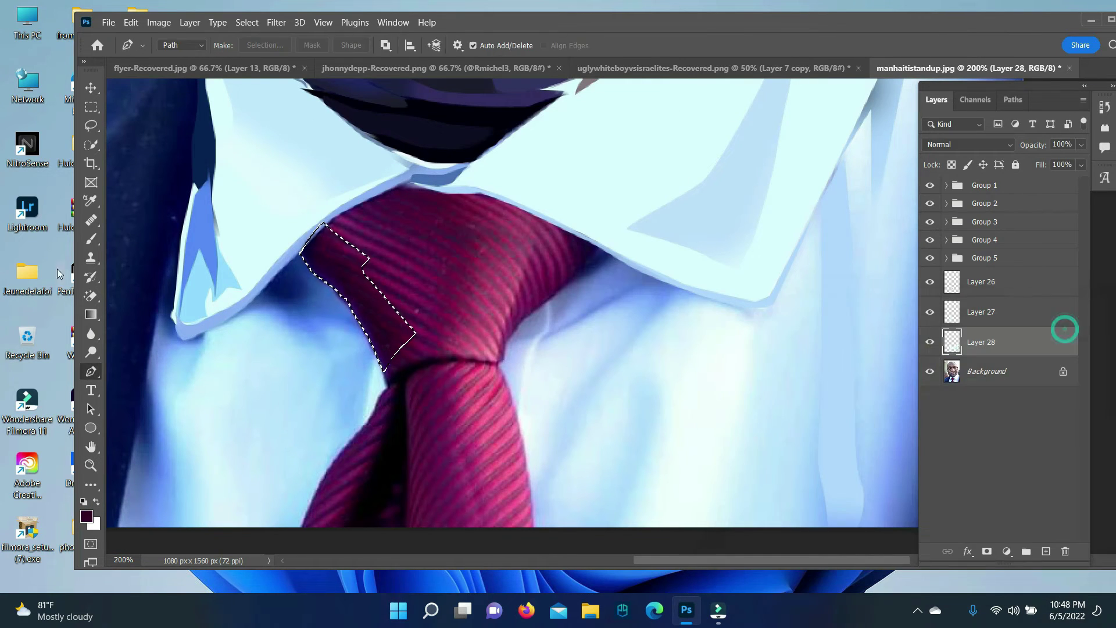
key(b)
drag(334, 261, 390, 338)
On Layer 27, fill the first curved stripe paths on the knot with black.
key(alt+bracketright)
key(p)
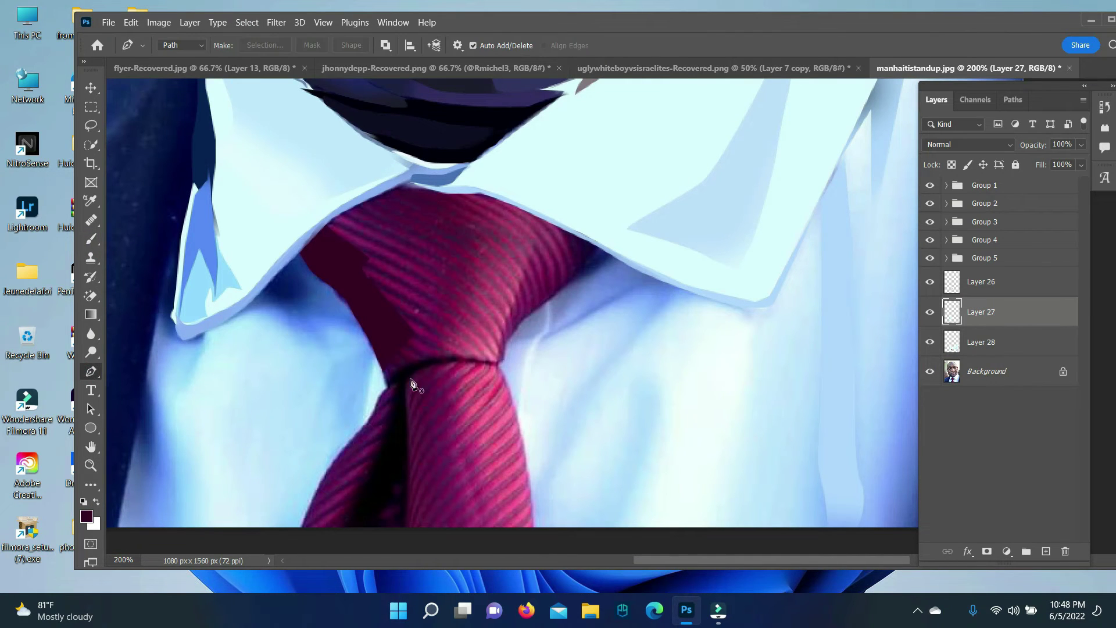
key(ctrl+Return)
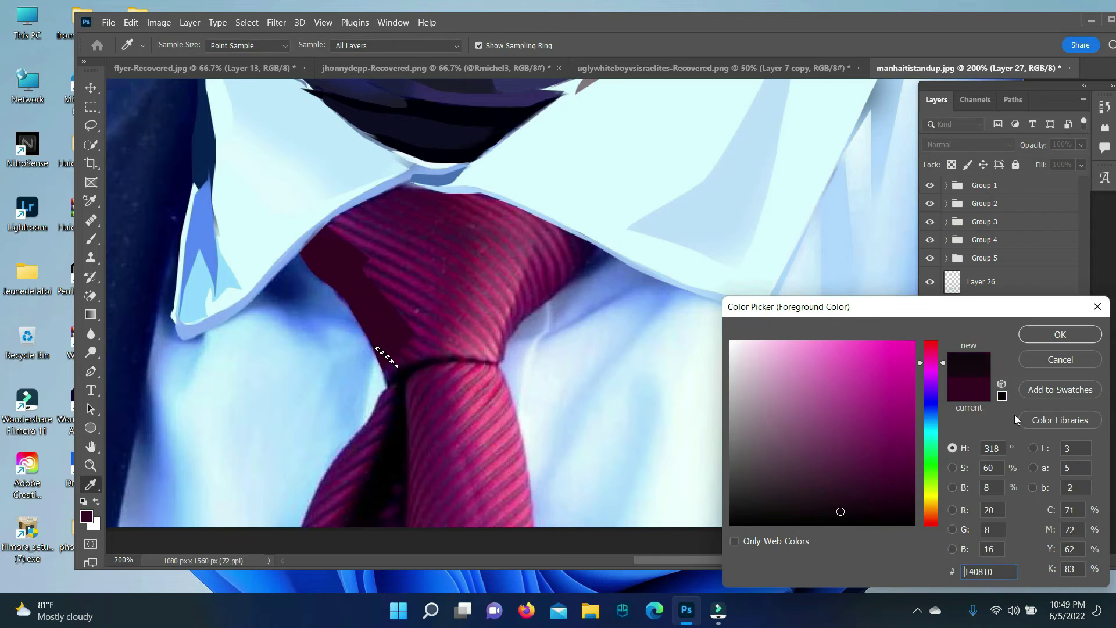
right_click(411, 371)
click(424, 82)
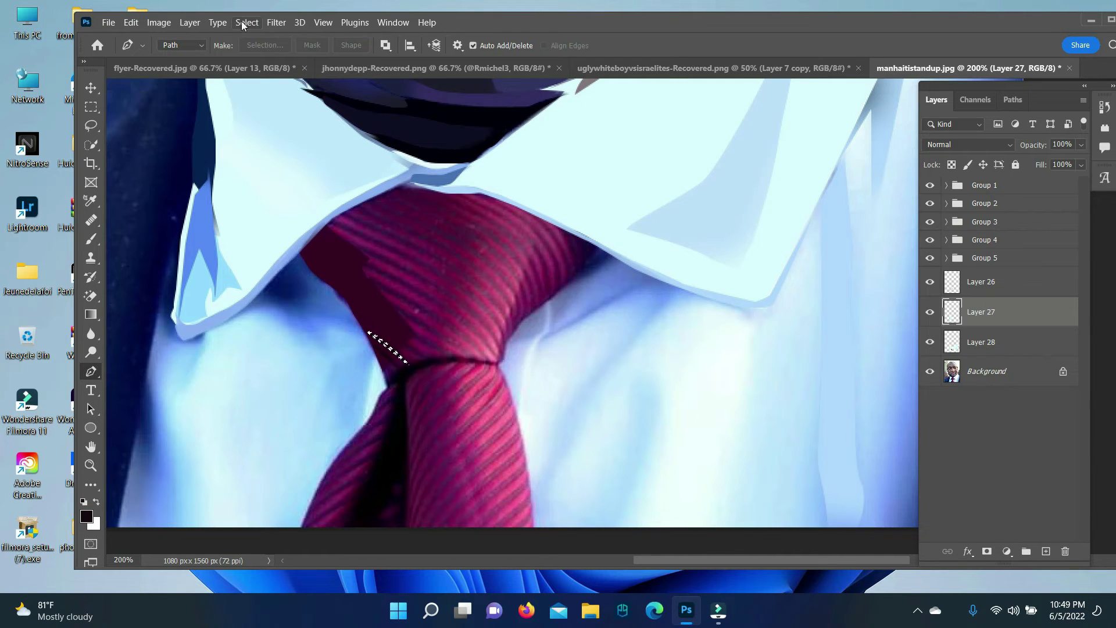
key(ctrl+Return)
key(ctrl+Return)
key(ctrl+Return)
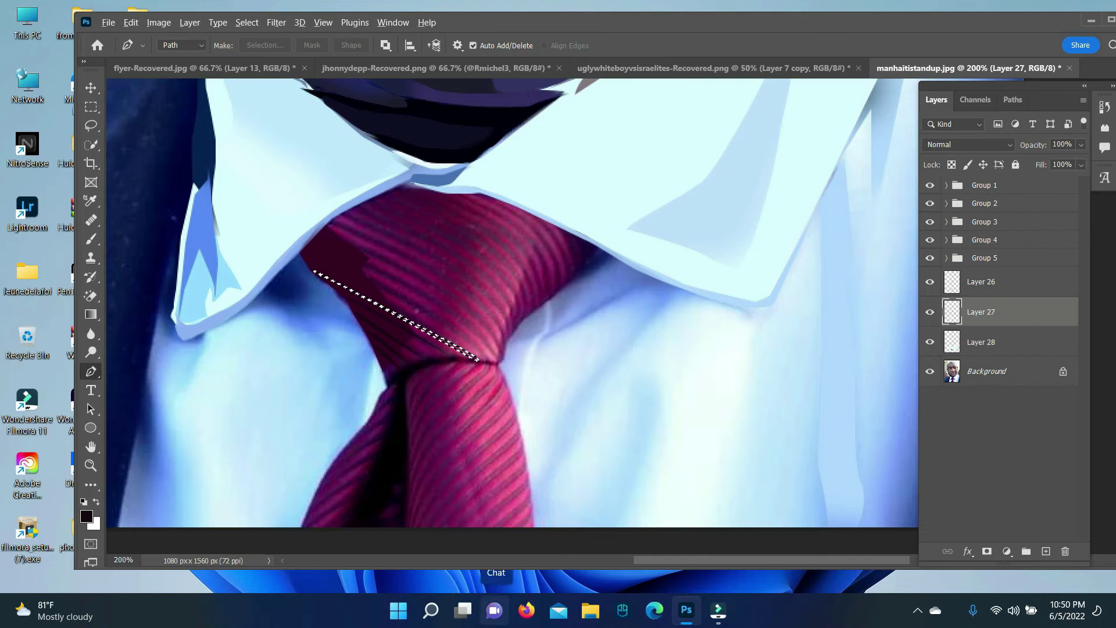
click(253, 45)
key(Return)
click(265, 45)
click(633, 157)
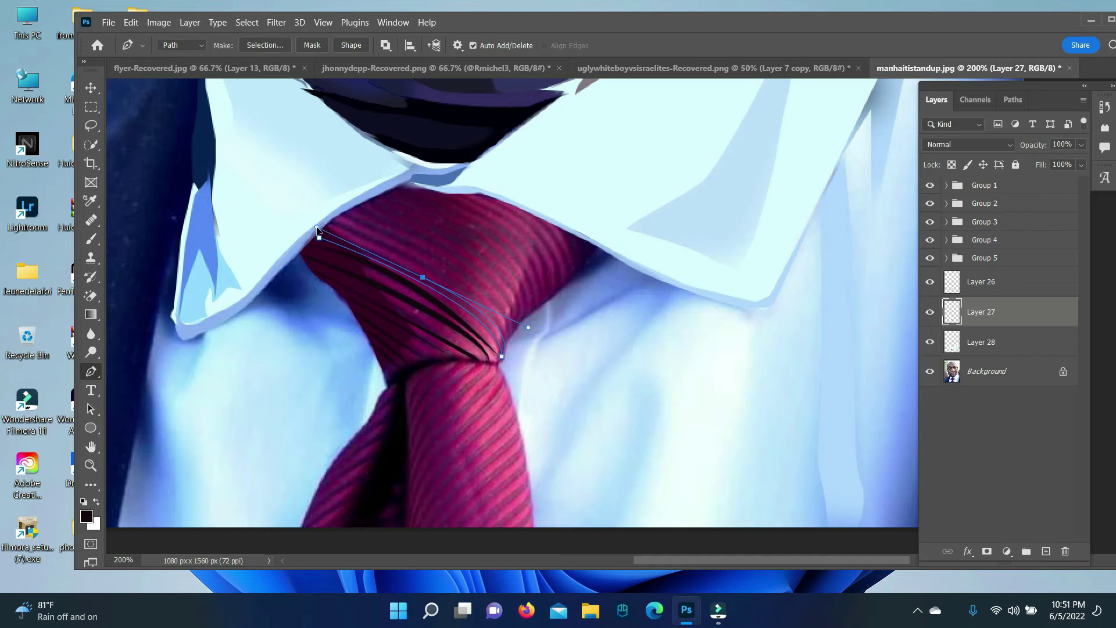
key(ctrl+Return)
Draw further curved stripes across the knot and fill them with black.
right_click(415, 251)
click(247, 22)
drag(511, 330, 536, 392)
key(ctrl+Return)
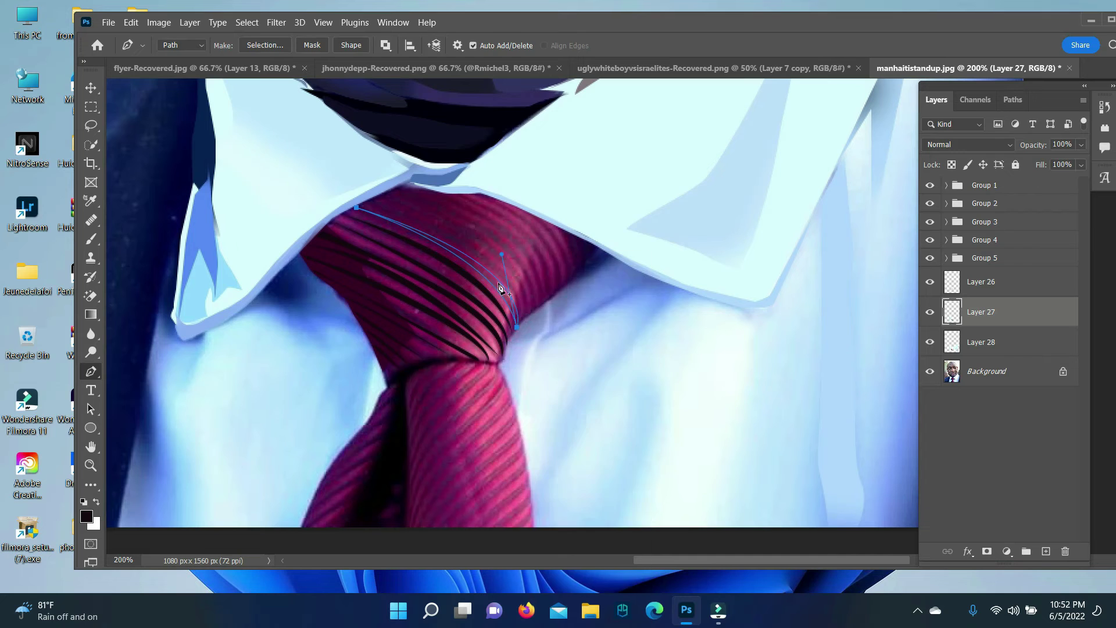
key(ctrl+Return)
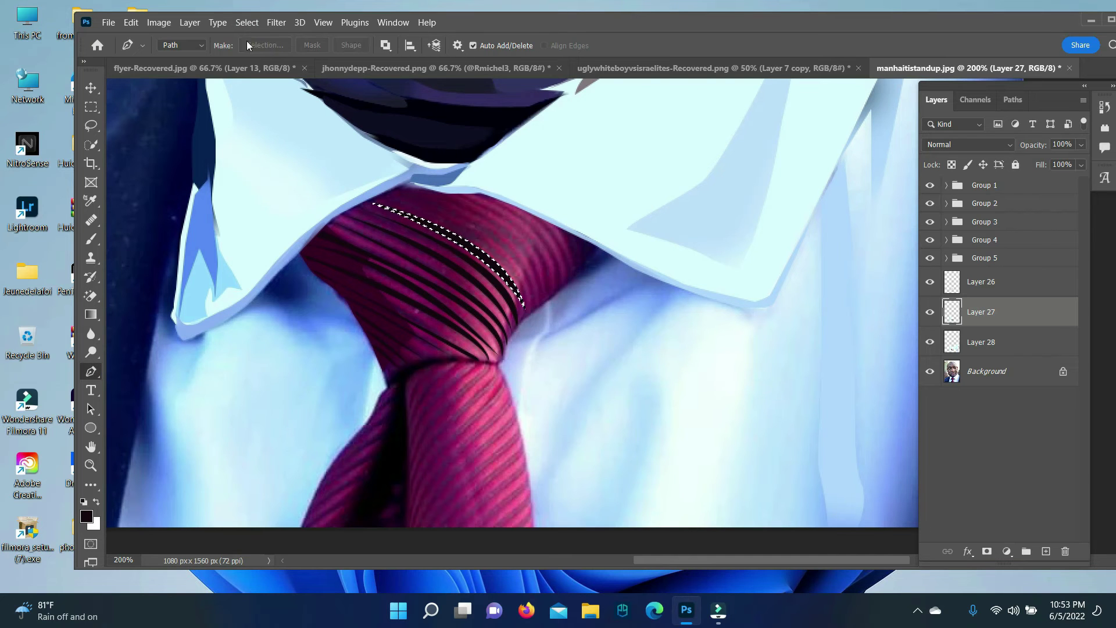
click(265, 44)
key(Return)
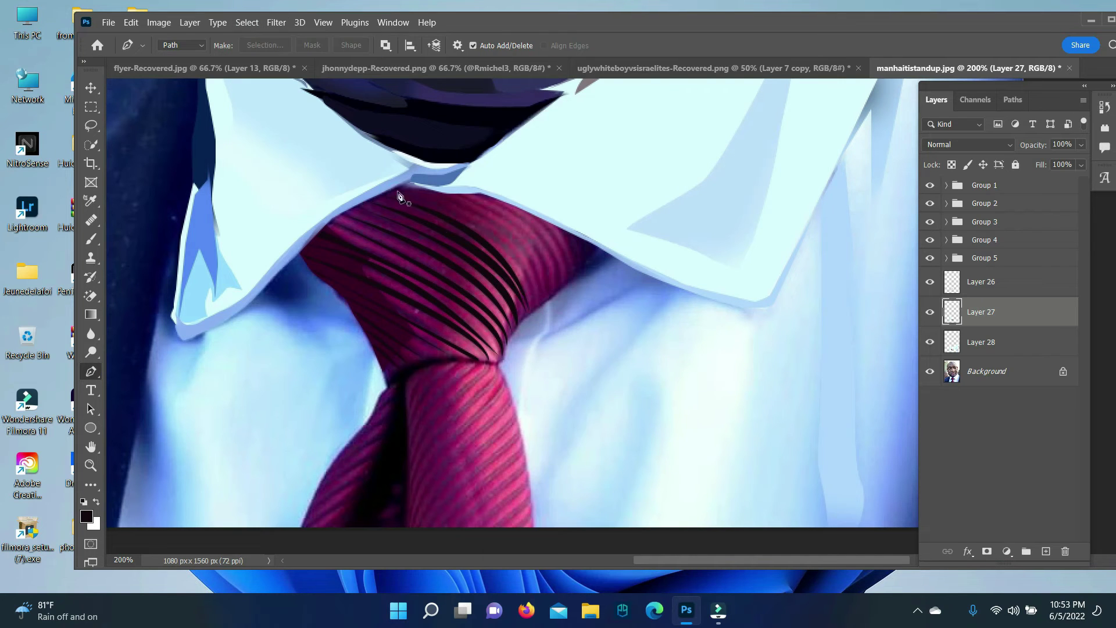
key(ctrl+Return)
key(ctrl+Return)
Fill the remaining stripes black and turn the last stripe into a selection.
click(276, 44)
key(Return)
click(265, 45)
key(Return)
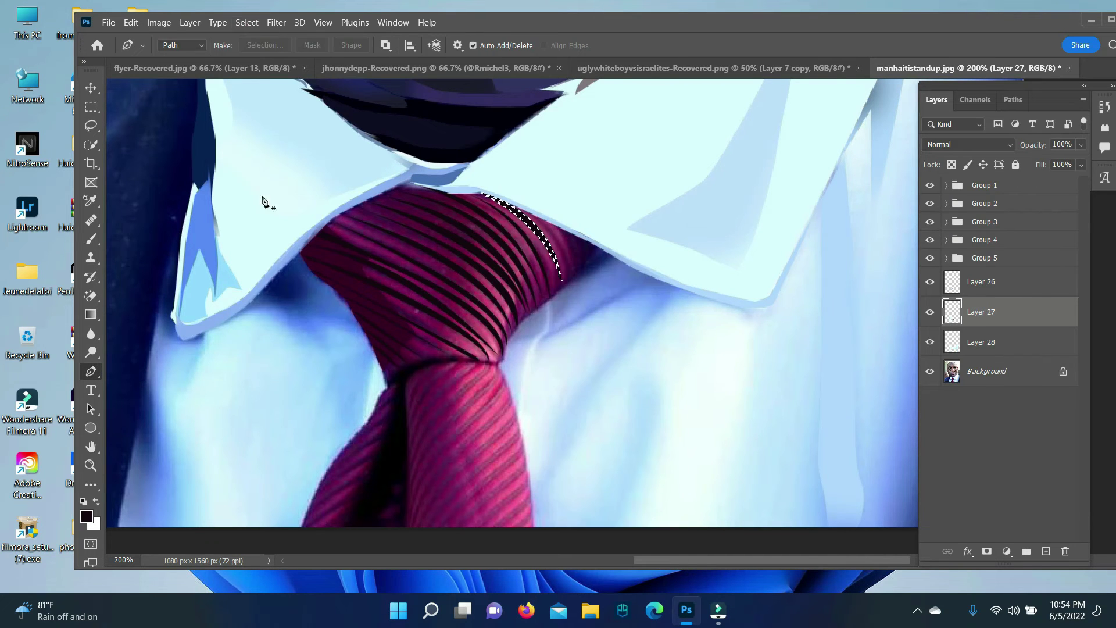
right_click(573, 284)
click(599, 332)
click(631, 155)
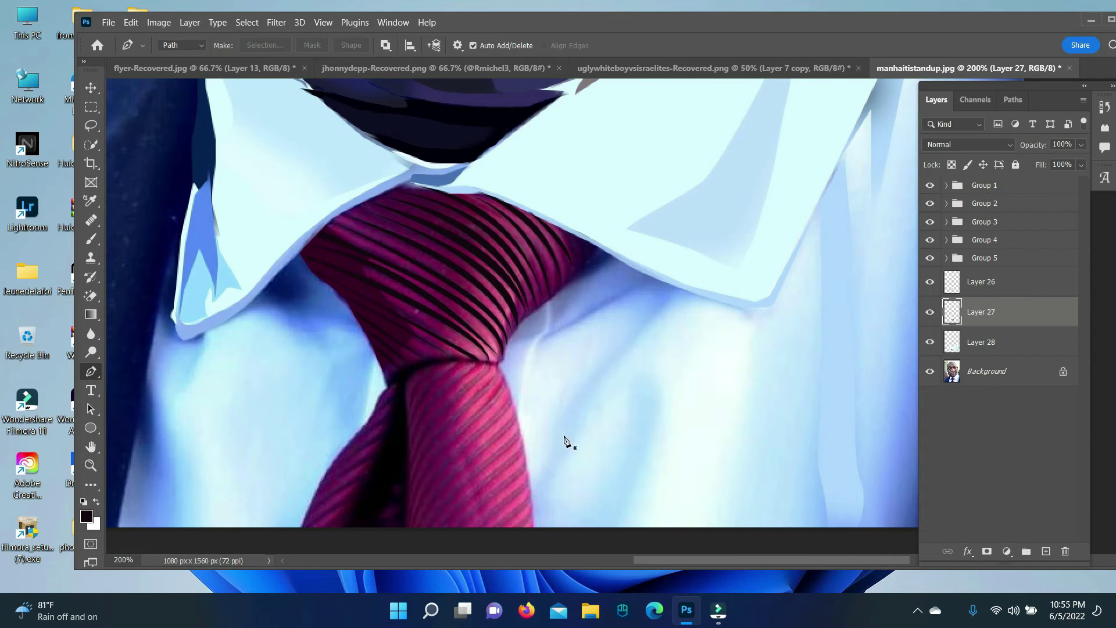
Fill the knot path on Layer 28 with pink.
click(957, 348)
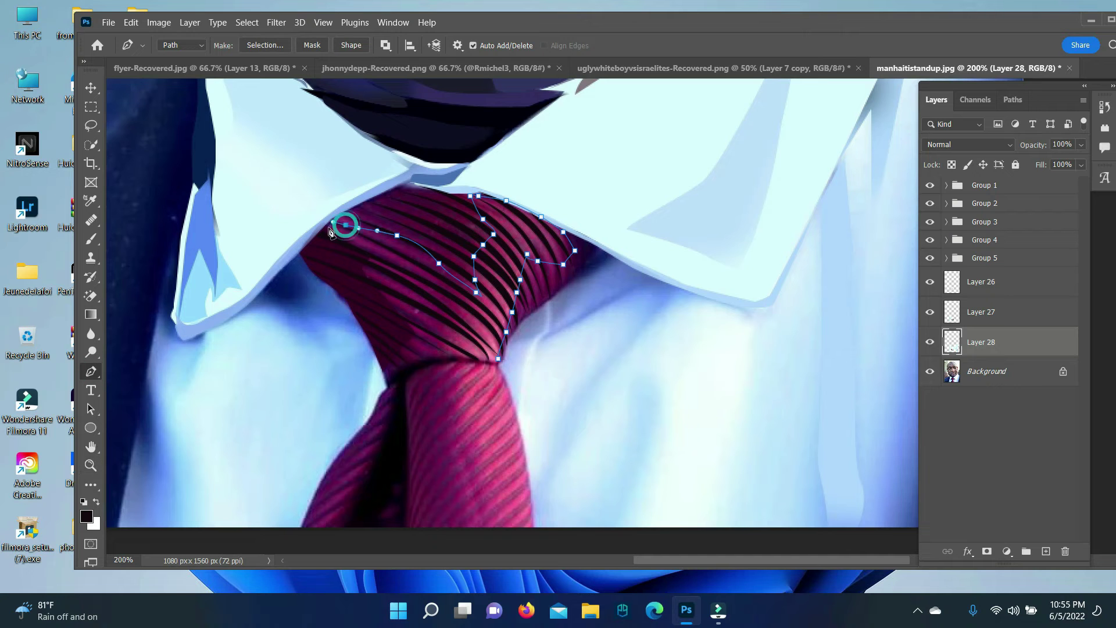
key(ctrl+Return)
click(86, 516)
click(1059, 332)
key(alt+BackSpace)
click(247, 22)
Trace a path down the tie's left edge and make it a selection.
click(256, 47)
scroll(405, 384, down, 3)
click(398, 285)
click(383, 338)
click(372, 373)
click(354, 398)
click(336, 434)
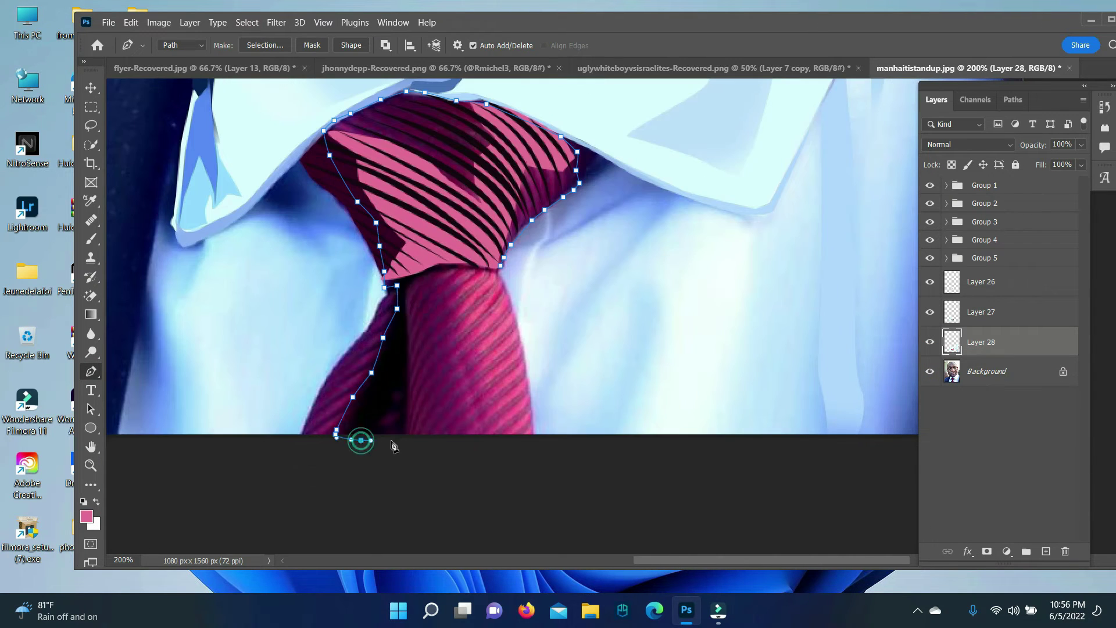
right_click(496, 277)
click(523, 214)
On new Layer 29, paint the tie-side shading dark maroon and black.
click(1046, 551)
key(b)
click(86, 516)
click(1059, 332)
key(d)
scroll(361, 320, down, 3)
click(247, 22)
click(274, 47)
Outline the wedge beside the tie and fill it with black.
key(p)
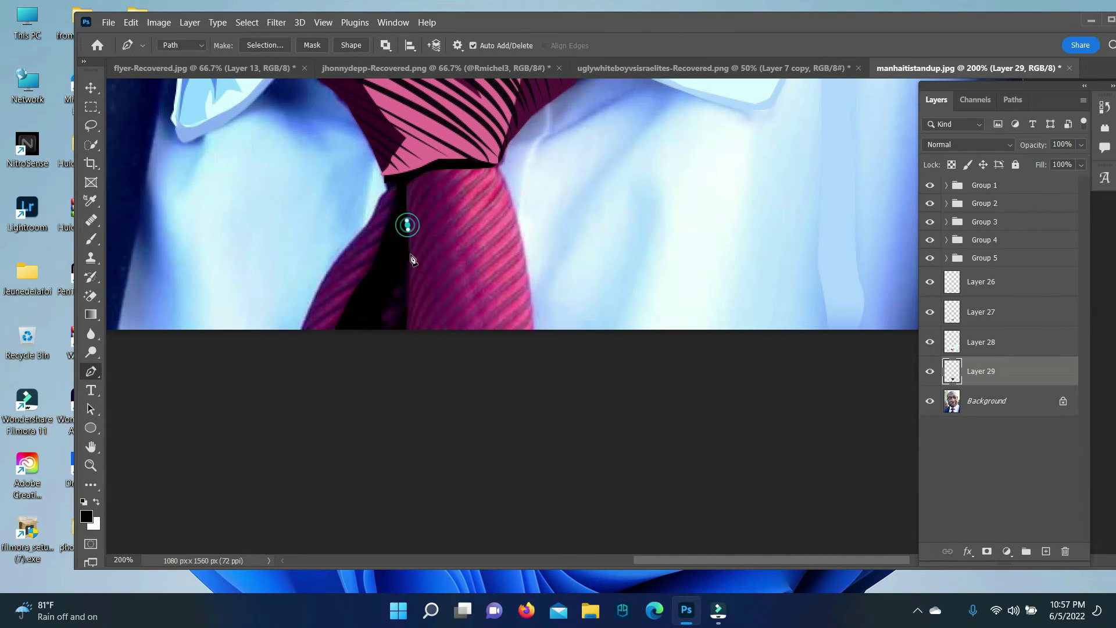
right_click(400, 314)
click(428, 251)
key(Return)
key(b)
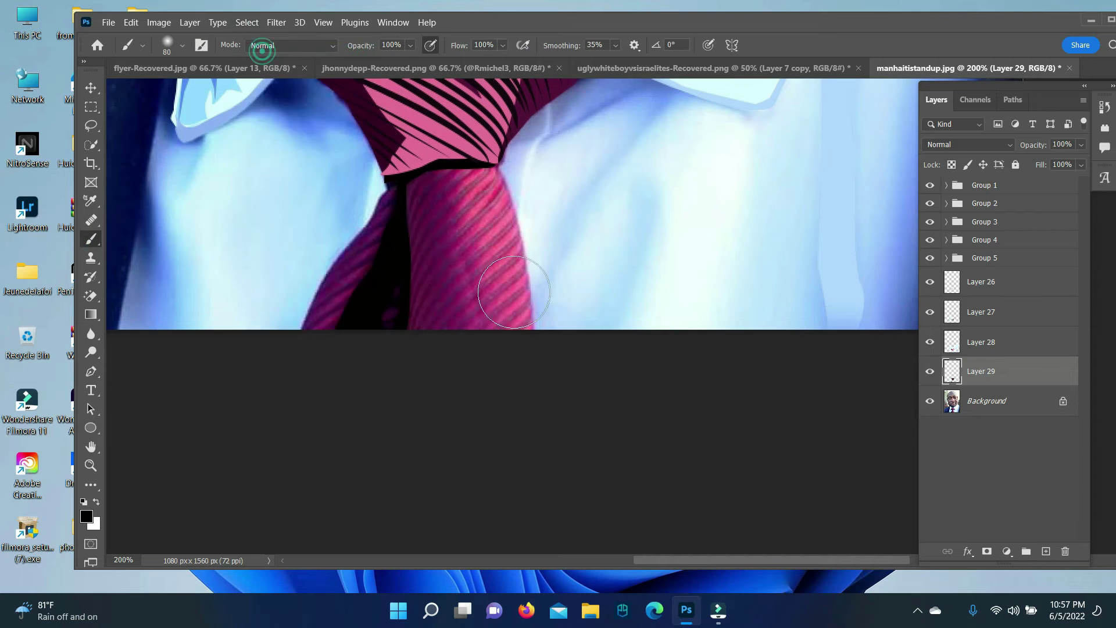
Transform Layer 28, return to Layer 29, and select the wedge path.
key(v)
key(alt+bracketleft)
key(ctrl+t)
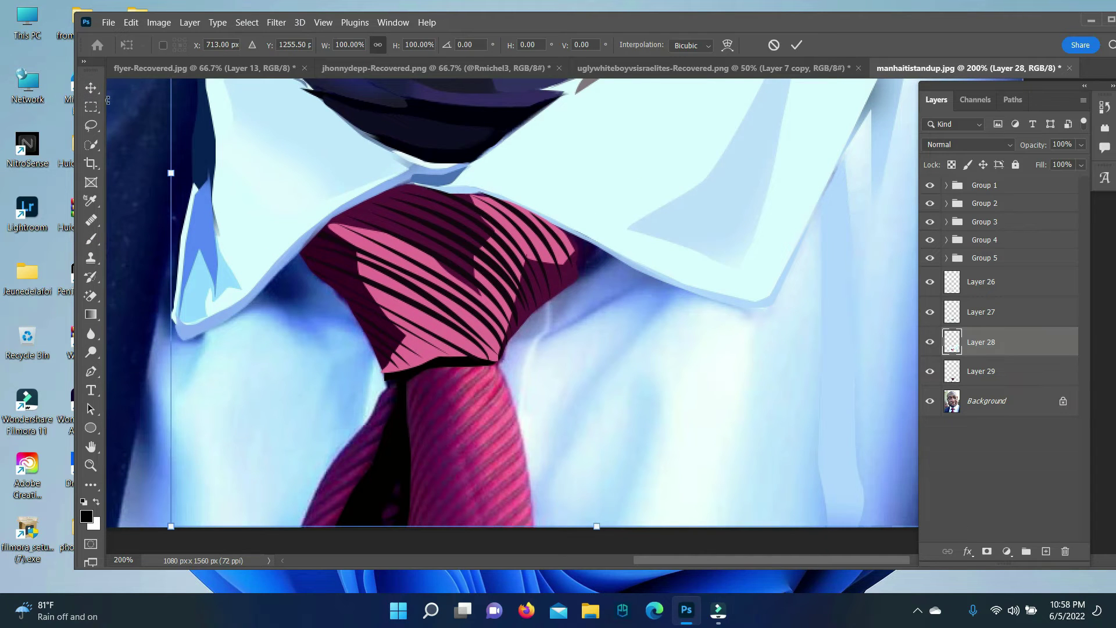
click(971, 371)
key(z)
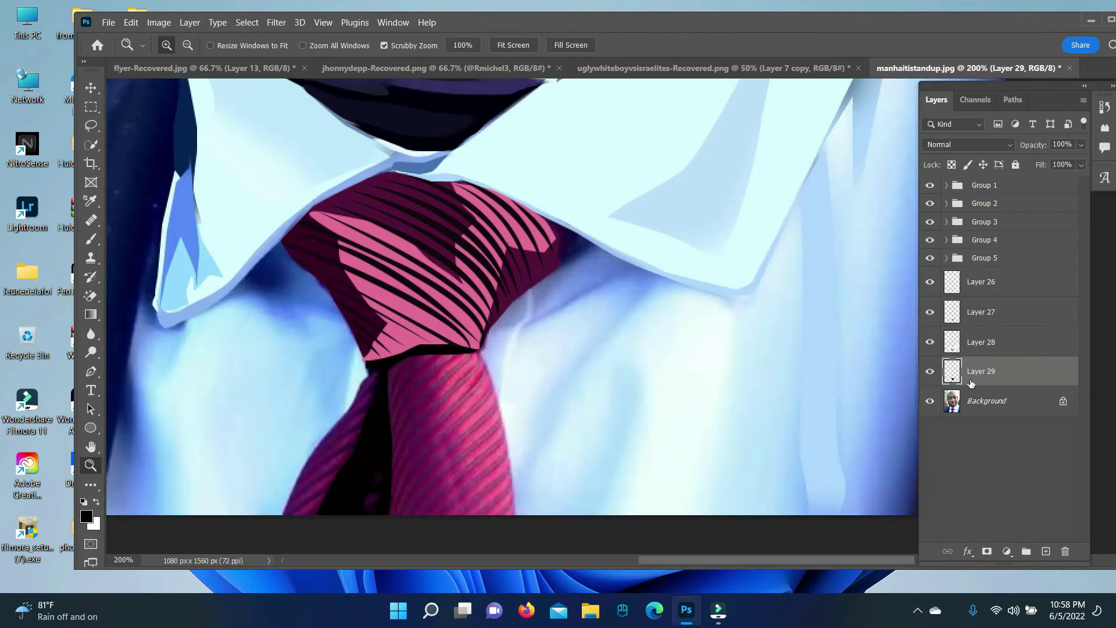
key(p)
key(ctrl+Return)
Paint the wedge beside the knot black, then fill a traced selection with blue.
key(b)
drag(567, 239, 554, 248)
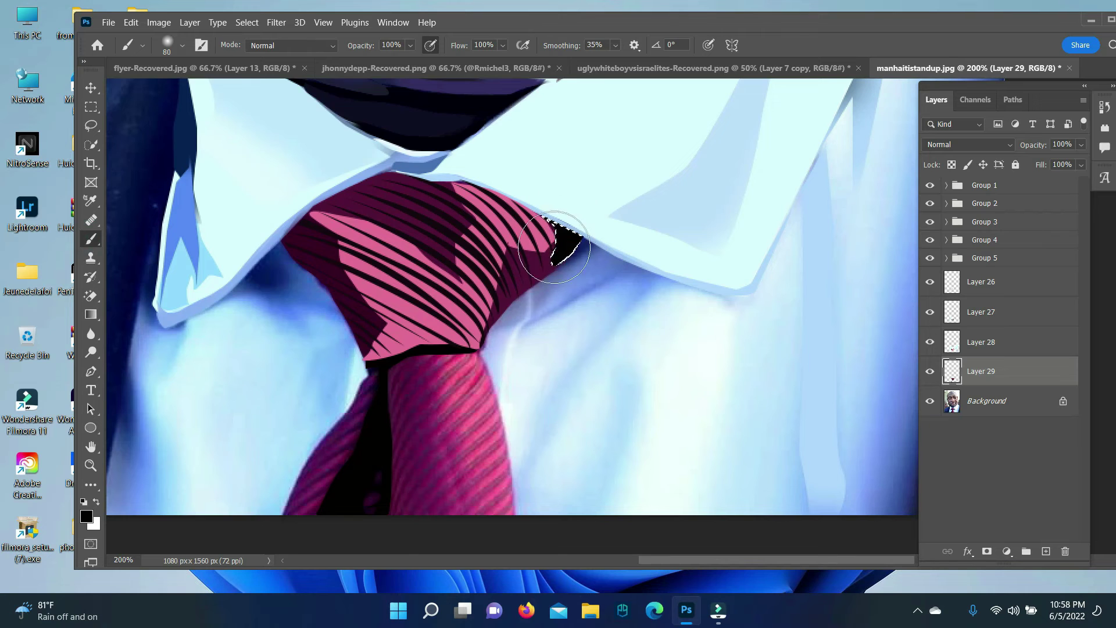
key(p)
right_click(617, 270)
click(640, 343)
click(86, 517)
click(1061, 334)
key(alt+BackSpace)
click(86, 517)
key(Return)
click(601, 225)
Trace a path on the shirt and fill its selection with light blue.
click(247, 22)
click(256, 49)
scroll(524, 262, down, 2)
key(p)
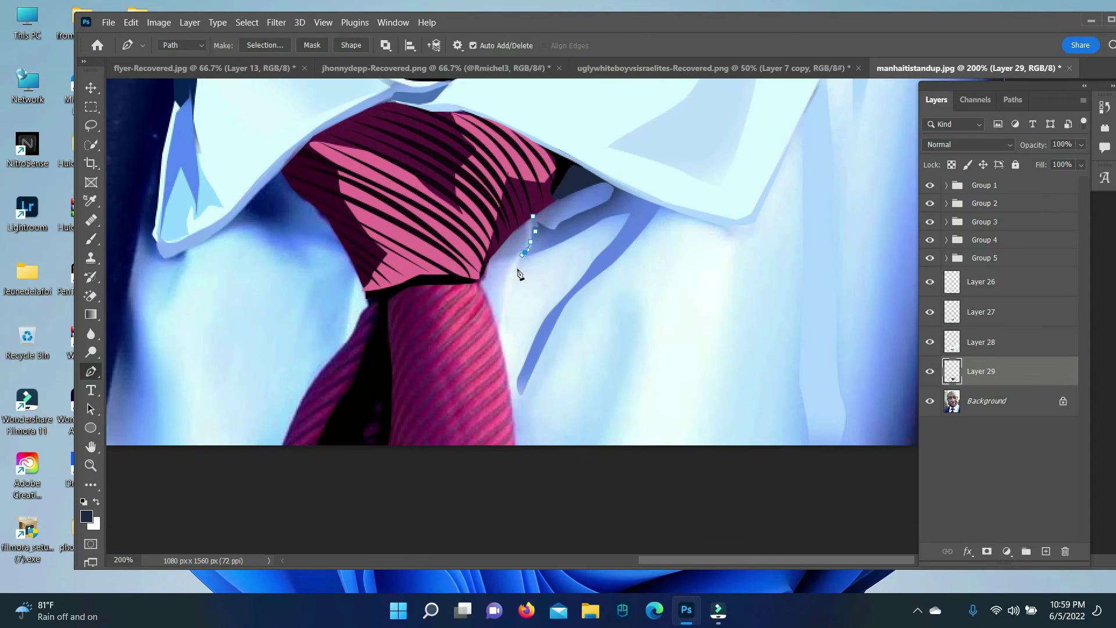
right_click(529, 230)
click(630, 150)
key(alt+BackSpace)
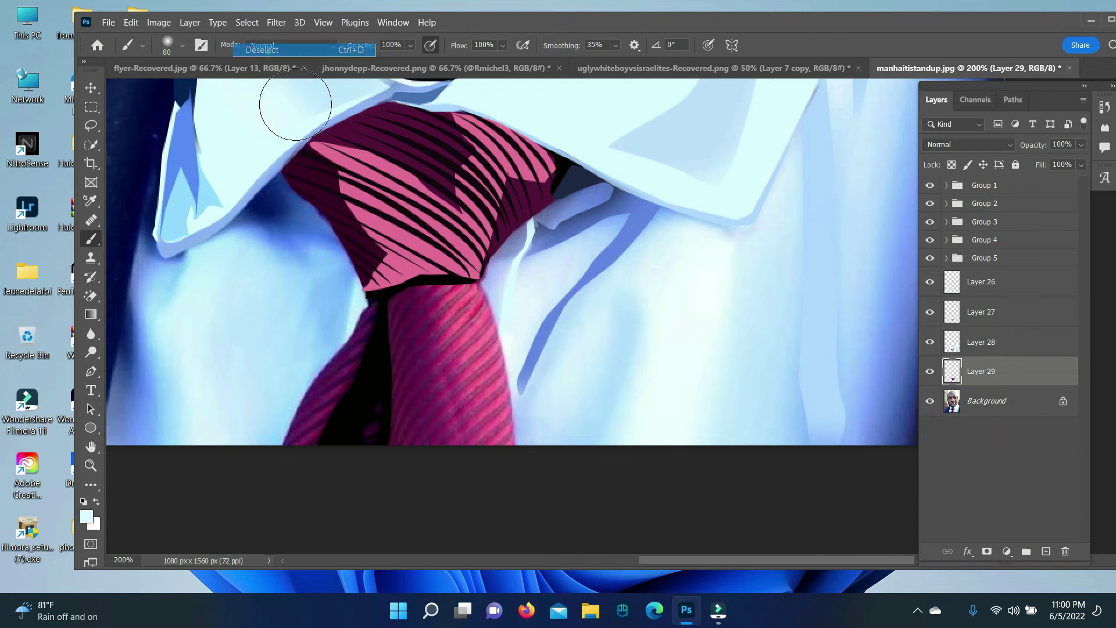
key(ctrl+d)
scroll(347, 280, down, 2)
key(p)
scroll(359, 221, down, 2)
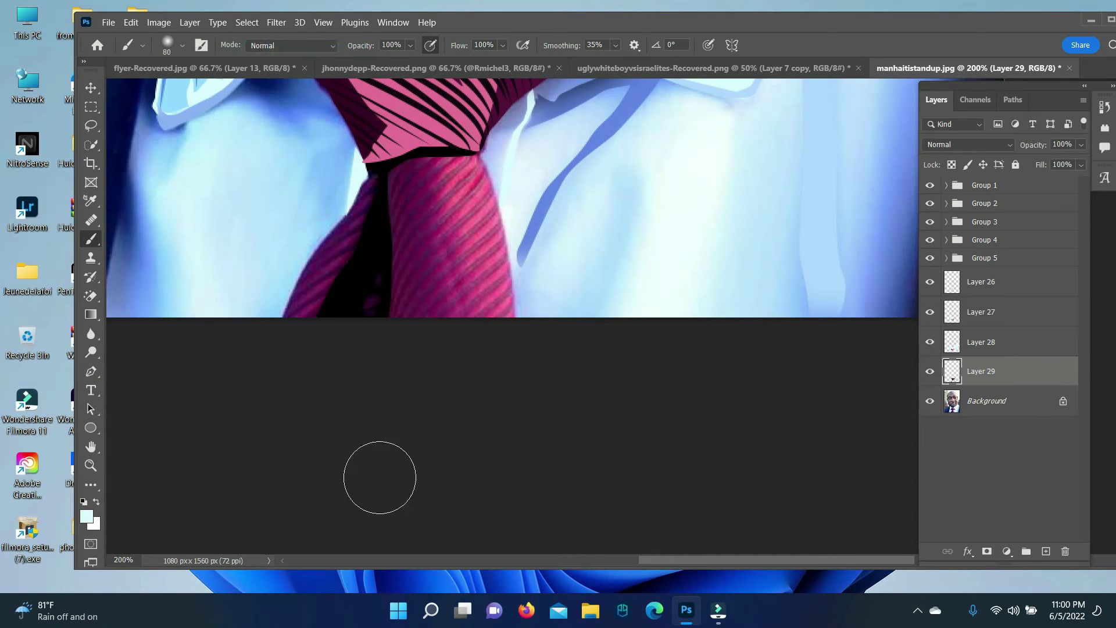
Add a new layer and trace the shadow outline along the tie's left edge.
click(352, 206)
key(ctrl+shift+alt+n)
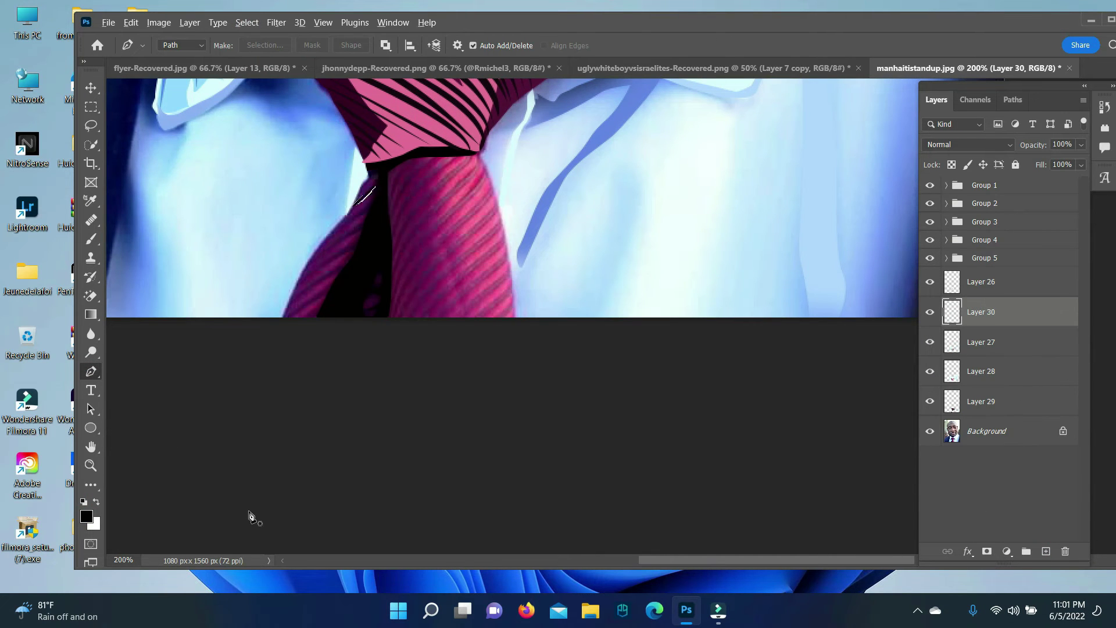
right_click(374, 199)
click(406, 285)
key(Return)
click(246, 22)
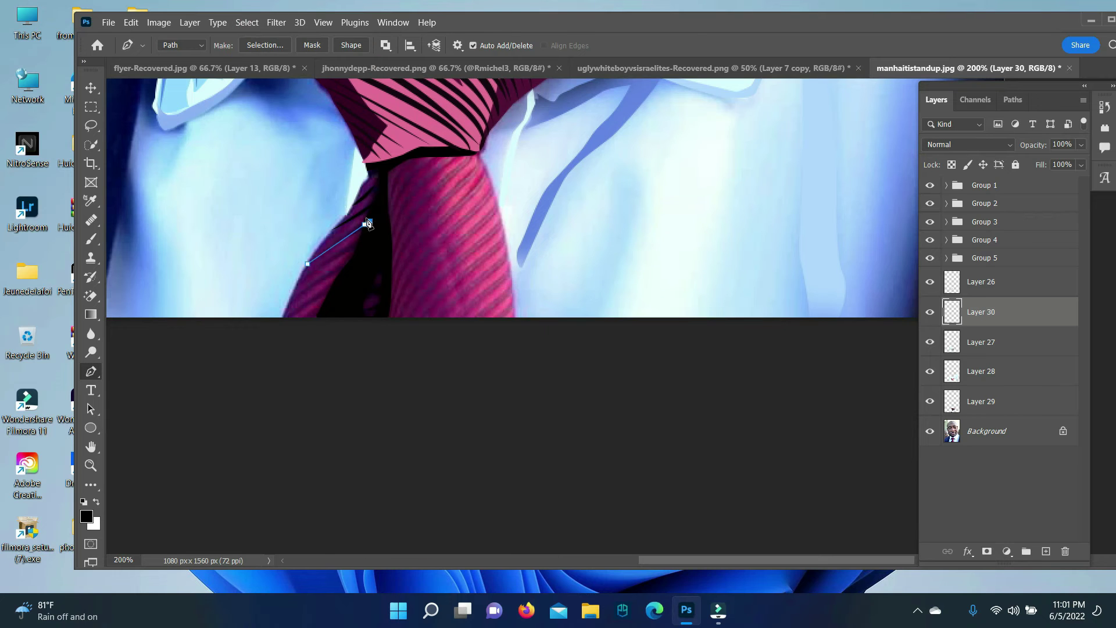
click(131, 22)
click(166, 29)
click(265, 44)
key(Return)
right_click(297, 237)
key(Escape)
key(ctrl+d)
Fill the tie's left-edge path with black, undoing and restoring the fill.
right_click(352, 262)
click(378, 329)
key(Escape)
right_click(333, 291)
click(398, 357)
key(Escape)
key(ctrl+z)
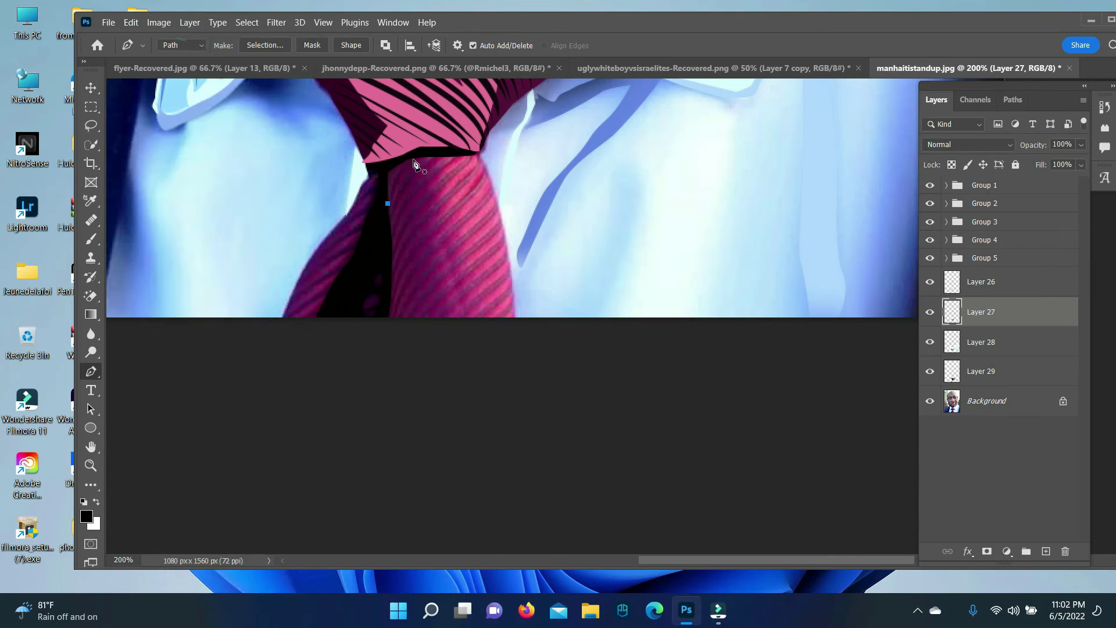
key(ctrl+shift+z)
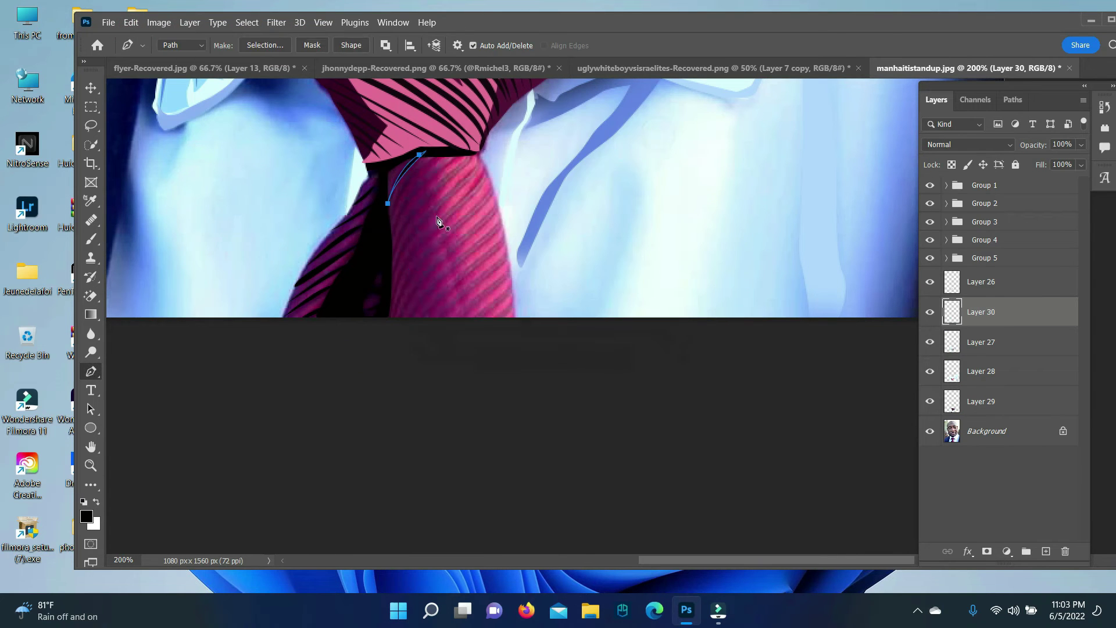
Delete and redraw the shadow paths on the tie.
right_click(419, 164)
click(494, 241)
right_click(390, 231)
click(467, 175)
right_click(435, 192)
click(500, 299)
click(392, 261)
right_click(419, 231)
click(459, 274)
right_click(435, 238)
click(487, 302)
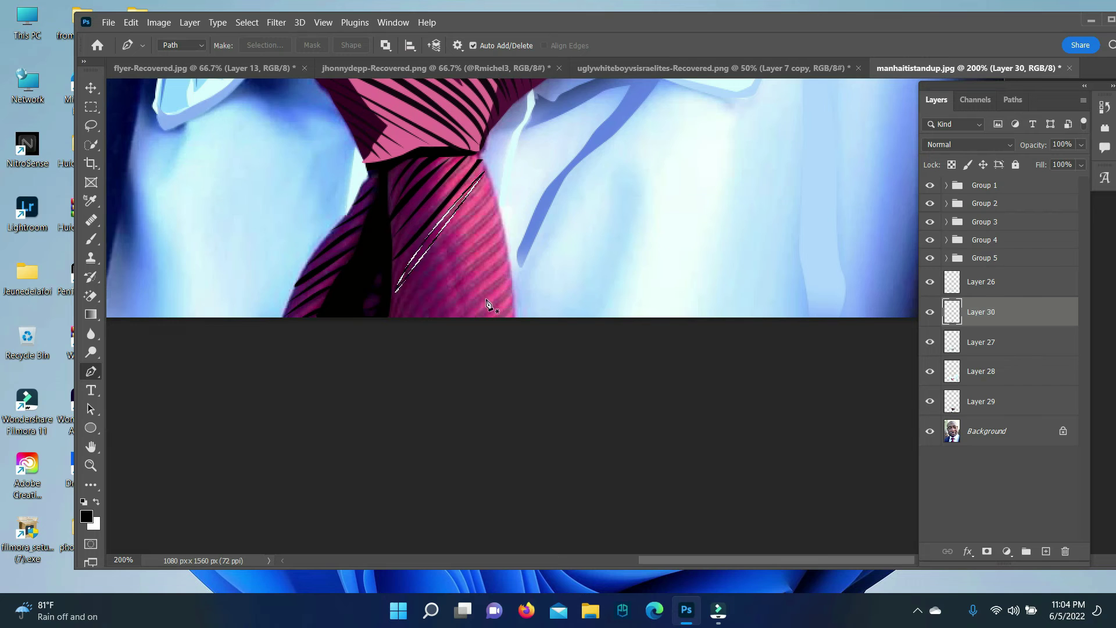
right_click(442, 329)
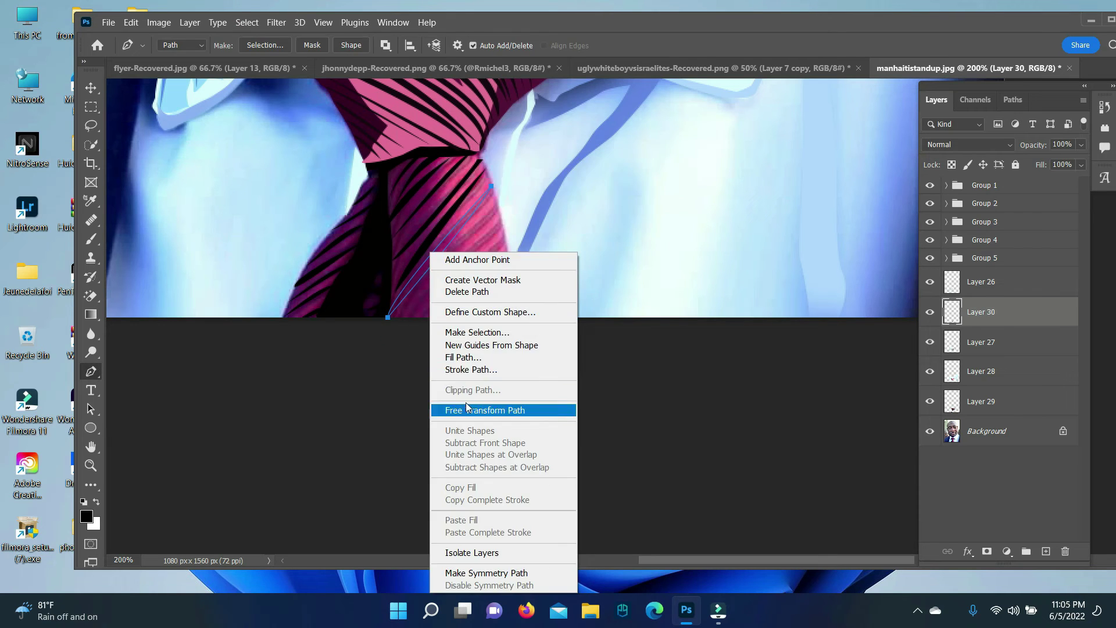
click(512, 289)
Fill the next tie shadow path, then delete the used path.
right_click(399, 320)
click(421, 343)
key(Return)
right_click(399, 320)
click(422, 327)
key(Return)
right_click(436, 311)
click(434, 322)
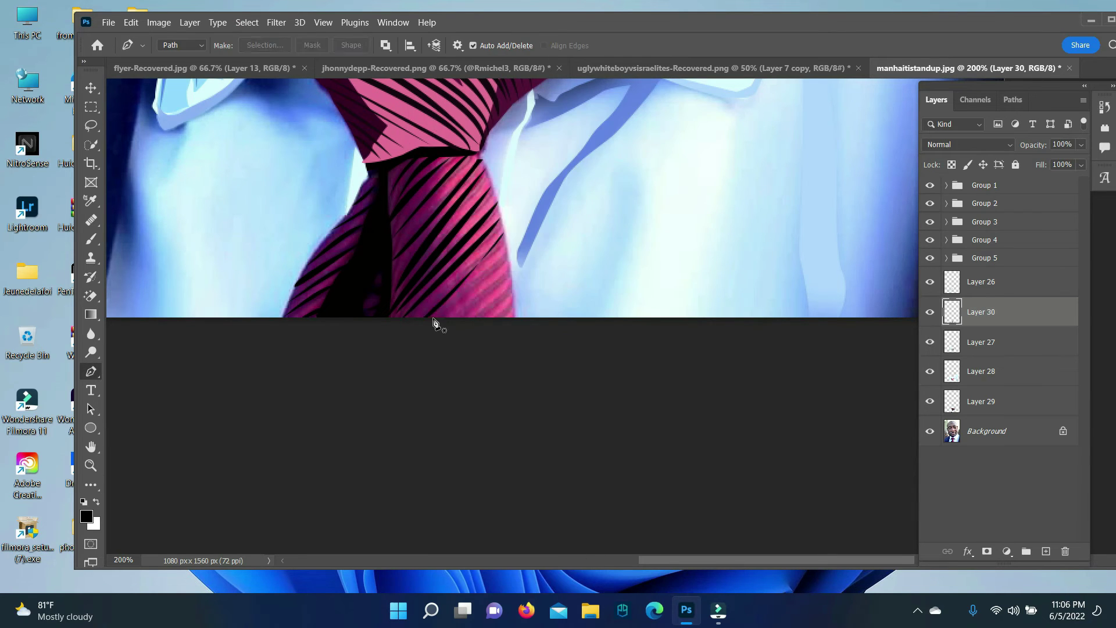
right_click(507, 251)
click(511, 270)
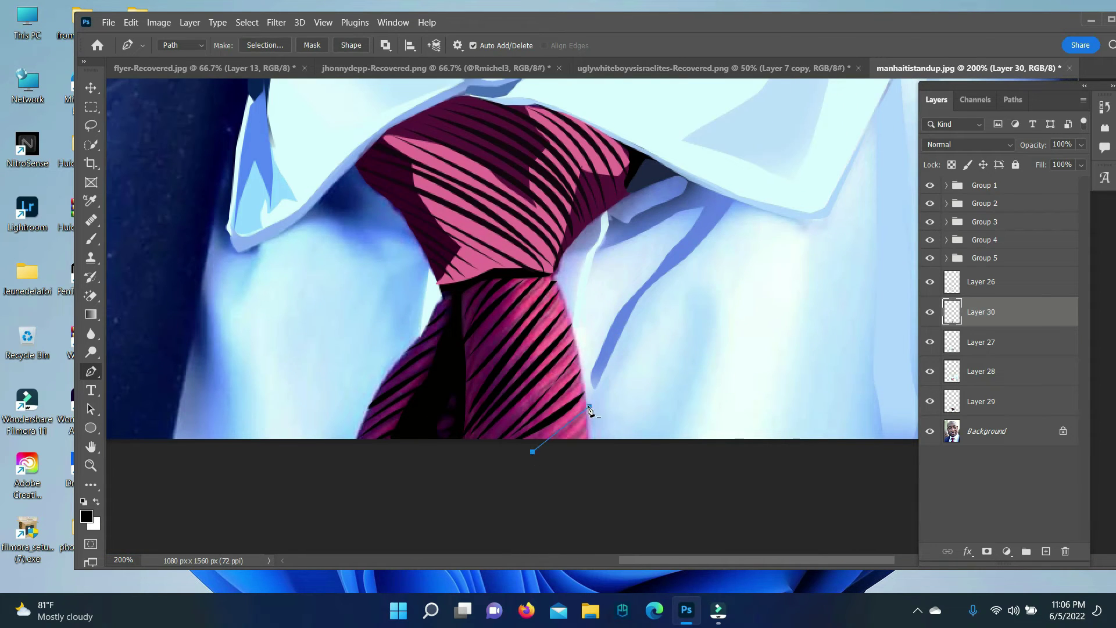
Fill the lower tie path and convert it into a selection.
right_click(589, 411)
click(605, 190)
key(Escape)
right_click(596, 408)
click(605, 137)
key(ctrl+Return)
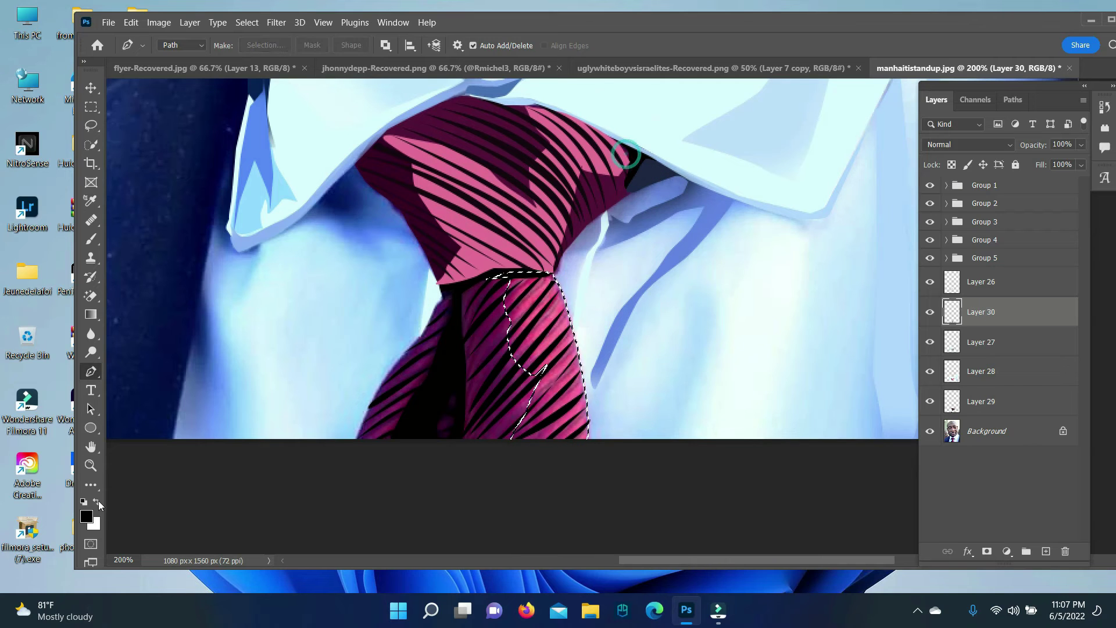
Switch painting to Layer 27, deselect, and turn a new tie path into a selection.
key(b)
click(982, 342)
click(246, 22)
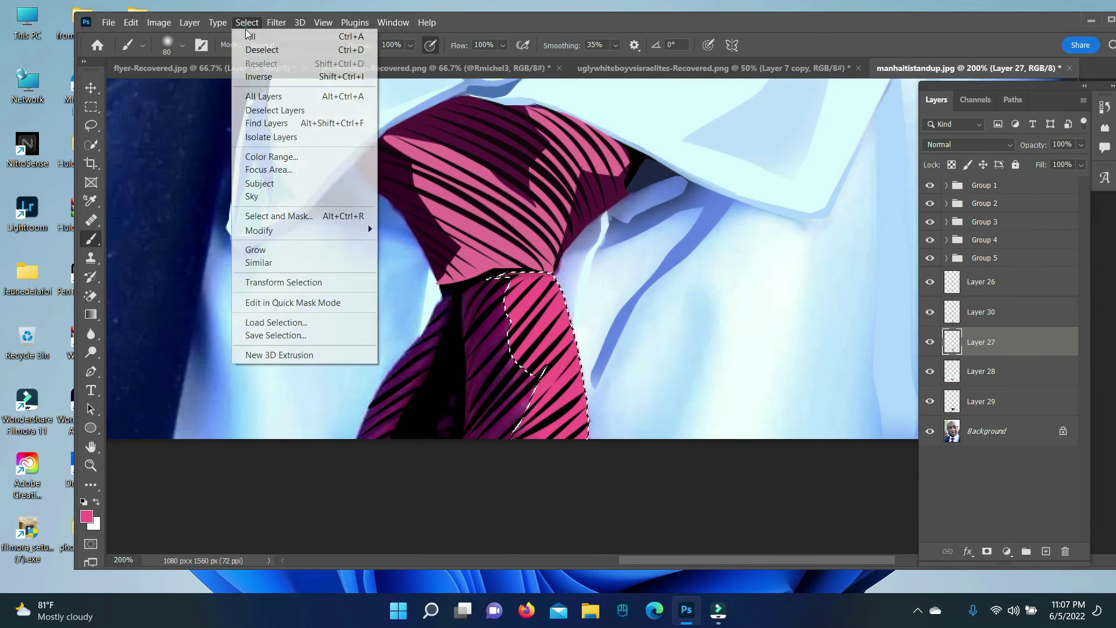
click(256, 50)
key(p)
click(485, 269)
right_click(494, 442)
click(541, 329)
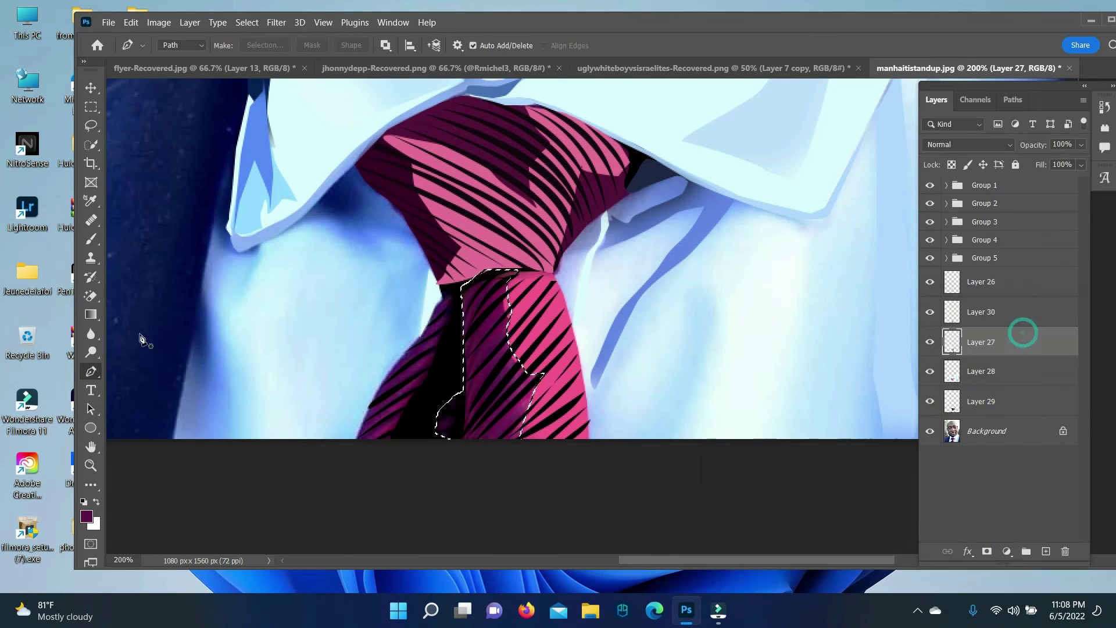
Add a new empty layer and start a path along the tie's left edge.
key(b)
key(alt+[)
key(alt+[)
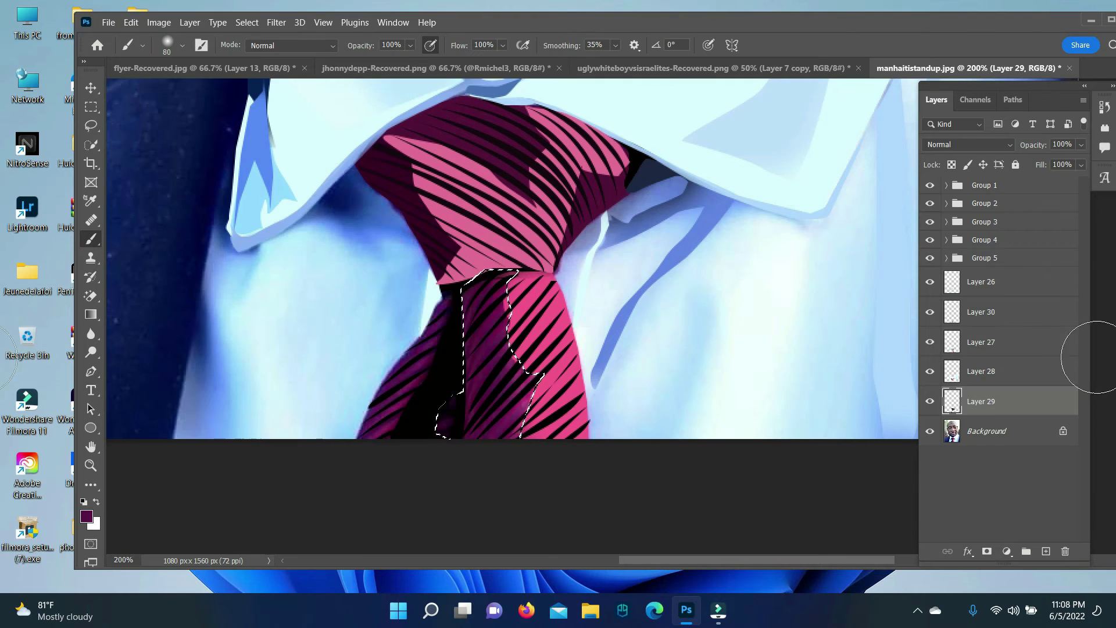
key(ctrl+shift+alt+n)
key(p)
click(439, 287)
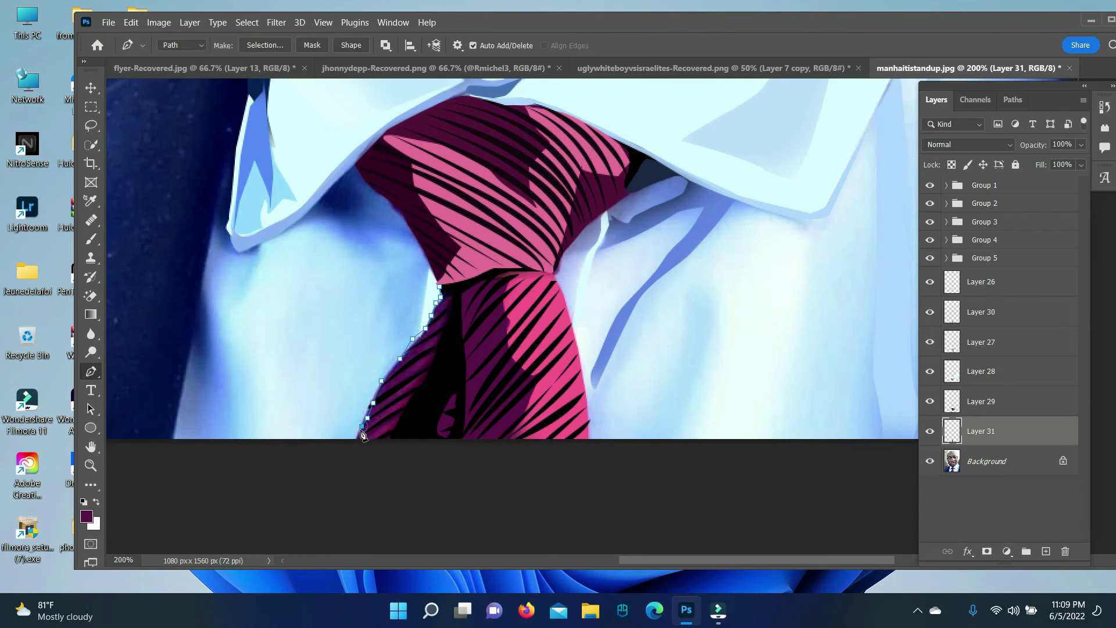
Fill the tie shadow selection with dark purple on a new layer.
click(484, 333)
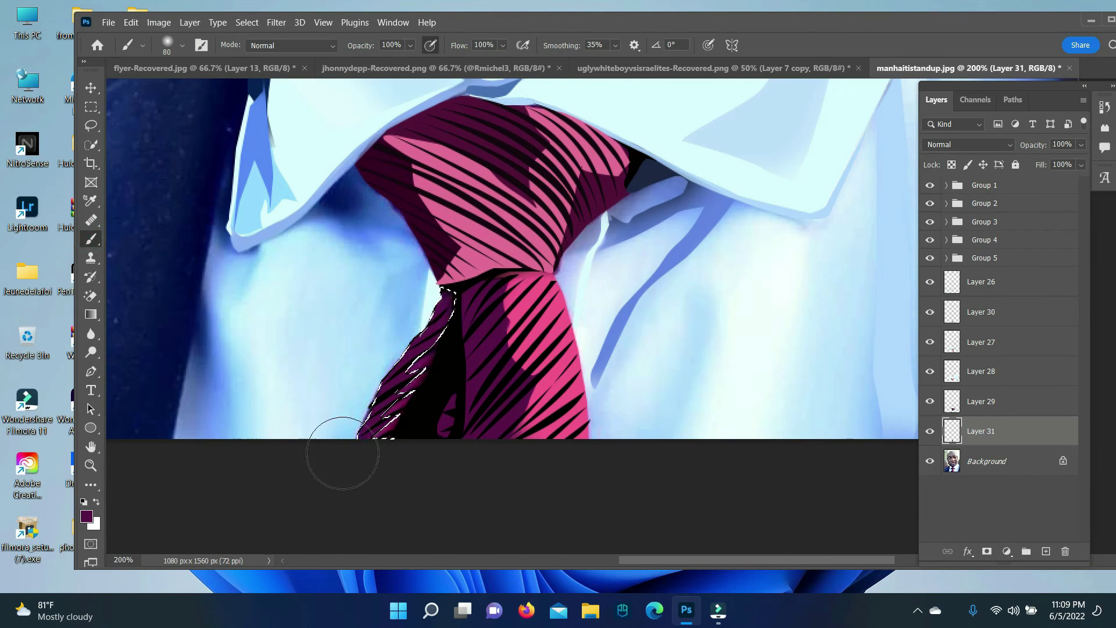
key(ctrl+shift+alt+n)
click(90, 371)
key(ctrl+Return)
key(b)
click(87, 516)
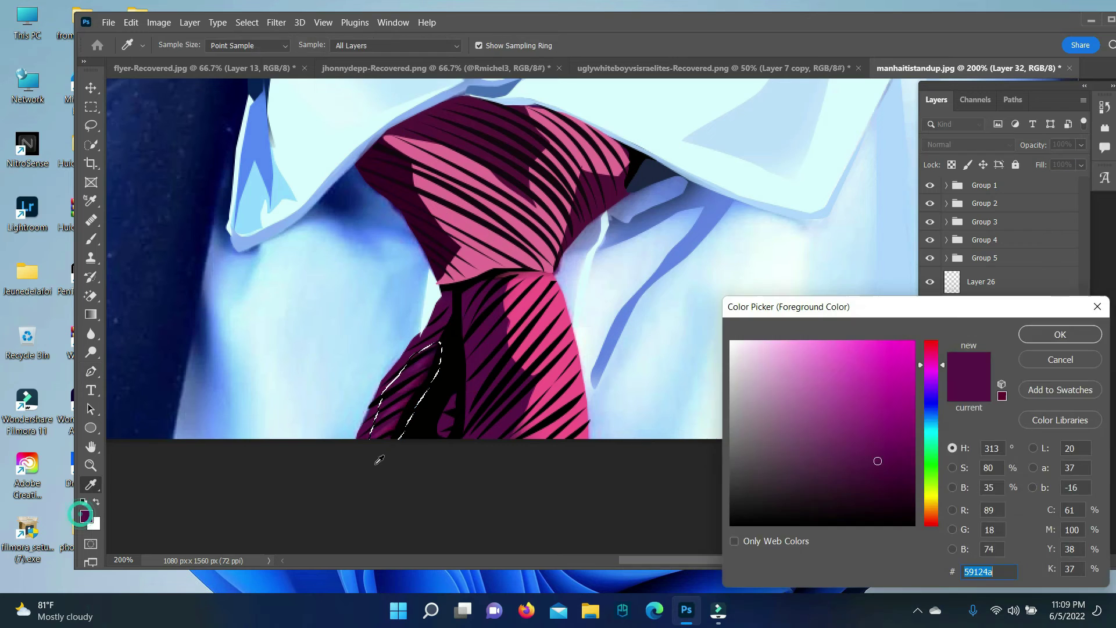
key(Return)
Select the shirt path and fill it with blue and light-blue shadow colours.
key(p)
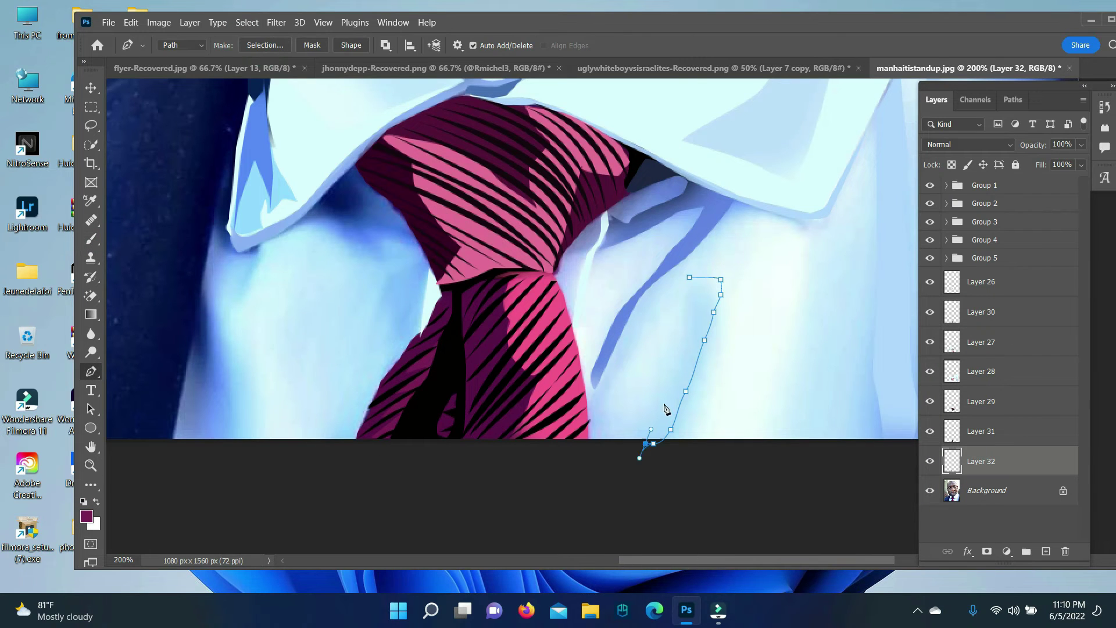
key(ctrl+Return)
key(b)
click(86, 516)
click(714, 219)
key(Return)
click(86, 516)
click(623, 374)
key(Return)
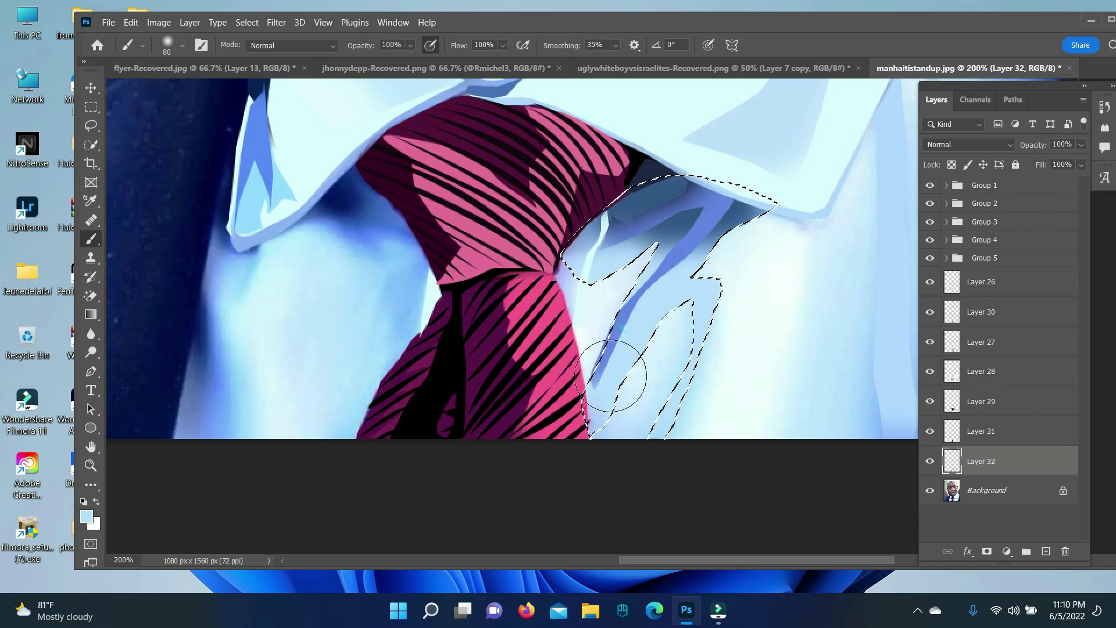
key(ctrl+d)
key(p)
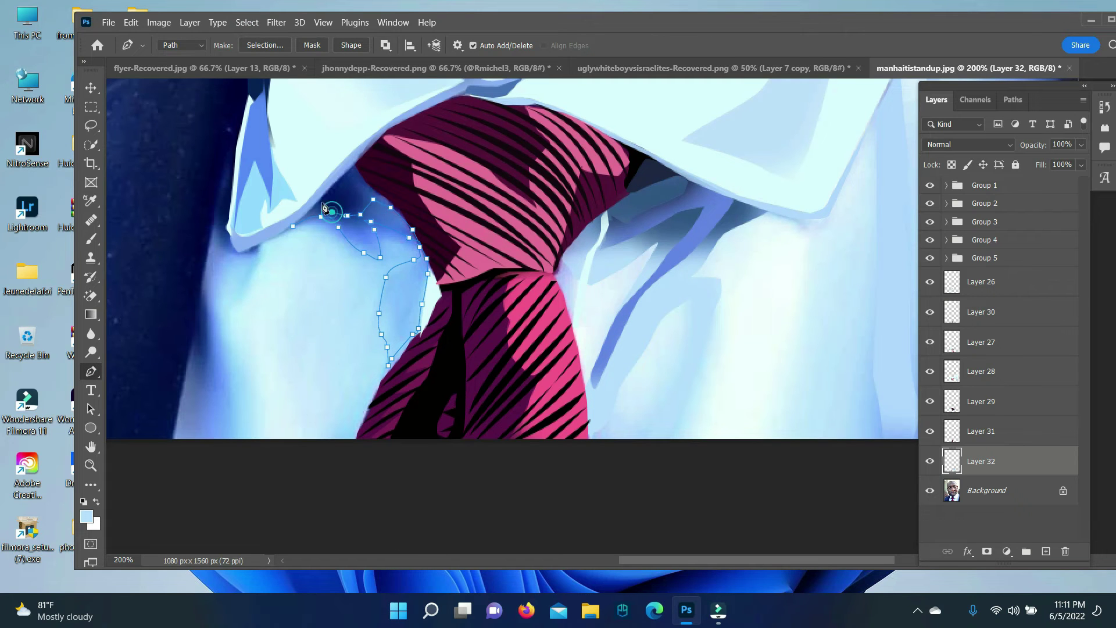
Convert another shirt path to a selection and fill it with blue.
right_click(308, 219)
click(372, 257)
click(87, 517)
click(317, 319)
key(Return)
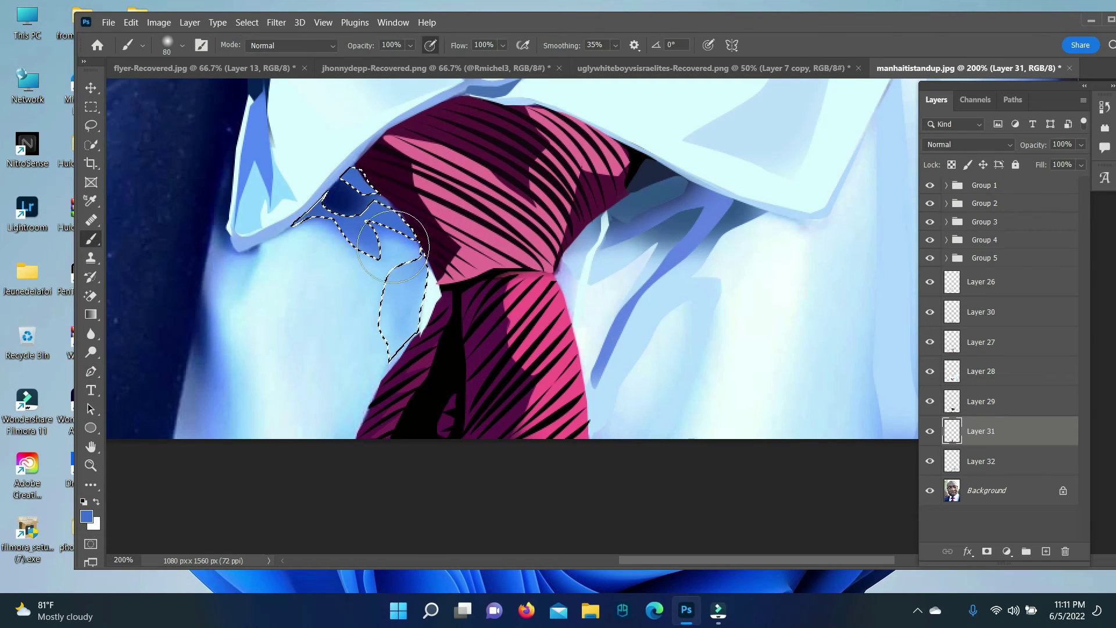
key(ctrl+d)
Paint the shadow under the collar dark navy using the collar path selection.
right_click(342, 186)
click(378, 244)
click(87, 516)
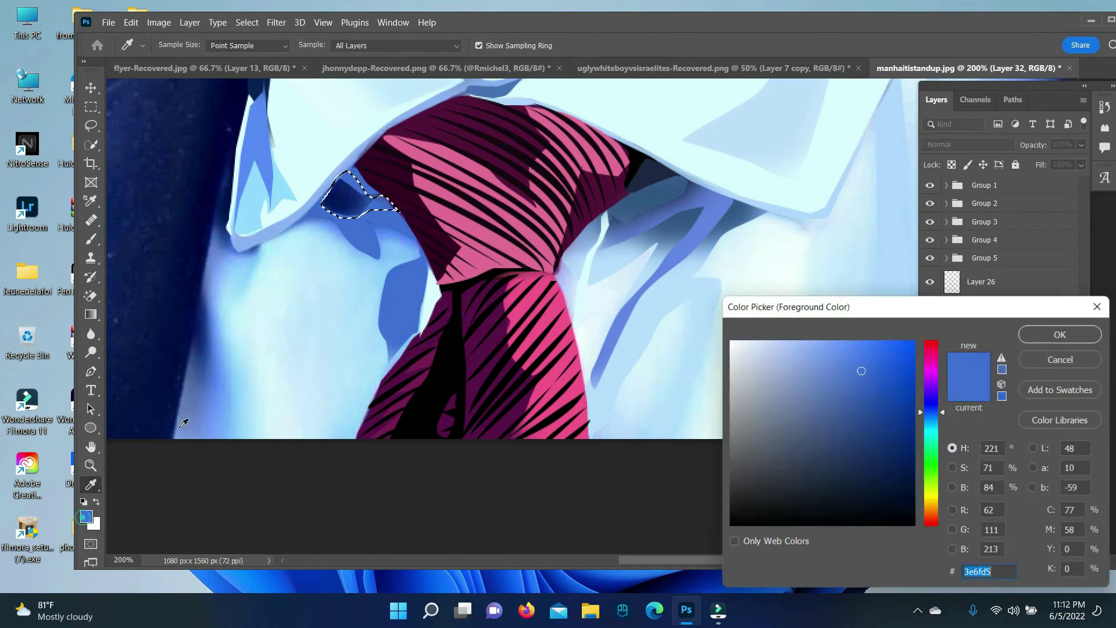
key(Return)
key(b)
drag(349, 198, 373, 216)
Trace the shirt area left of the tie and paint it light blue.
click(247, 22)
scroll(461, 528, down, 1)
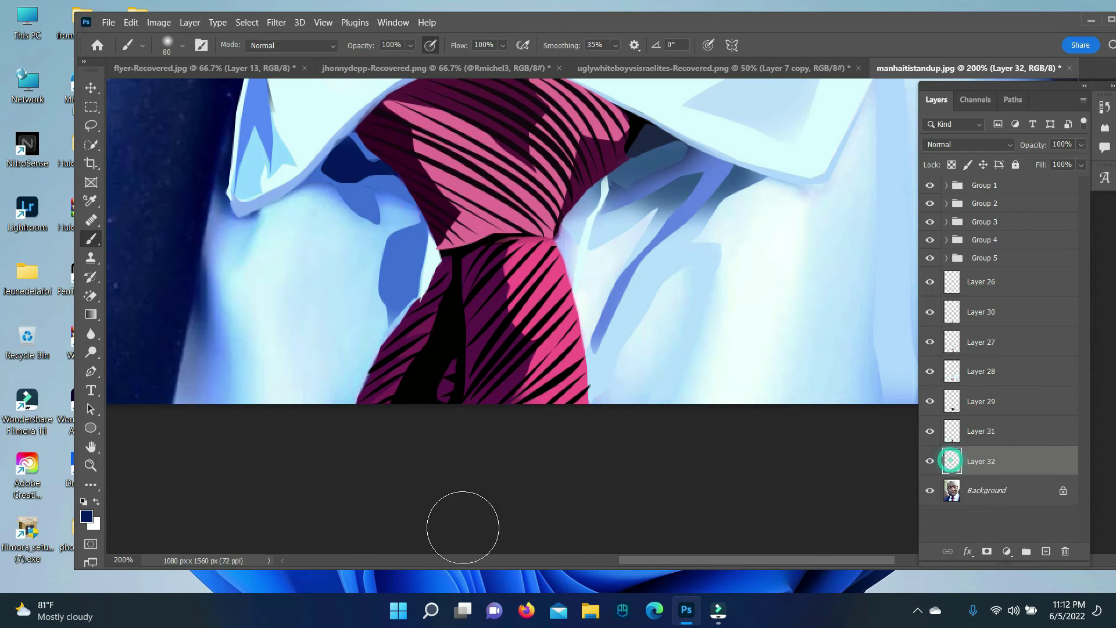
key(p)
click(411, 314)
click(363, 330)
key(ctrl+Return)
drag(197, 290, 244, 407)
Group Layers 26–33 into Group 6 and add Layer 34 for the shirt shadow.
click(1047, 551)
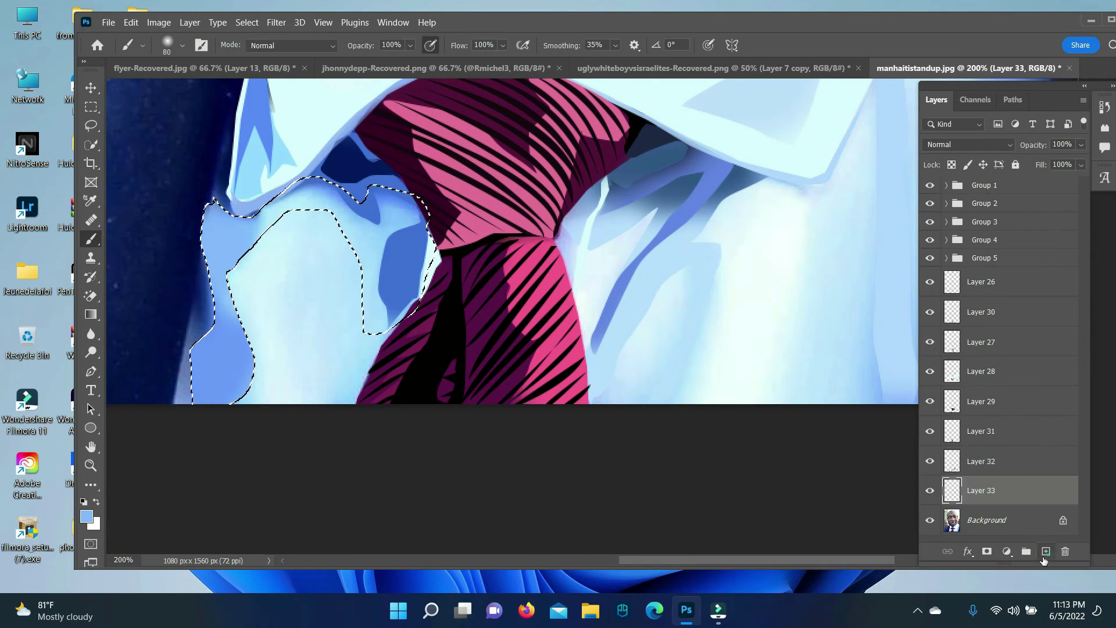
click(86, 517)
click(1059, 331)
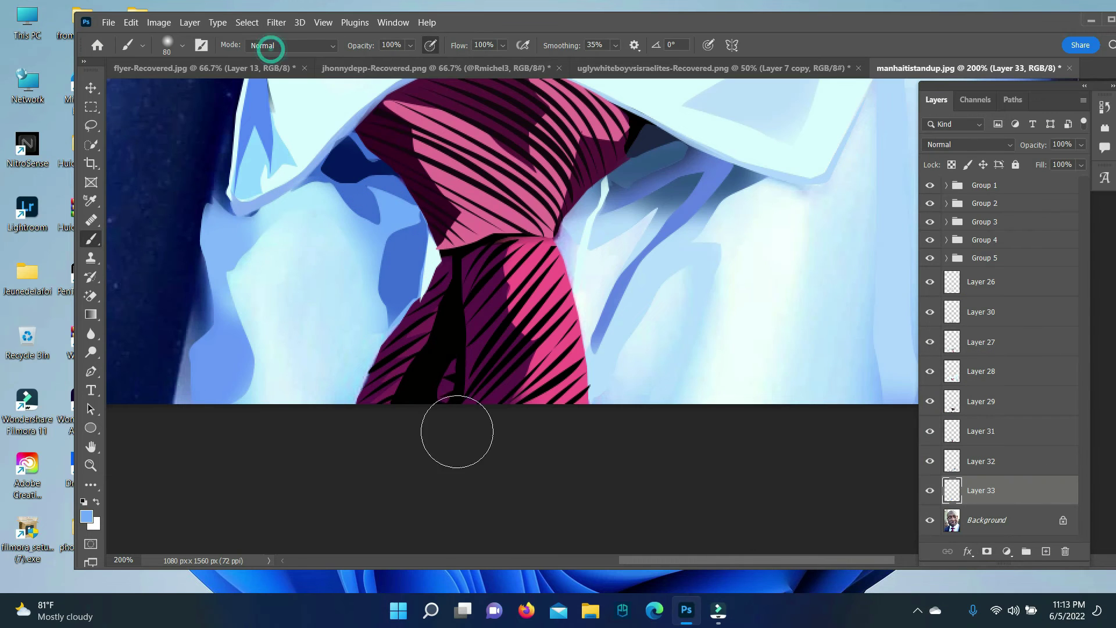
click(981, 281)
shift+click(981, 490)
key(ctrl+g)
click(1046, 551)
key(p)
click(283, 283)
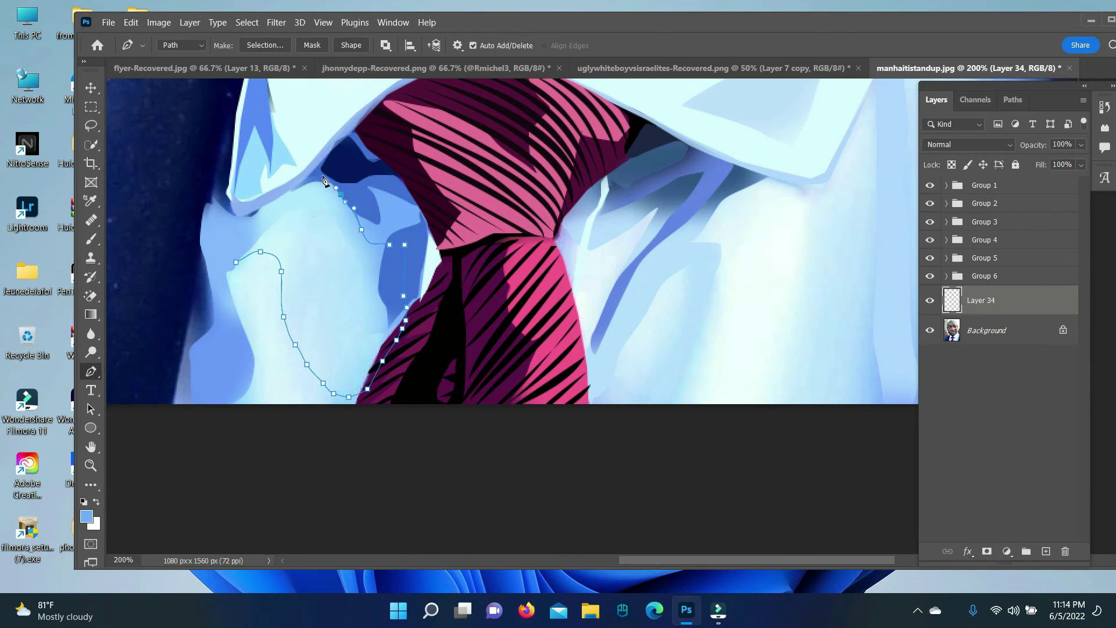
Convert the current path to a selection, pick a blue colour and add a new layer.
key(b)
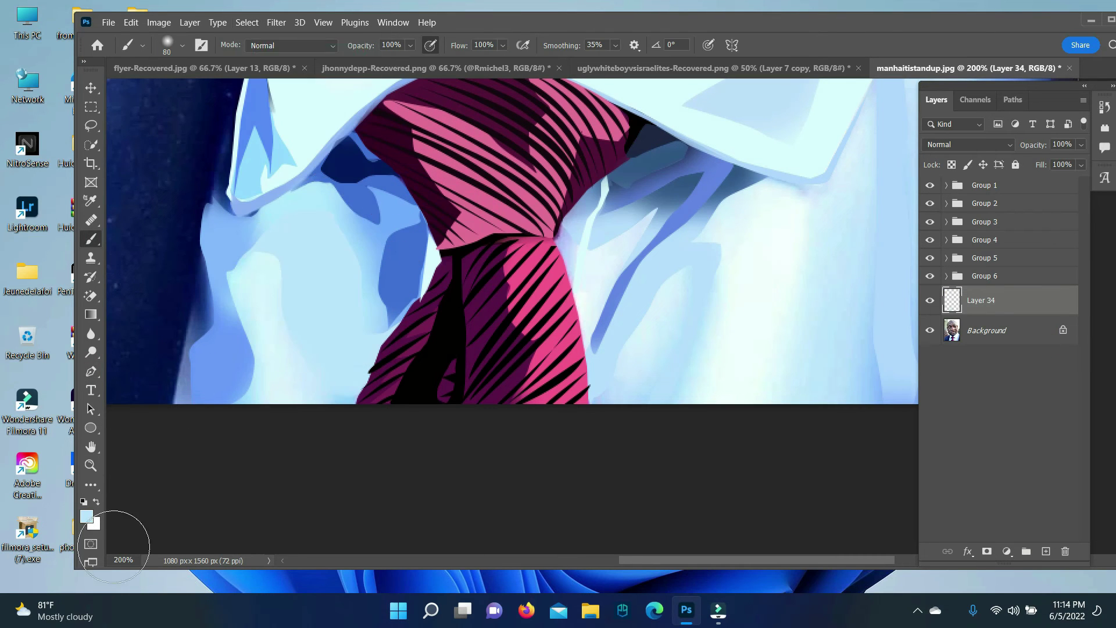
key(p)
right_click(213, 274)
click(329, 330)
click(86, 516)
click(1059, 331)
key(b)
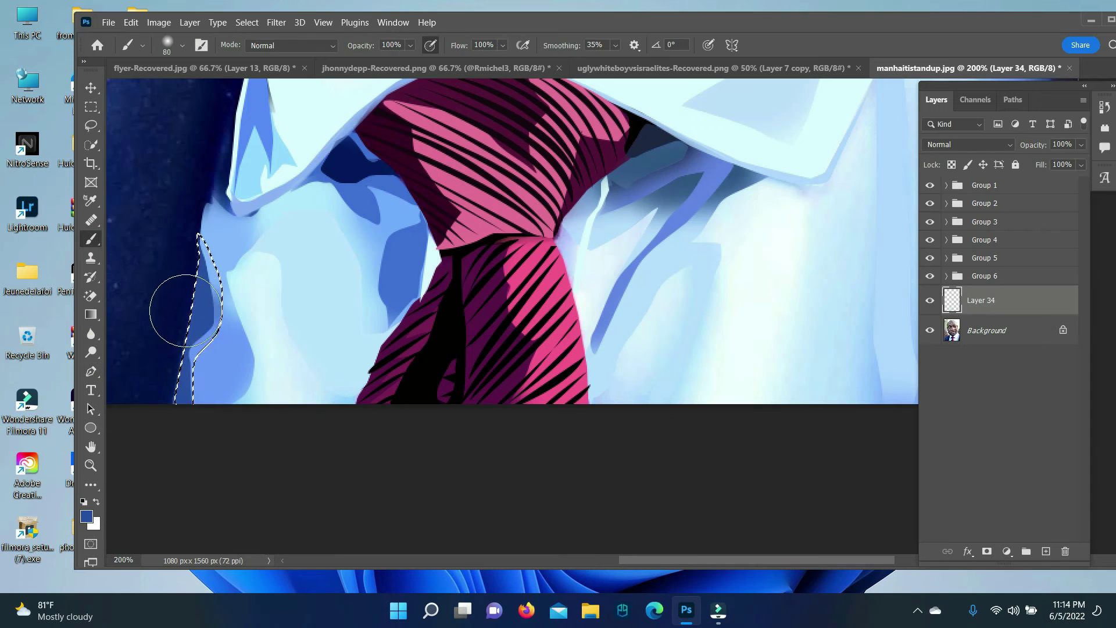
click(1046, 552)
Trace the collar's left edge, make it a selection and fill it light blue.
key(p)
click(169, 407)
click(200, 233)
scroll(232, 262, up, 2)
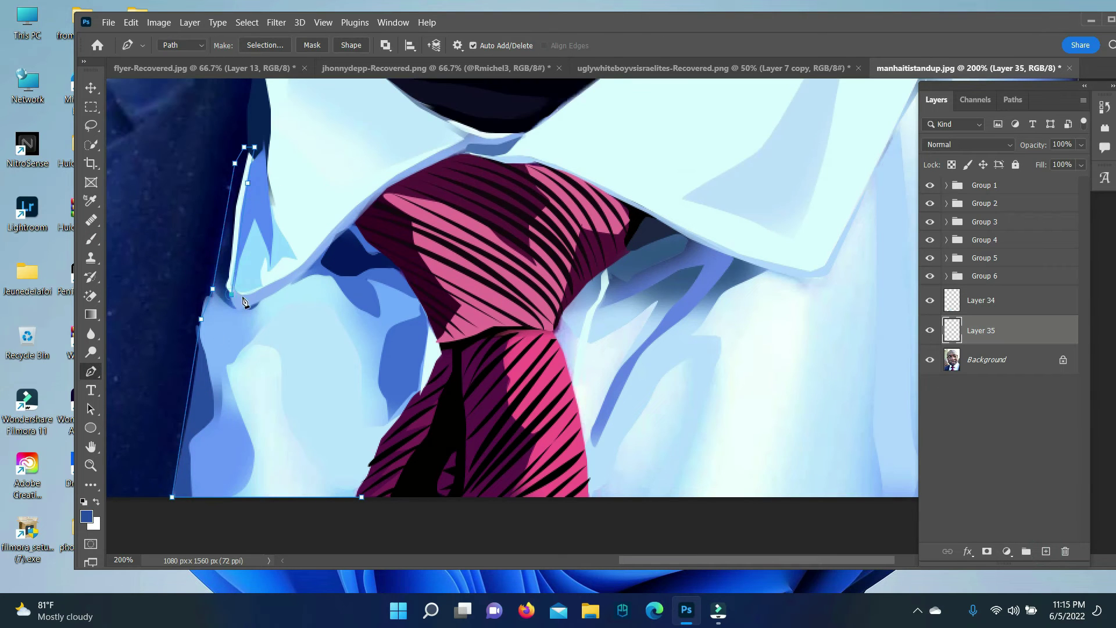
click(381, 436)
key(ctrl+Return)
click(86, 517)
click(1059, 331)
key(alt+BackSpace)
key(ctrl+d)
Make the traced outline a selection and paint the shoulder shape dark navy.
scroll(895, 340, up, 2)
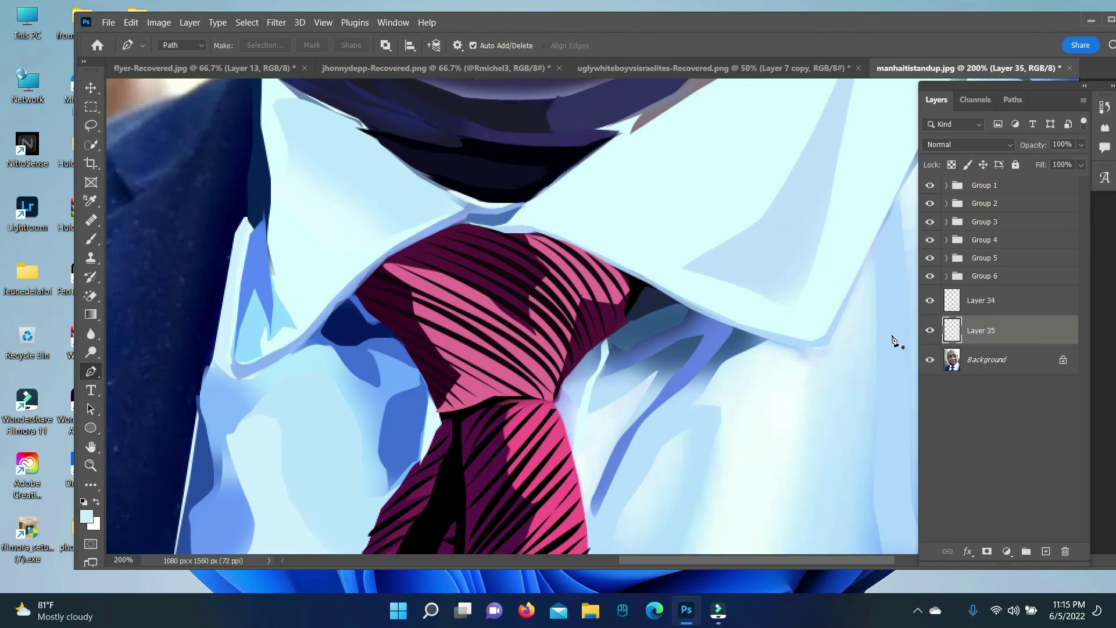
scroll(785, 524, right, 5)
scroll(645, 148, up, 3)
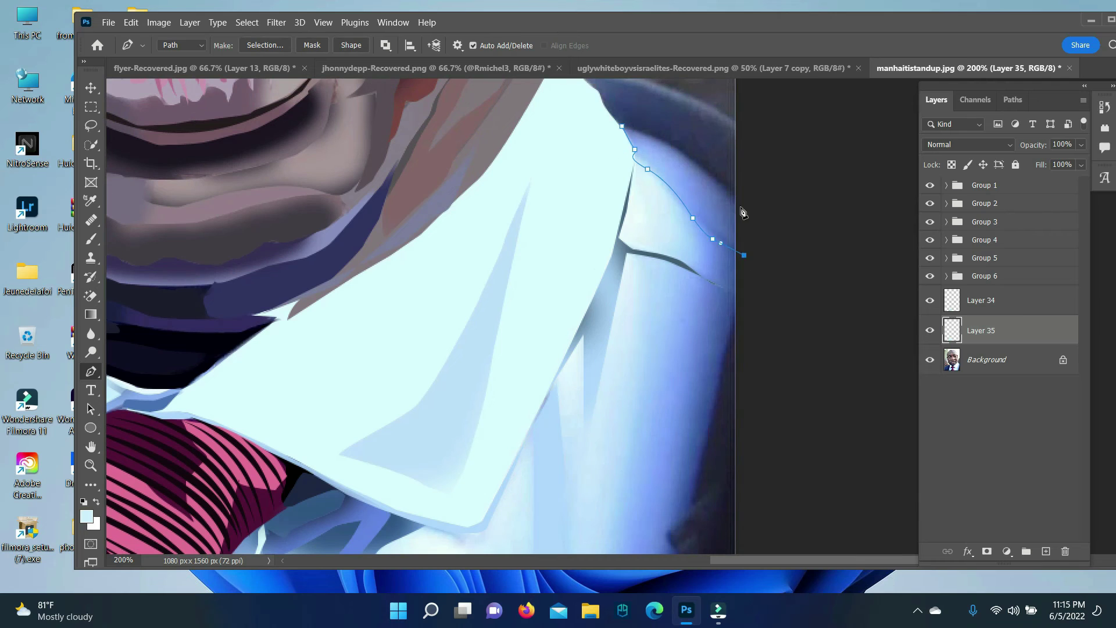
right_click(743, 212)
key(Return)
click(86, 516)
key(Return)
key(b)
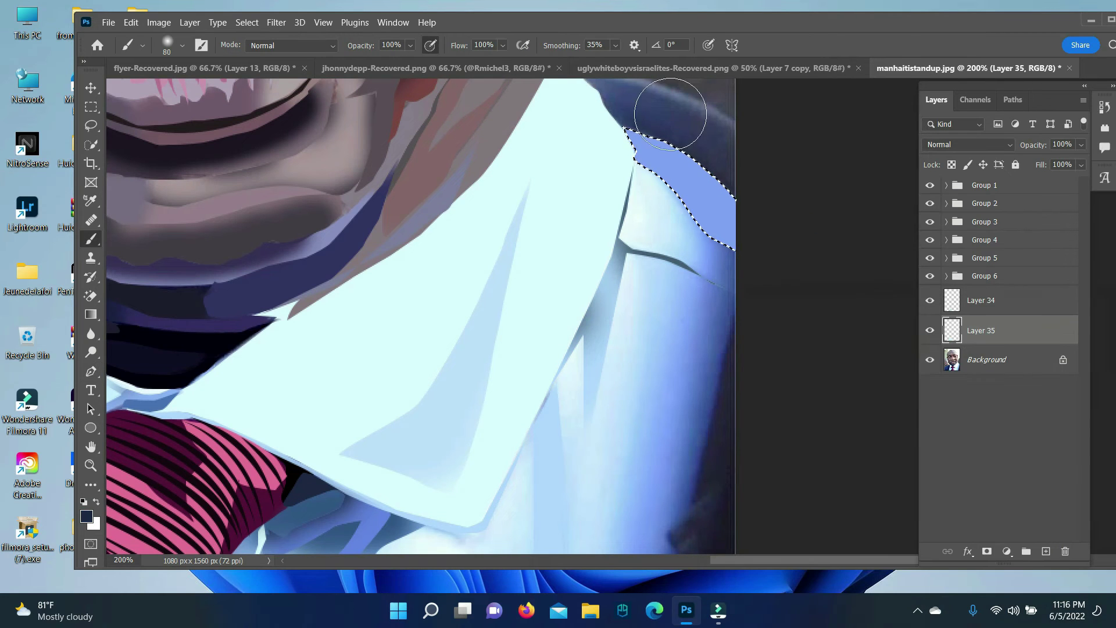
key(ctrl+d)
Trace the shoulder edge down the suit edge and convert it to a selection.
scroll(762, 314, down, 1)
key(p)
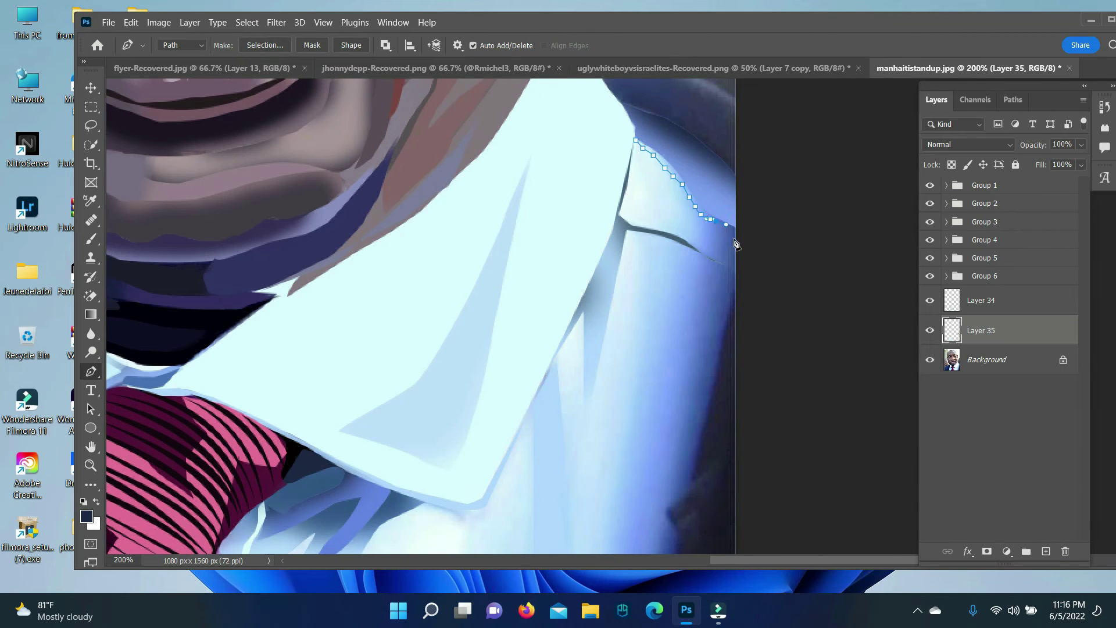
scroll(735, 243, down, 10)
click(688, 201)
click(669, 259)
click(657, 298)
click(646, 354)
scroll(735, 221, up, 6)
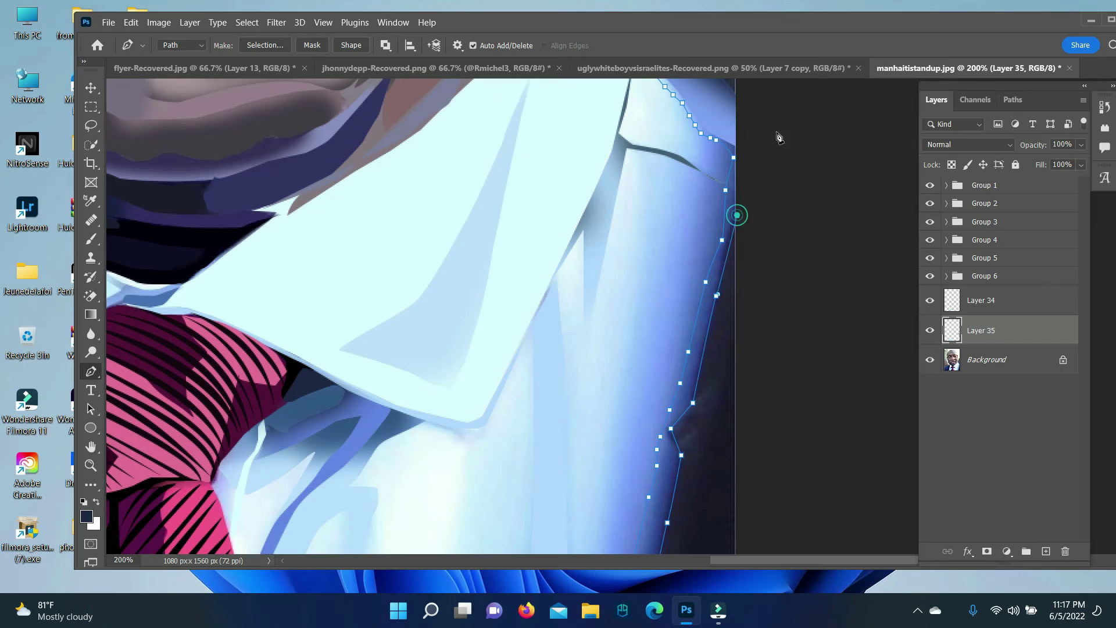
scroll(736, 221, up, 4)
key(ctrl+Return)
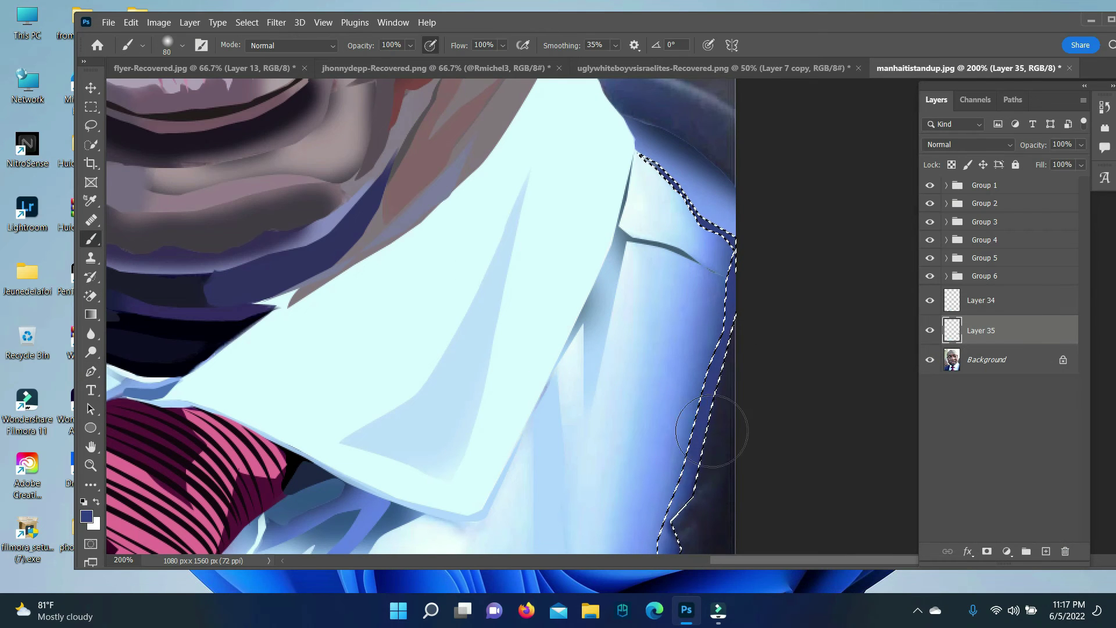
Close the traced suit-edge outline.
scroll(788, 214, down, 13)
scroll(788, 214, up, 7)
scroll(788, 214, up, 3)
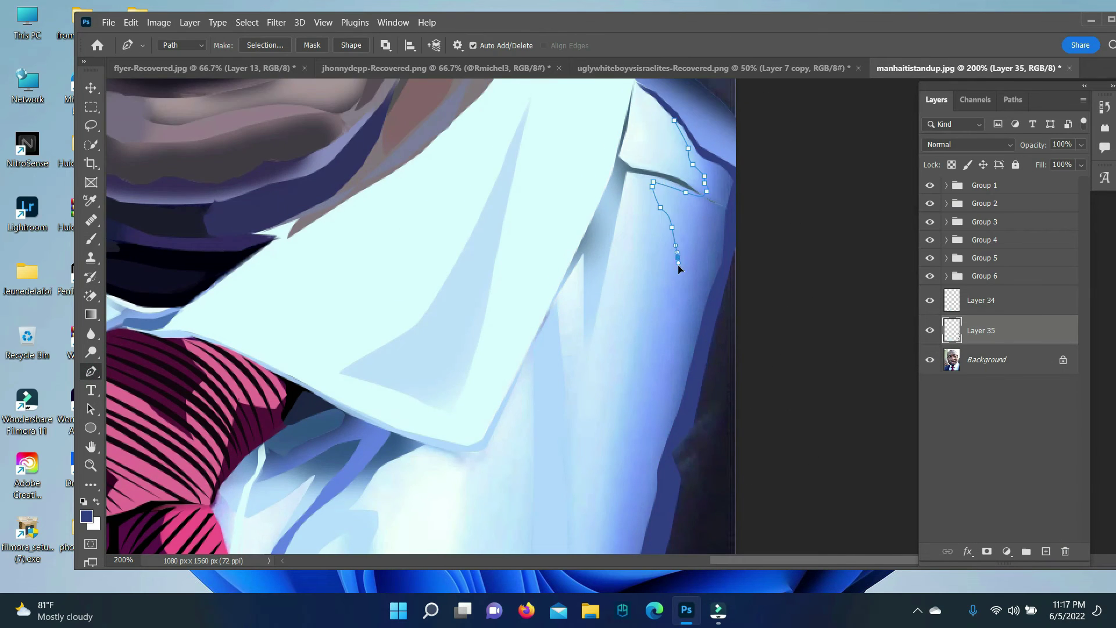
scroll(615, 506, down, 5)
scroll(737, 138, up, 5)
right_click(730, 233)
click(730, 301)
Select the suit-edge path and fill it with a lighter blue on a new layer.
key(Return)
click(87, 517)
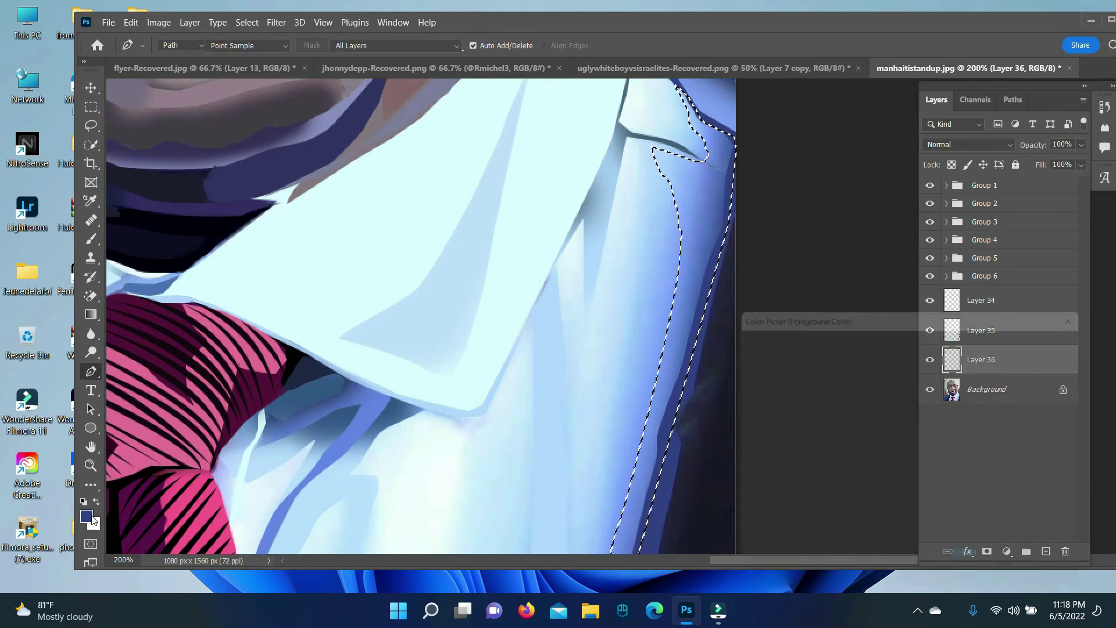
click(598, 523)
click(246, 22)
click(253, 48)
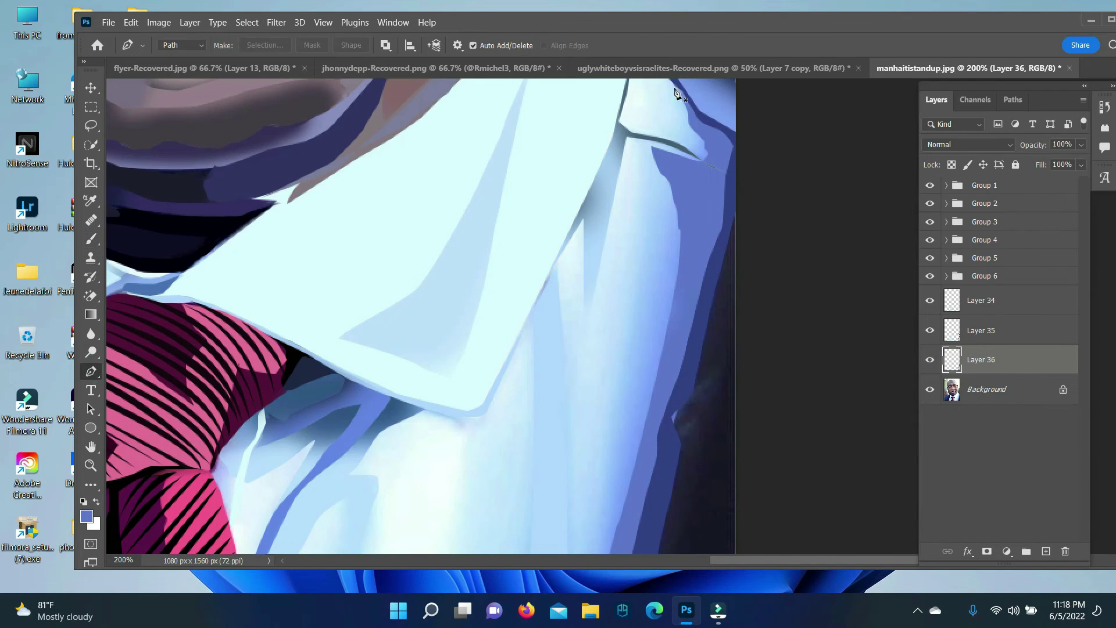
Outline another suit-edge band from the shoulder top and paint it on a new layer.
click(674, 93)
scroll(640, 174, down, 3)
click(641, 92)
drag(600, 323, 597, 332)
click(592, 451)
scroll(592, 349, up, 3)
key(ctrl+Return)
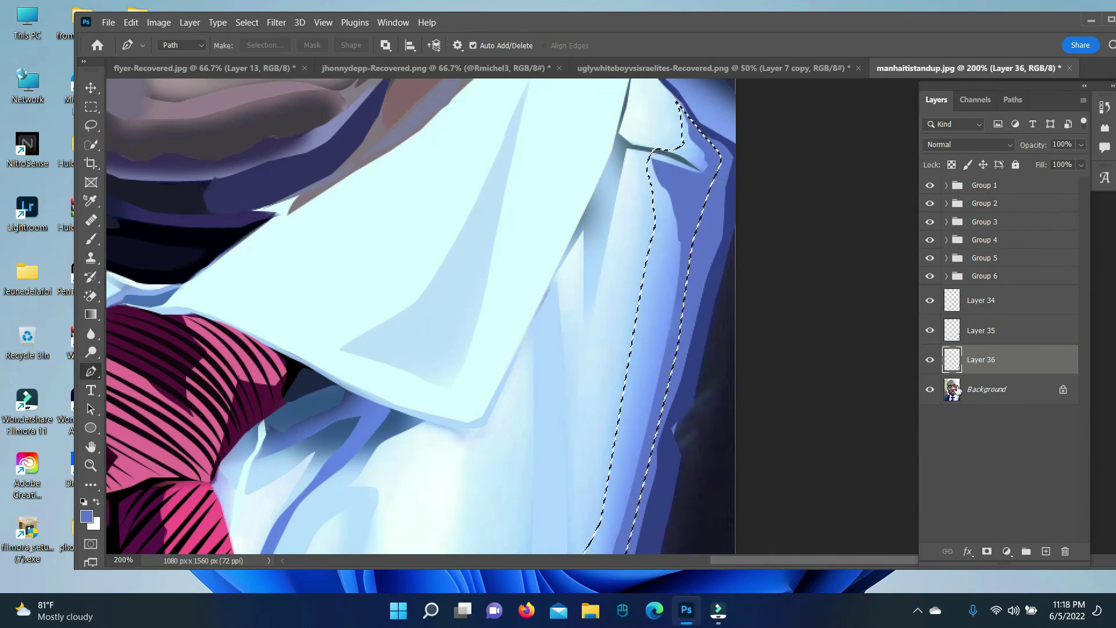
ctrl+click(1047, 551)
key(b)
scroll(701, 155, down, 5)
key(ctrl+d)
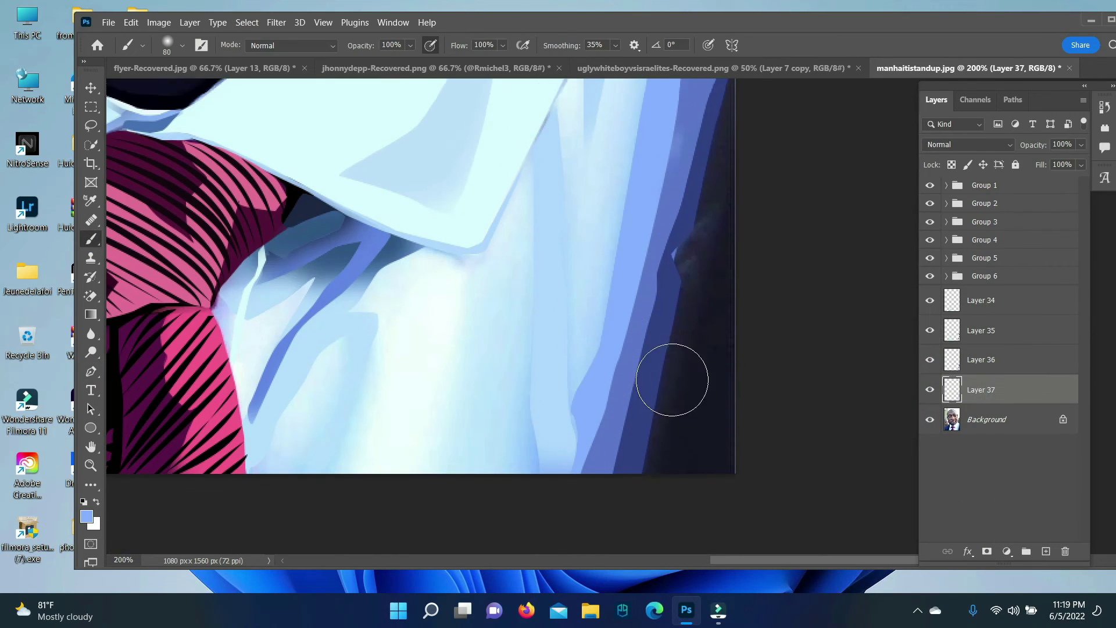
Turn the next traced path into a selection and paint inside it.
key(p)
right_click(493, 273)
click(533, 332)
key(Return)
click(247, 22)
click(256, 48)
Fill a dark shadow under the collar tip.
right_click(494, 230)
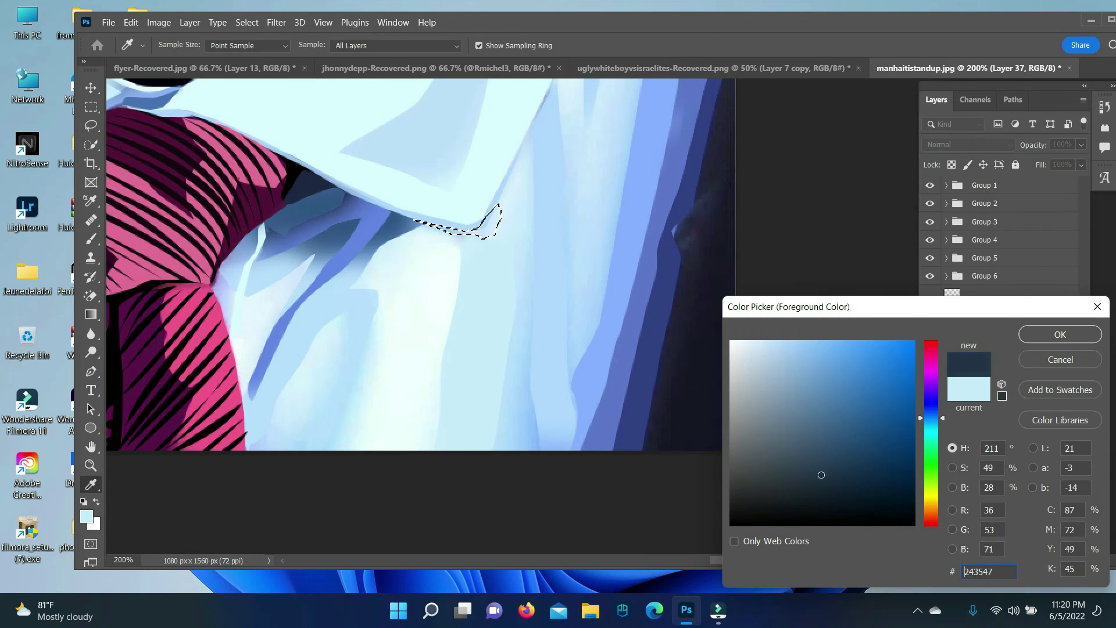
key(Return)
key(alt+BackSpace)
scroll(630, 328, down, 1)
key(ctrl+d)
Select the shoulder path and fill it with the shoulder paint colour.
key(b)
scroll(878, 288, up, 5)
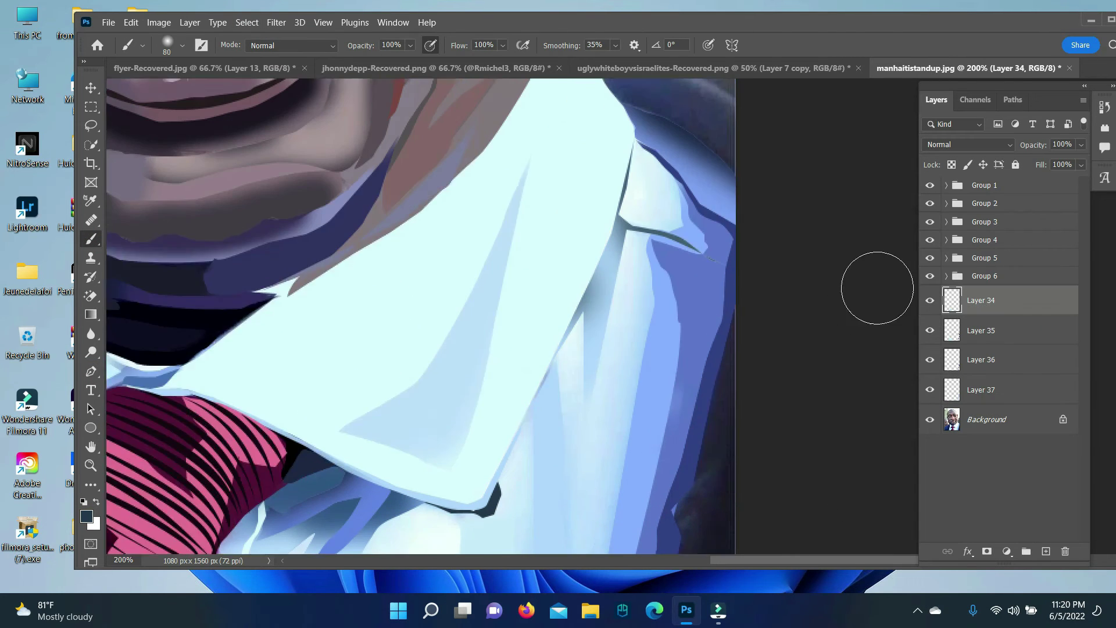
key(p)
scroll(595, 167, up, 2)
right_click(621, 184)
key(Return)
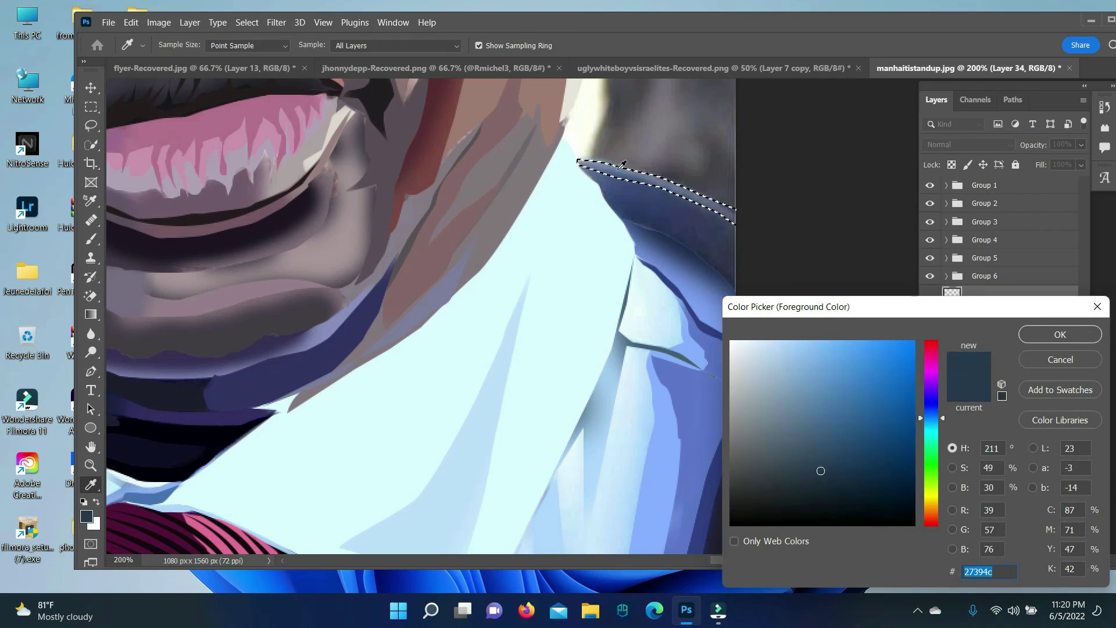
key(Return)
key(b)
key(ctrl+d)
key(alt+bracketleft)
Select the collar path and switch the paint colour to a darker navy.
key(p)
right_click(748, 300)
key(Return)
key(b)
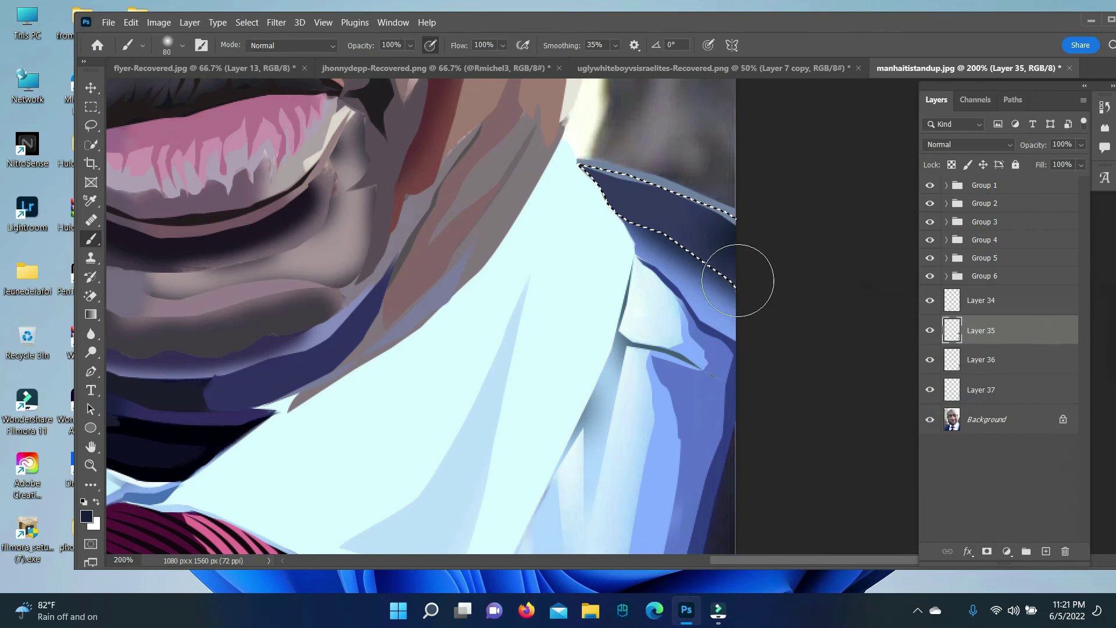
scroll(288, 108, down, 5)
Finish the suit-edge outline, make it a selection and paint it on Layer 34.
key(p)
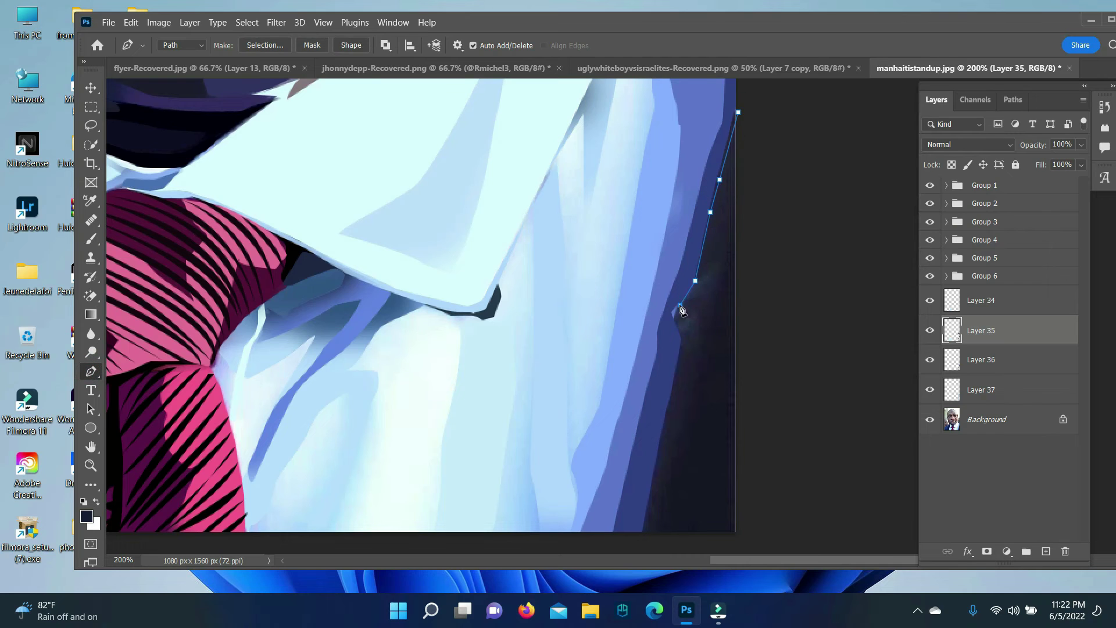
right_click(742, 532)
click(772, 336)
key(Return)
key(b)
key(alt+bracketright)
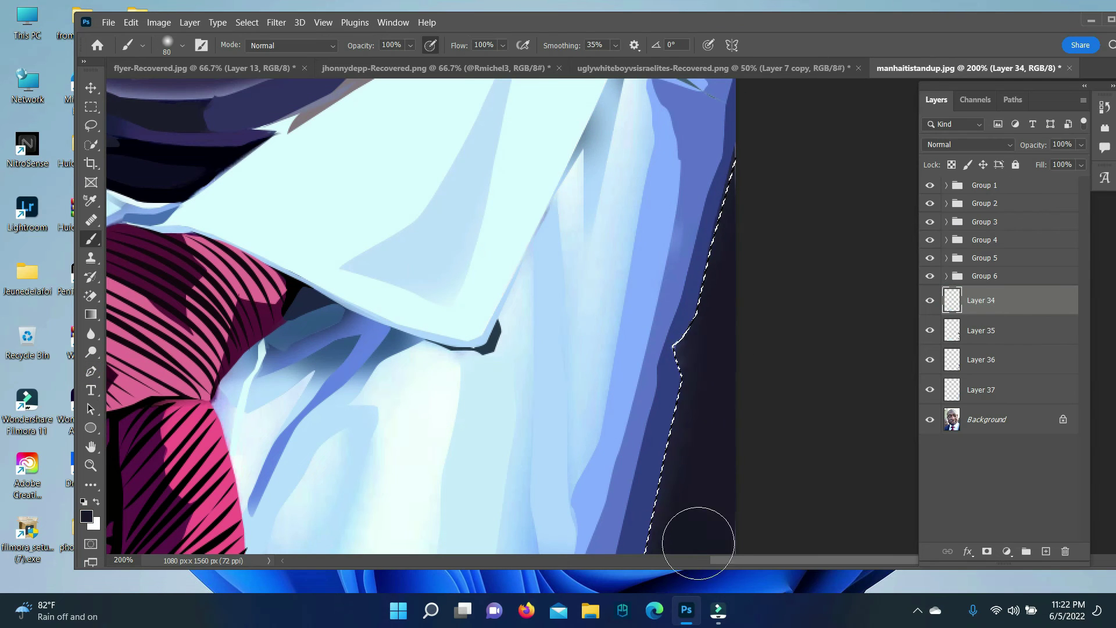
key(ctrl+j)
Zoom out to review the suit, return to 100% and make Layer 35 active.
scroll(220, 518, down, 2)
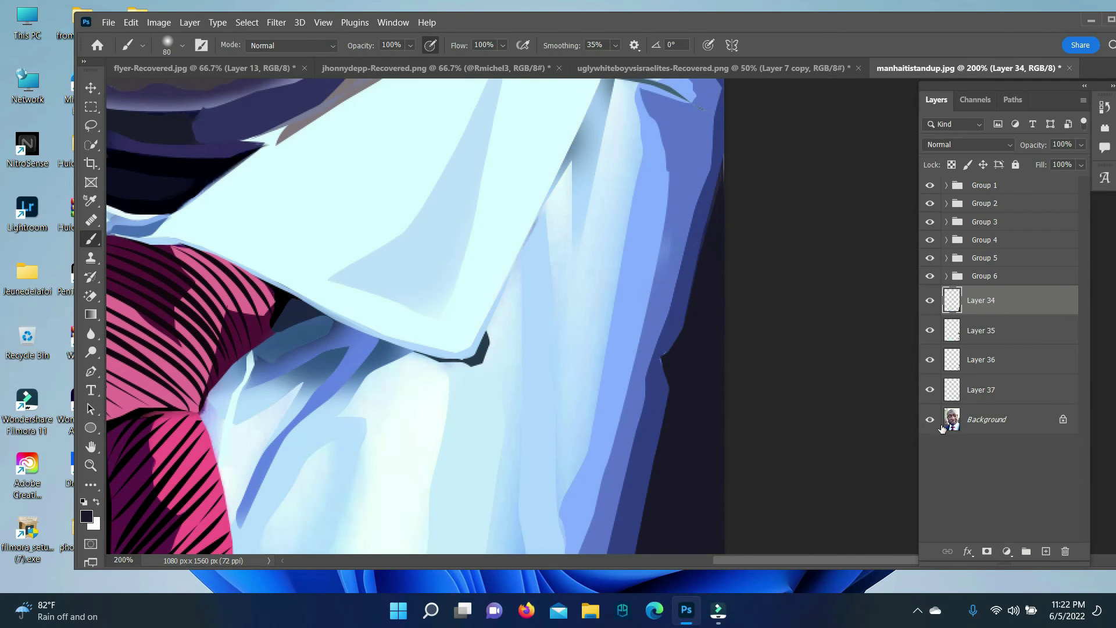
scroll(822, 374, up, 3)
key(p)
scroll(663, 513, down, 5)
scroll(688, 187, up, 1)
scroll(688, 187, up, 3)
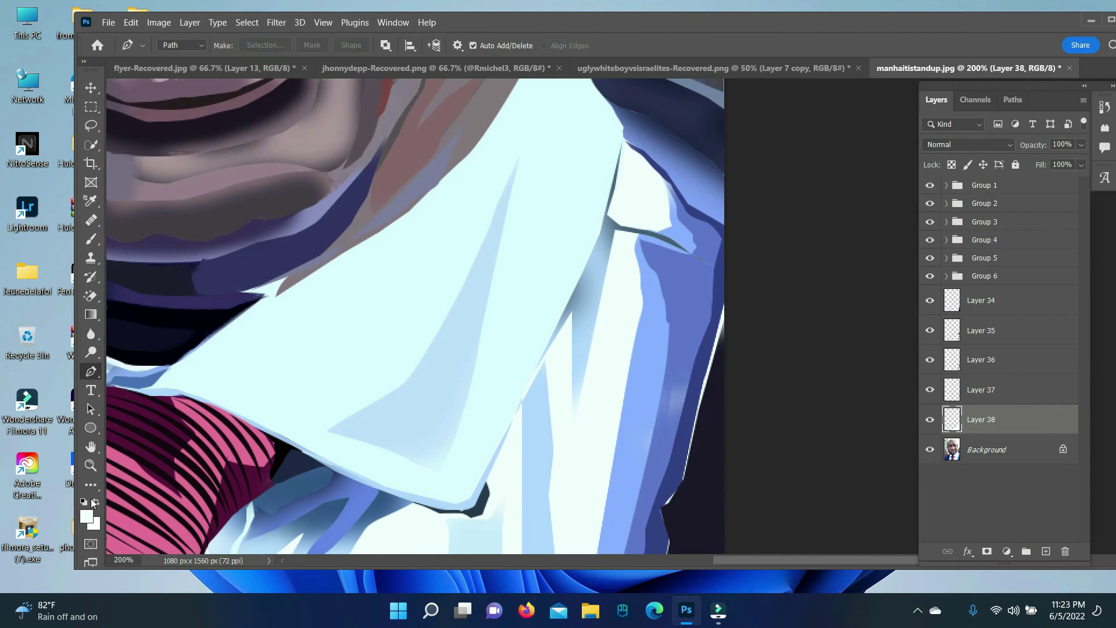
key(z)
key(ctrl+minus)
click(279, 361)
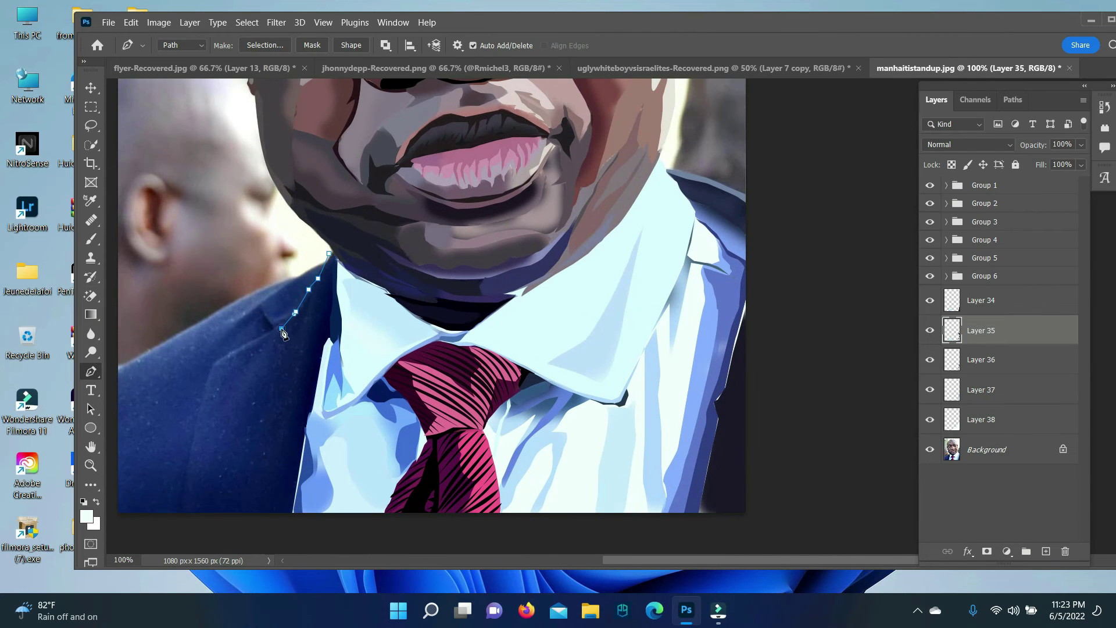
Fill the first left-lapel selection with sampled dark navy on Layer 36.
scroll(284, 333, down, 2)
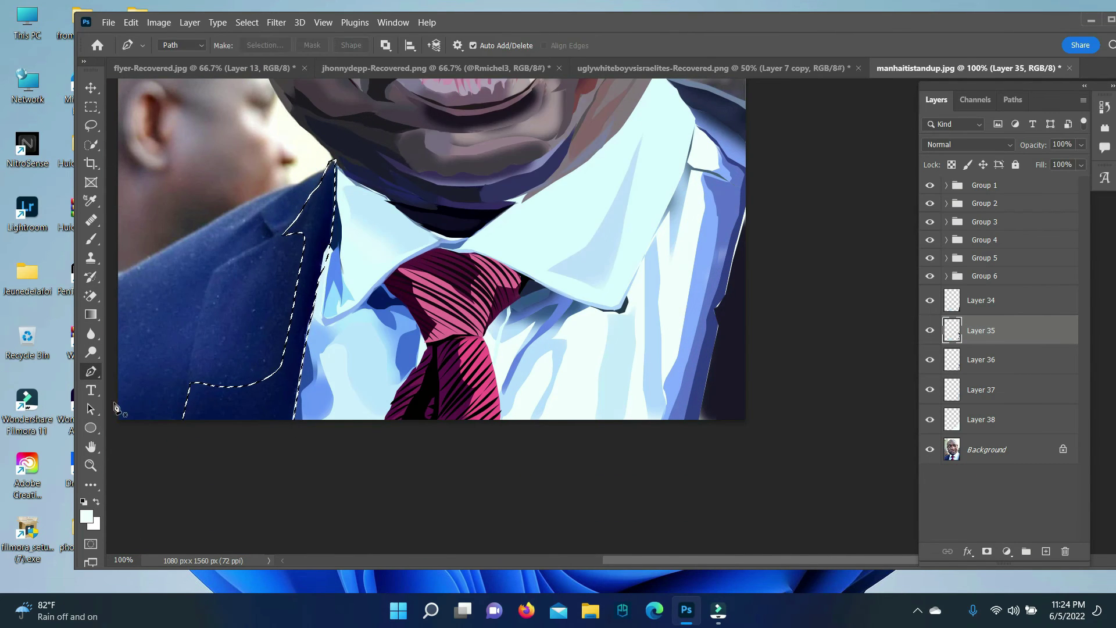
key(b)
alt+click(311, 196)
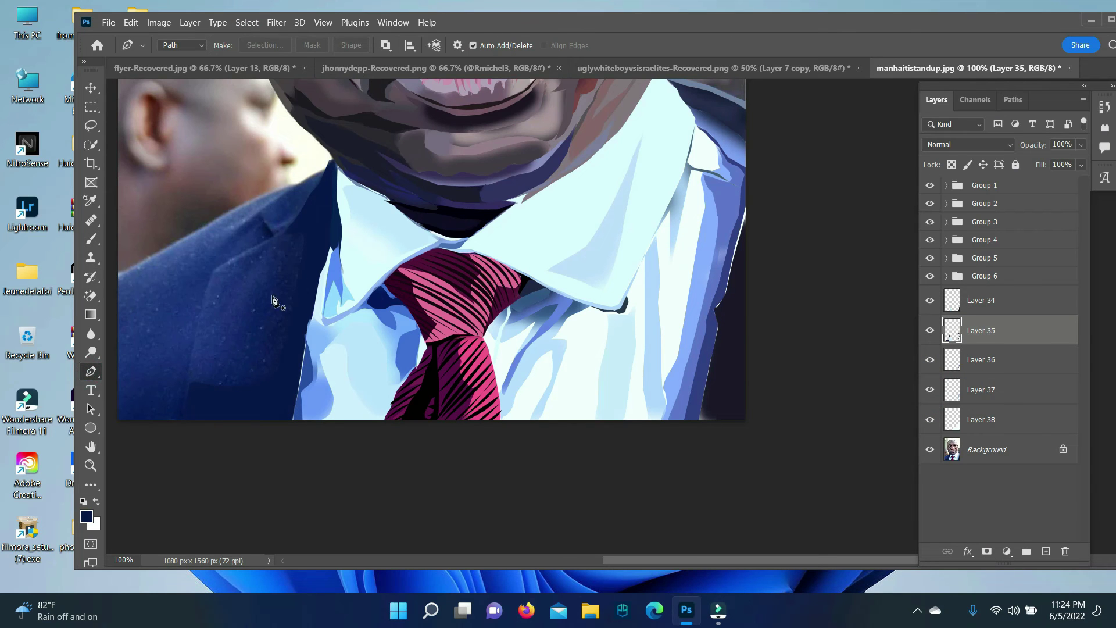
key(ctrl+Return)
key(b)
click(86, 515)
click(1064, 332)
click(981, 360)
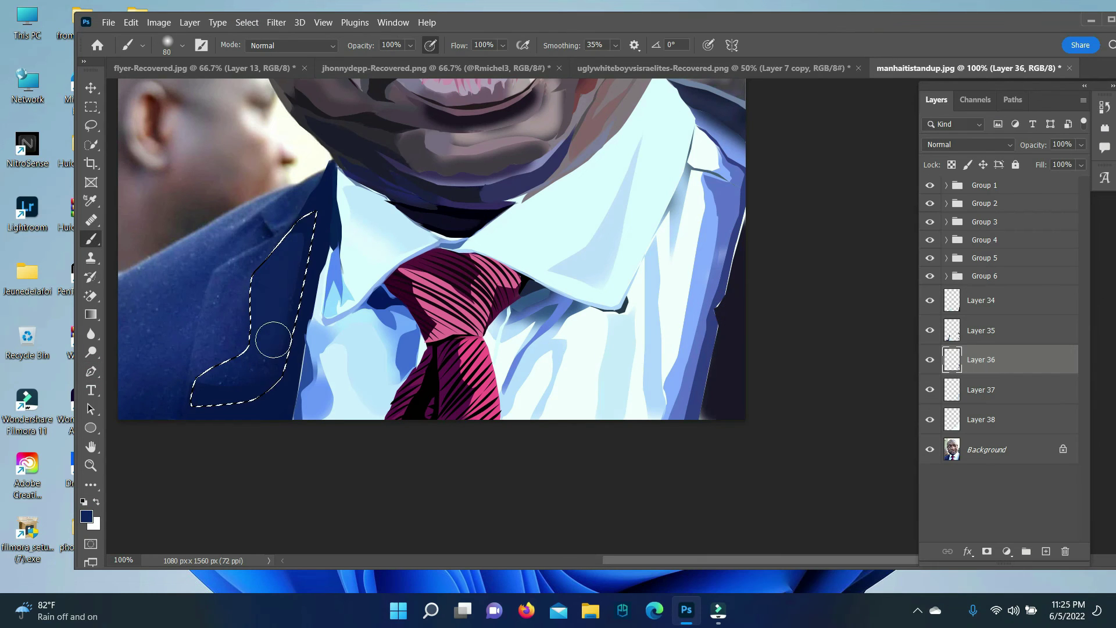
Trace a second curved lapel shape and fill it on Layer 37.
key(p)
drag(262, 248, 244, 262)
click(181, 425)
click(265, 45)
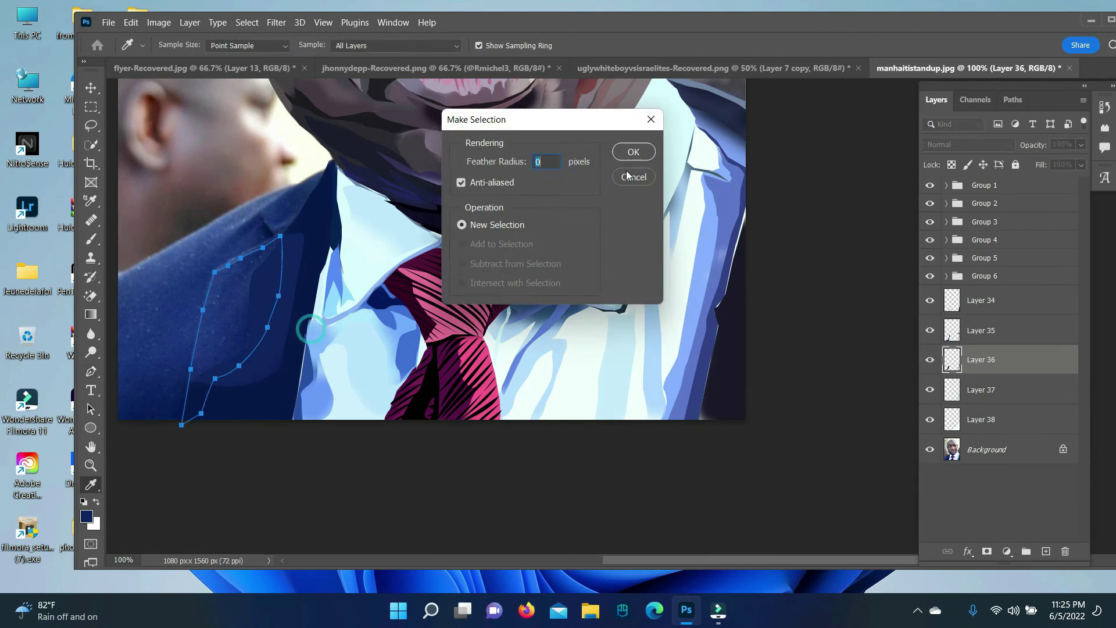
key(Return)
click(981, 389)
key(b)
key(ctrl+plus)
Trace the lapel edge strip and fill it with light blue-grey.
key(p)
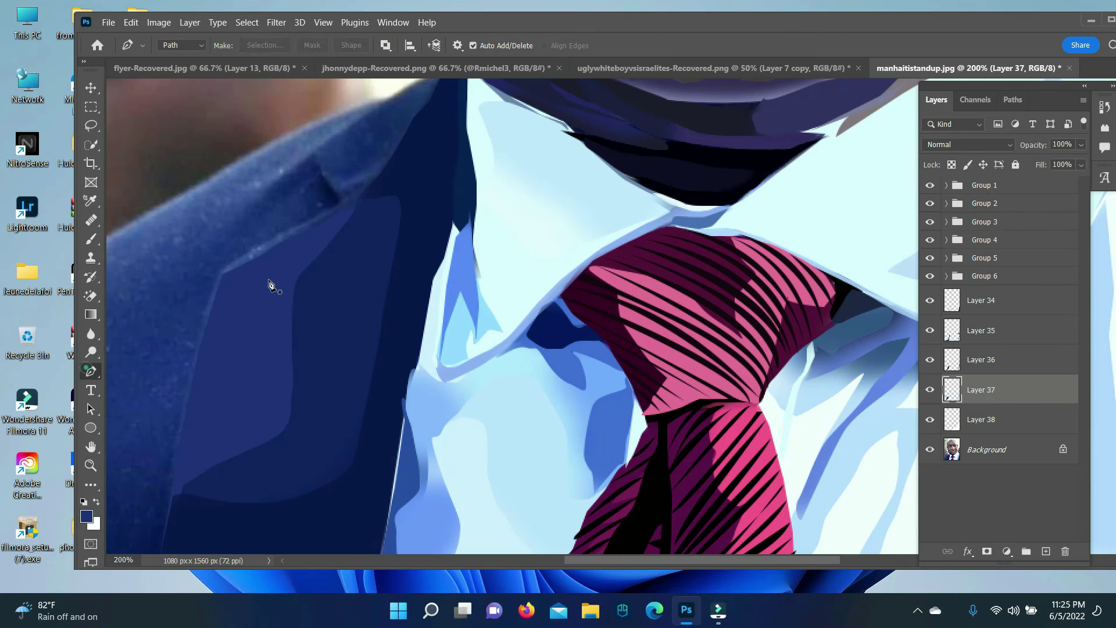
click(339, 145)
click(217, 213)
click(155, 512)
click(265, 45)
key(Return)
click(87, 517)
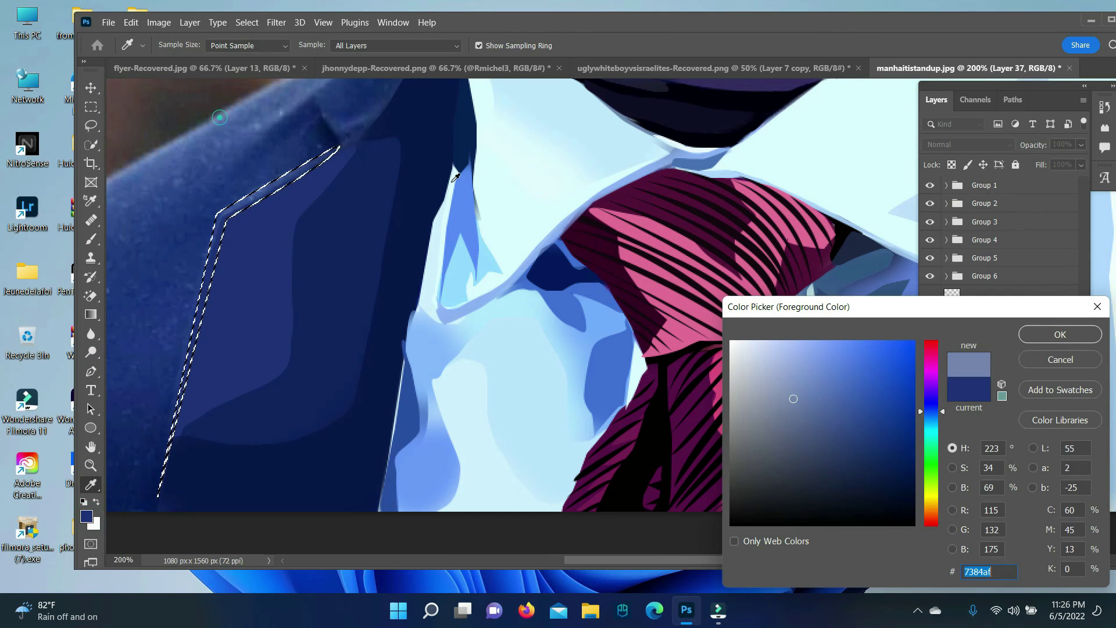
key(Return)
key(b)
Outline another lapel piece and fill it with sampled dark navy on Layer 38.
scroll(148, 370, up, 5)
click(443, 239)
click(265, 45)
key(Return)
key(b)
alt+click(353, 342)
key(p)
right_click(386, 274)
click(436, 331)
key(Return)
click(982, 419)
click(1066, 331)
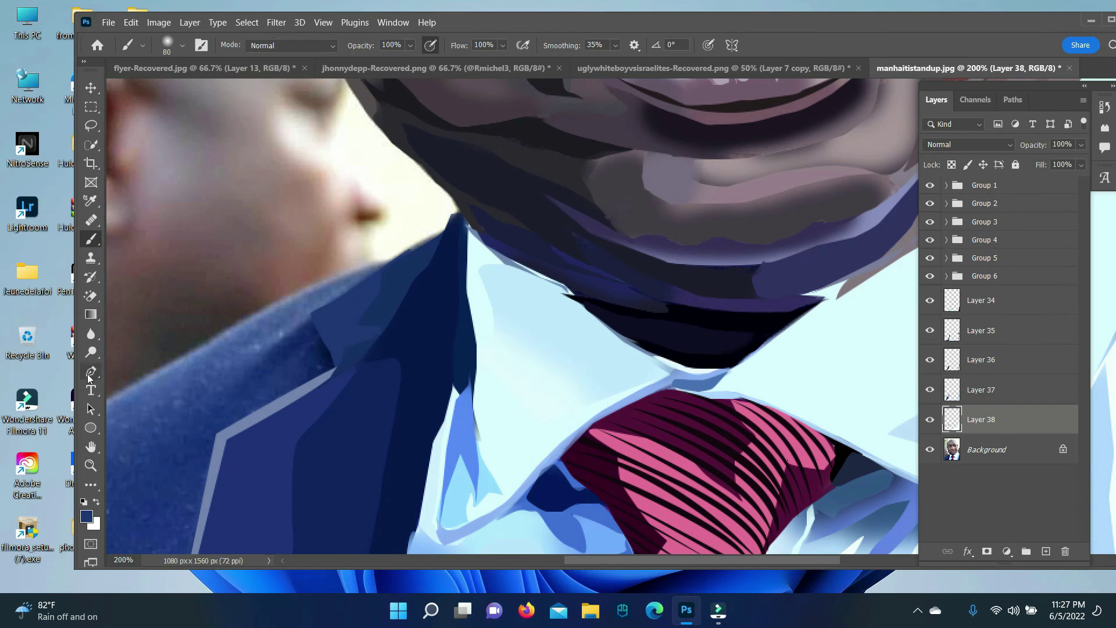
Paint a lighter blue stripe along the lapel and clear the selection.
right_click(375, 330)
key(Return)
key(b)
drag(331, 349, 372, 328)
click(247, 22)
click(262, 45)
click(950, 447)
Outline the shoulder and fill it with navy 1b3474 on a new layer.
key(ctrl+shift+alt+n)
key(p)
right_click(341, 370)
click(390, 427)
click(635, 149)
key(ctrl+shift+alt+n)
click(86, 515)
click(267, 368)
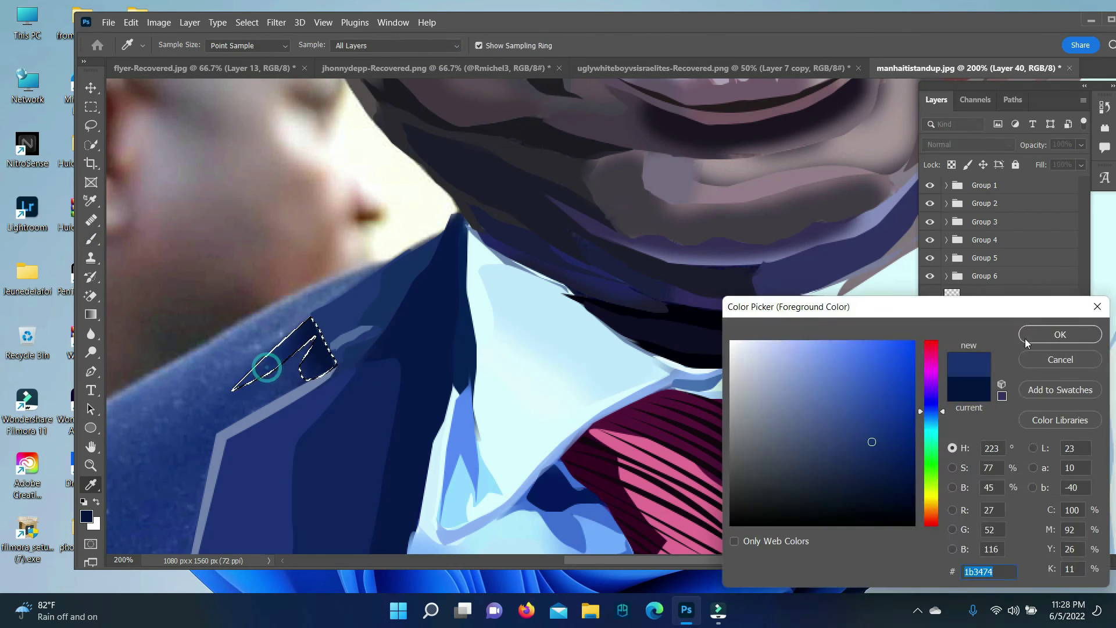
click(1026, 340)
click(246, 22)
click(250, 47)
Trace the shoulder line above the lapel and fill it with a lighter blue highlight.
key(p)
scroll(407, 349, left, 3)
click(276, 366)
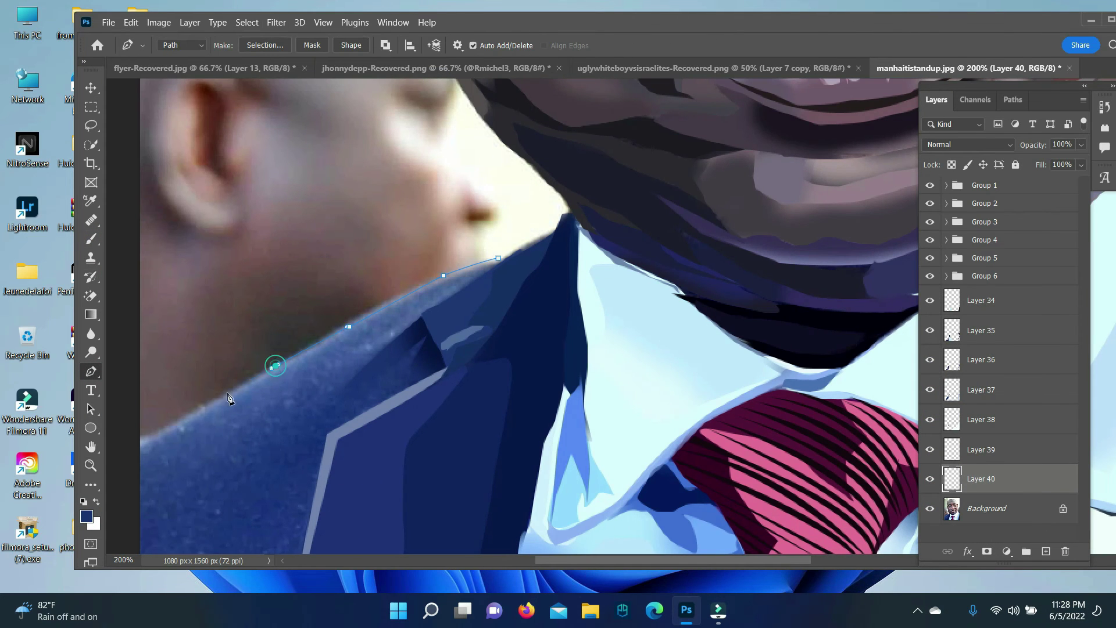
key(ctrl+Return)
click(86, 516)
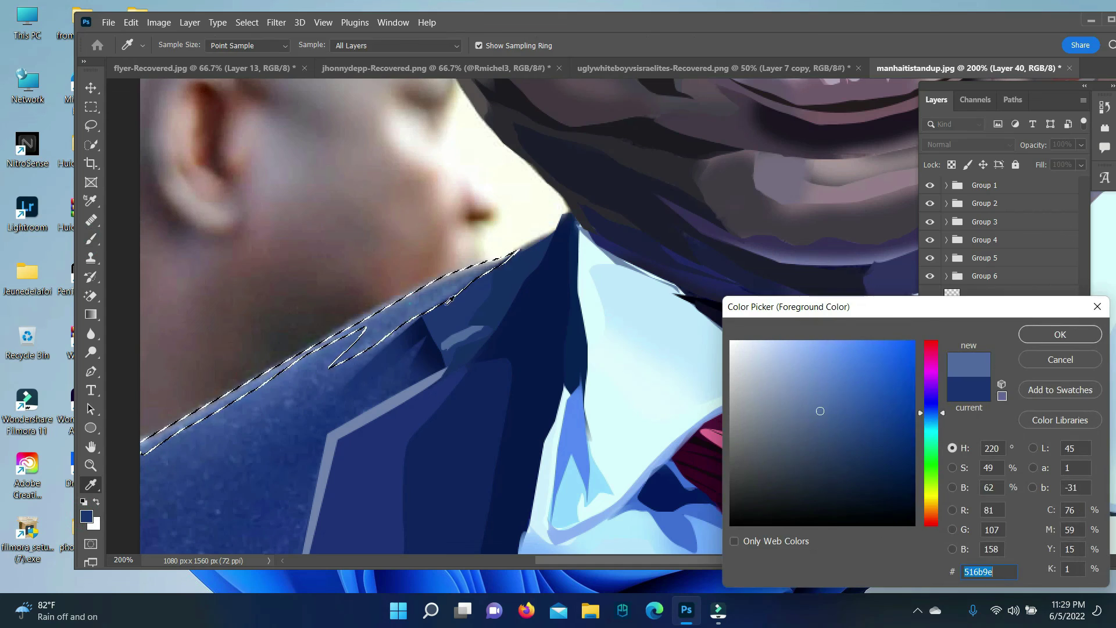
click(1059, 331)
key(ctrl+shift+alt+n)
key(b)
scroll(524, 314, down, 5)
Group Layers 34–40 as Group 7, then paint a darker lapel shading strip on a new layer.
key(ctrl+g)
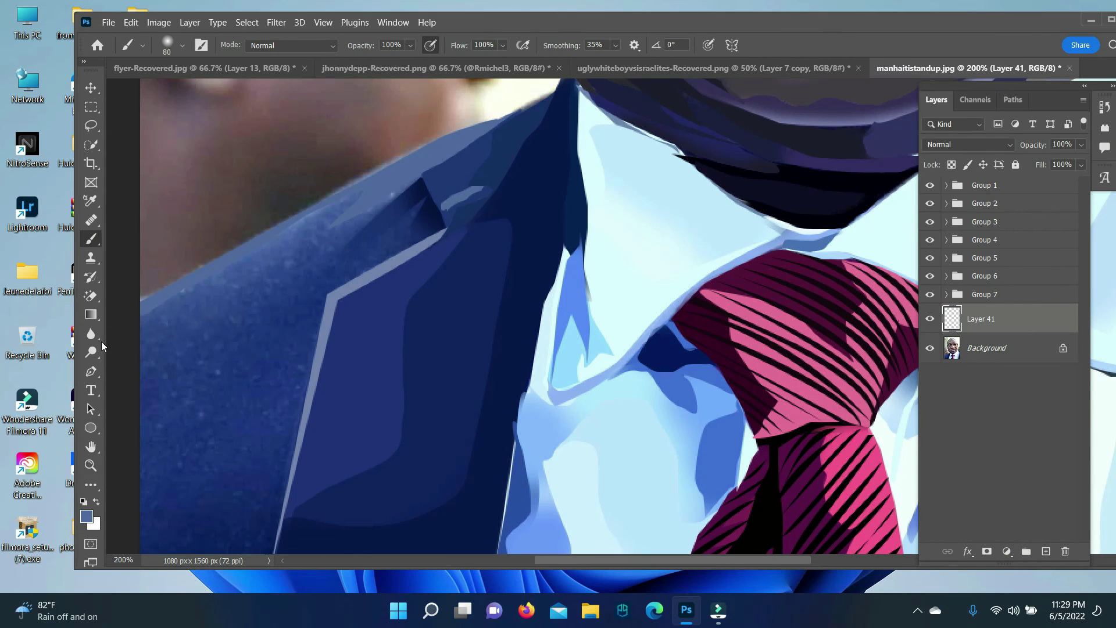
key(ctrl+Return)
click(86, 515)
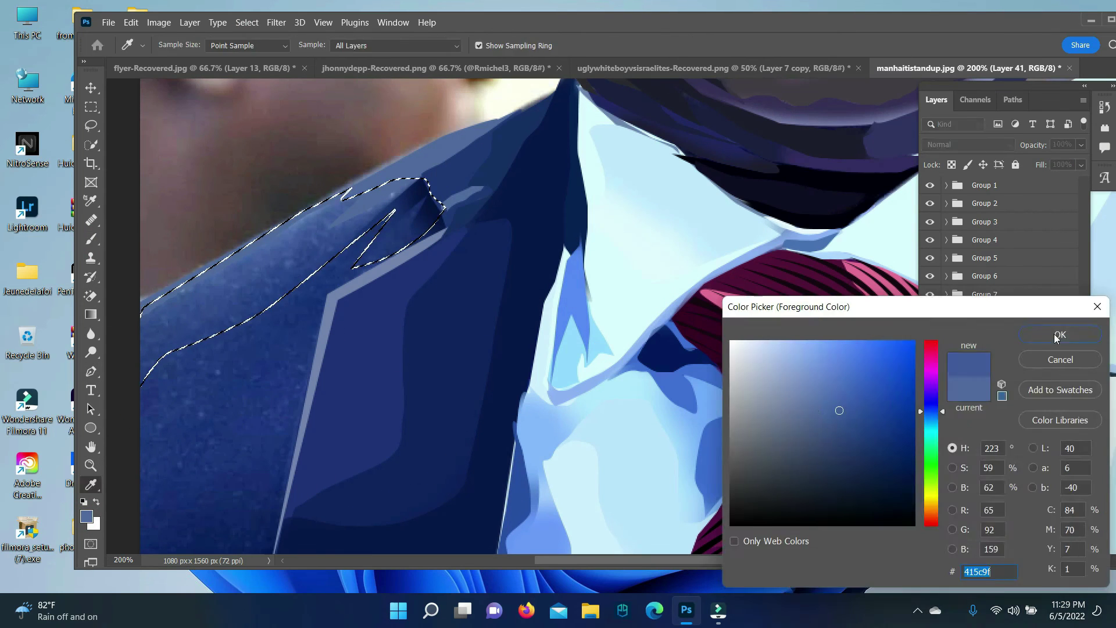
key(Escape)
key(b)
click(987, 348)
click(1045, 557)
drag(186, 331, 398, 235)
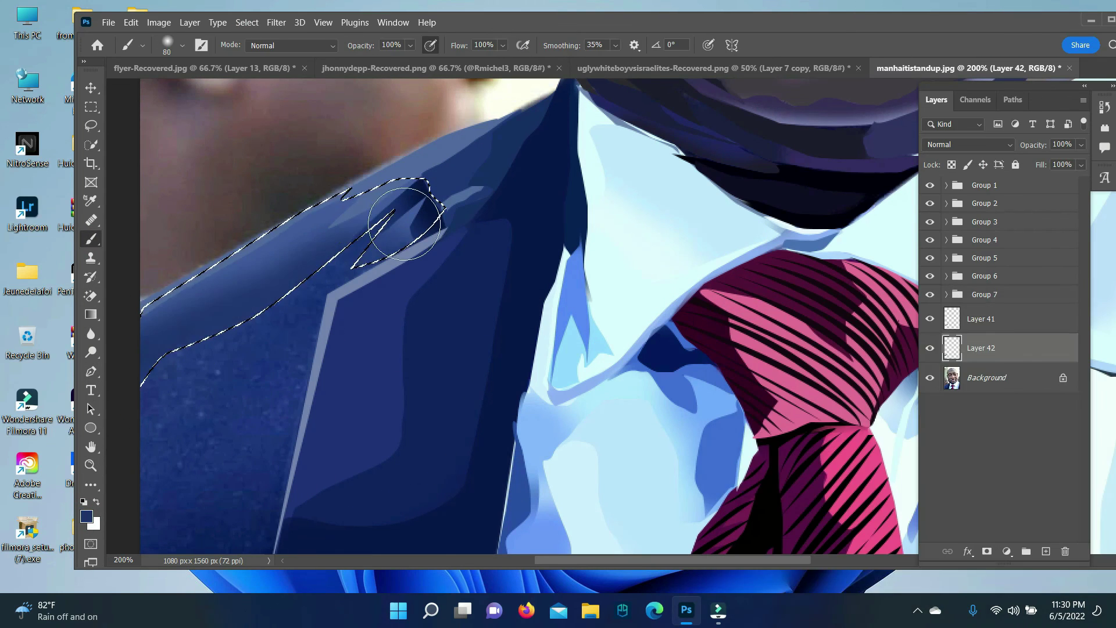
key(ctrl+d)
Add another empty layer for further lapel shading.
scroll(361, 250, down, 3)
key(p)
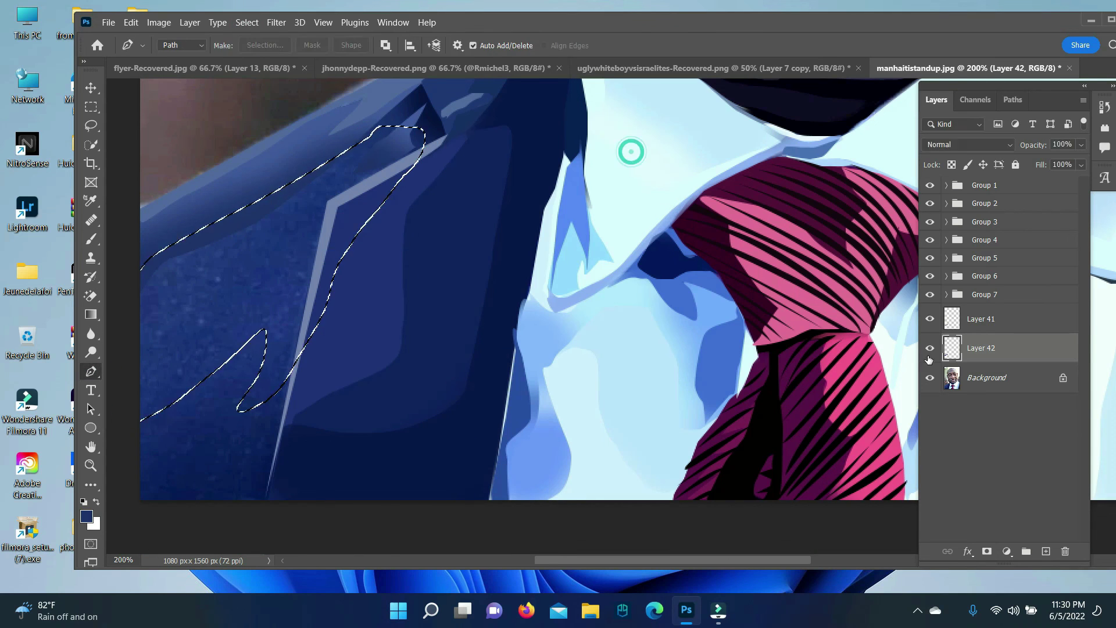
ctrl+click(1045, 551)
key(b)
scroll(309, 221, left, 1)
scroll(272, 88, down, 2)
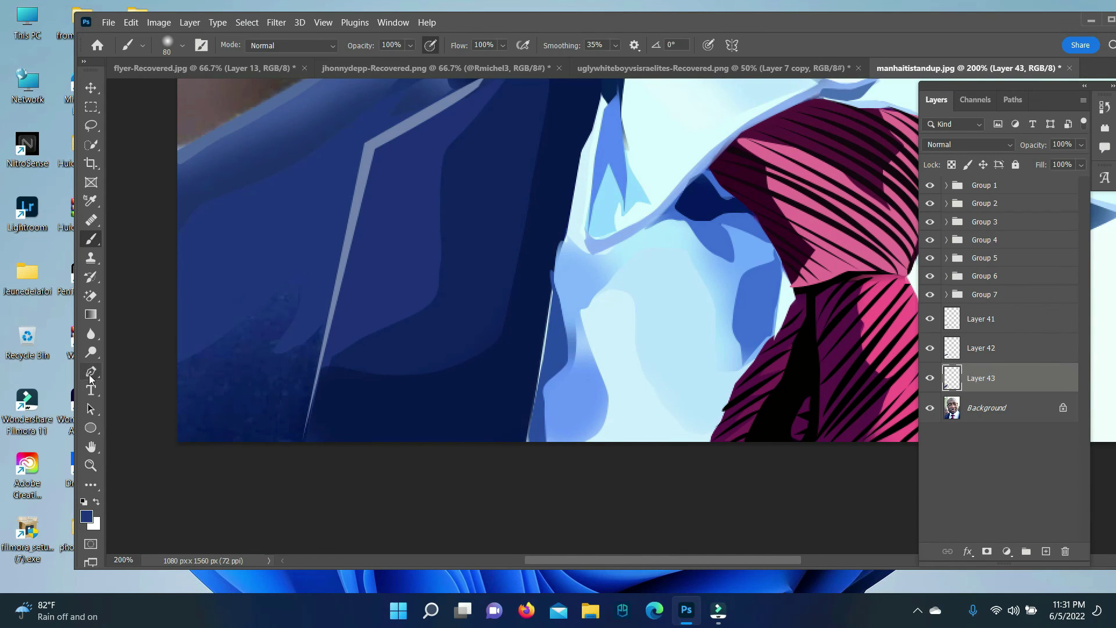
Path the lapel edge, select it, add a layer for it, then clear the selection.
key(p)
click(331, 324)
key(ctrl+Return)
click(987, 408)
ctrl+click(1045, 551)
click(247, 22)
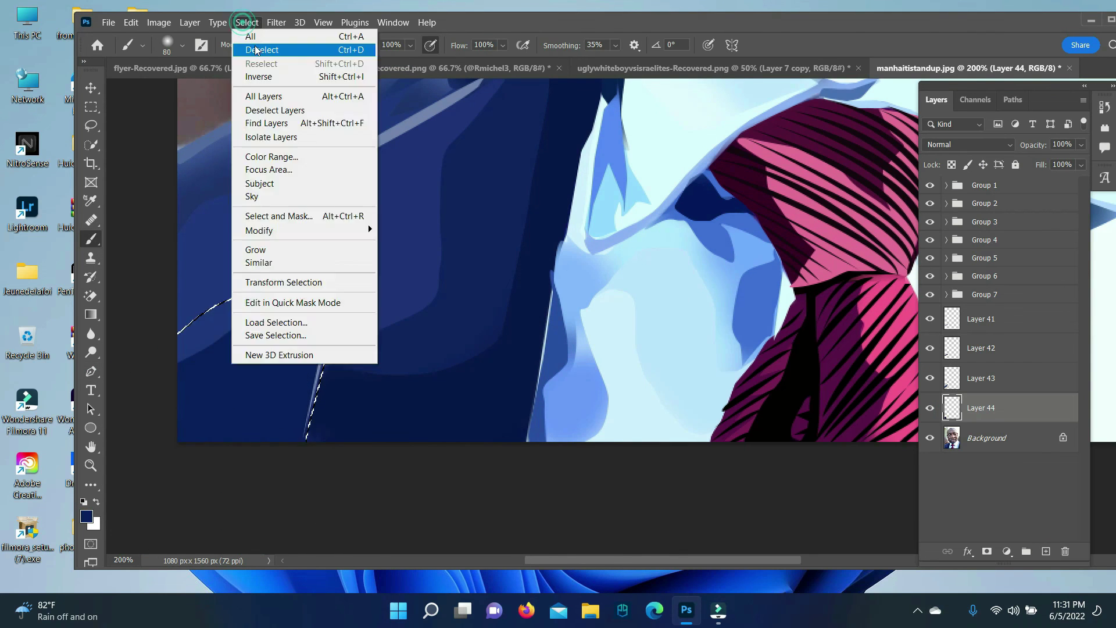
click(256, 47)
Turn the lapel stripe path into a selection and paint it on Layer 41.
scroll(459, 174, up, 2)
key(p)
right_click(90, 238)
click(133, 238)
key(ctrl+d)
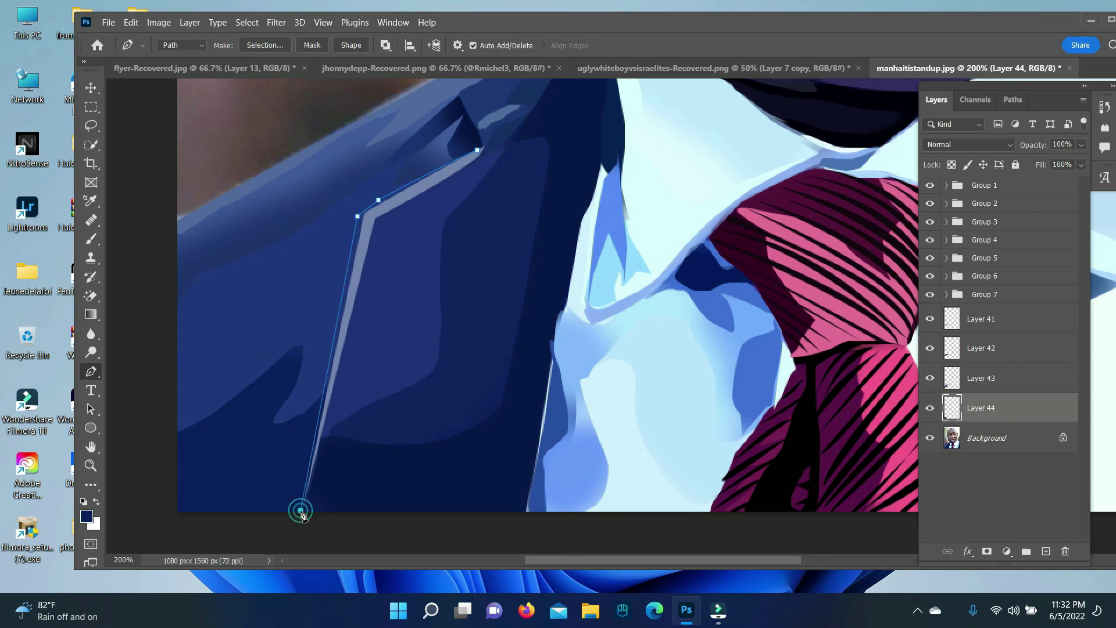
key(ctrl+Return)
key(alt+bracketright)
key(alt+bracketright)
key(alt+bracketright)
key(b)
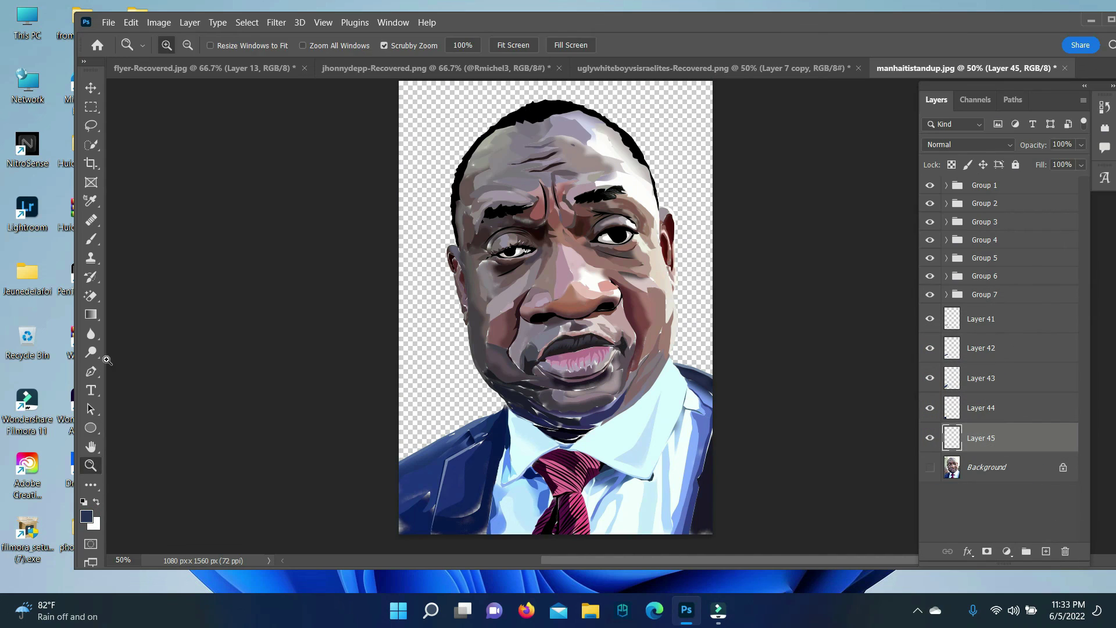
Outline the head and left shoulder and fill the shape with dark navy.
key(p)
click(470, 424)
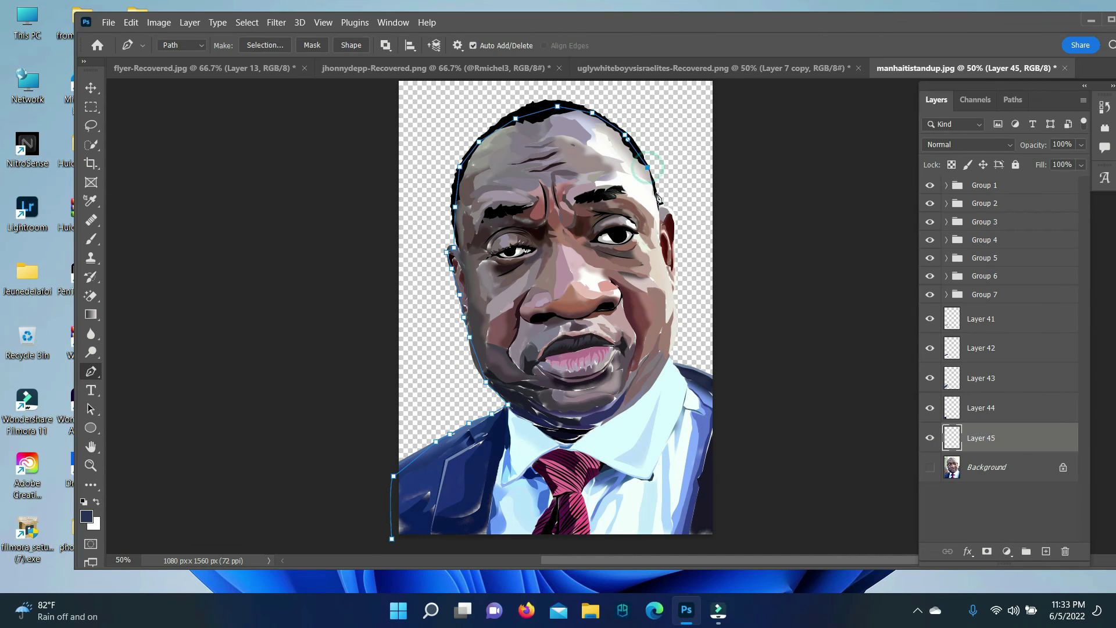
key(ctrl+Return)
key(alt+BackSpace)
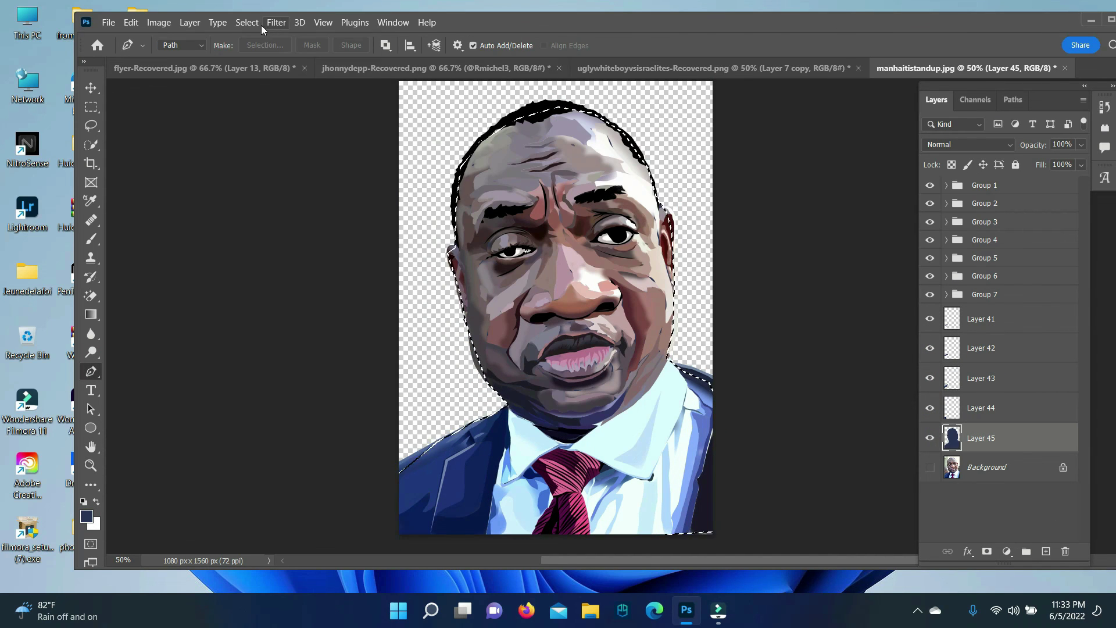
key(z)
drag(511, 250, 558, 250)
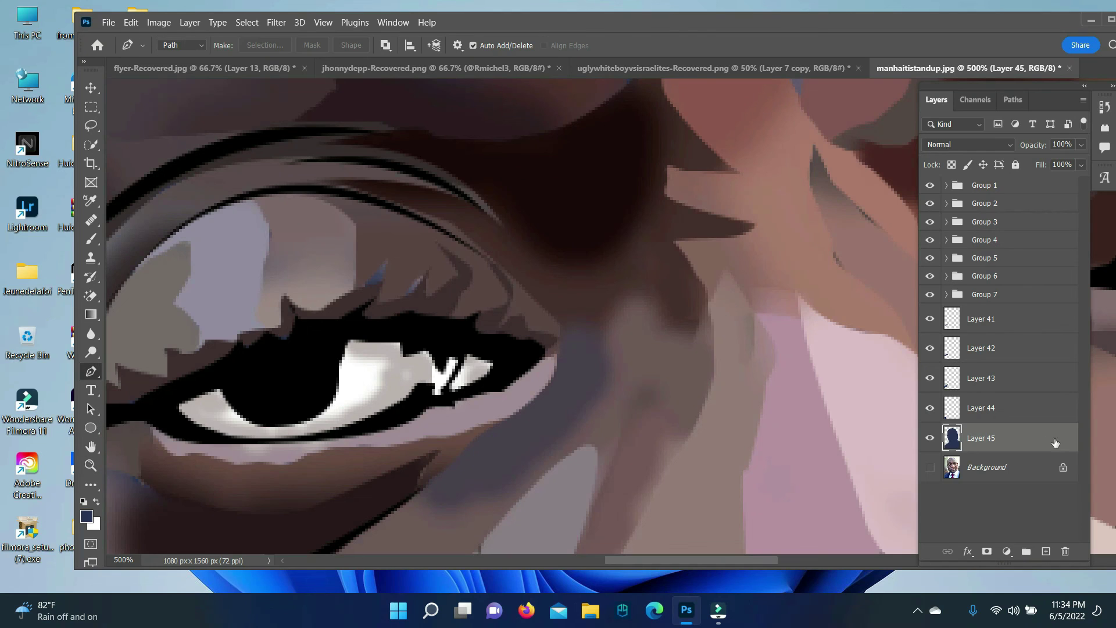
Path the first iris on a new layer and fill it dark brown.
key(ctrl+shift+alt+n)
click(327, 371)
key(ctrl+Return)
click(86, 516)
key(Return)
key(alt+BackSpace)
scroll(573, 230, right, 10)
Fill the second iris selection dark brown and soften it with Gaussian Blur.
right_click(651, 248)
click(723, 327)
key(Return)
key(alt+BackSpace)
click(272, 23)
click(297, 35)
key(Return)
Add a layer and turn a small iris detail path into a selection.
key(ctrl+shift+alt+n)
right_click(632, 170)
click(704, 249)
key(Return)
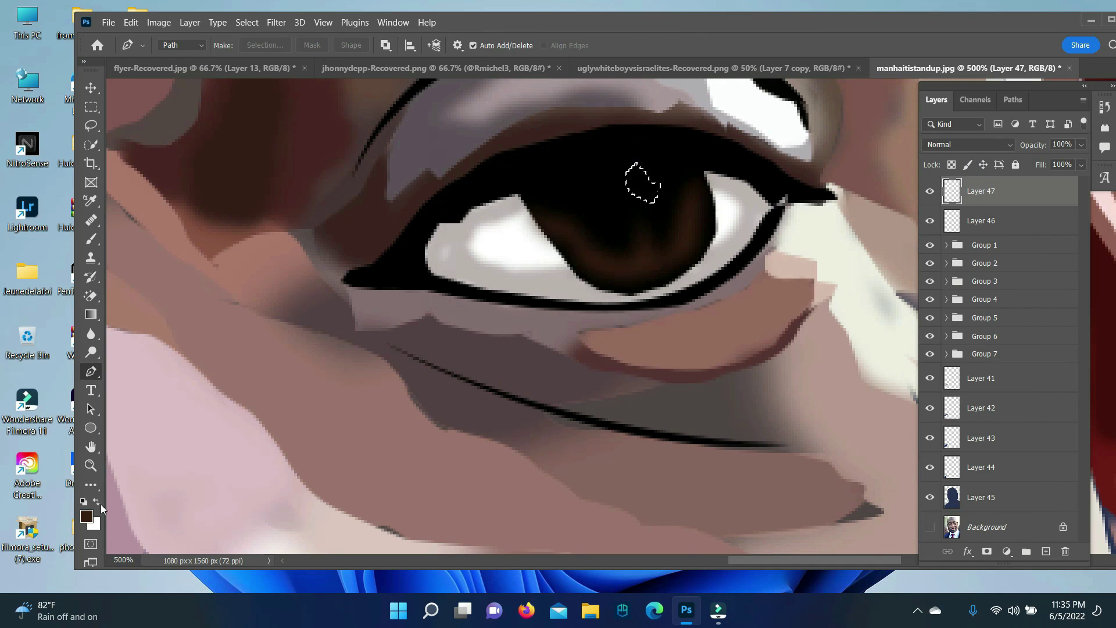
scroll(337, 254, down, 3)
scroll(399, 383, up, 5)
right_click(399, 378)
key(Escape)
scroll(129, 506, down, 5)
scroll(832, 431, up, 6)
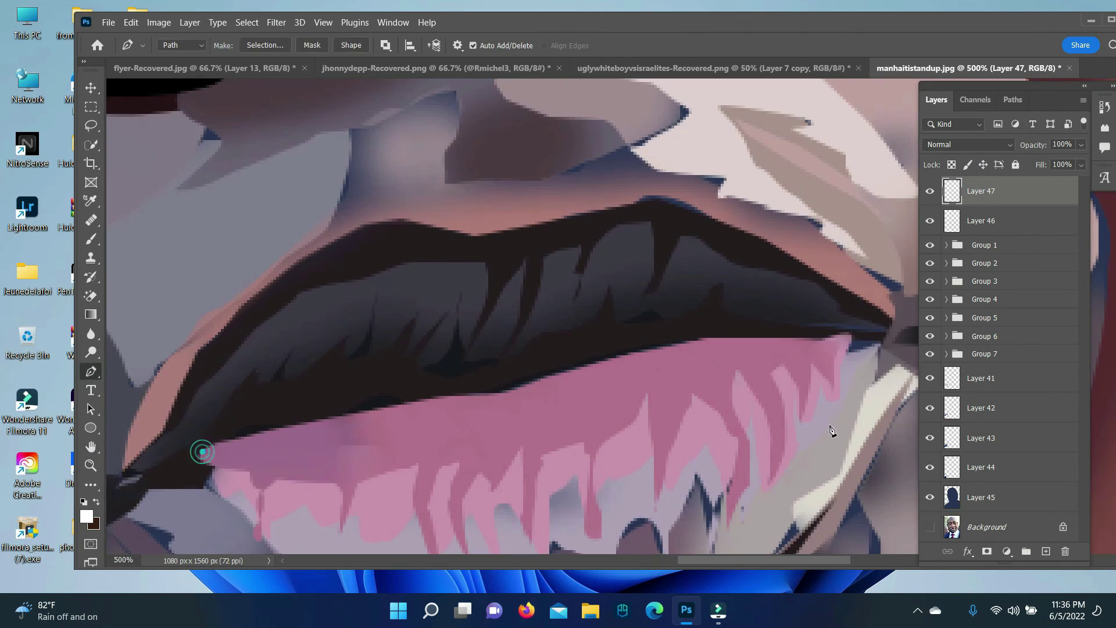
Fill the lip-gap selection with black on a new layer and apply Gaussian Blur.
key(ctrl+Return)
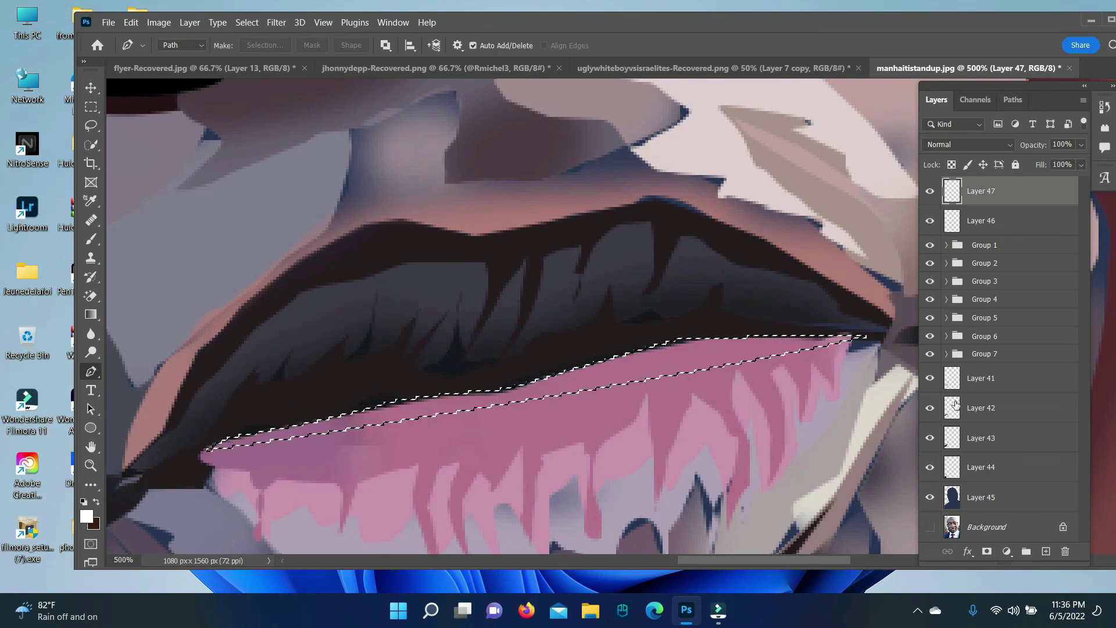
key(ctrl+shift+alt+n)
key(d)
key(ctrl+shift+alt+n)
key(alt+BackSpace)
click(276, 22)
click(477, 244)
click(1005, 205)
Merge visible layers (Ctrl+Shift+E), apply Camera Raw colour adjustments, and fill the background magenta.
key(z)
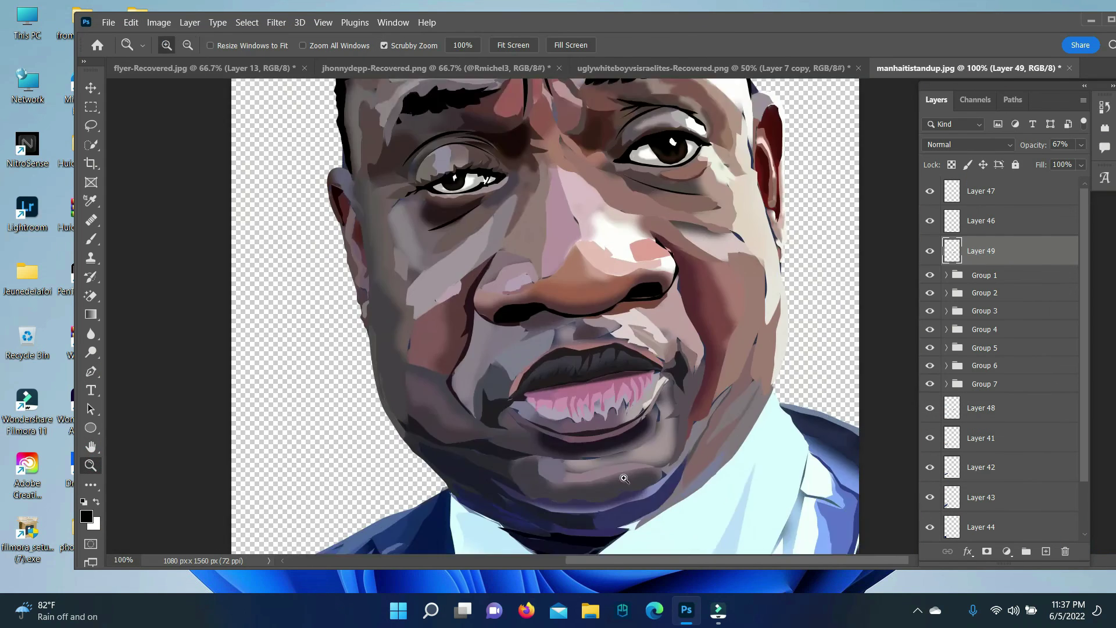
scroll(845, 434, down, 8)
key(ctrl+shift+e)
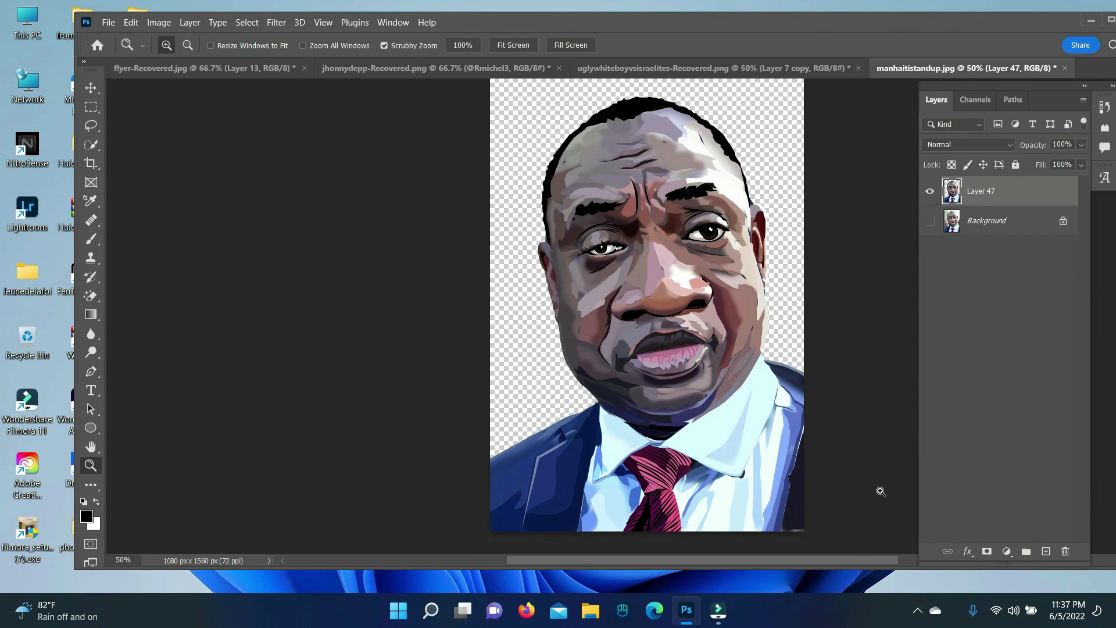
scroll(845, 435, up, 1)
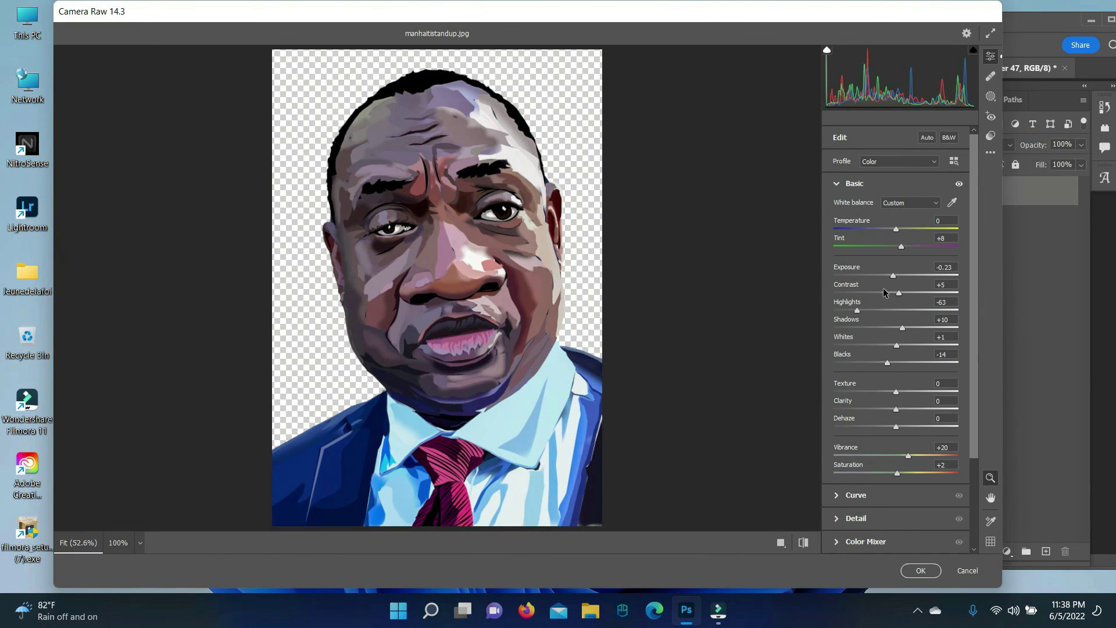
key(Return)
click(86, 516)
key(alt+BackSpace)
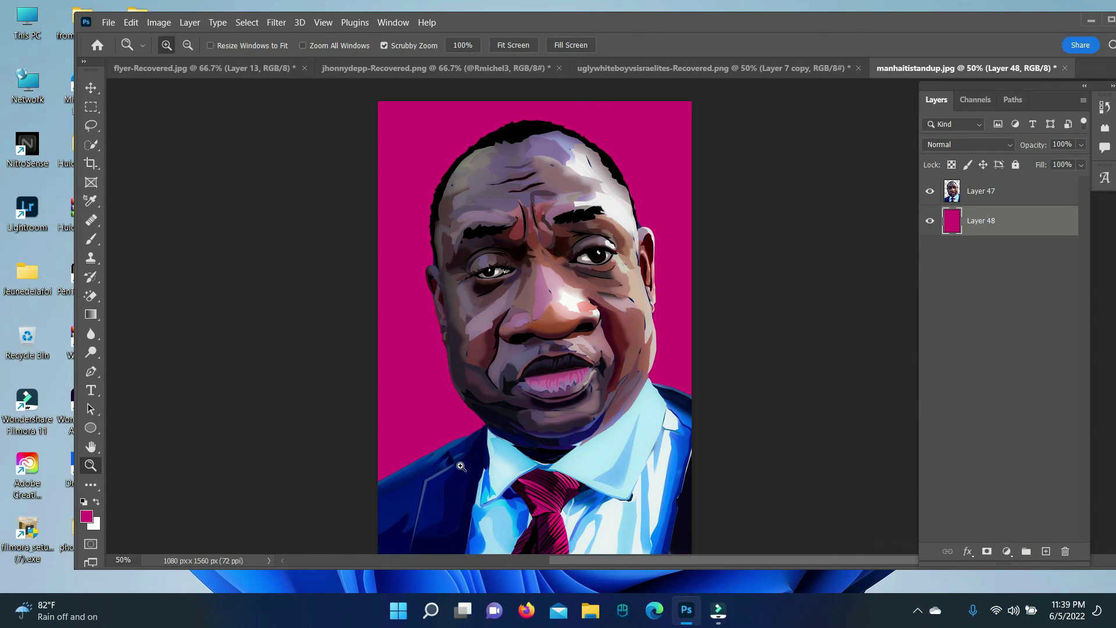
Add the artist's signature in Brush Script Std at lower left with a Bevel & Emboss effect.
key(t)
click(401, 425)
text(@Rmcihel)
click(992, 430)
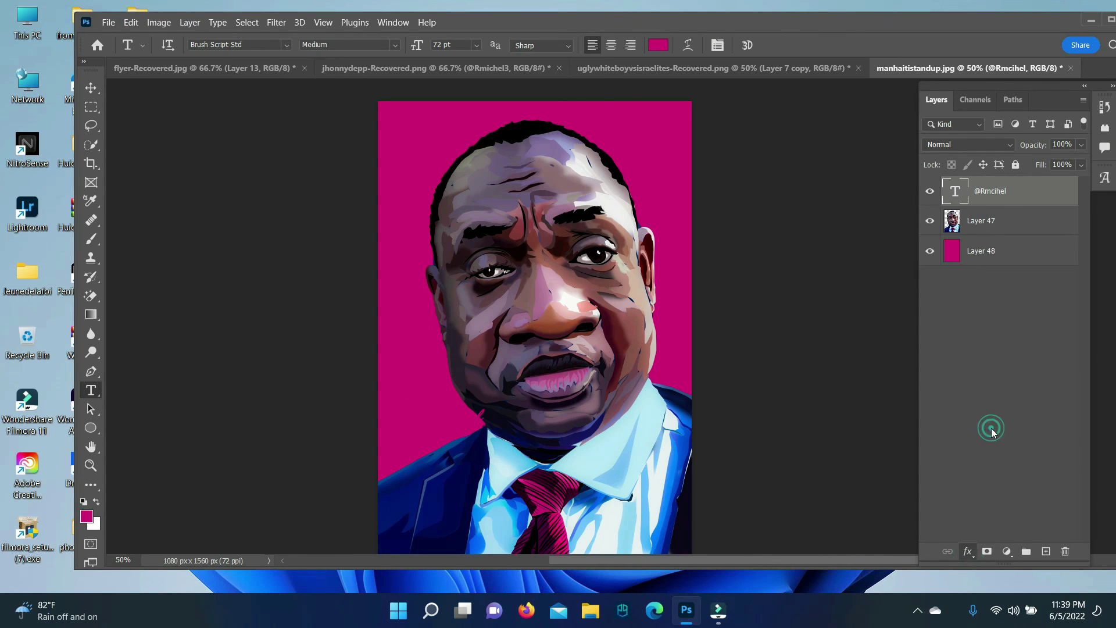
click(996, 266)
key(v)
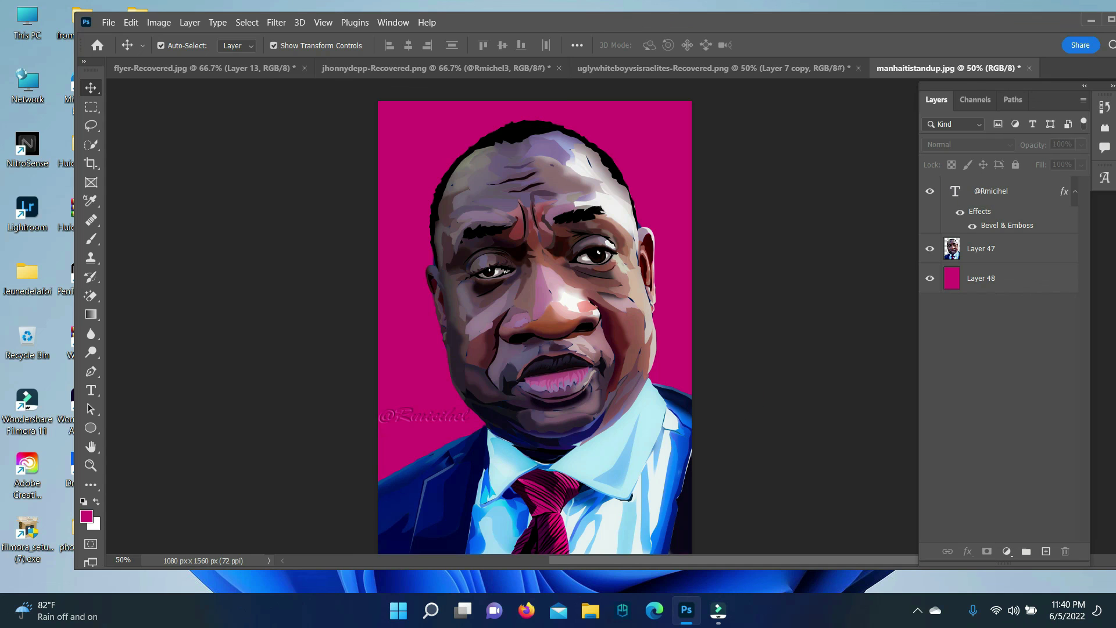
Save a copy of the image to this computer, then merge the background and duplicate the portrait layer.
click(108, 22)
click(139, 202)
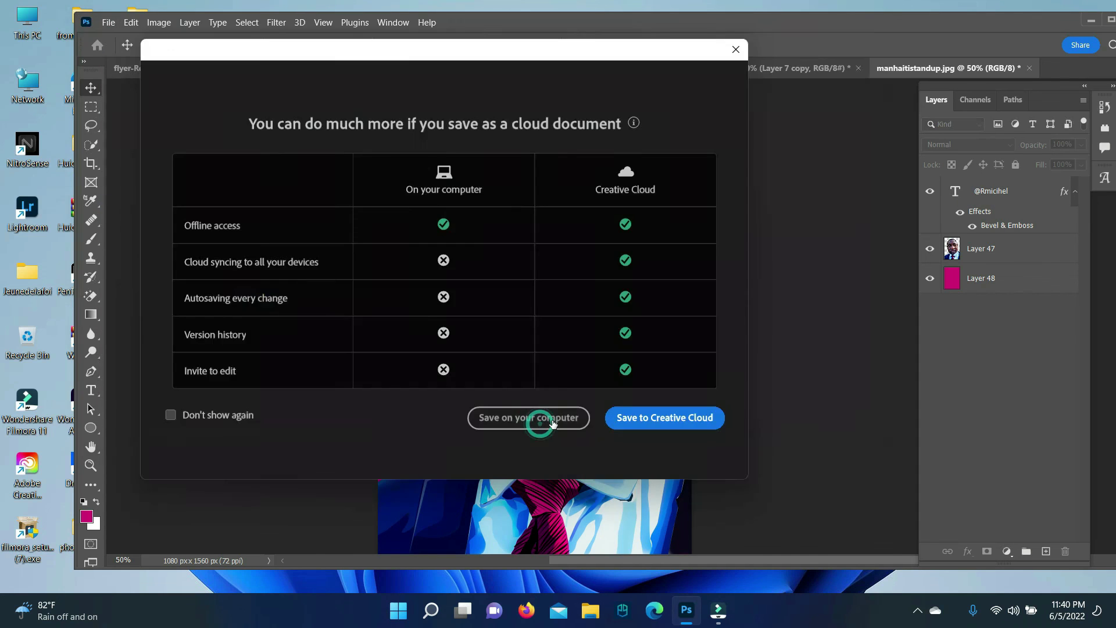
click(532, 417)
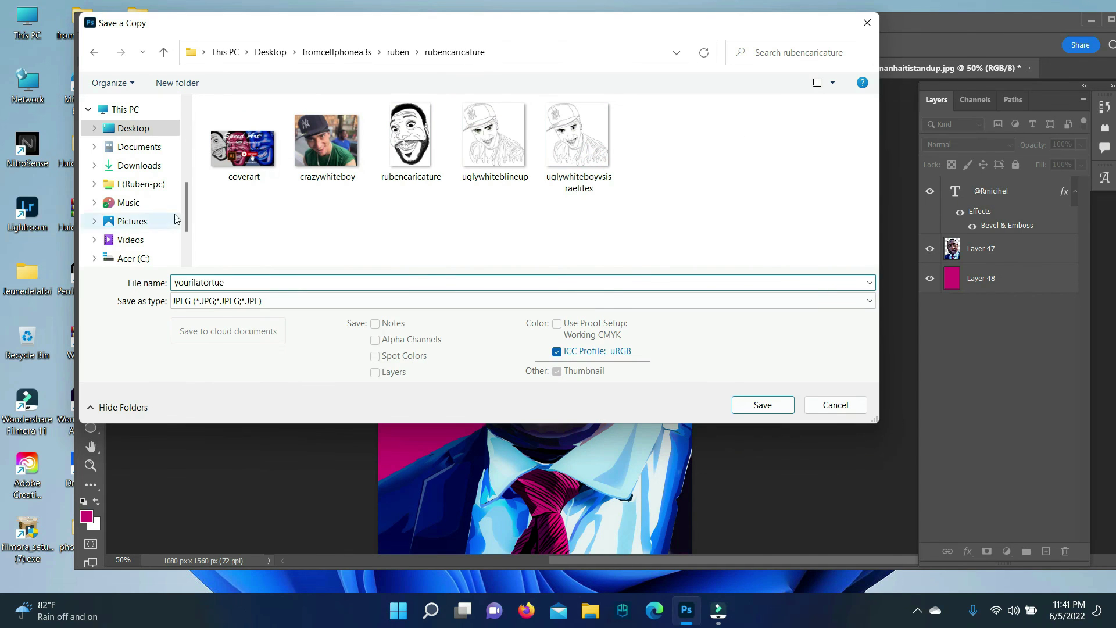
click(842, 401)
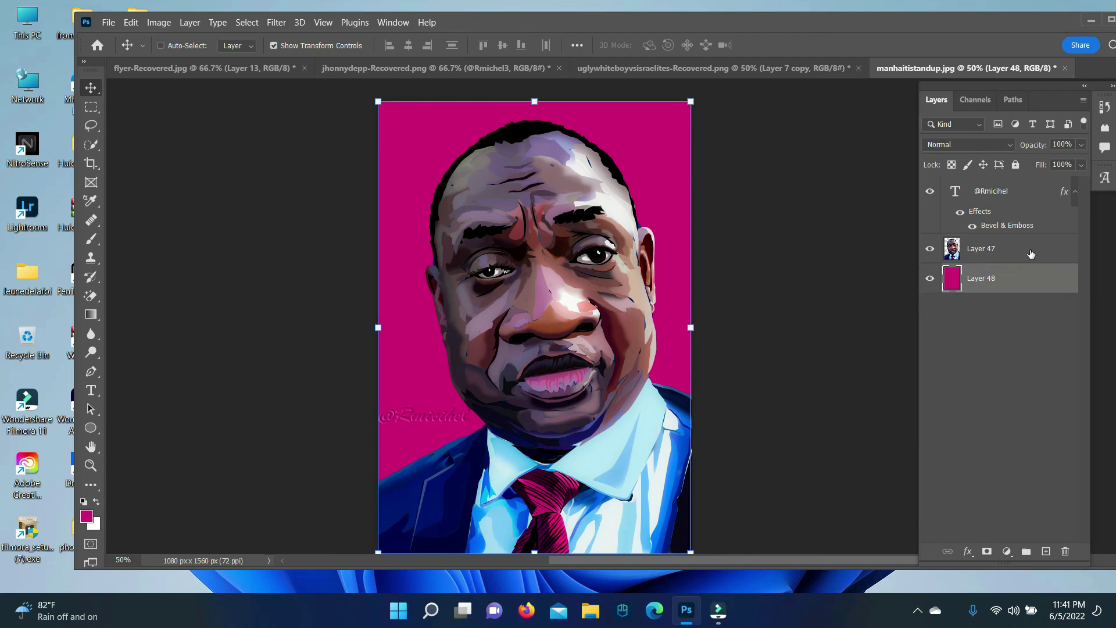
key(ctrl+e)
key(ctrl+j)
Apply Oil Paint (Stylization 3.2, Cleanliness 2.4) to Layer 47 copy and save a copy.
click(276, 22)
click(482, 336)
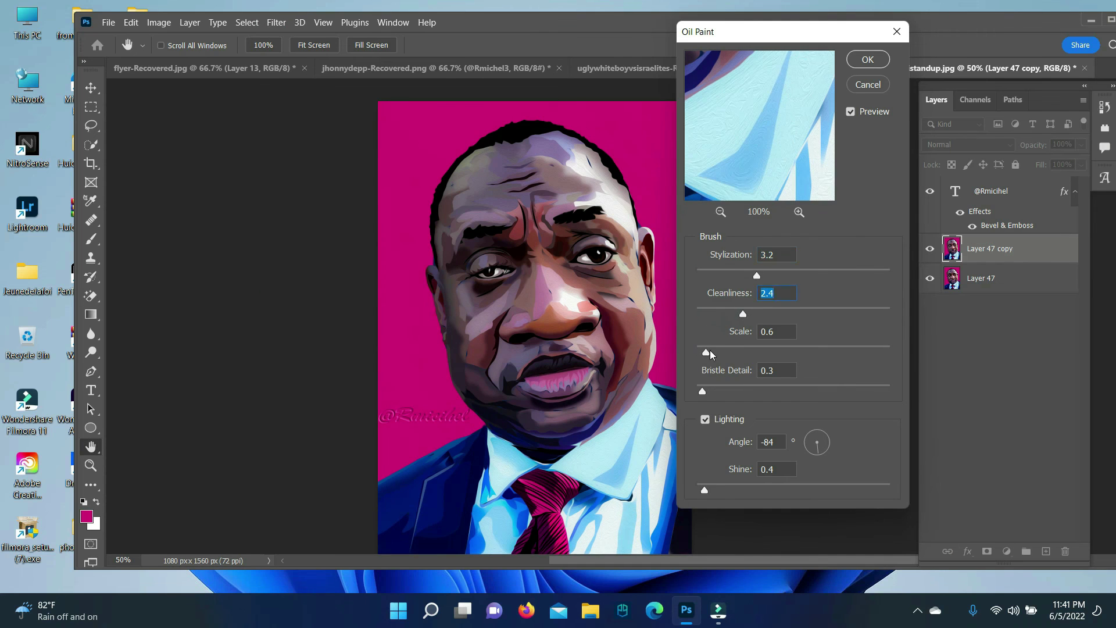
key(Return)
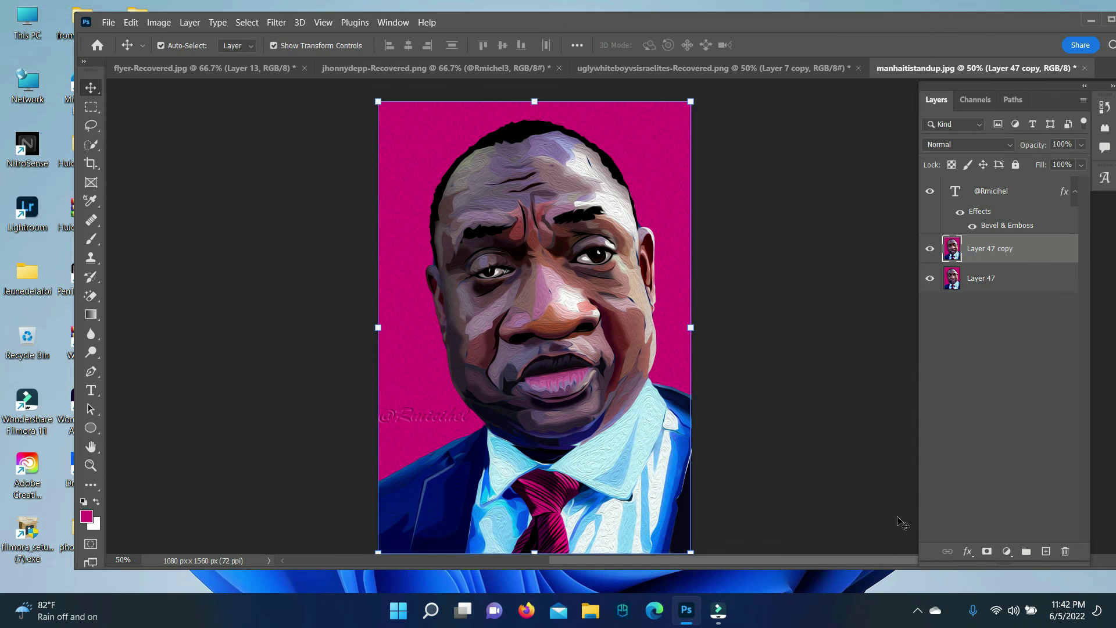
key(ctrl+alt+s)
key(Return)
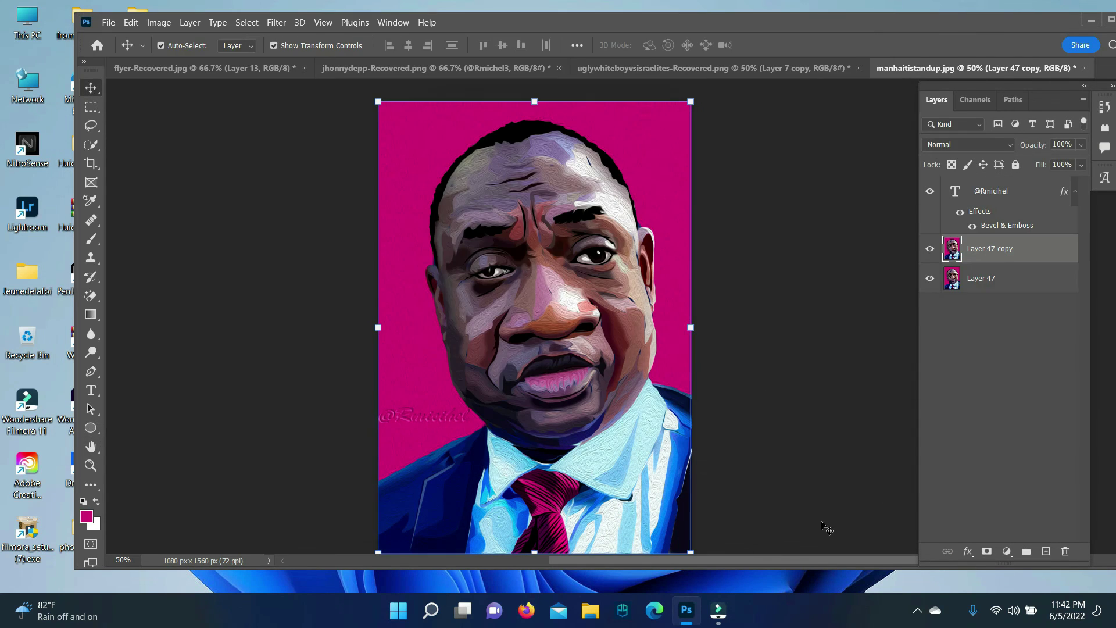